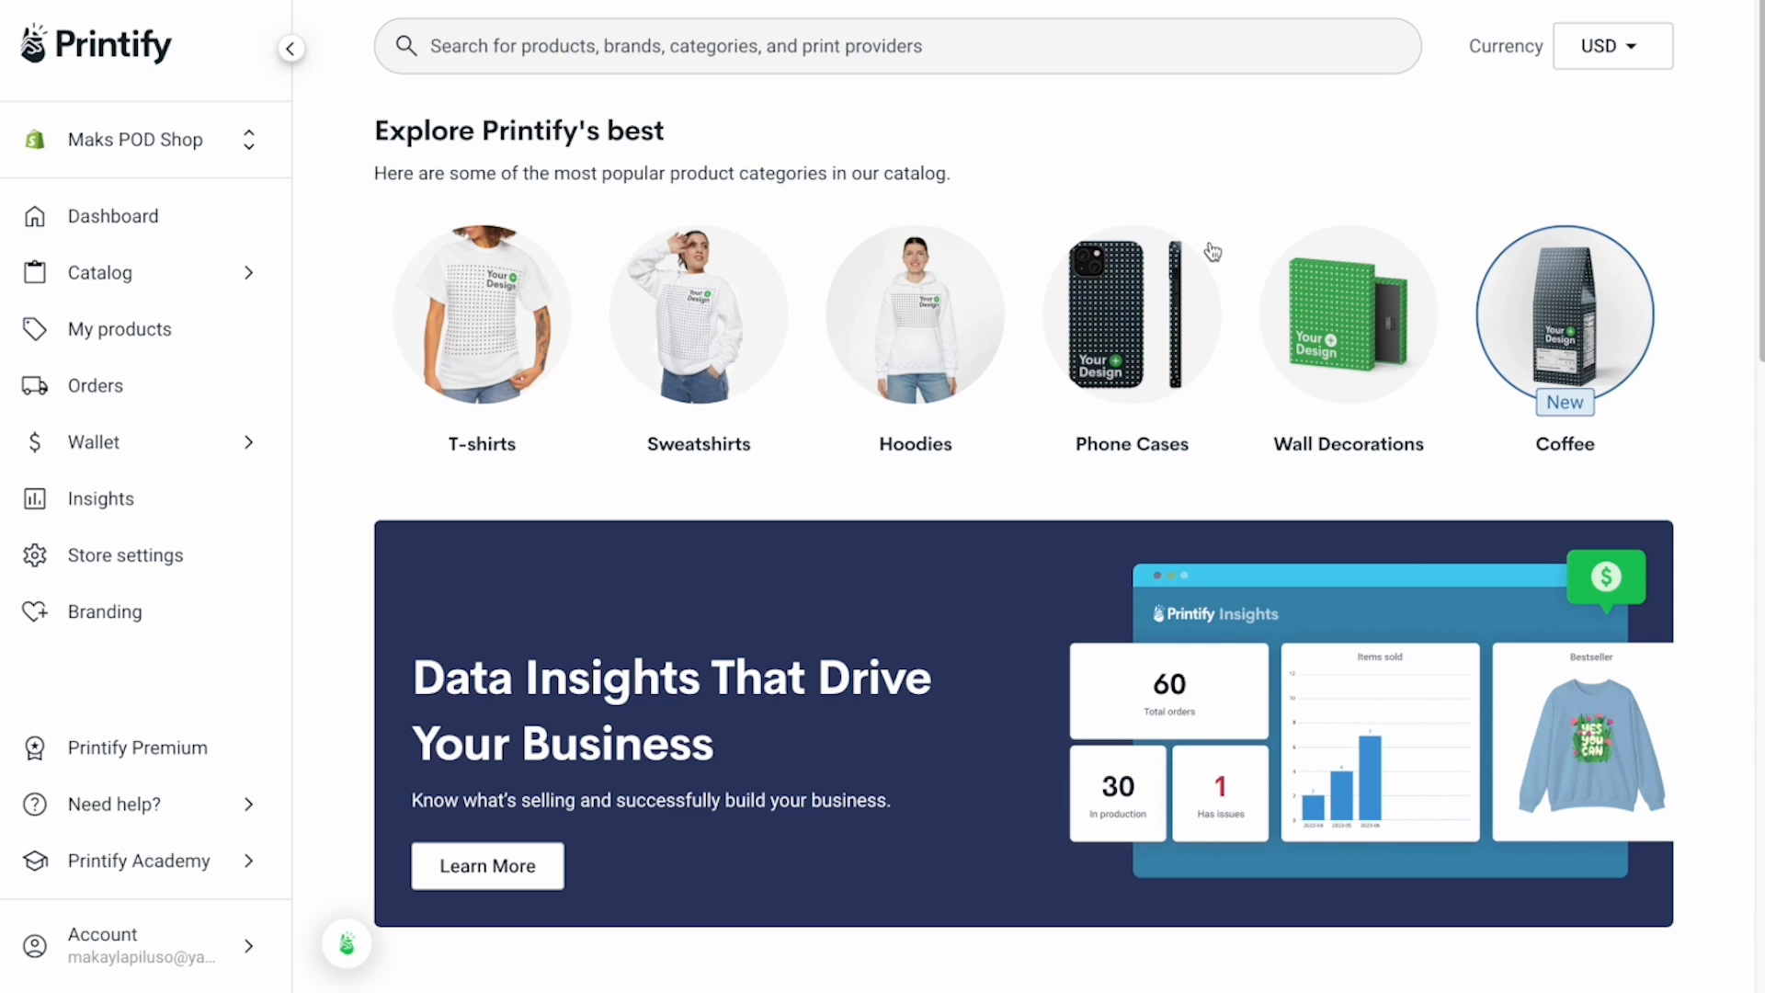
# Browse the Hoodies category and open the Gildan 18500 Unisex Heavy Blend Hooded Sweatshirt.
pyautogui.click(963, 301)
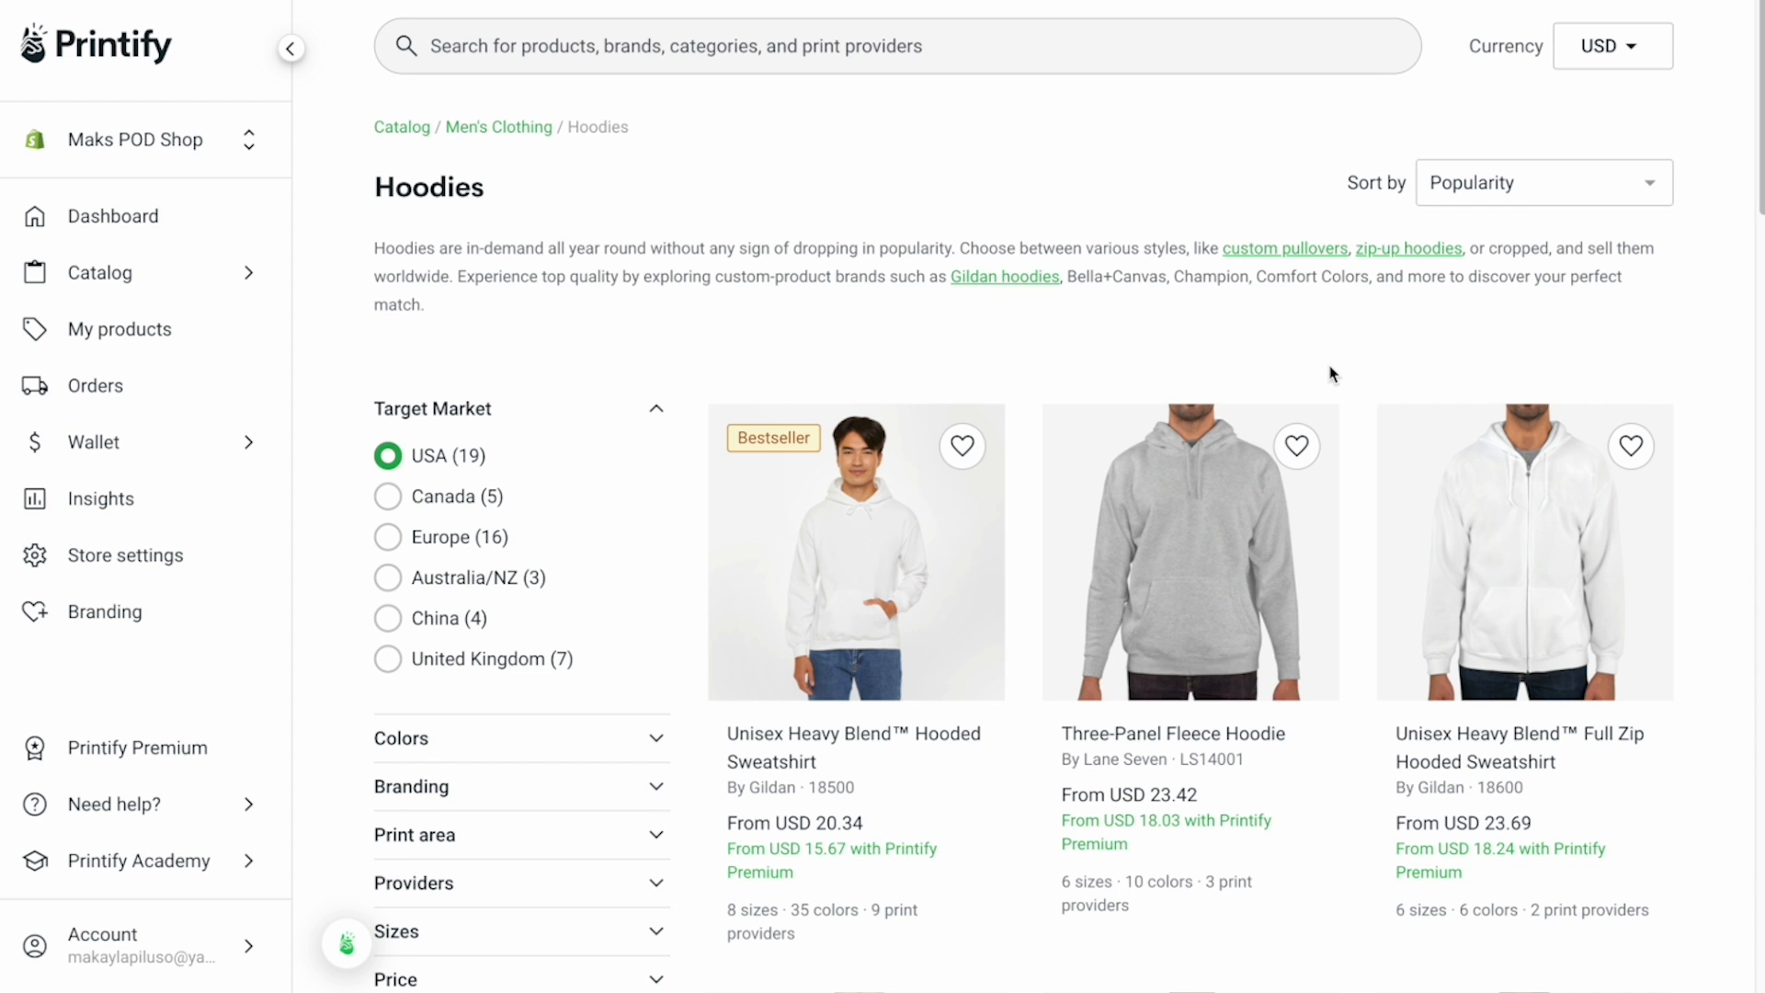
pyautogui.scroll(-3, 1742, 182)
pyautogui.scroll(-2, 1738, 193)
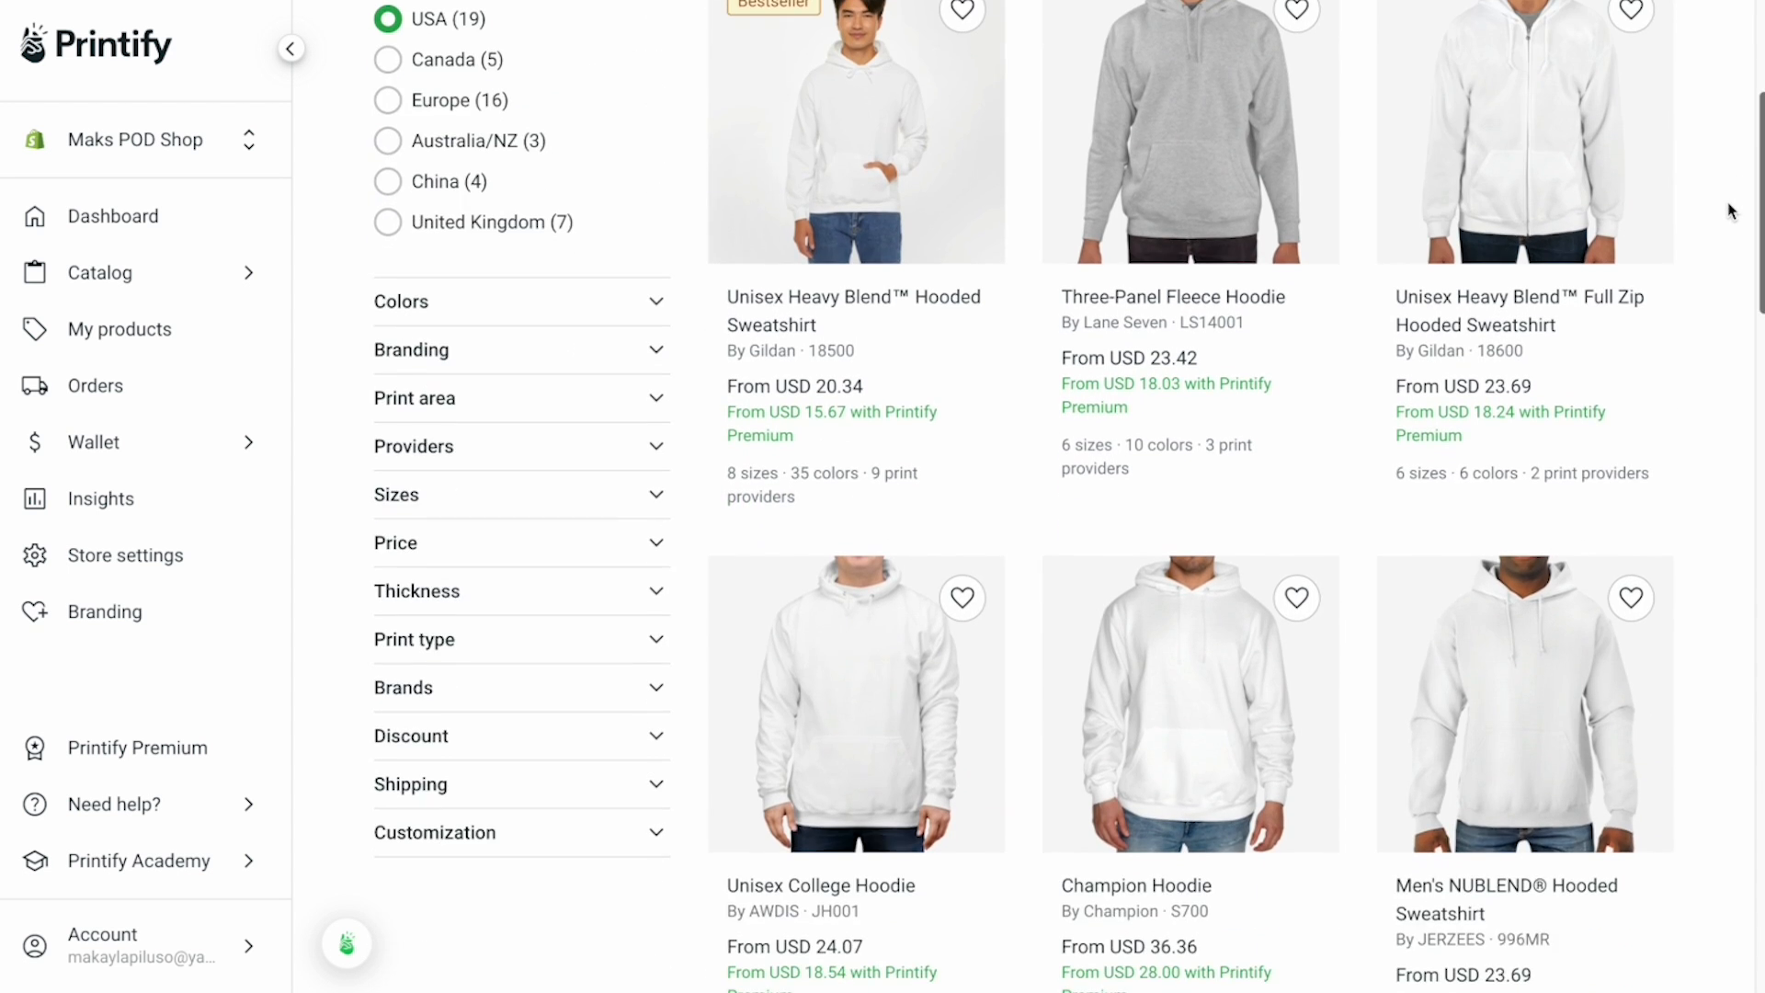
pyautogui.scroll(1, 1730, 189)
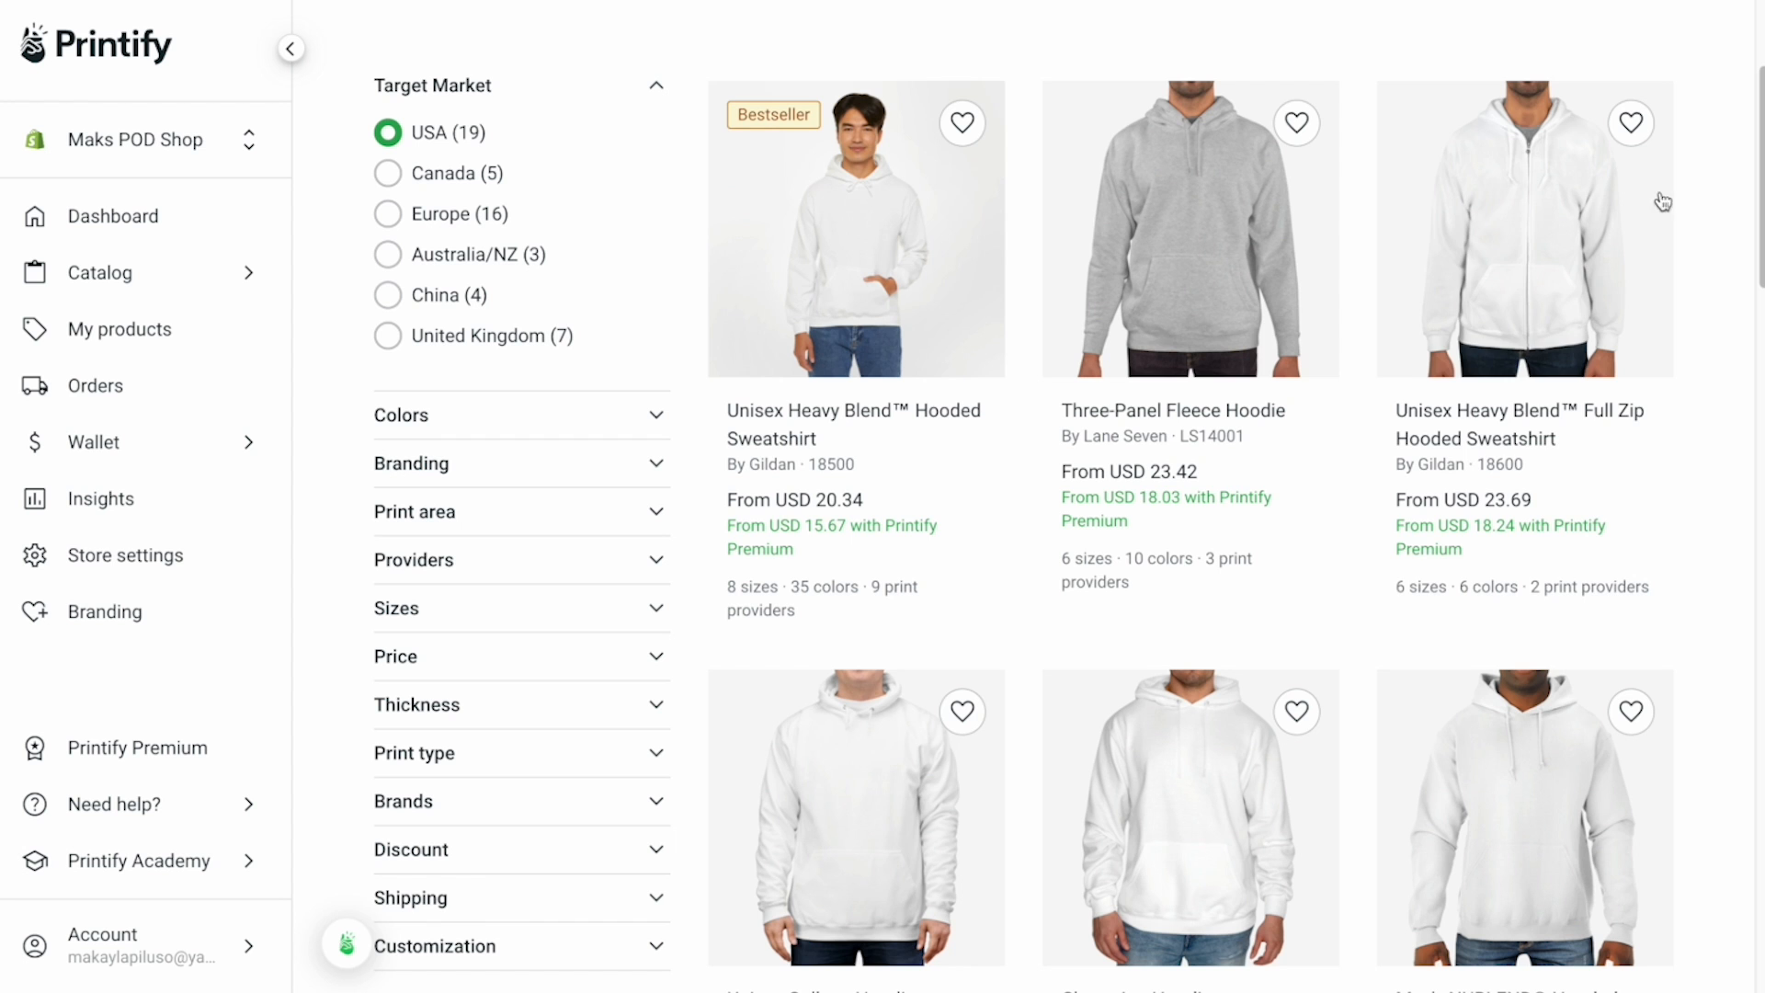
pyautogui.scroll(-12, 1662, 201)
pyautogui.scroll(7, 1669, 226)
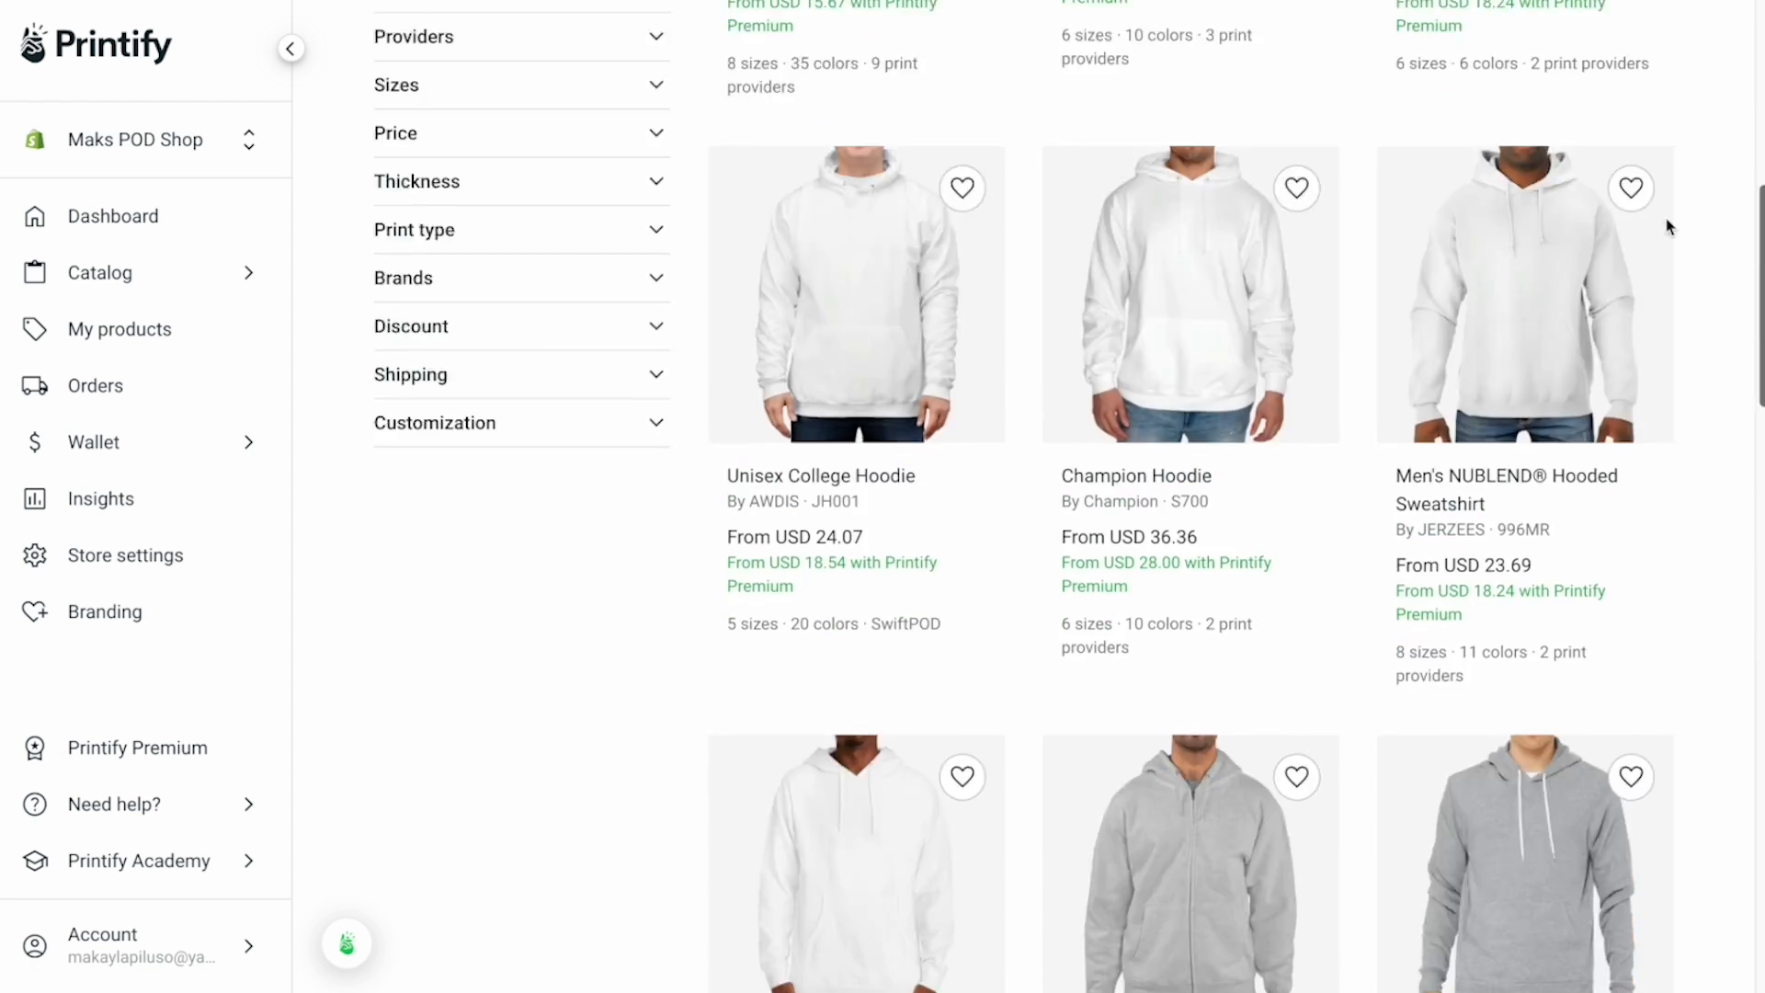
pyautogui.scroll(9, 1669, 226)
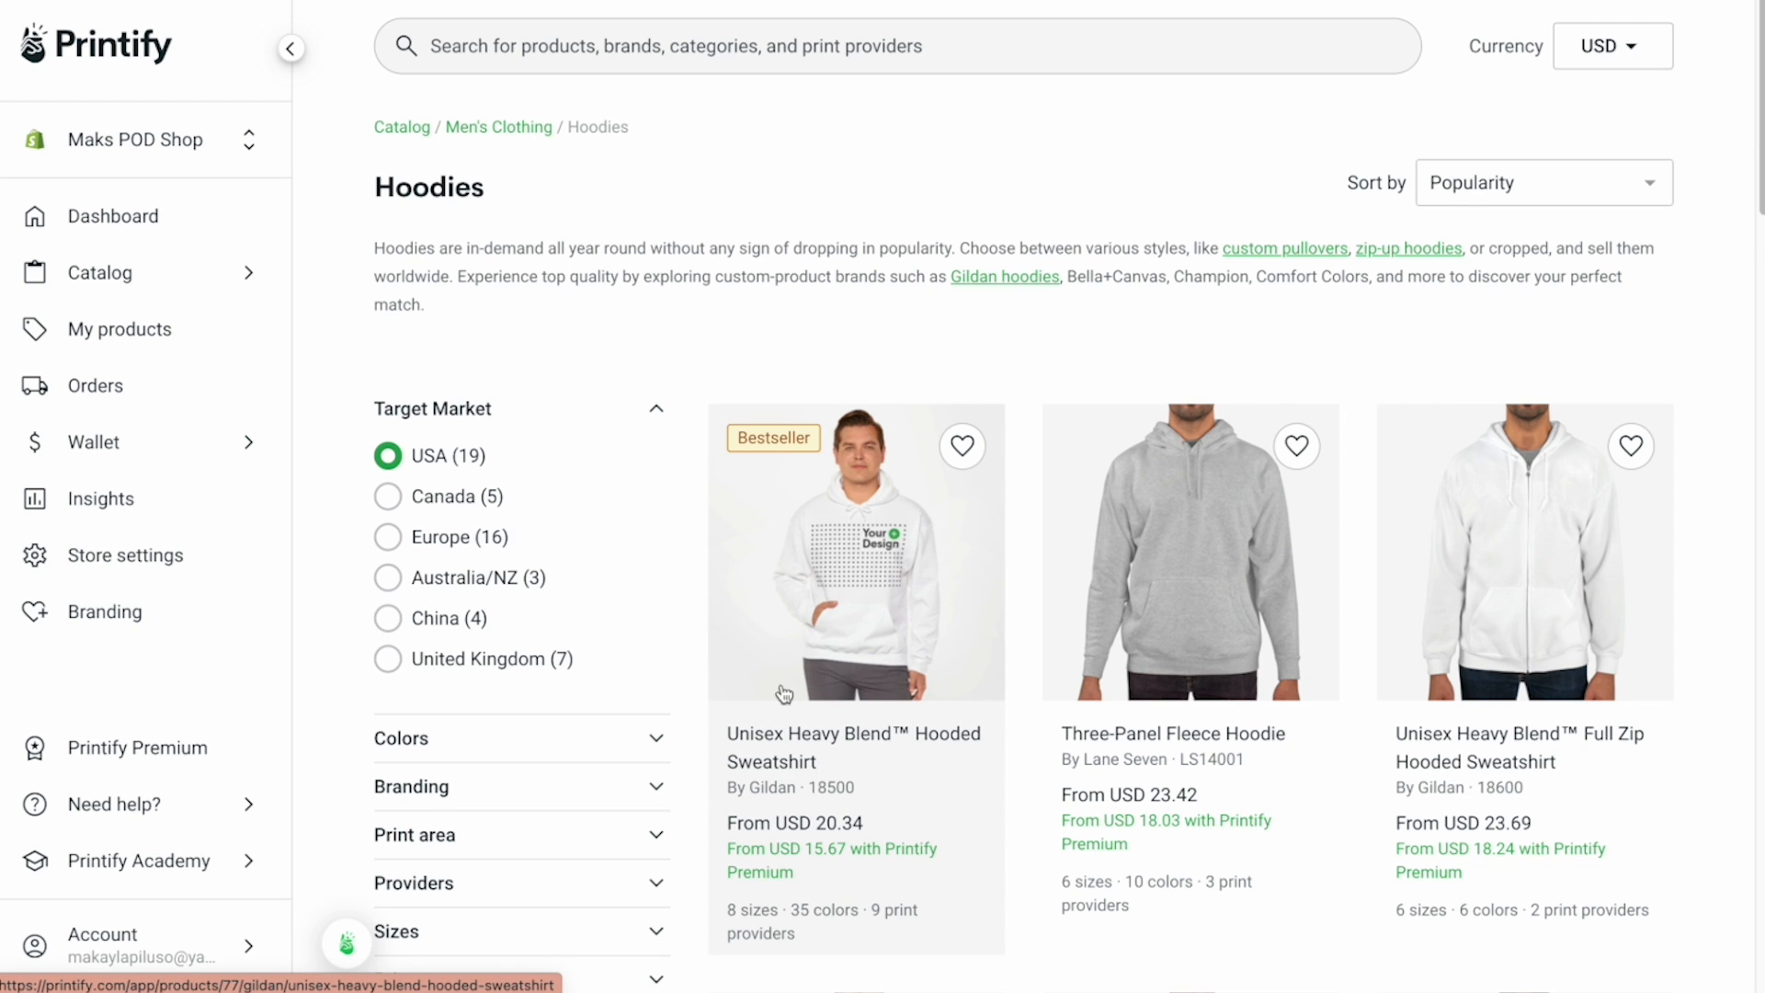
pyautogui.click(860, 836)
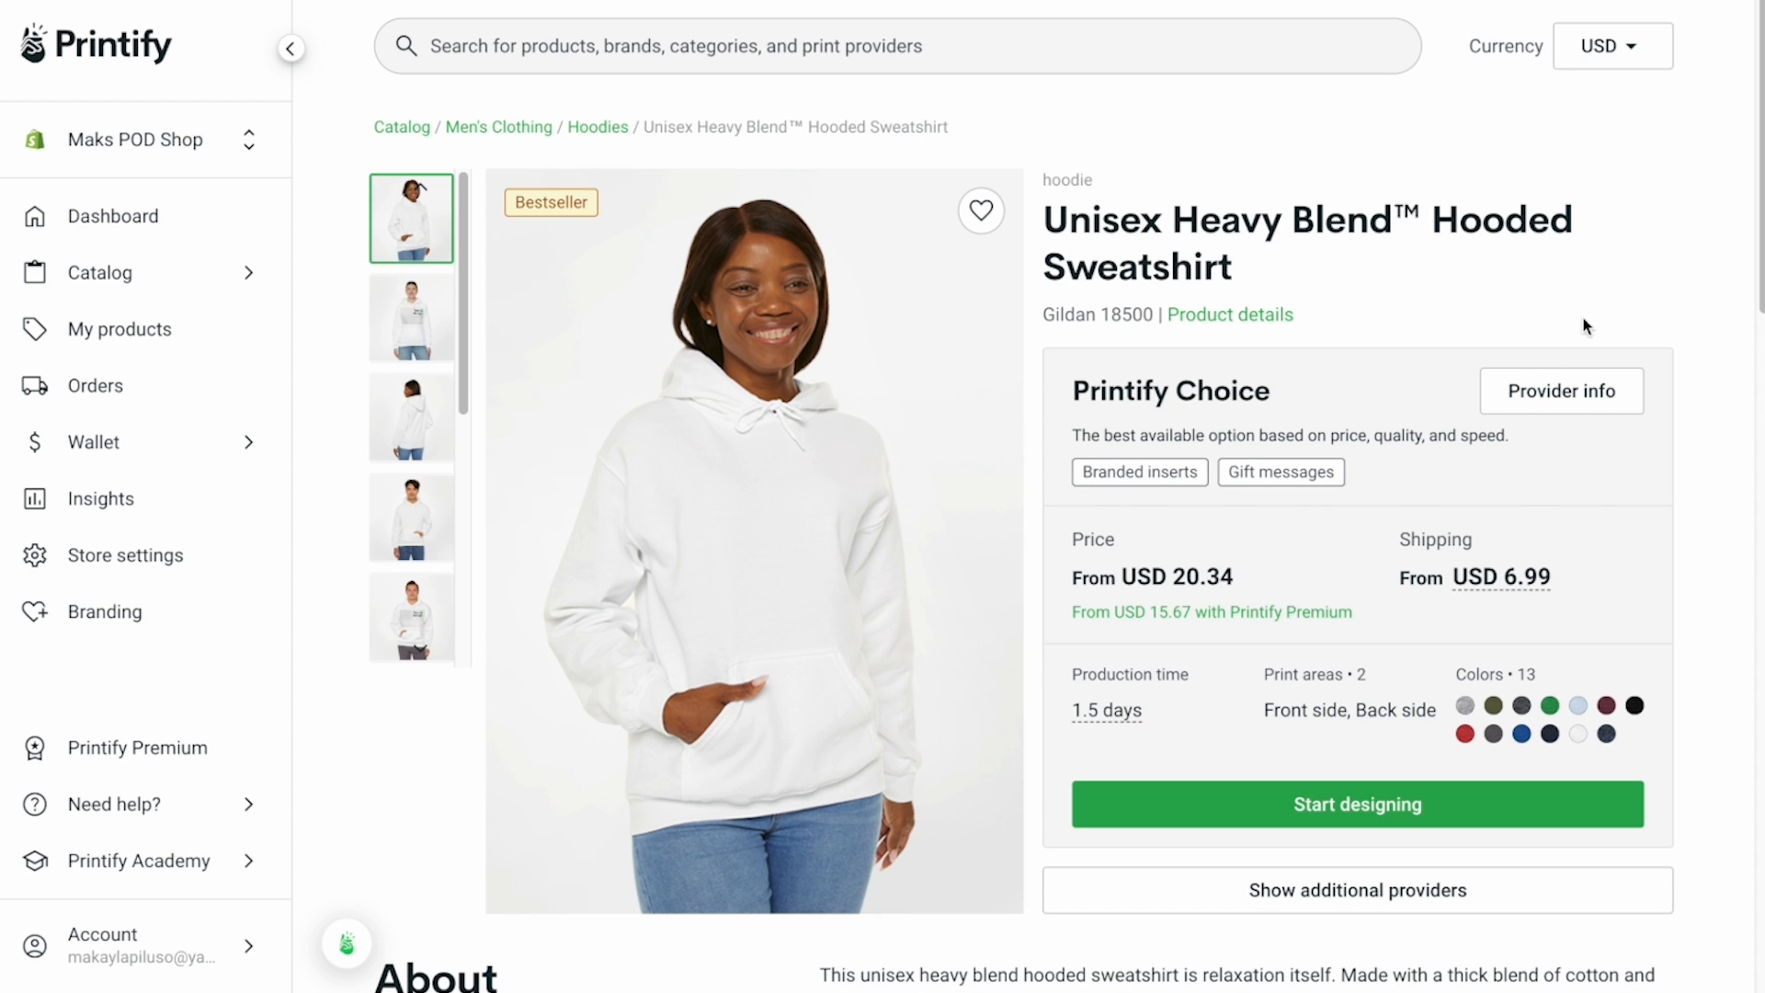
# Show the additional print providers for the hoodie and start designing with SwiftPOD.
pyautogui.scroll(-2, 1758, 152)
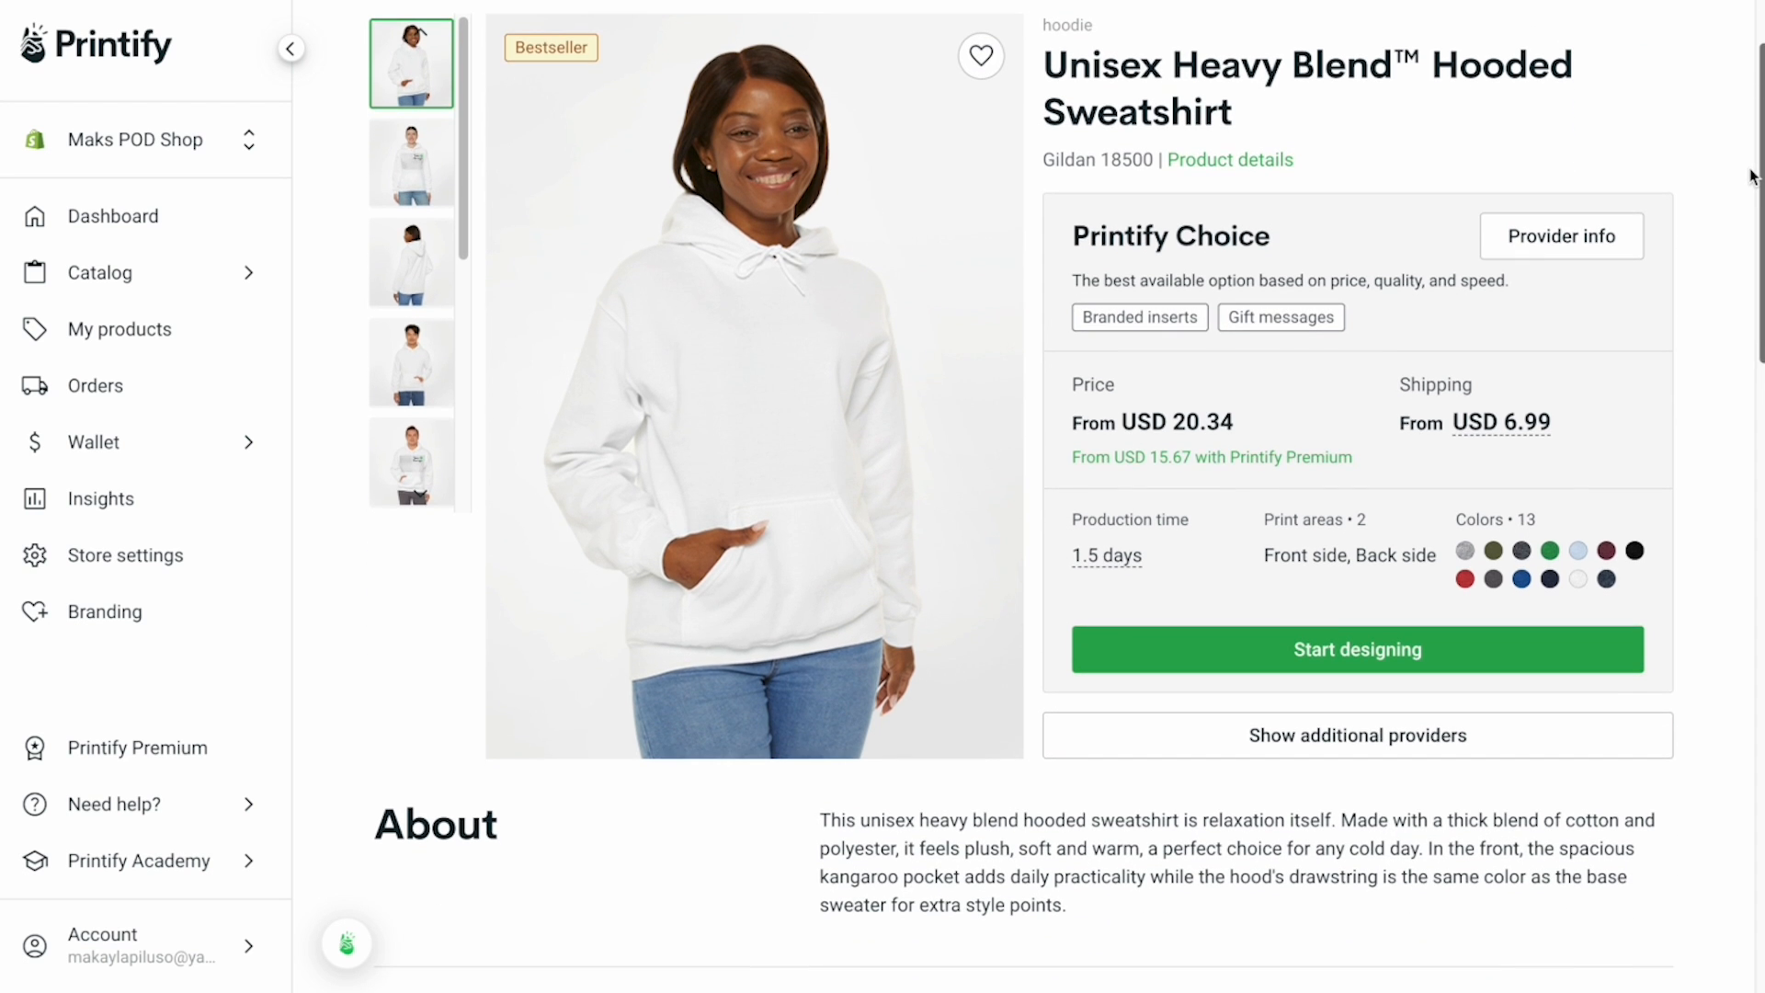
pyautogui.scroll(1, 1752, 175)
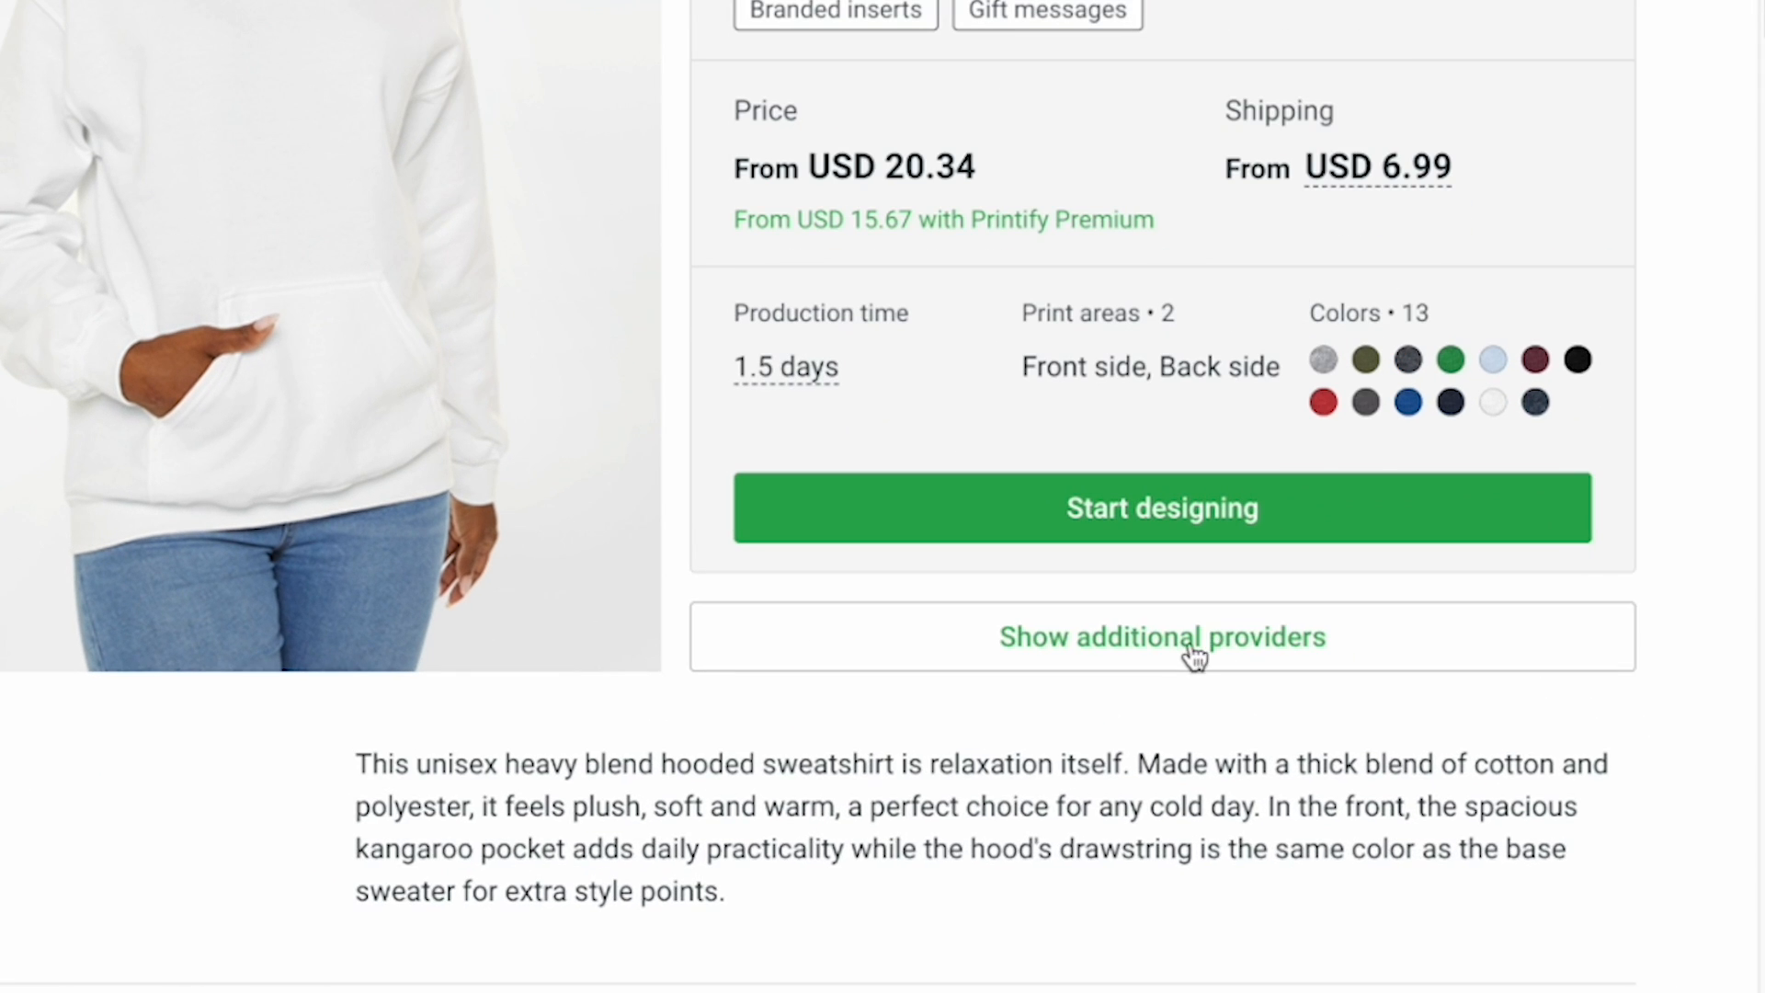
pyautogui.click(1324, 763)
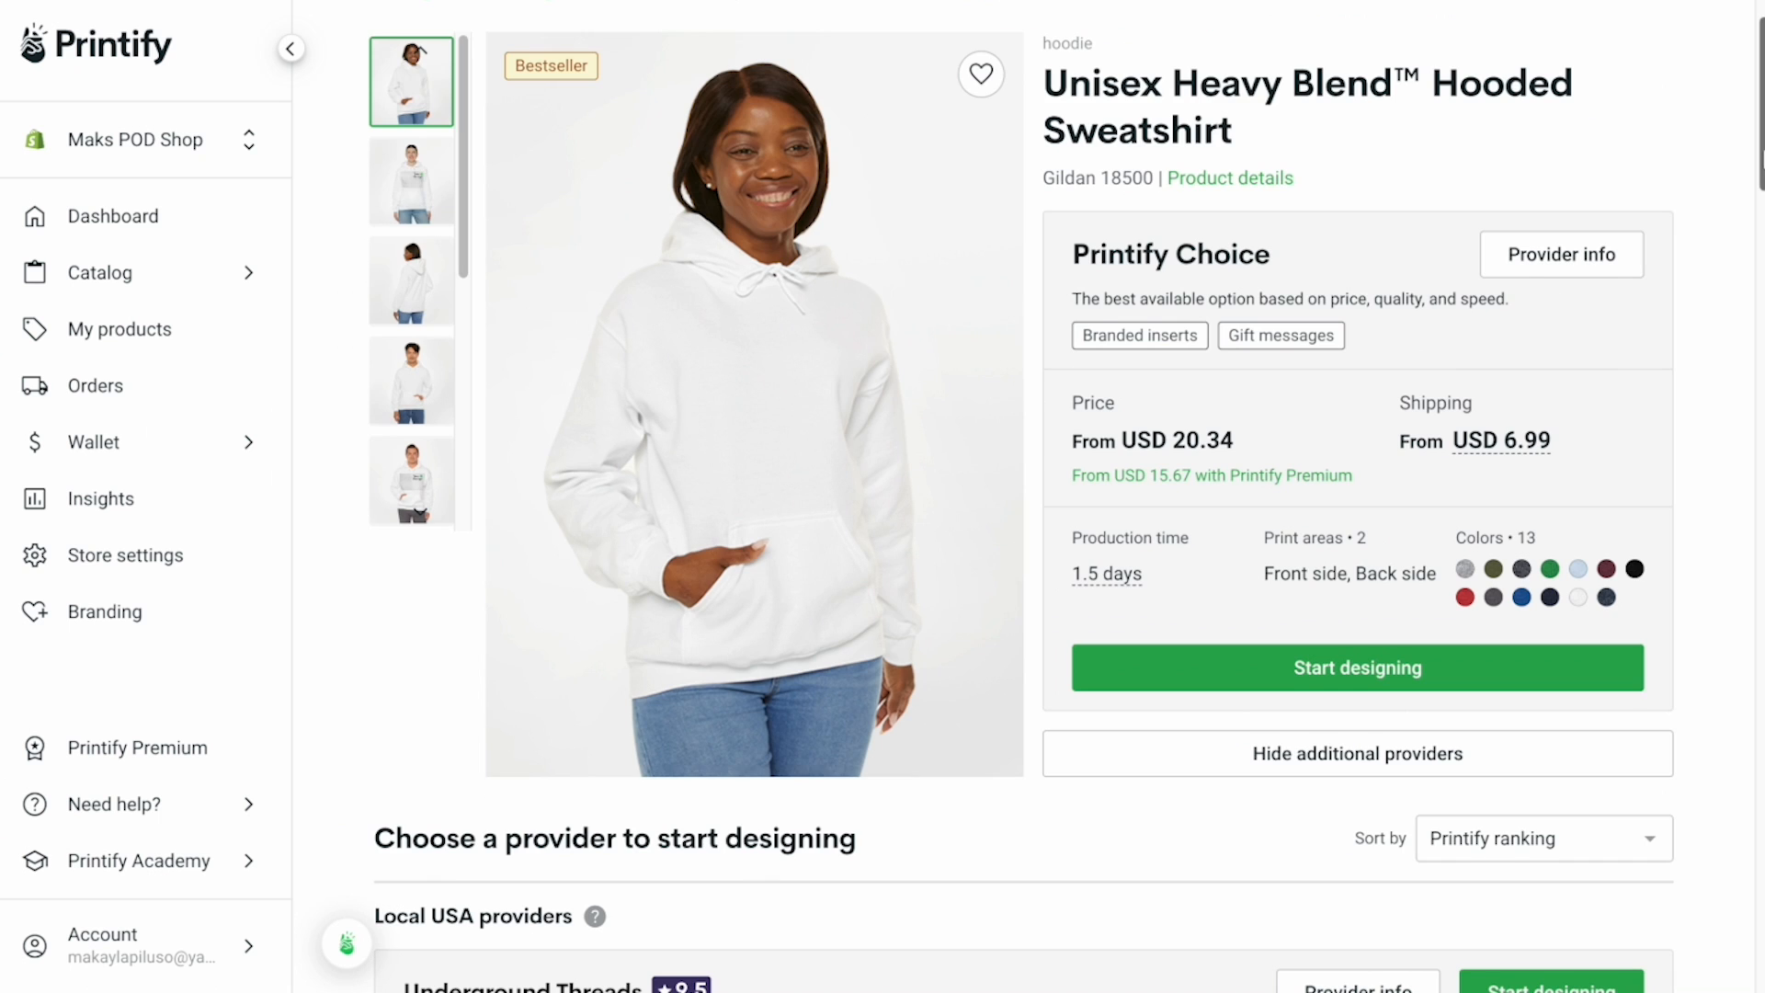
pyautogui.scroll(-10, 1697, 327)
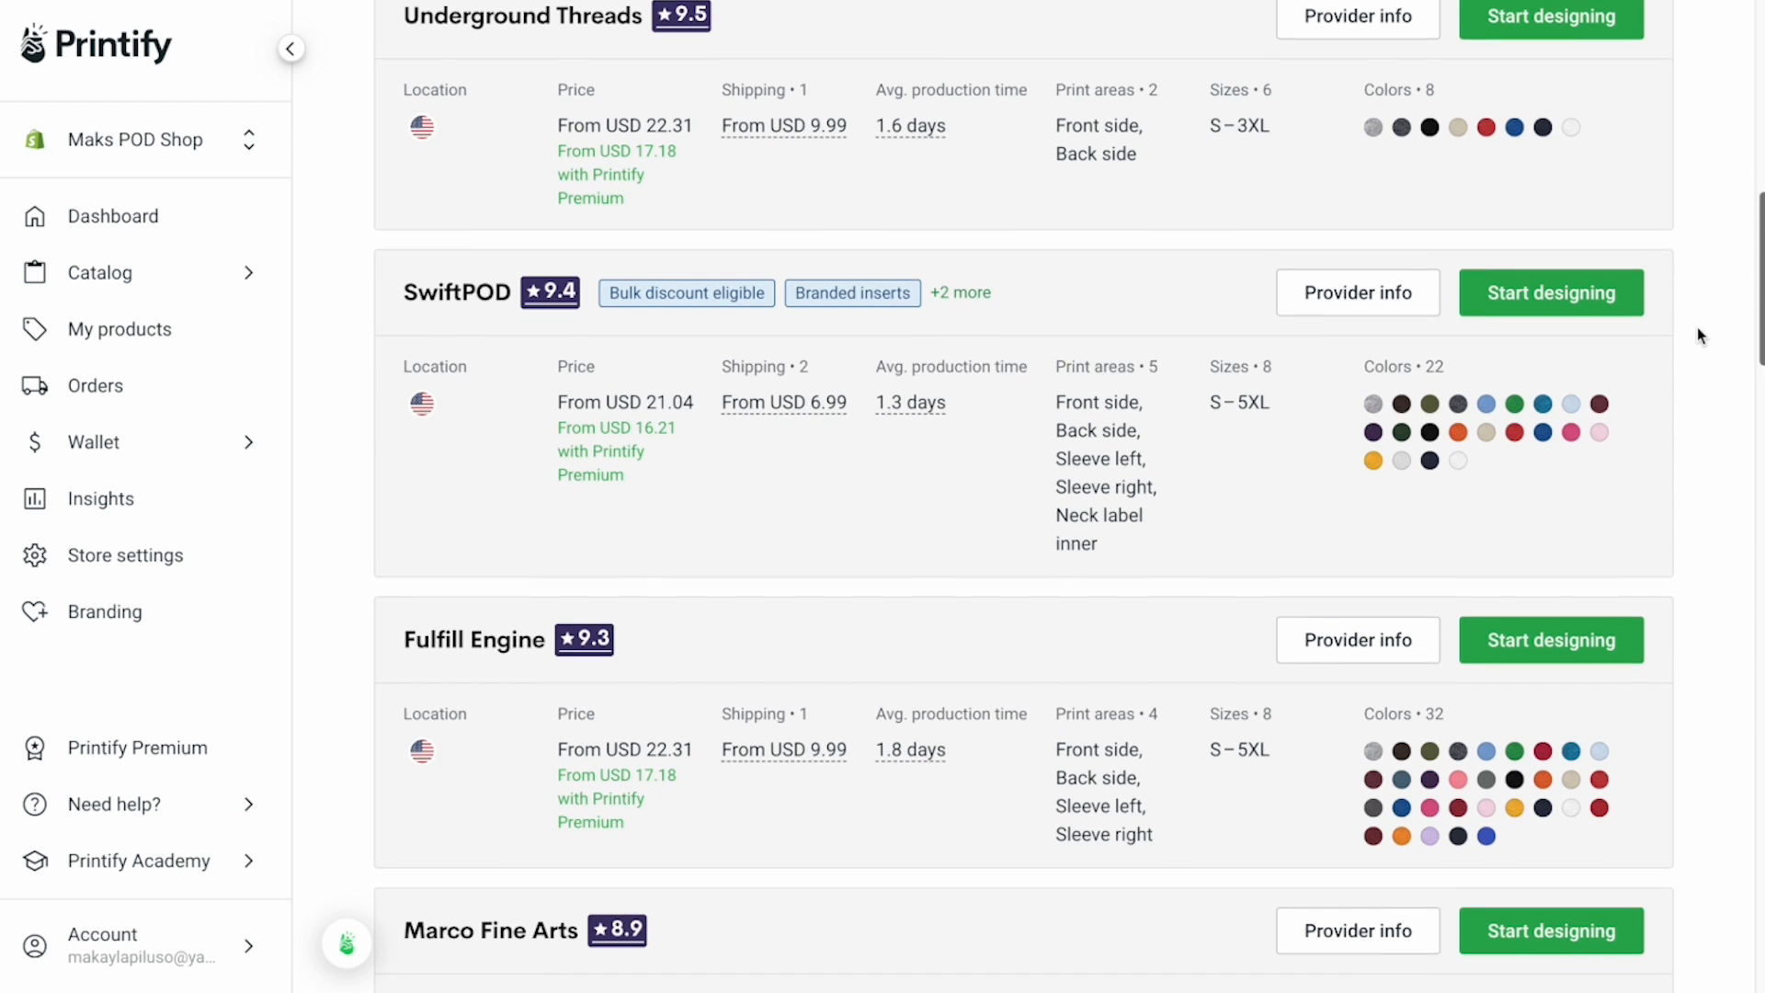
pyautogui.scroll(2, 1697, 328)
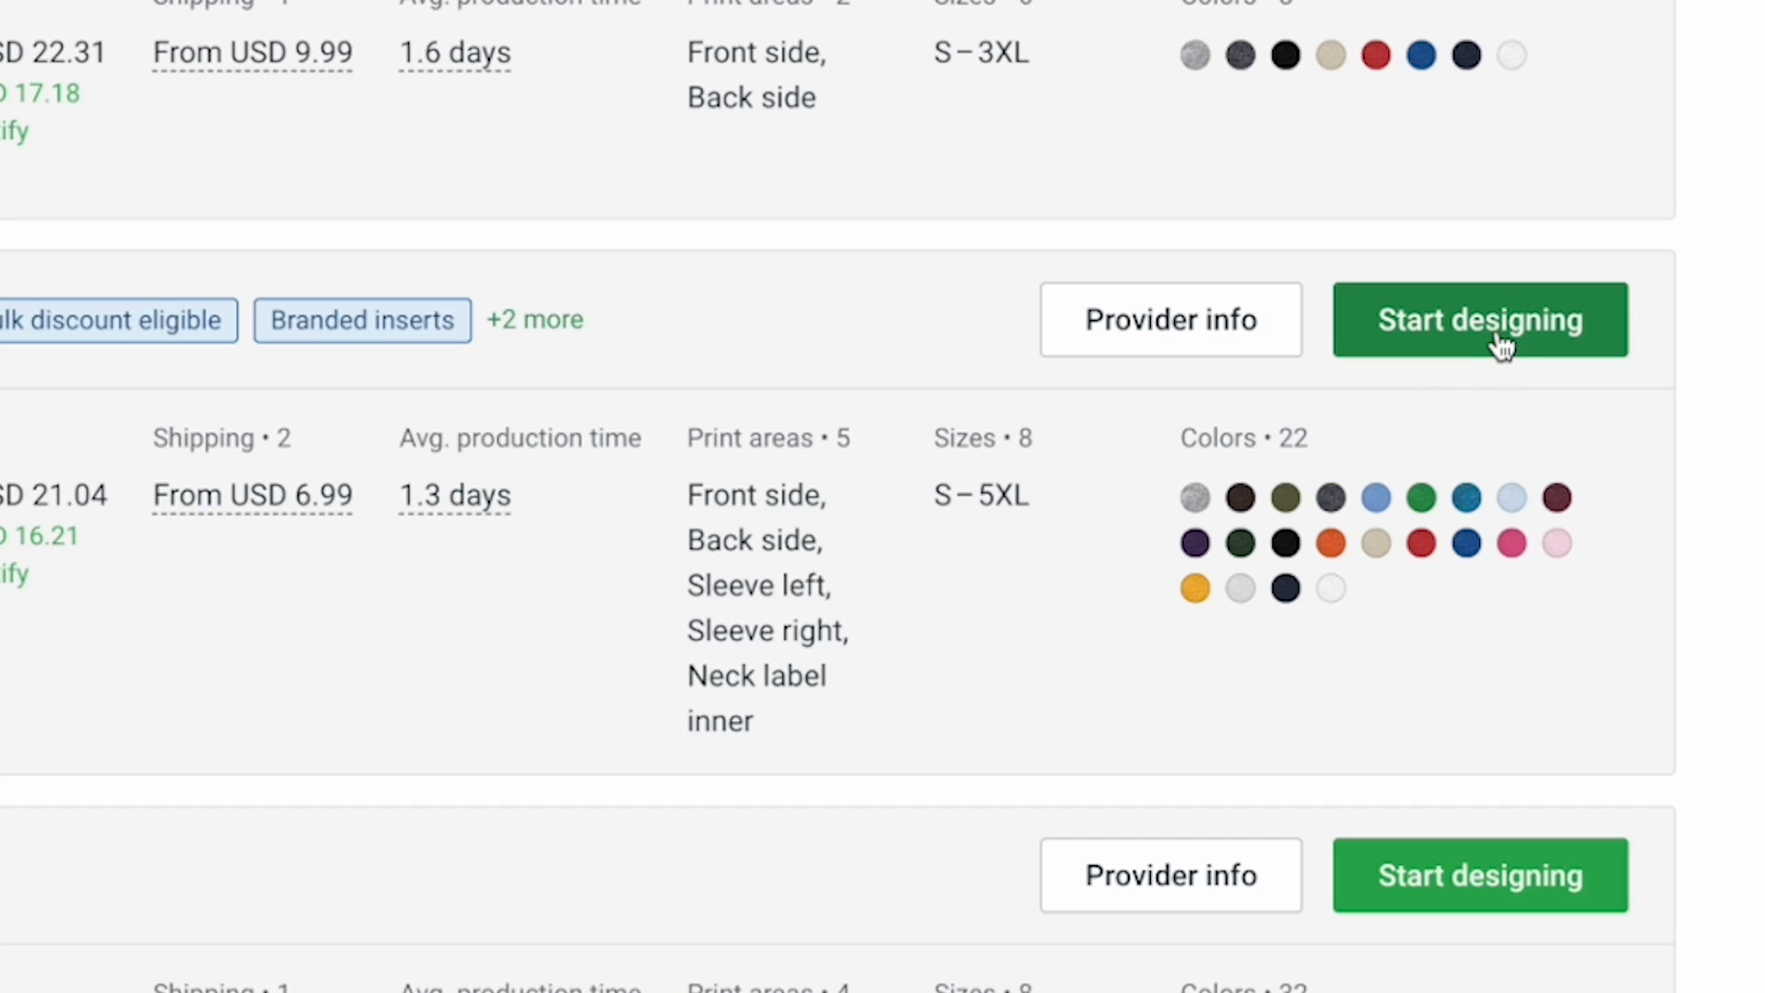
pyautogui.click(1497, 333)
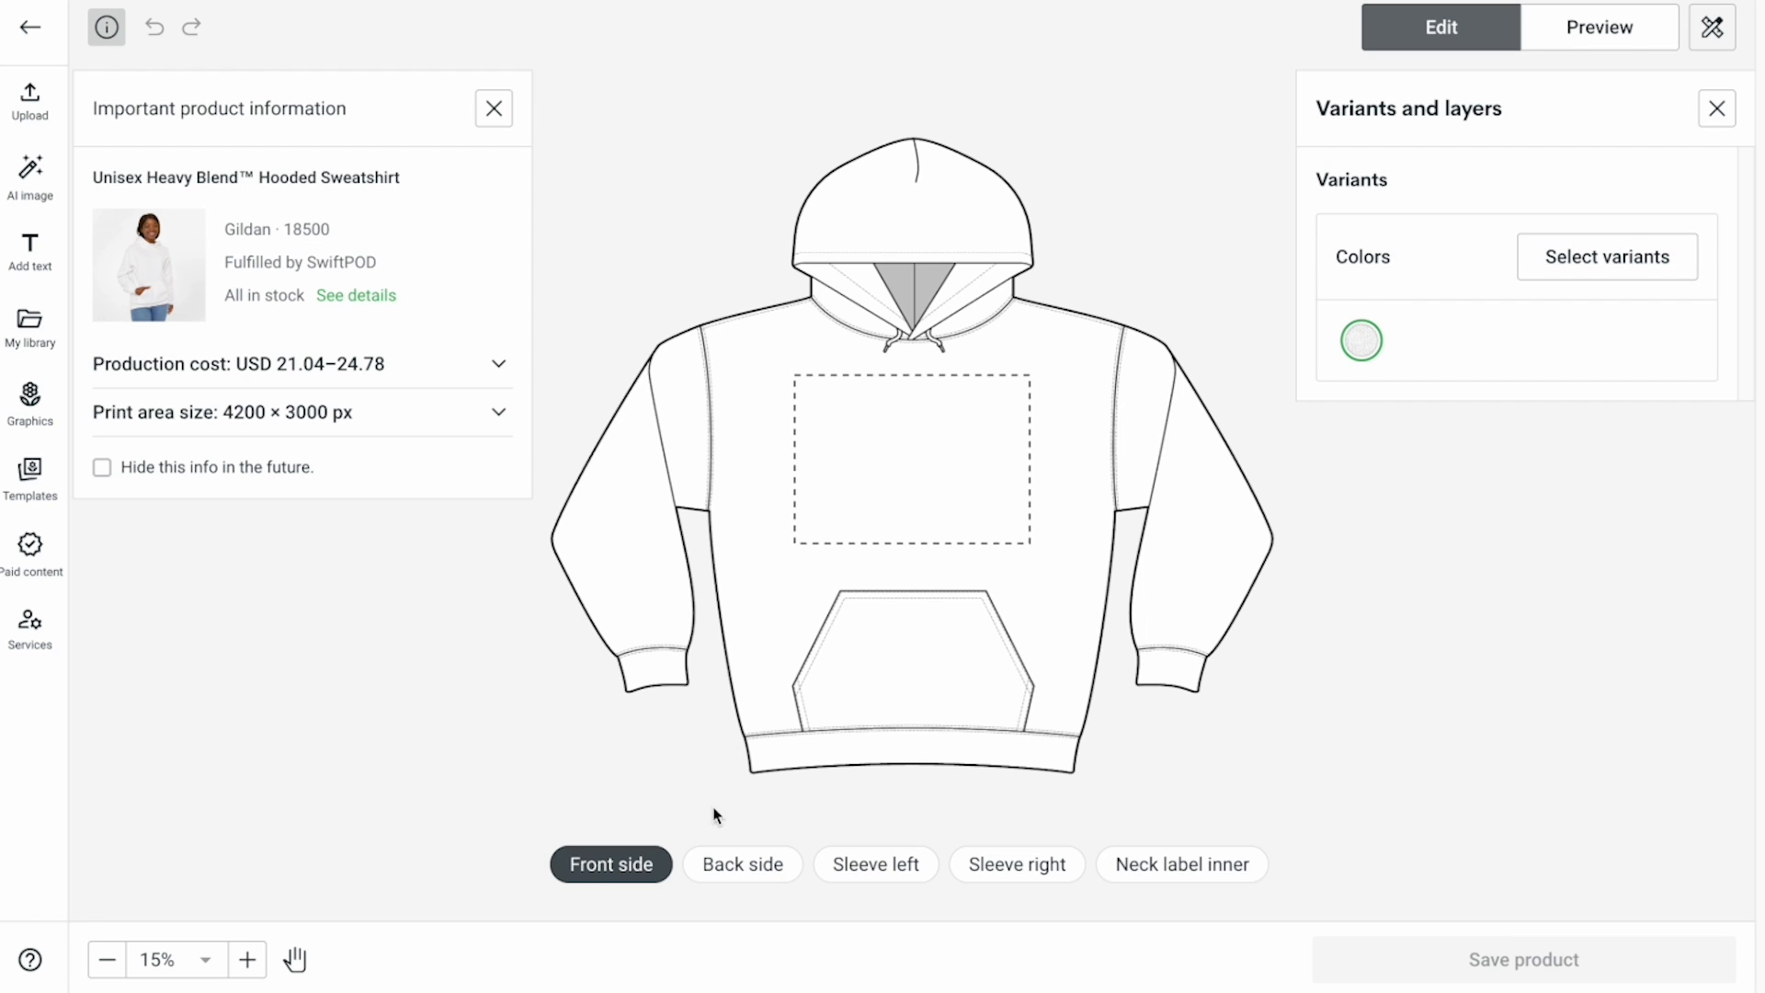
# Look through the hoodie's front side, back side, left sleeve and inner neck label print areas.
pyautogui.click(704, 864)
pyautogui.click(632, 867)
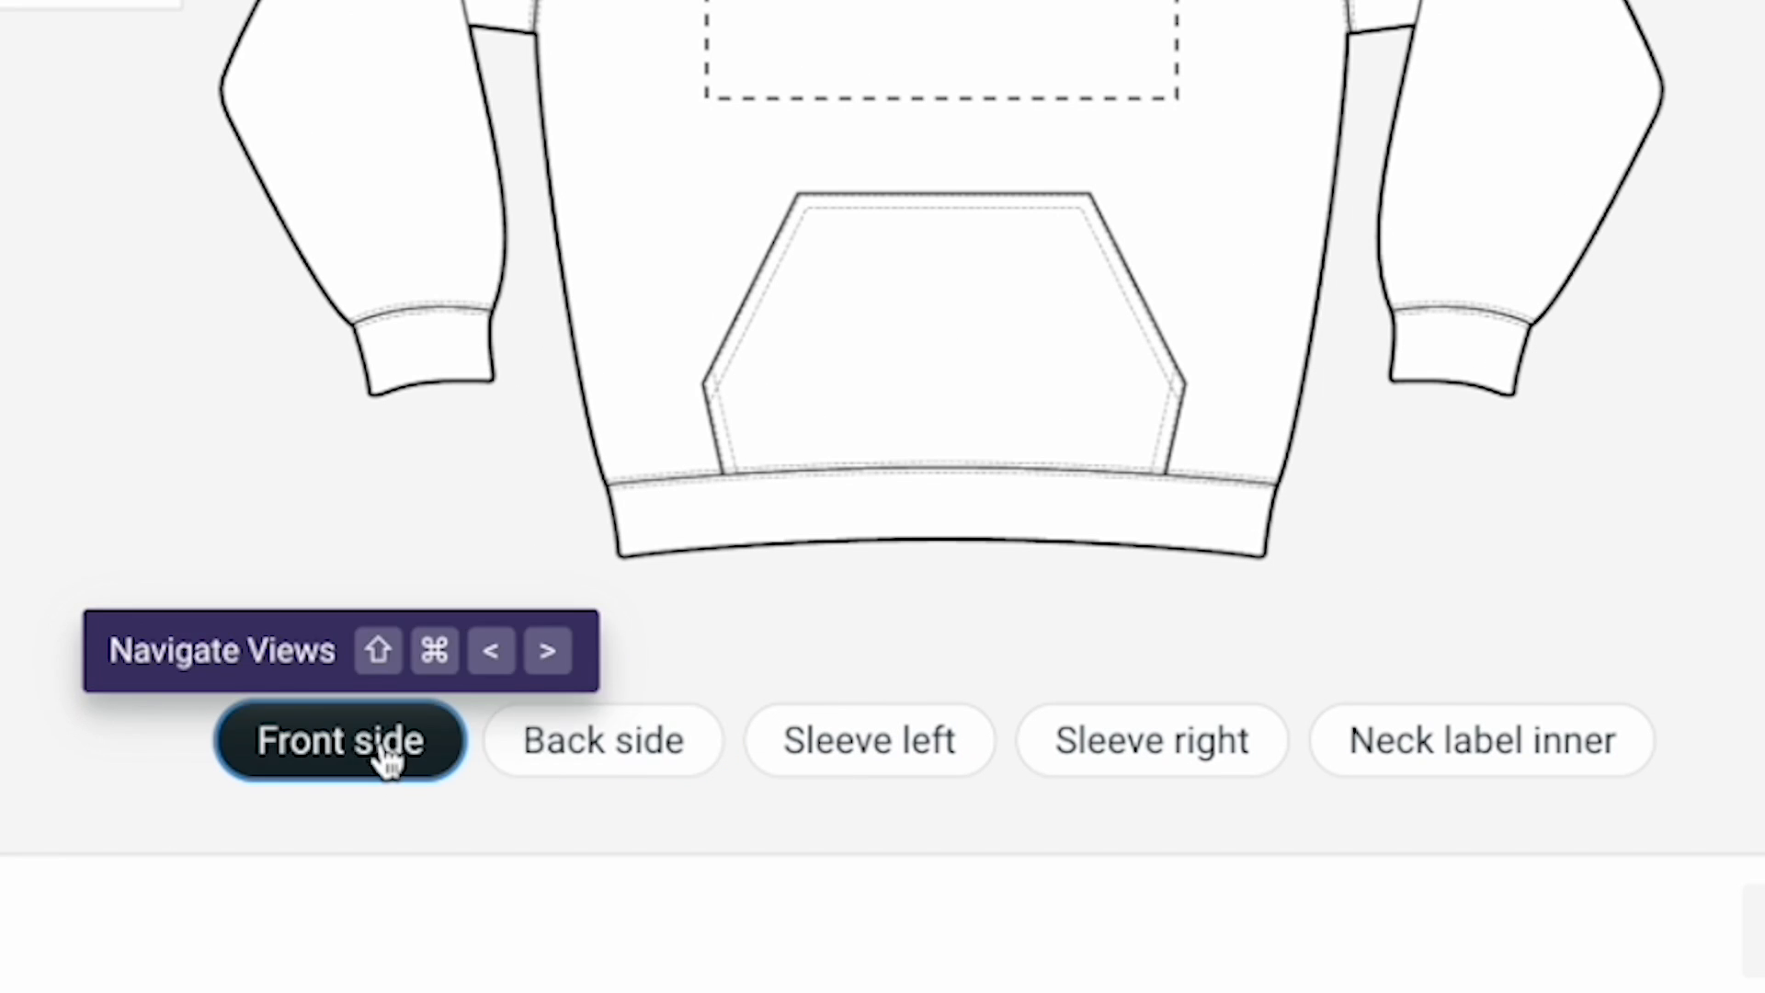
pyautogui.click(654, 775)
pyautogui.click(896, 746)
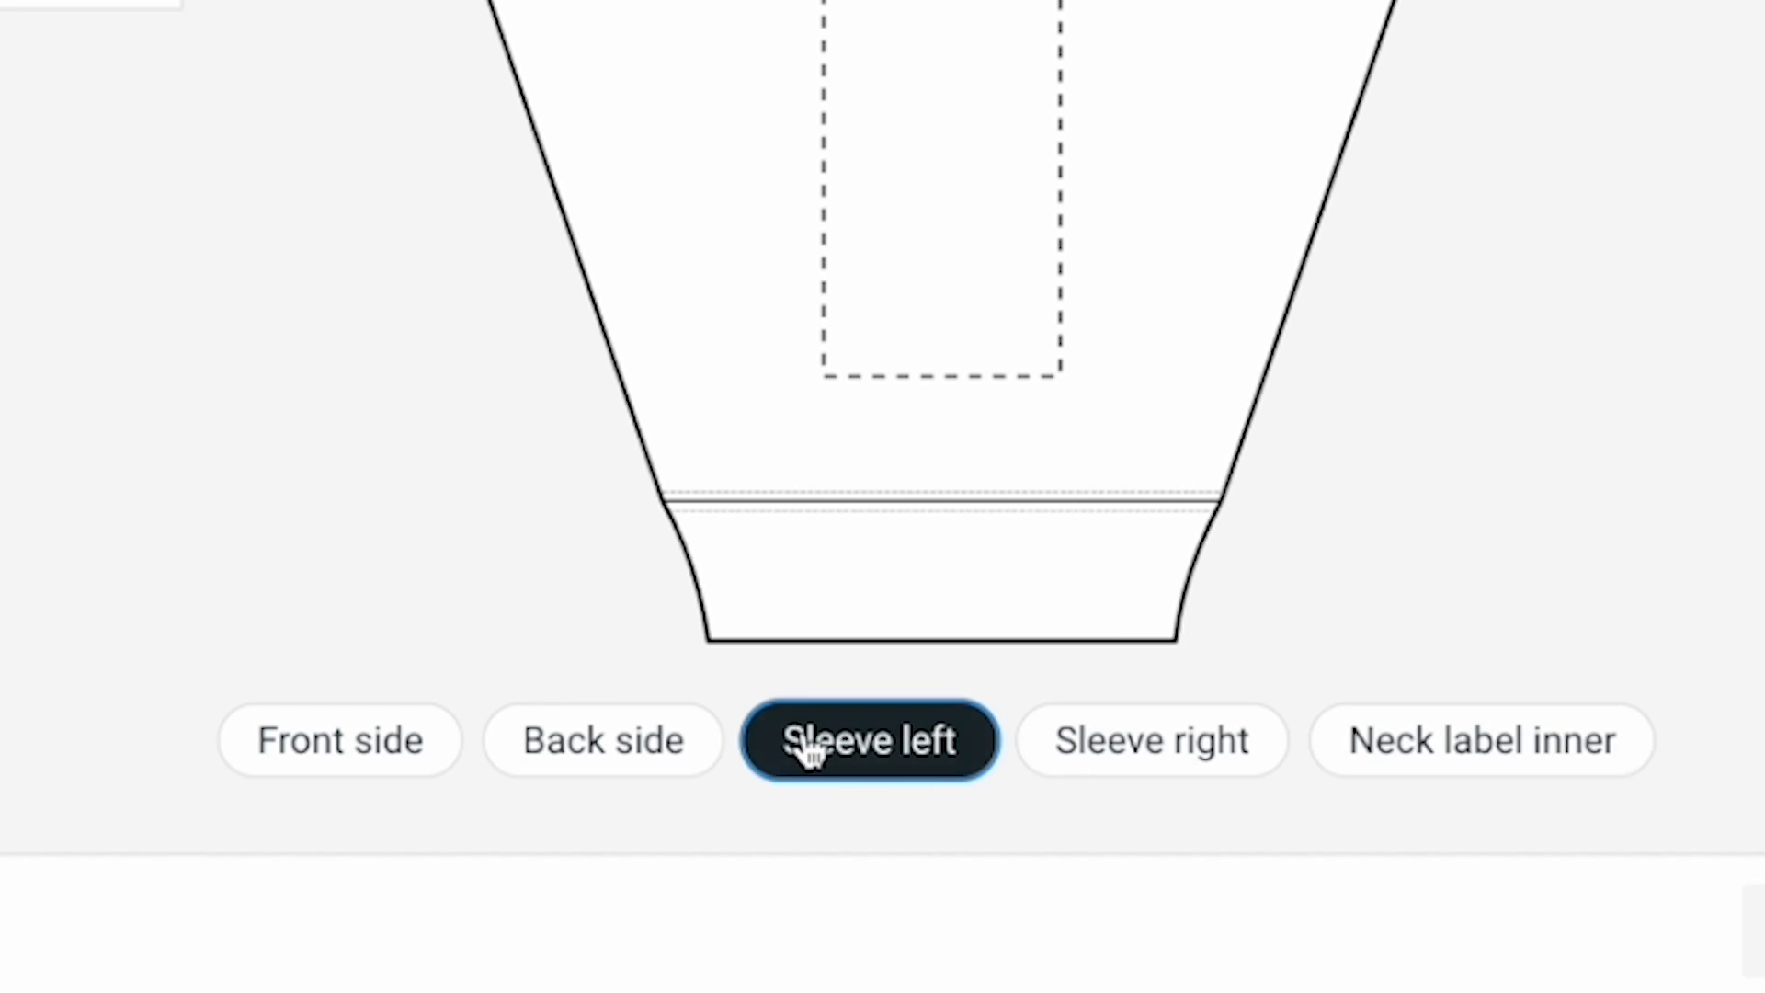
pyautogui.click(1367, 755)
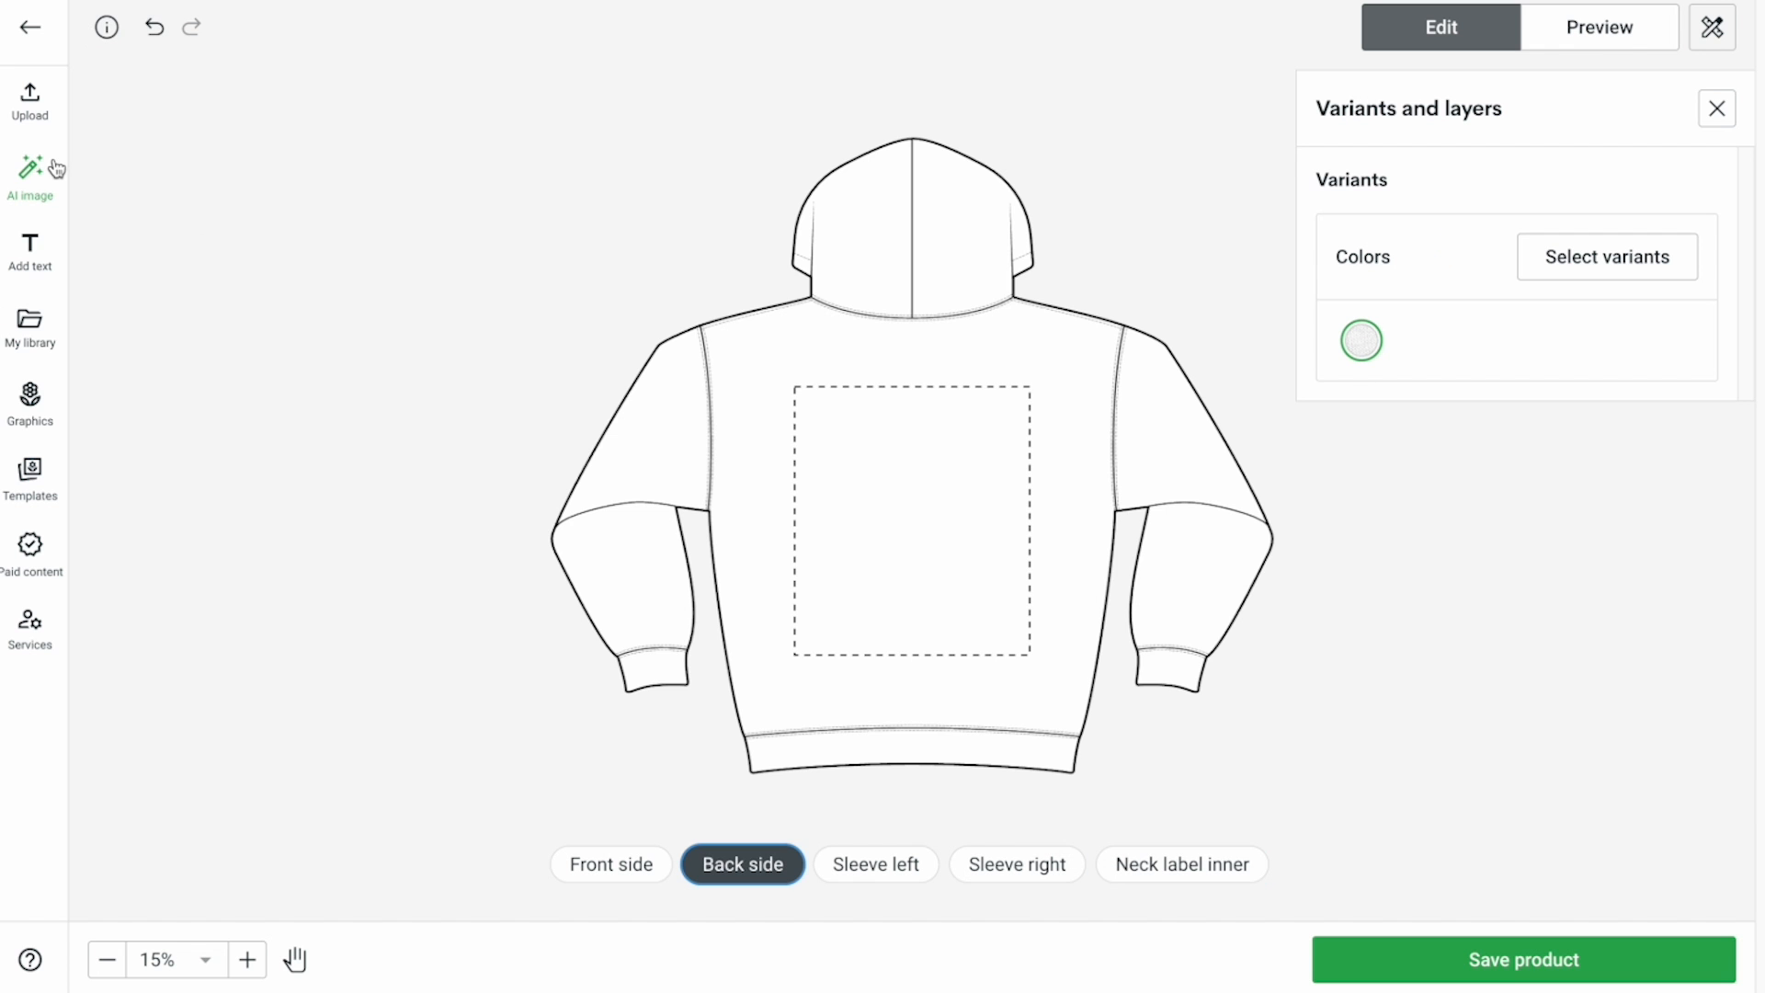
# Place the FOCUS ON THE GOOD design from the library on the hoodie's back and shrink it to about 13.47 × 15.4 in.
pyautogui.click(30, 326)
pyautogui.click(150, 533)
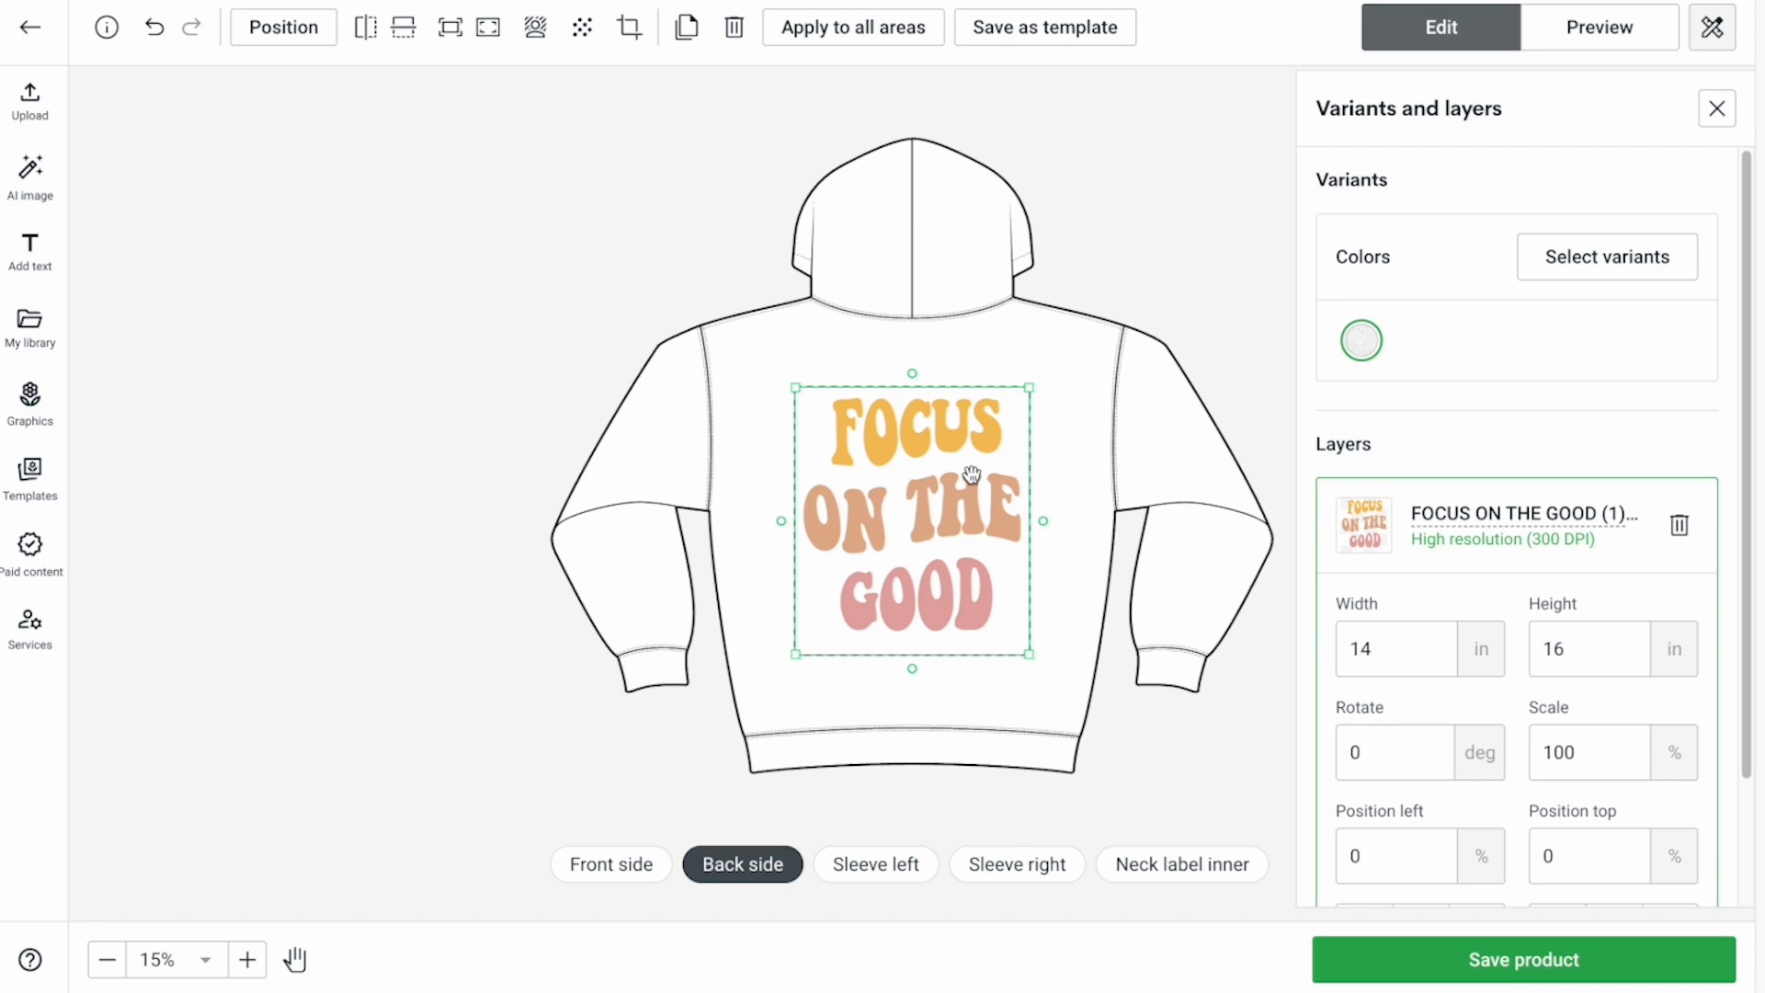
pyautogui.scroll(3, 1082, 525)
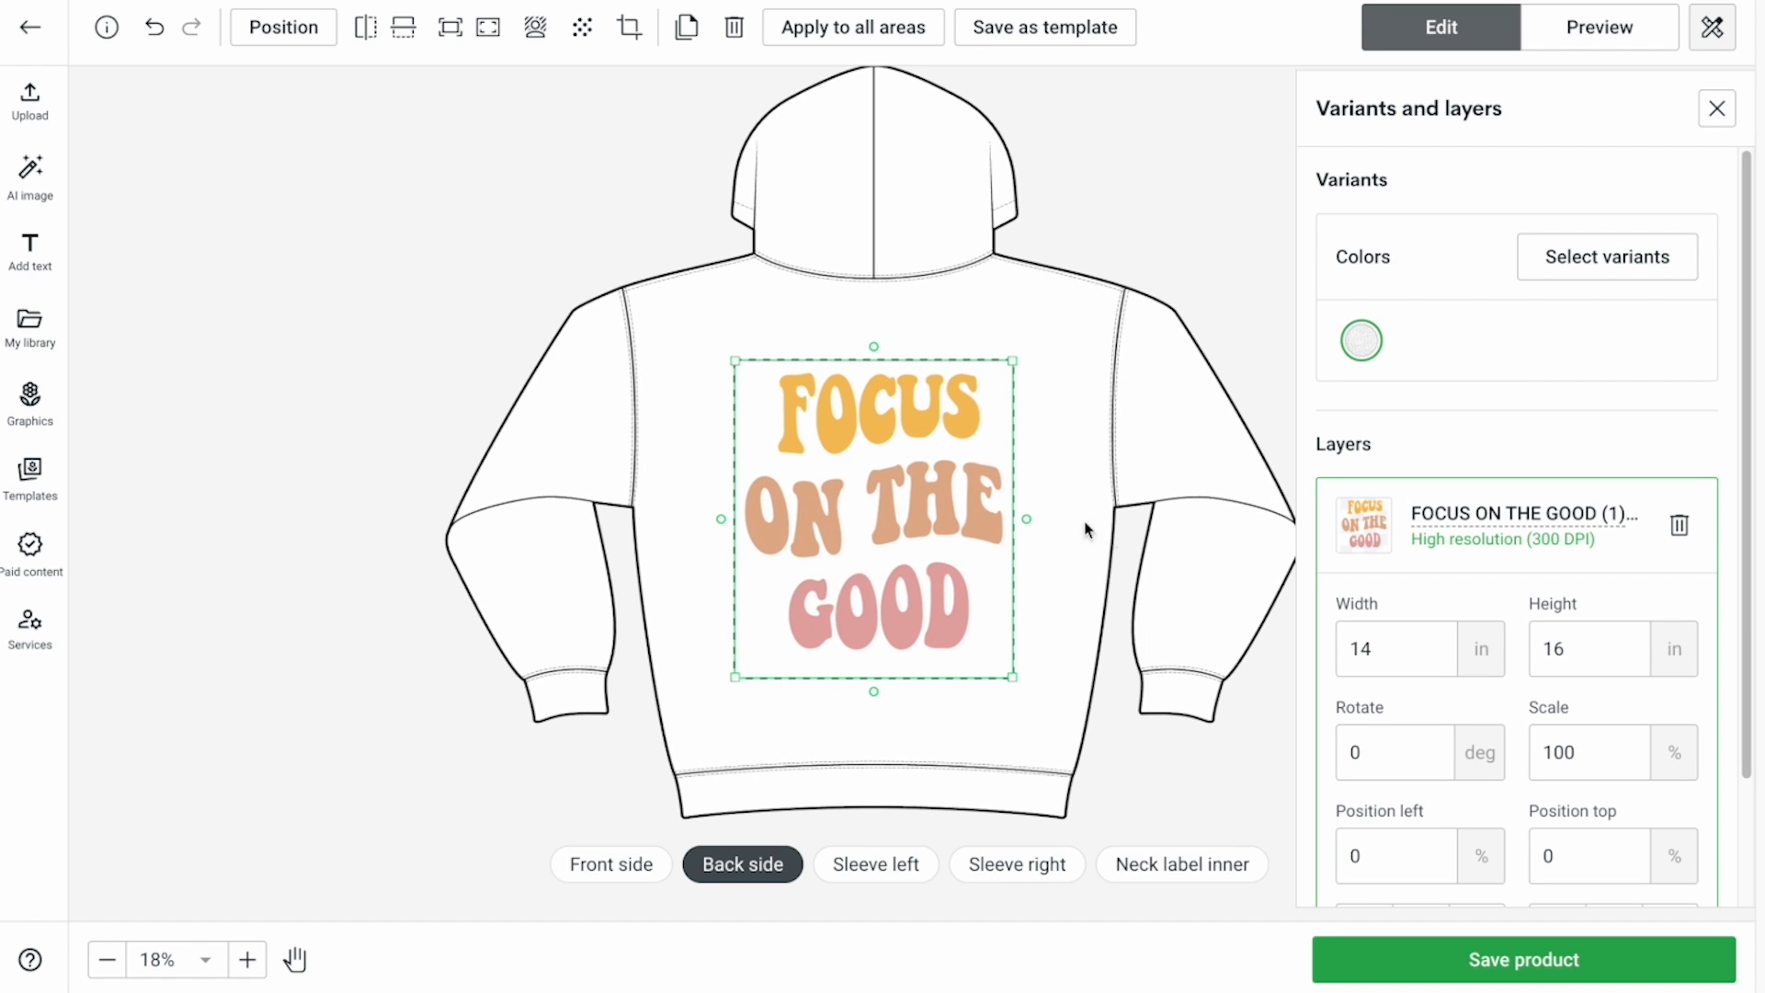
pyautogui.moveTo(1011, 365)
pyautogui.mouseDown()
pyautogui.moveTo(906, 481)
pyautogui.moveTo(1051, 320)
pyautogui.moveTo(1002, 373)
pyautogui.mouseUp()
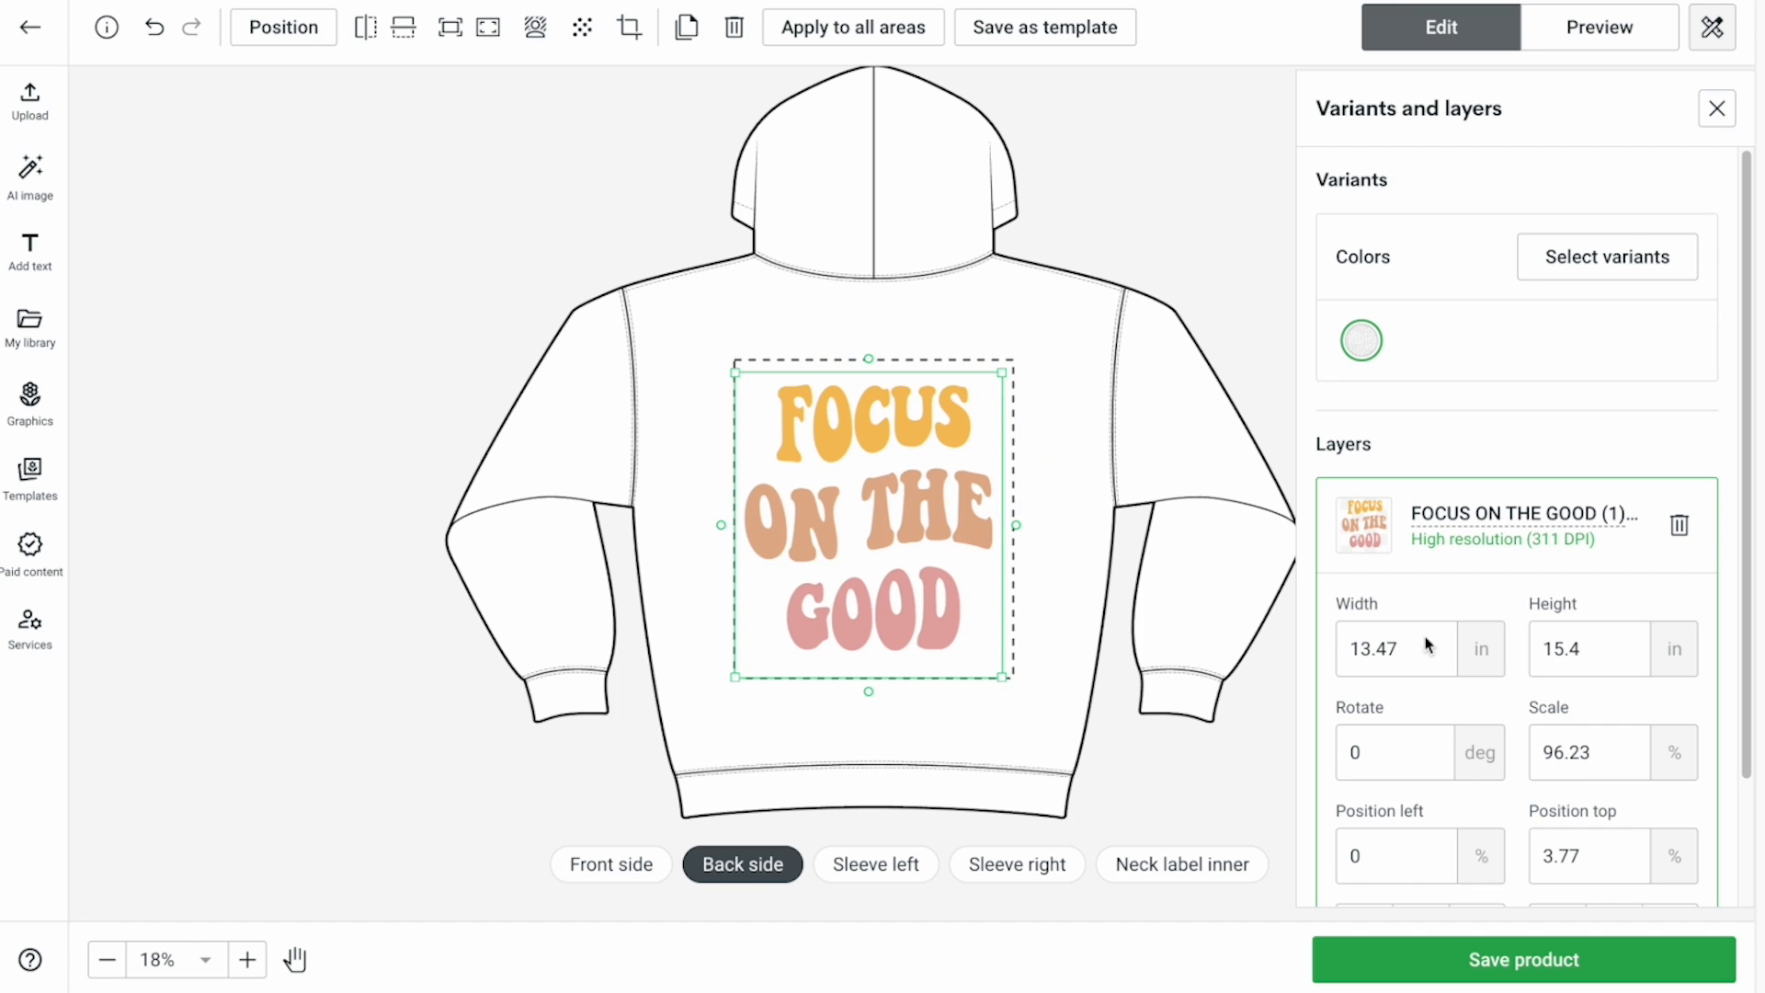
# Try the pattern option on the back design and turn it off again.
pyautogui.scroll(-2, 1732, 587)
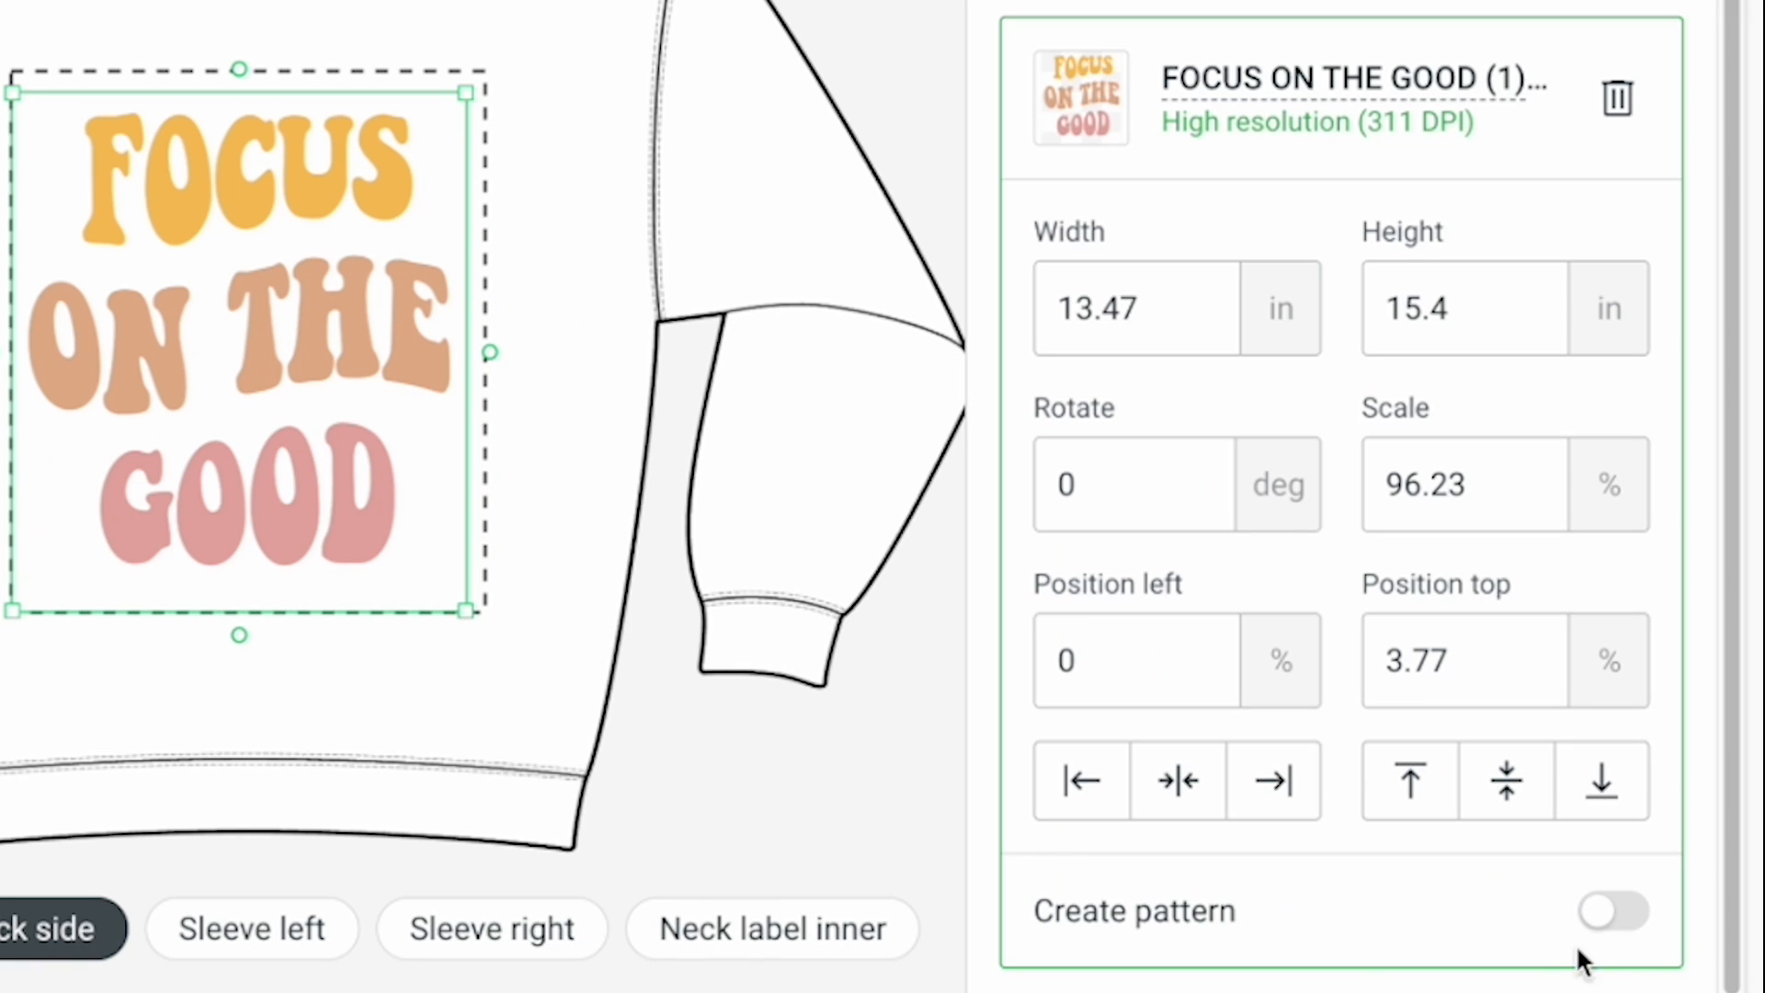
pyautogui.click(1680, 855)
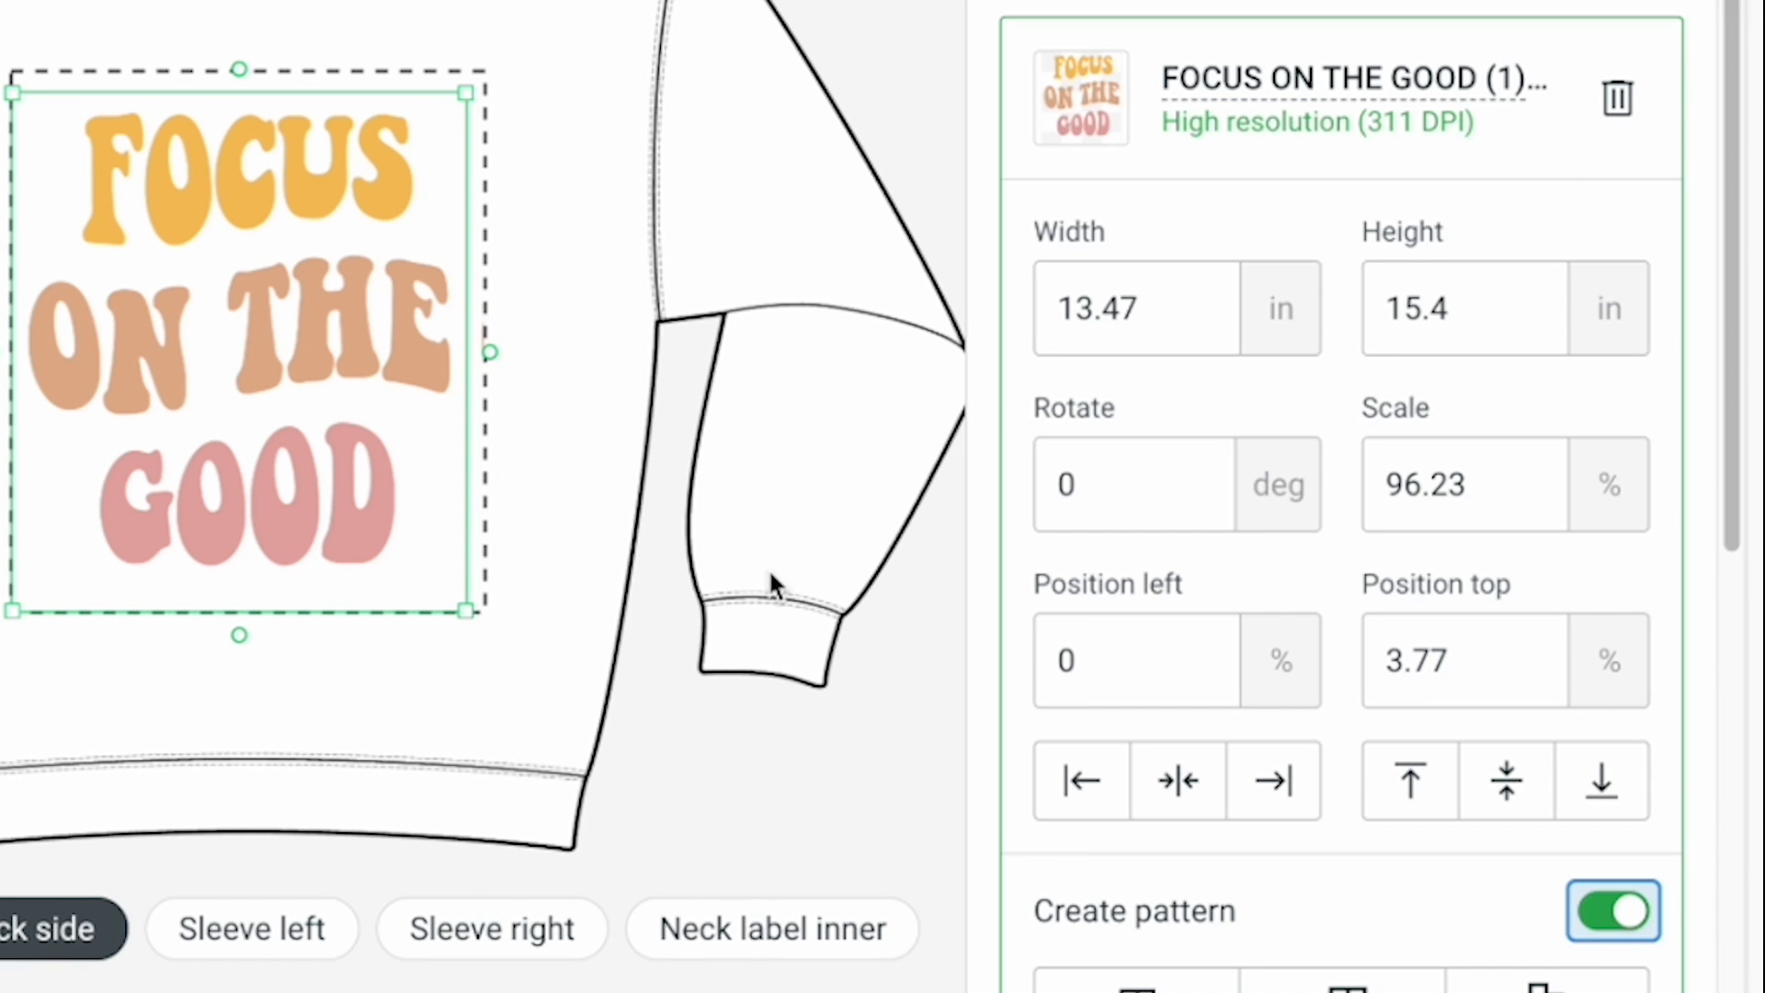
pyautogui.click(1607, 910)
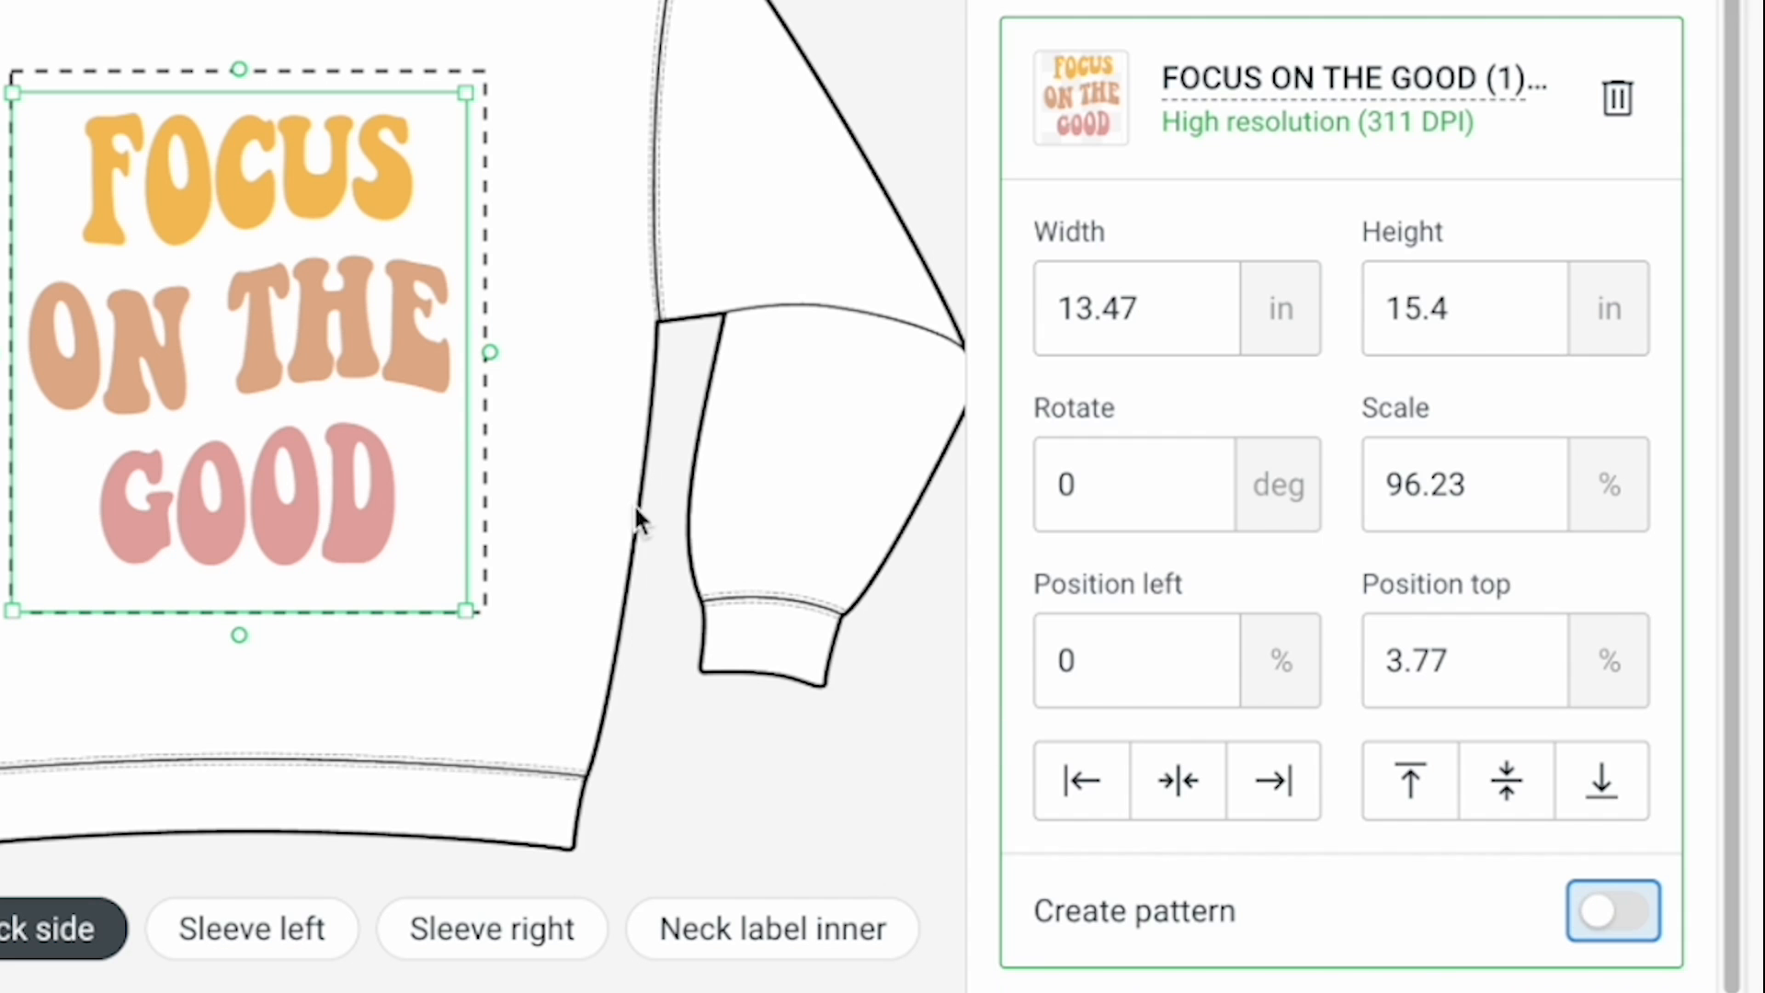
# Center the design horizontally and vertically within the back print area and deselect it.
pyautogui.click(1180, 780)
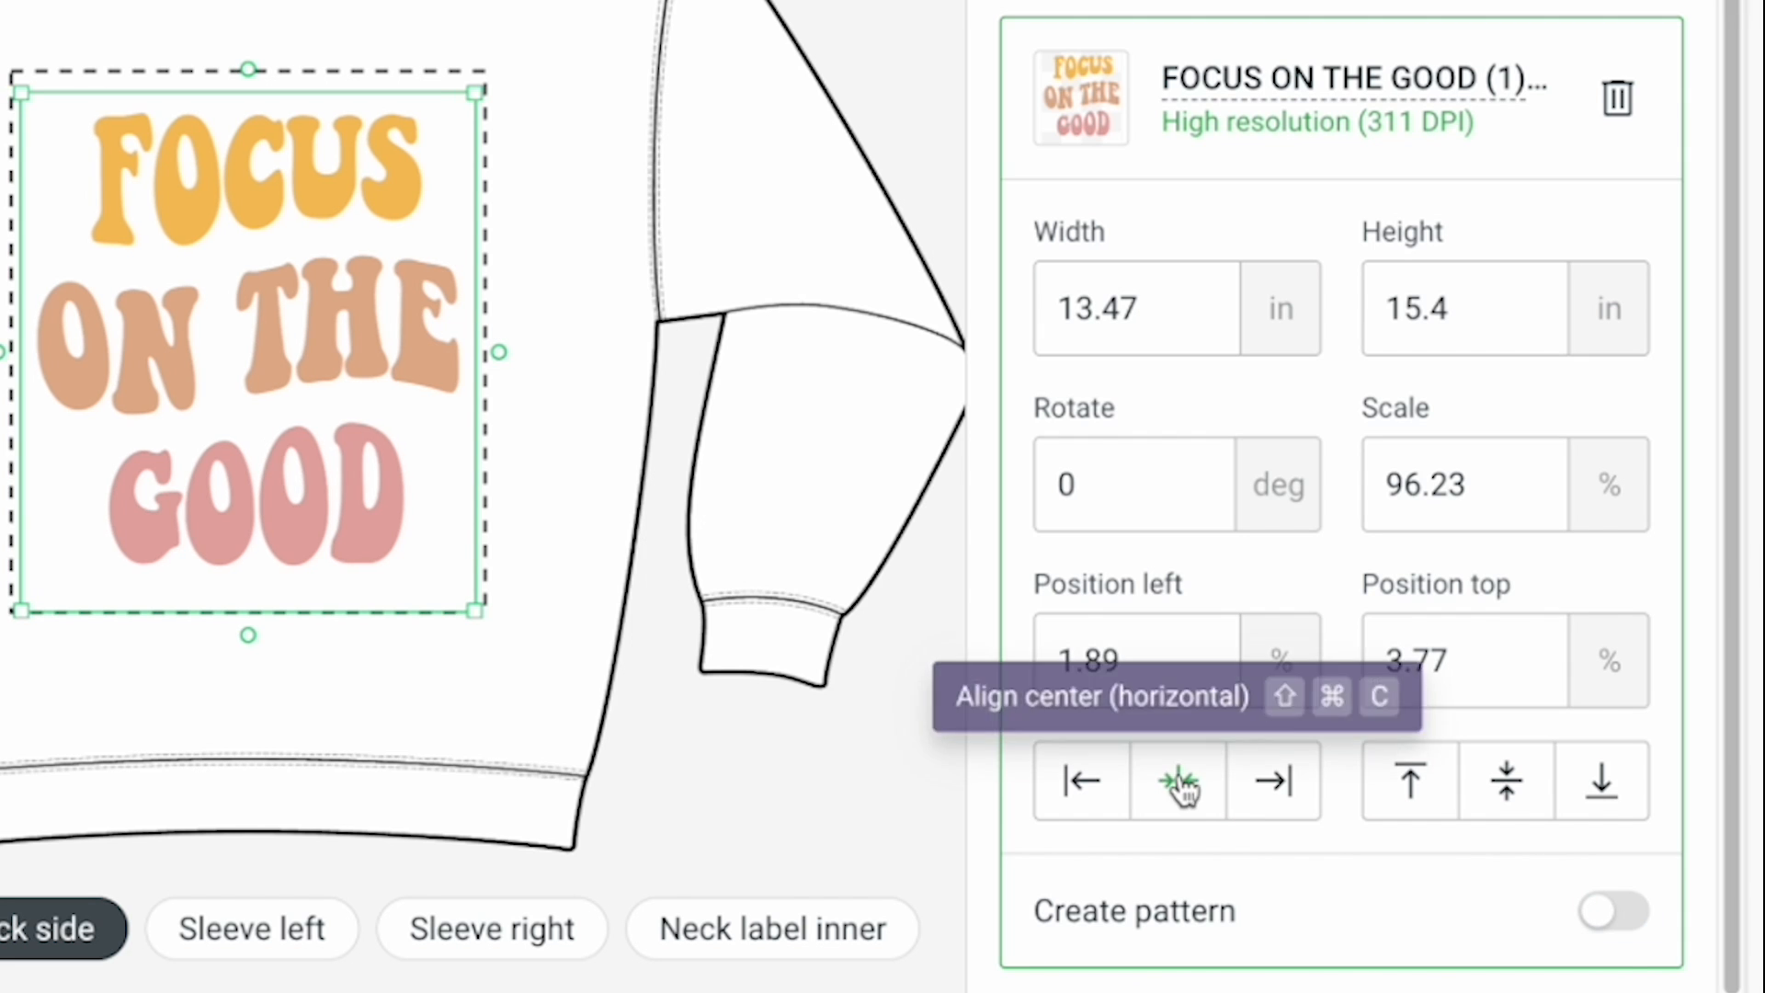
pyautogui.click(1506, 783)
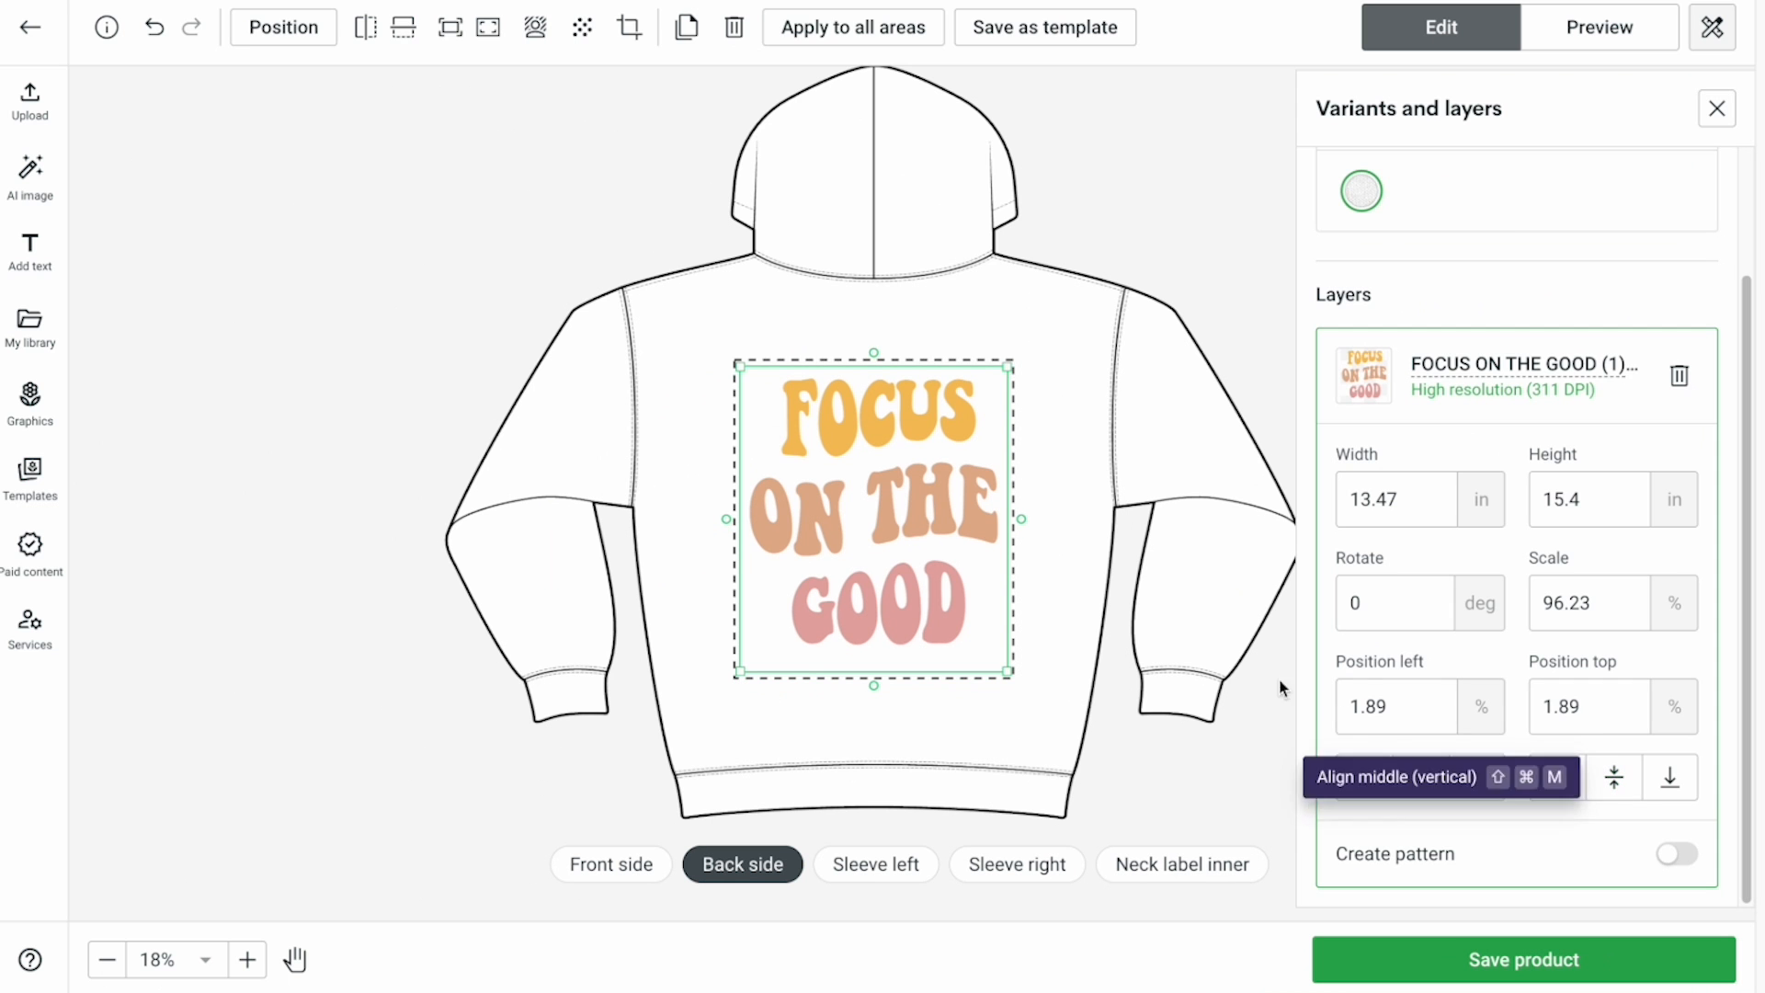
pyautogui.click(1256, 683)
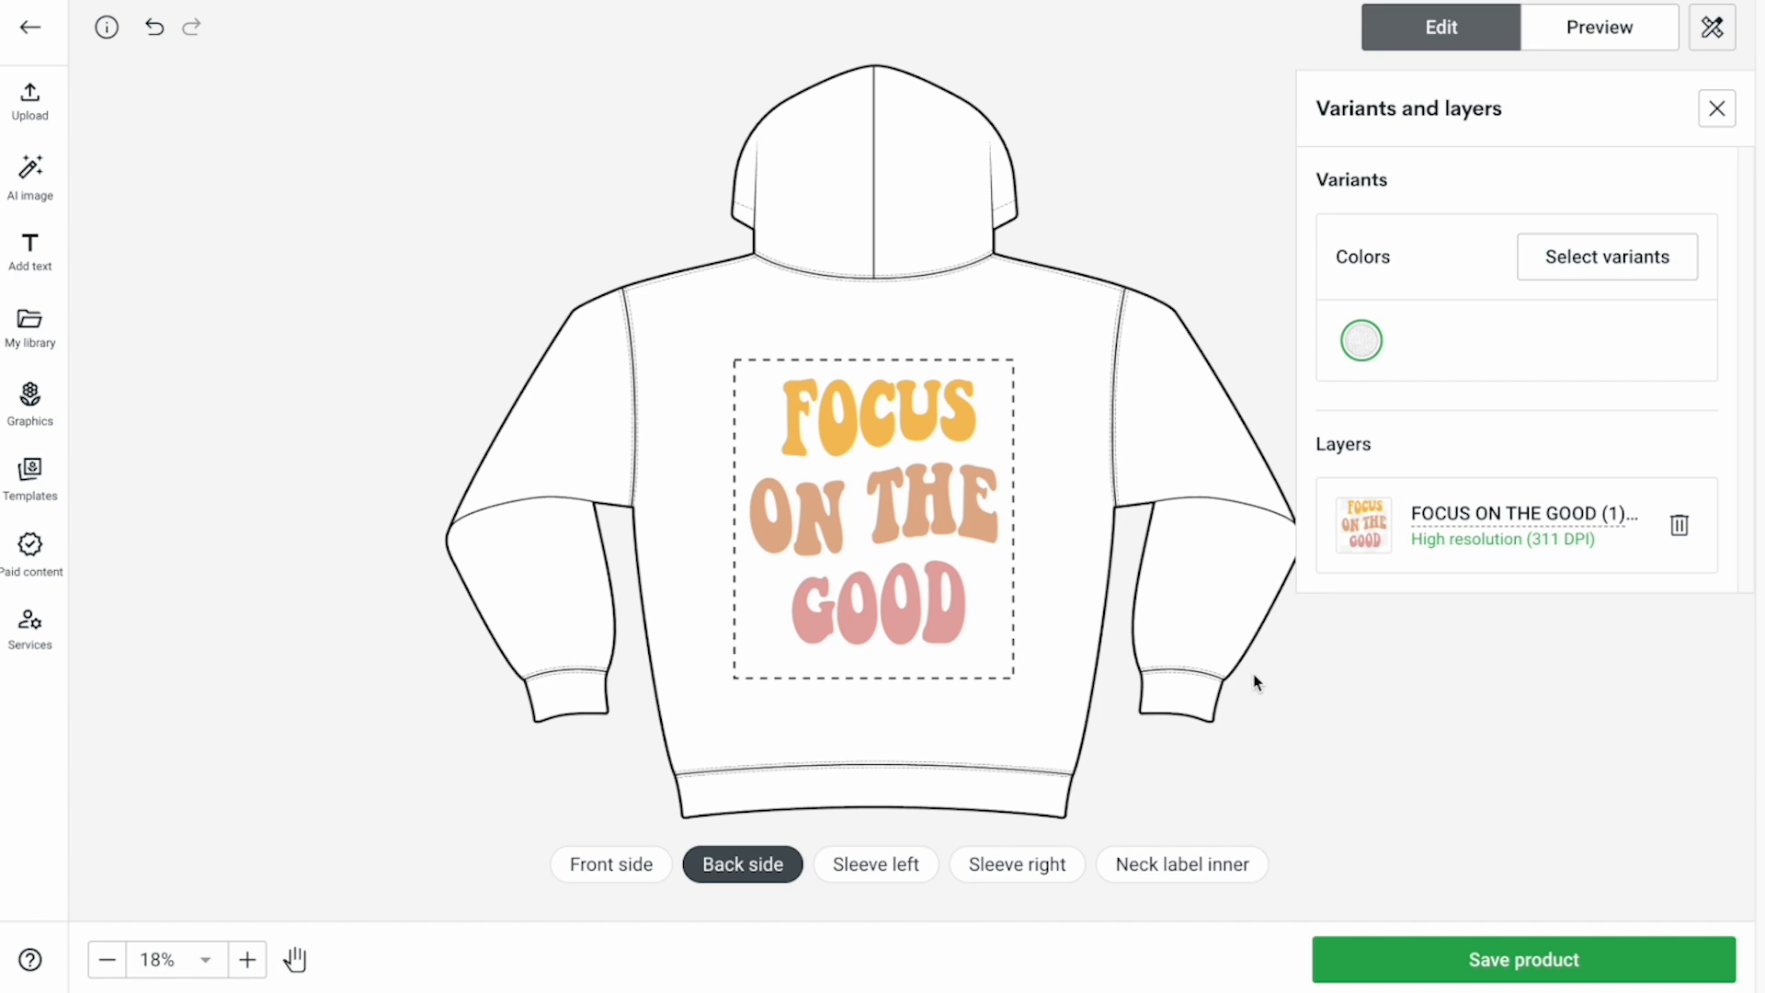
# Shrink the front side's design to about 3.24 × 3.7 in and place it on the wearer's left chest.
pyautogui.click(631, 862)
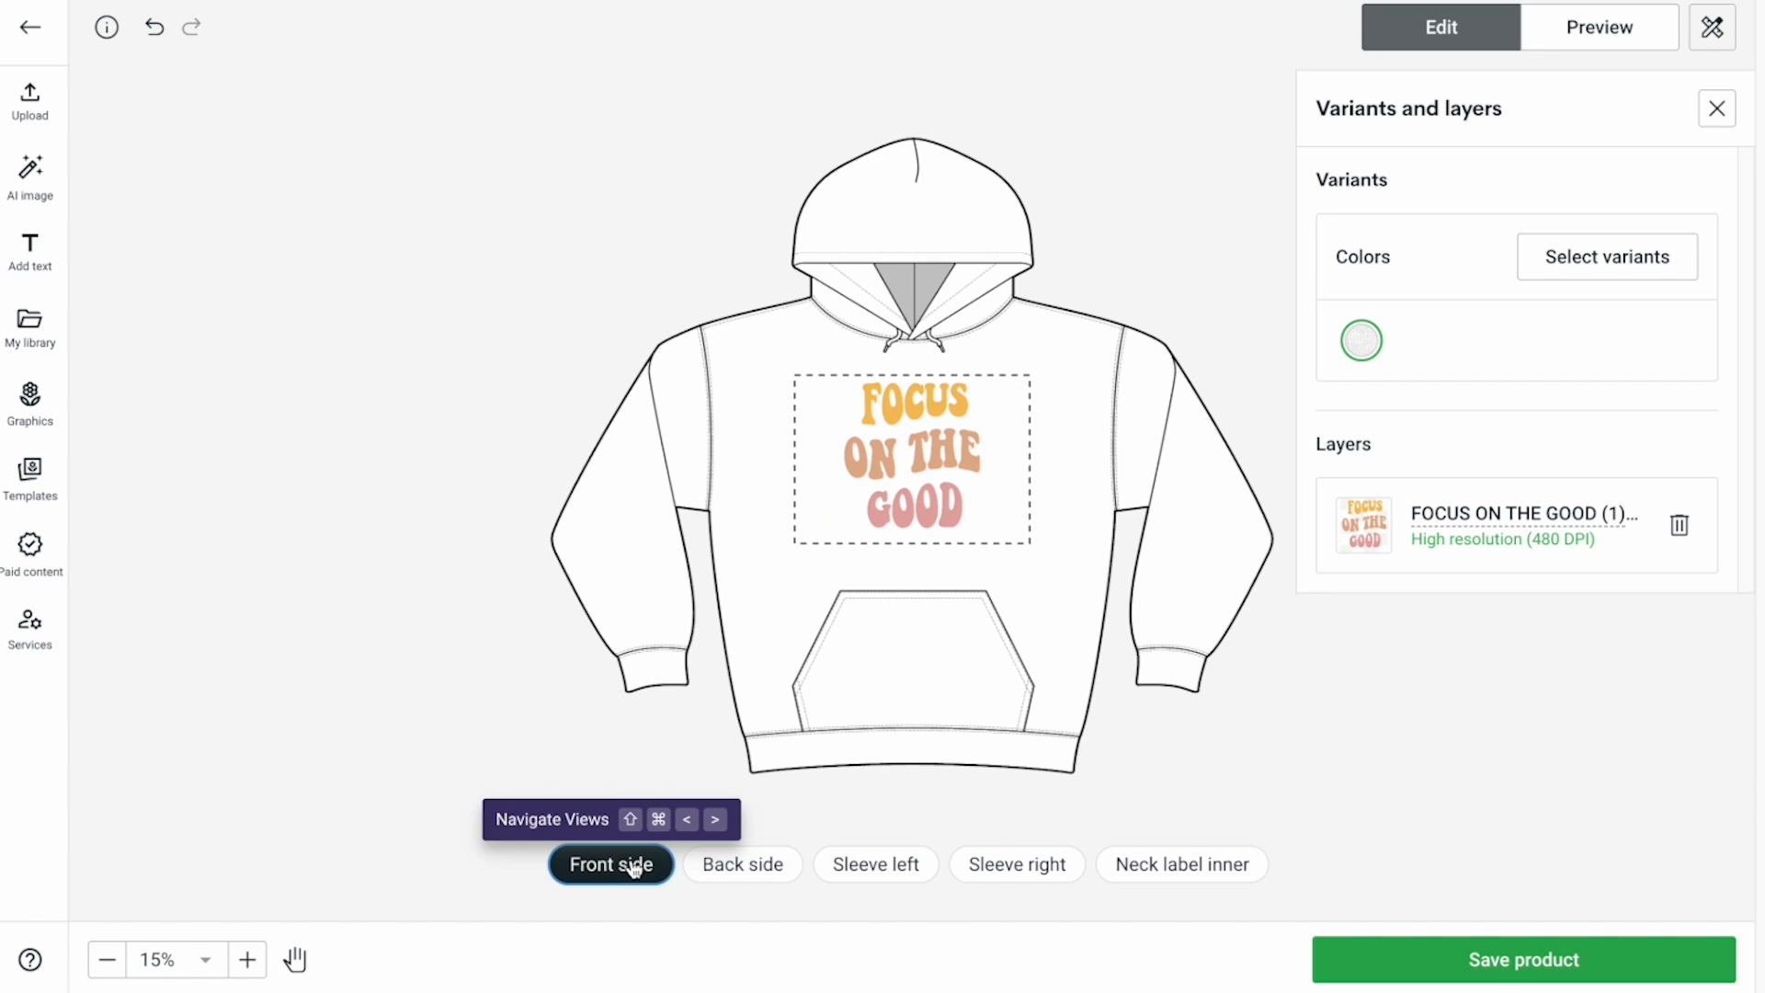
pyautogui.click(885, 462)
pyautogui.moveTo(989, 542); pyautogui.dragTo(969, 433)
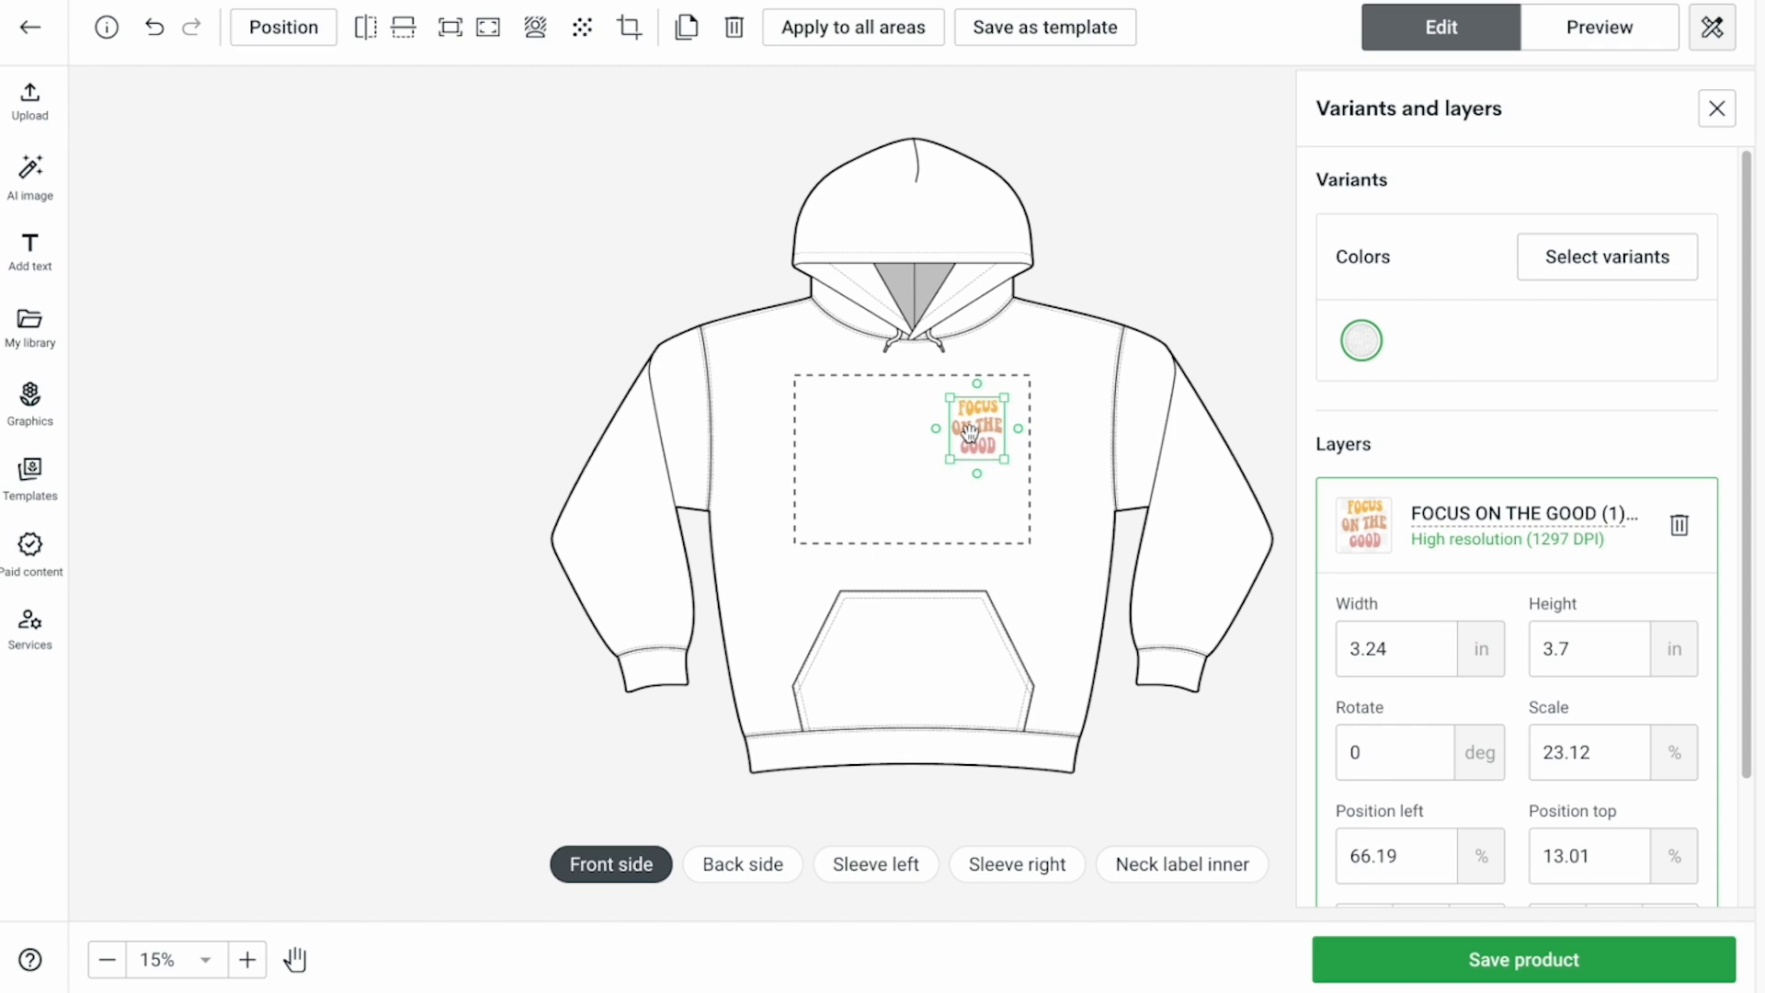
pyautogui.click(896, 521)
# Enlarge the back side's design to about 14.12 × 16.14 in and recenter it over the print area.
pyautogui.click(781, 863)
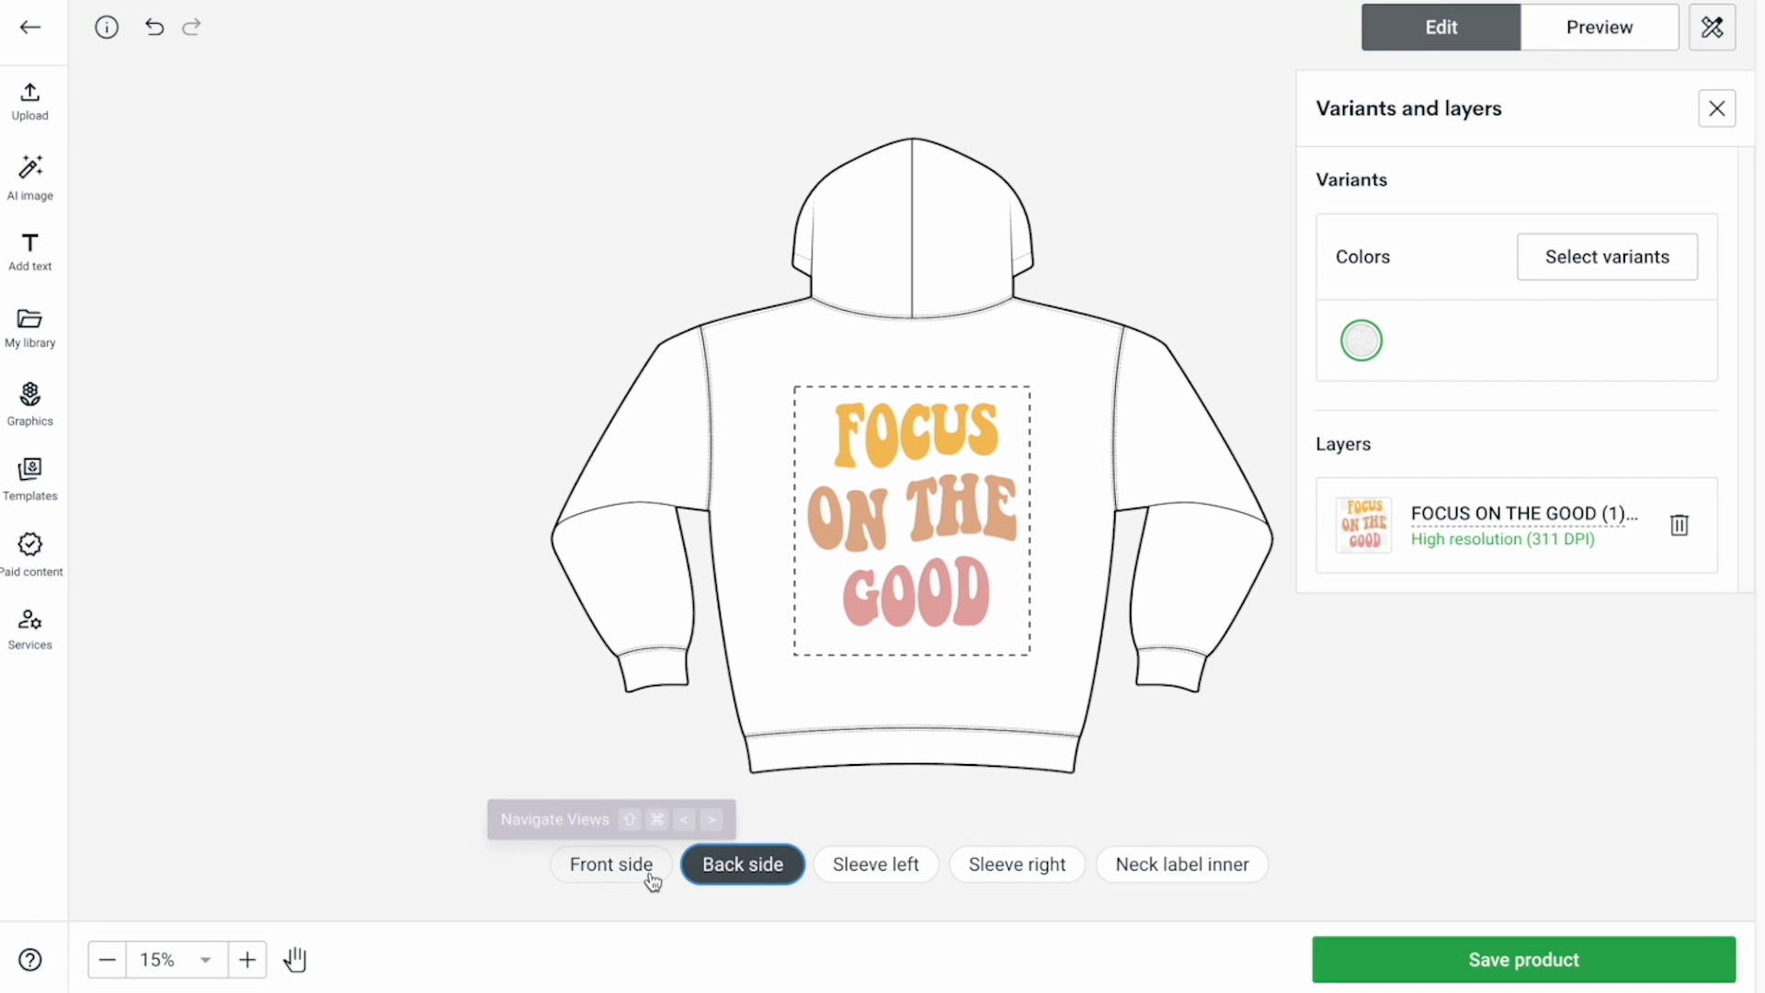
pyautogui.click(847, 587)
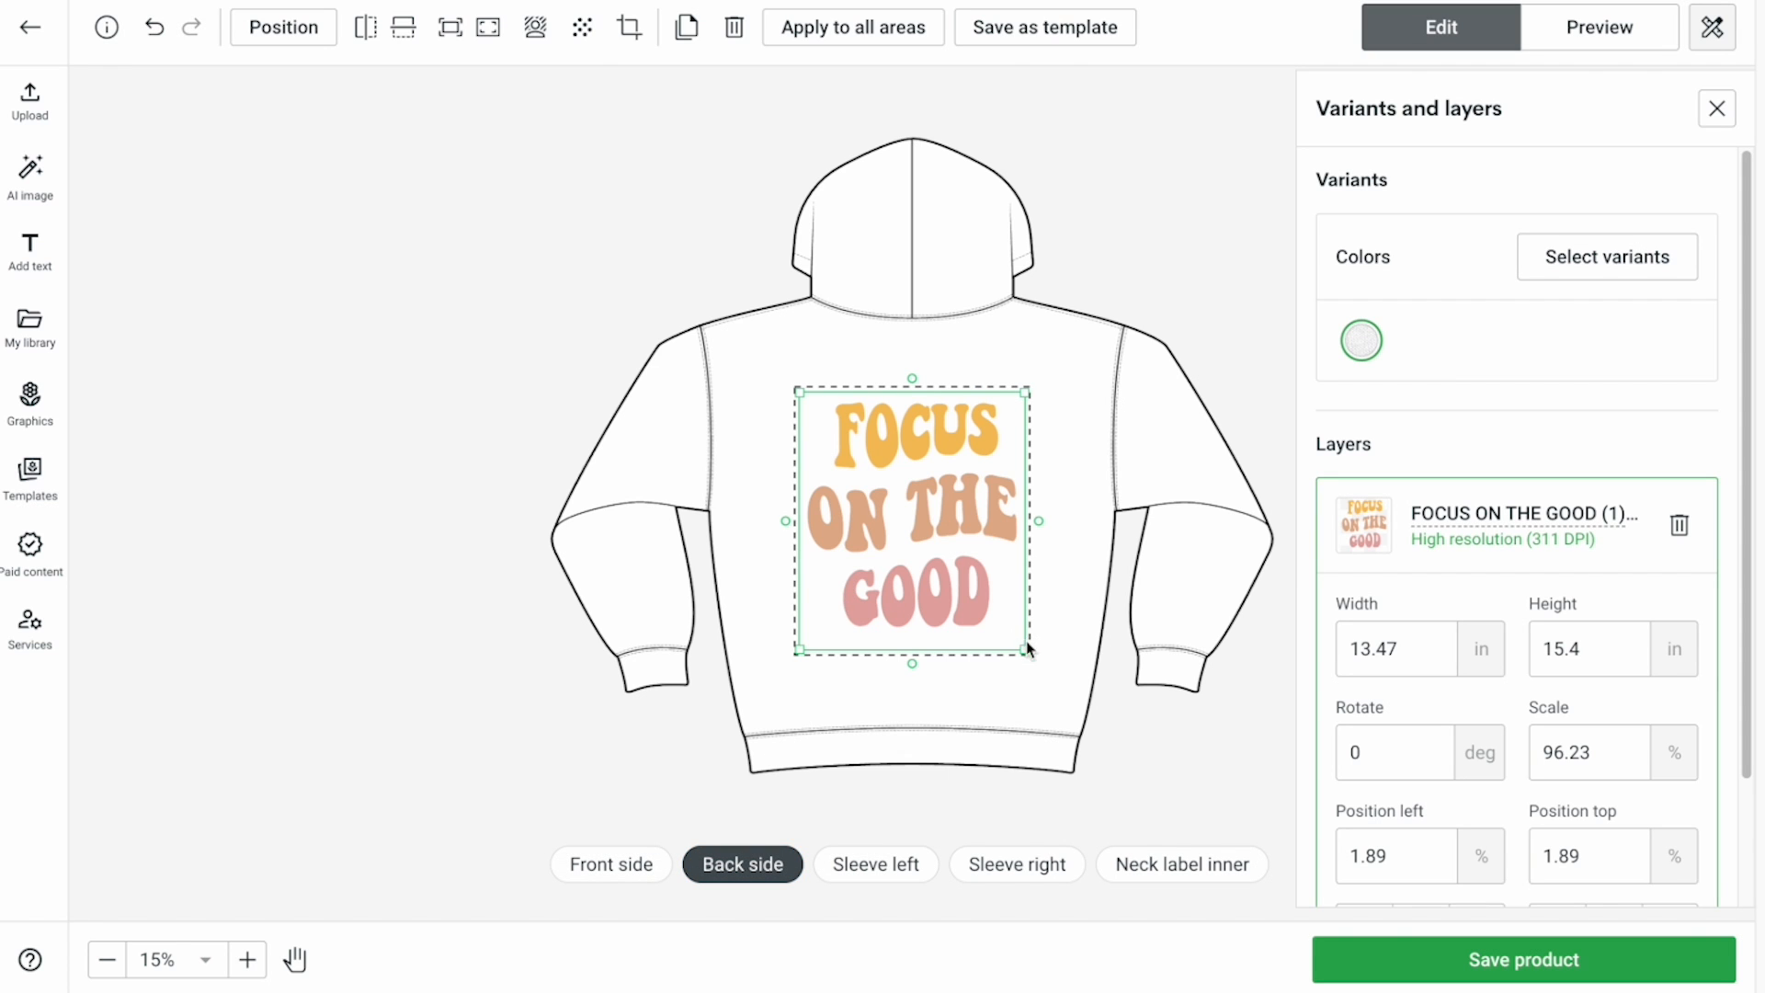
pyautogui.moveTo(1028, 648); pyautogui.dragTo(1032, 662)
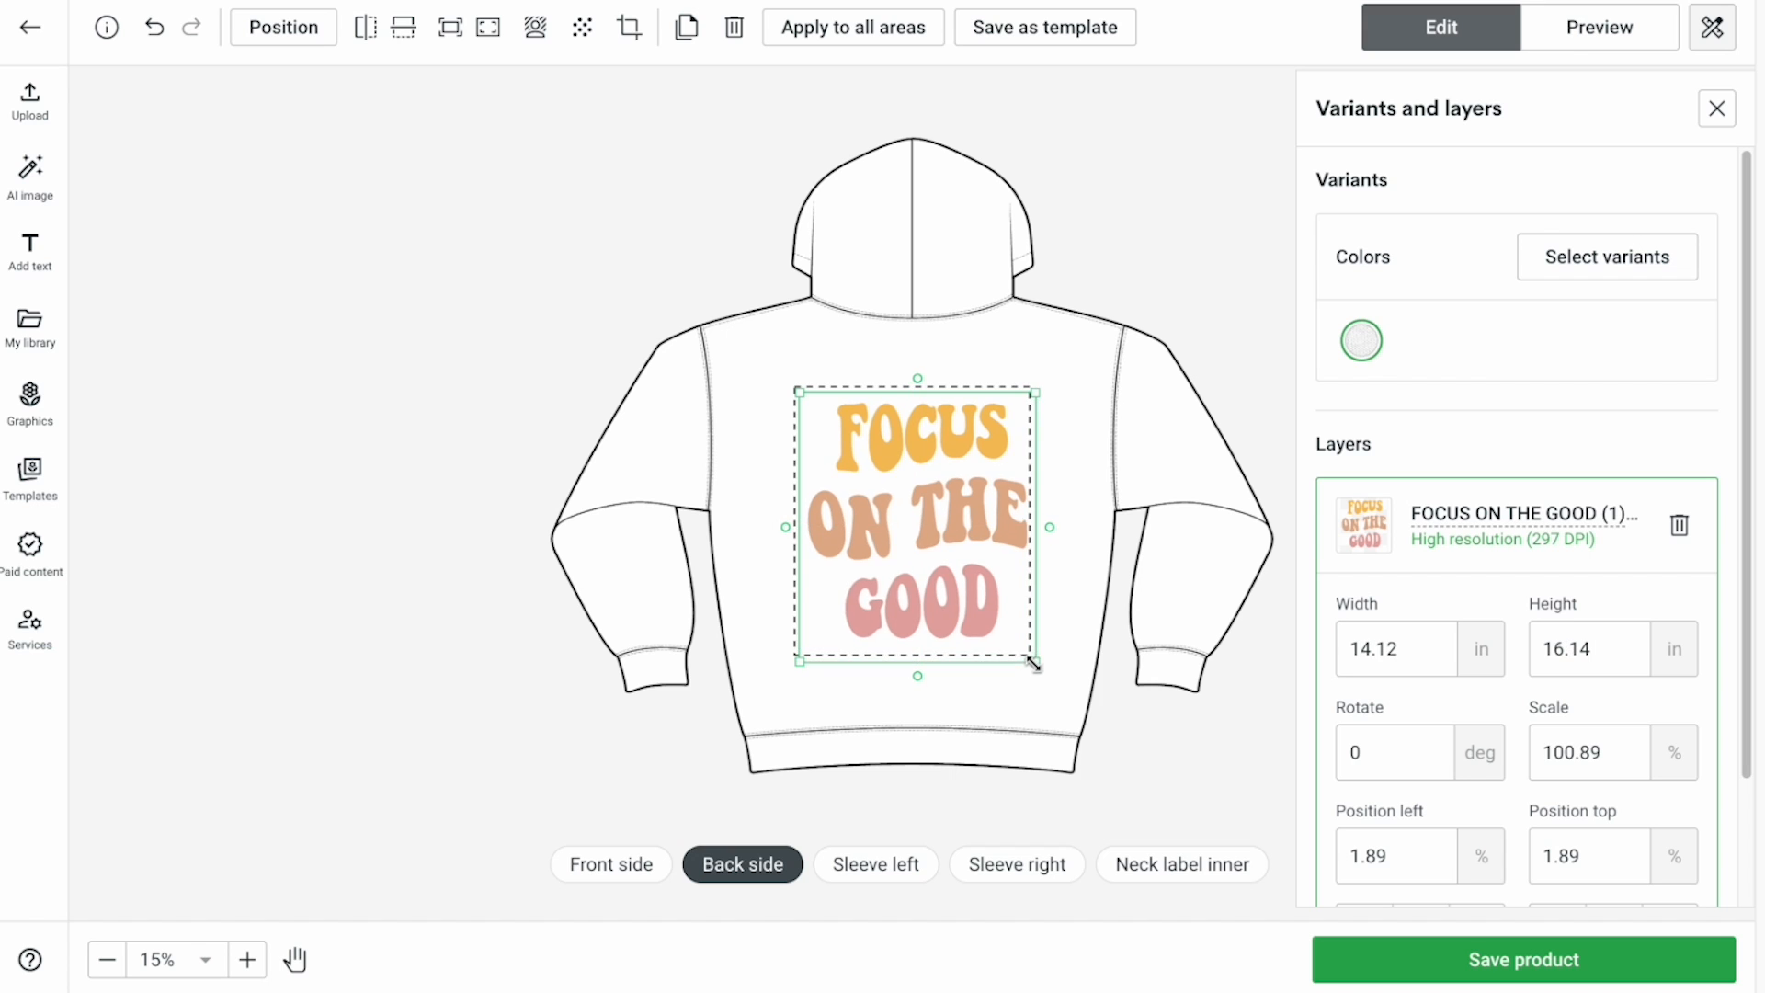
pyautogui.moveTo(958, 596); pyautogui.dragTo(956, 598)
pyautogui.click(924, 702)
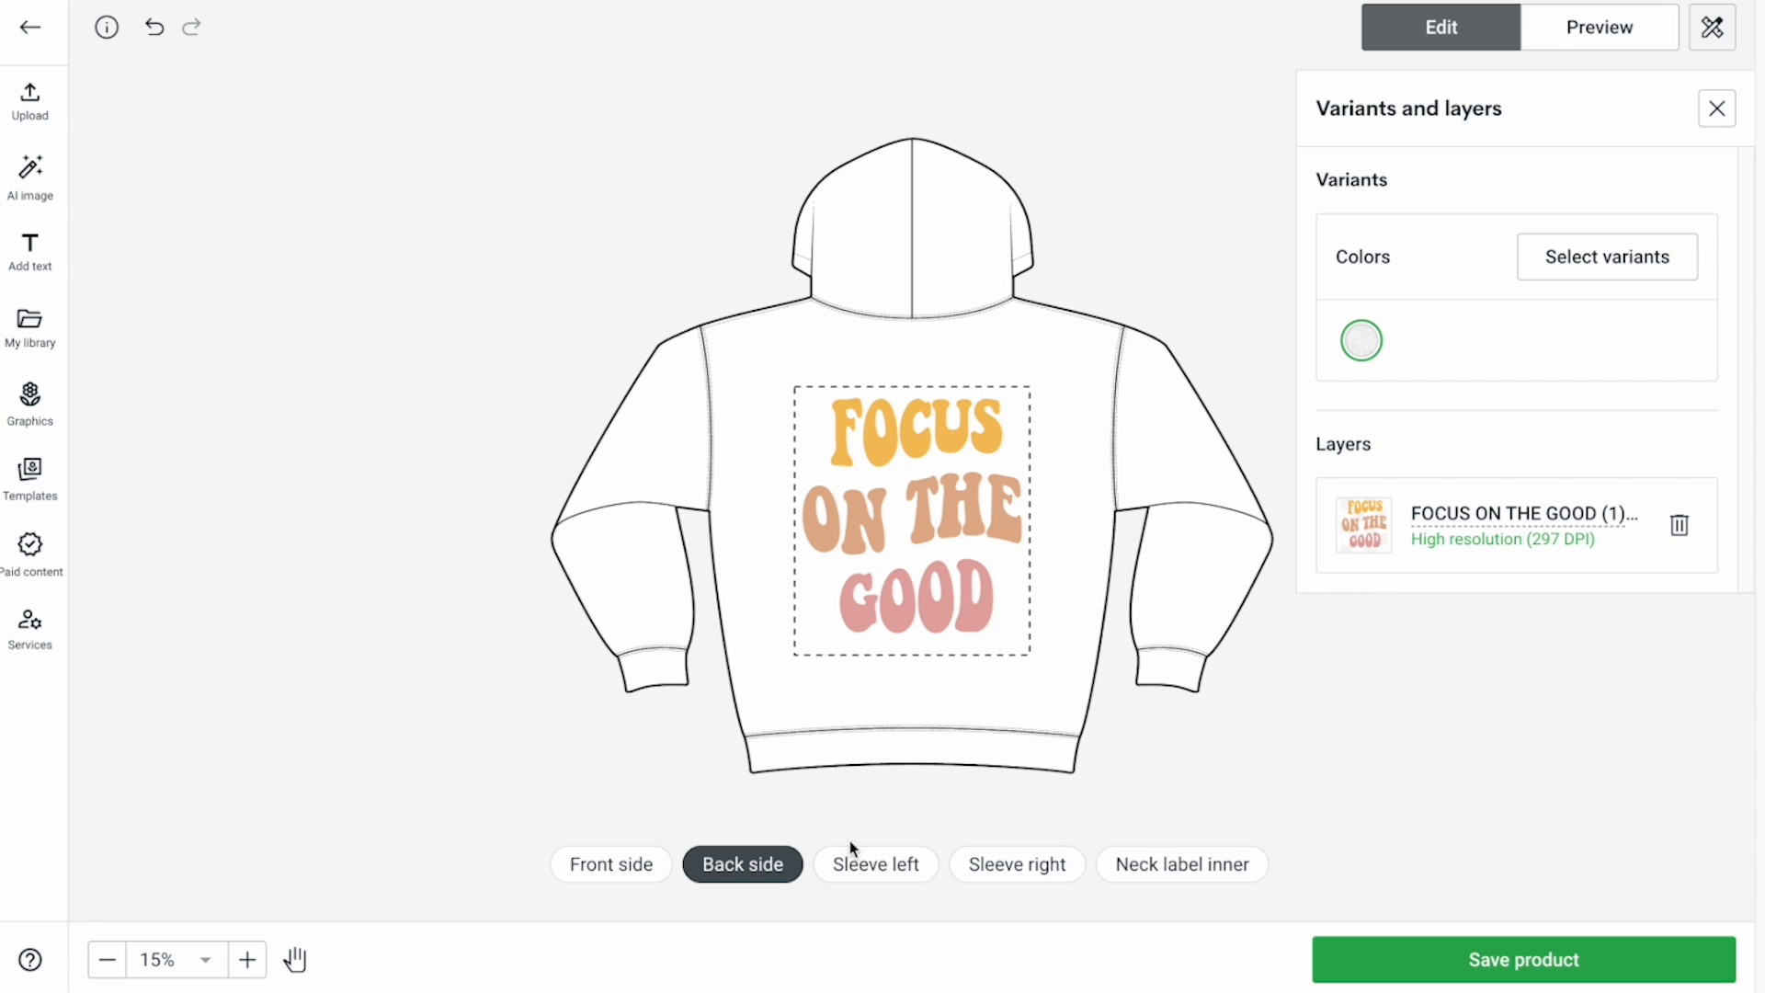
# Browse the hoodie's color variants and add Carolina Blue and Light Blue to the selection.
pyautogui.click(1572, 267)
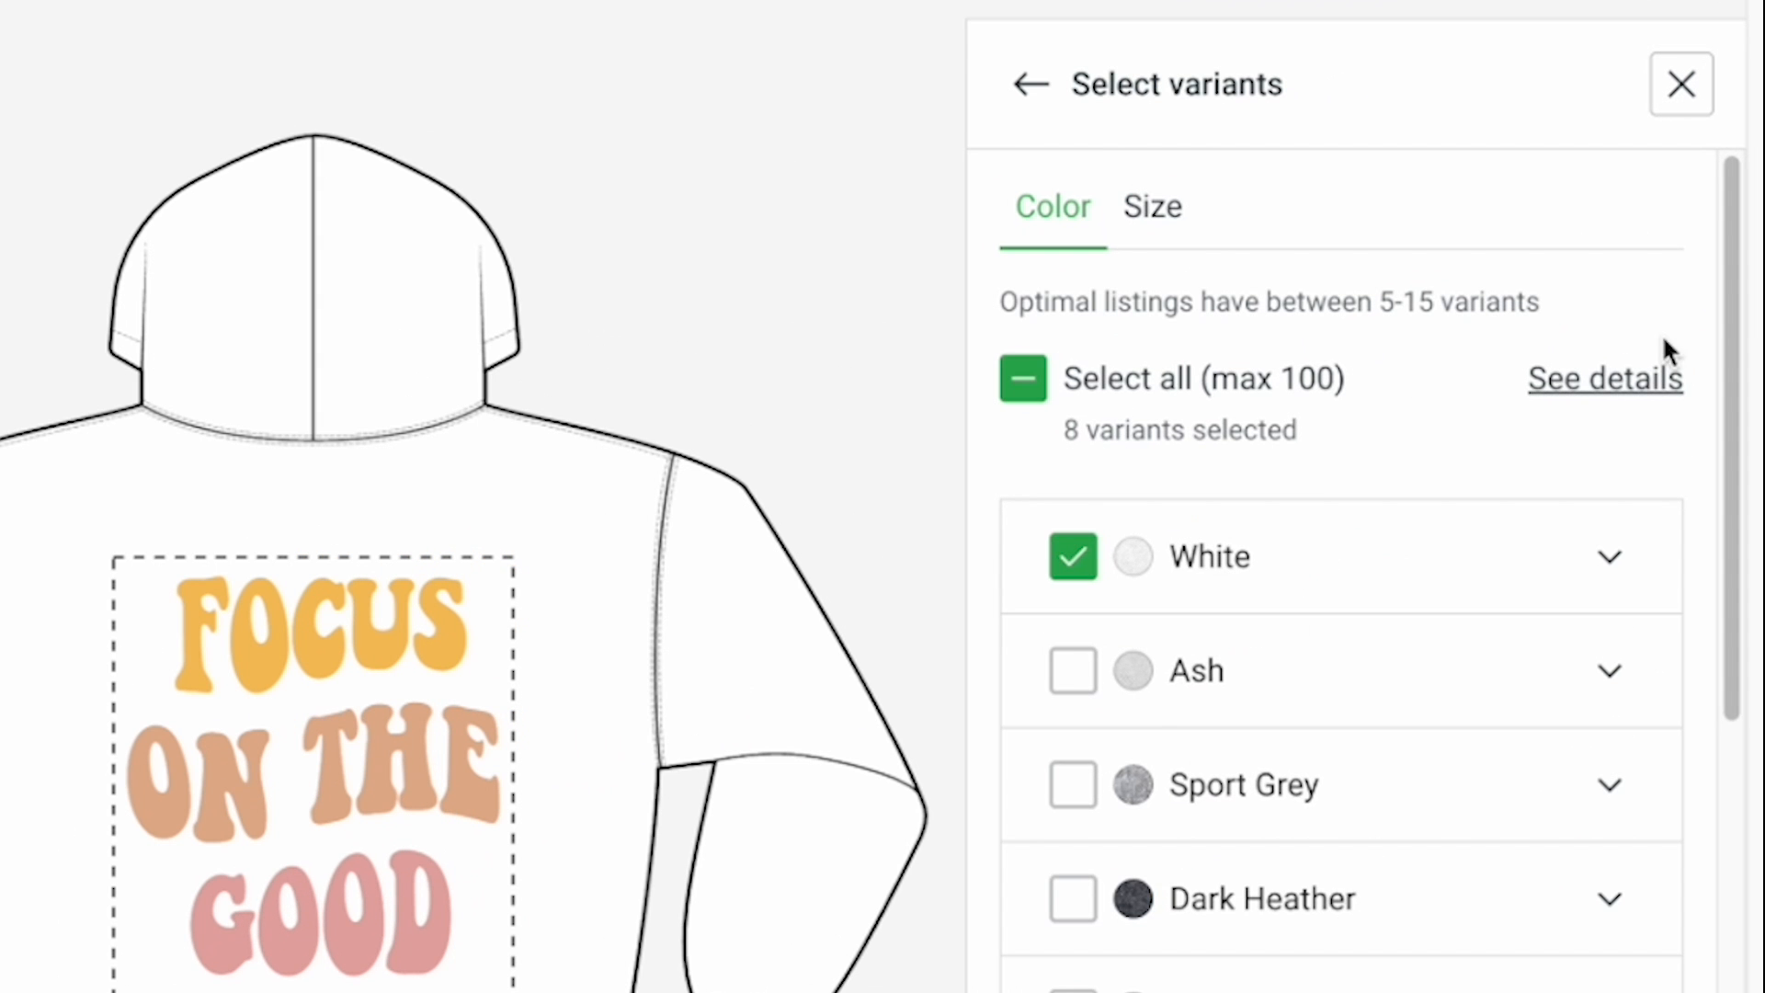
pyautogui.moveTo(1743, 238); pyautogui.dragTo(1462, 616)
pyautogui.scroll(10, 1597, 189)
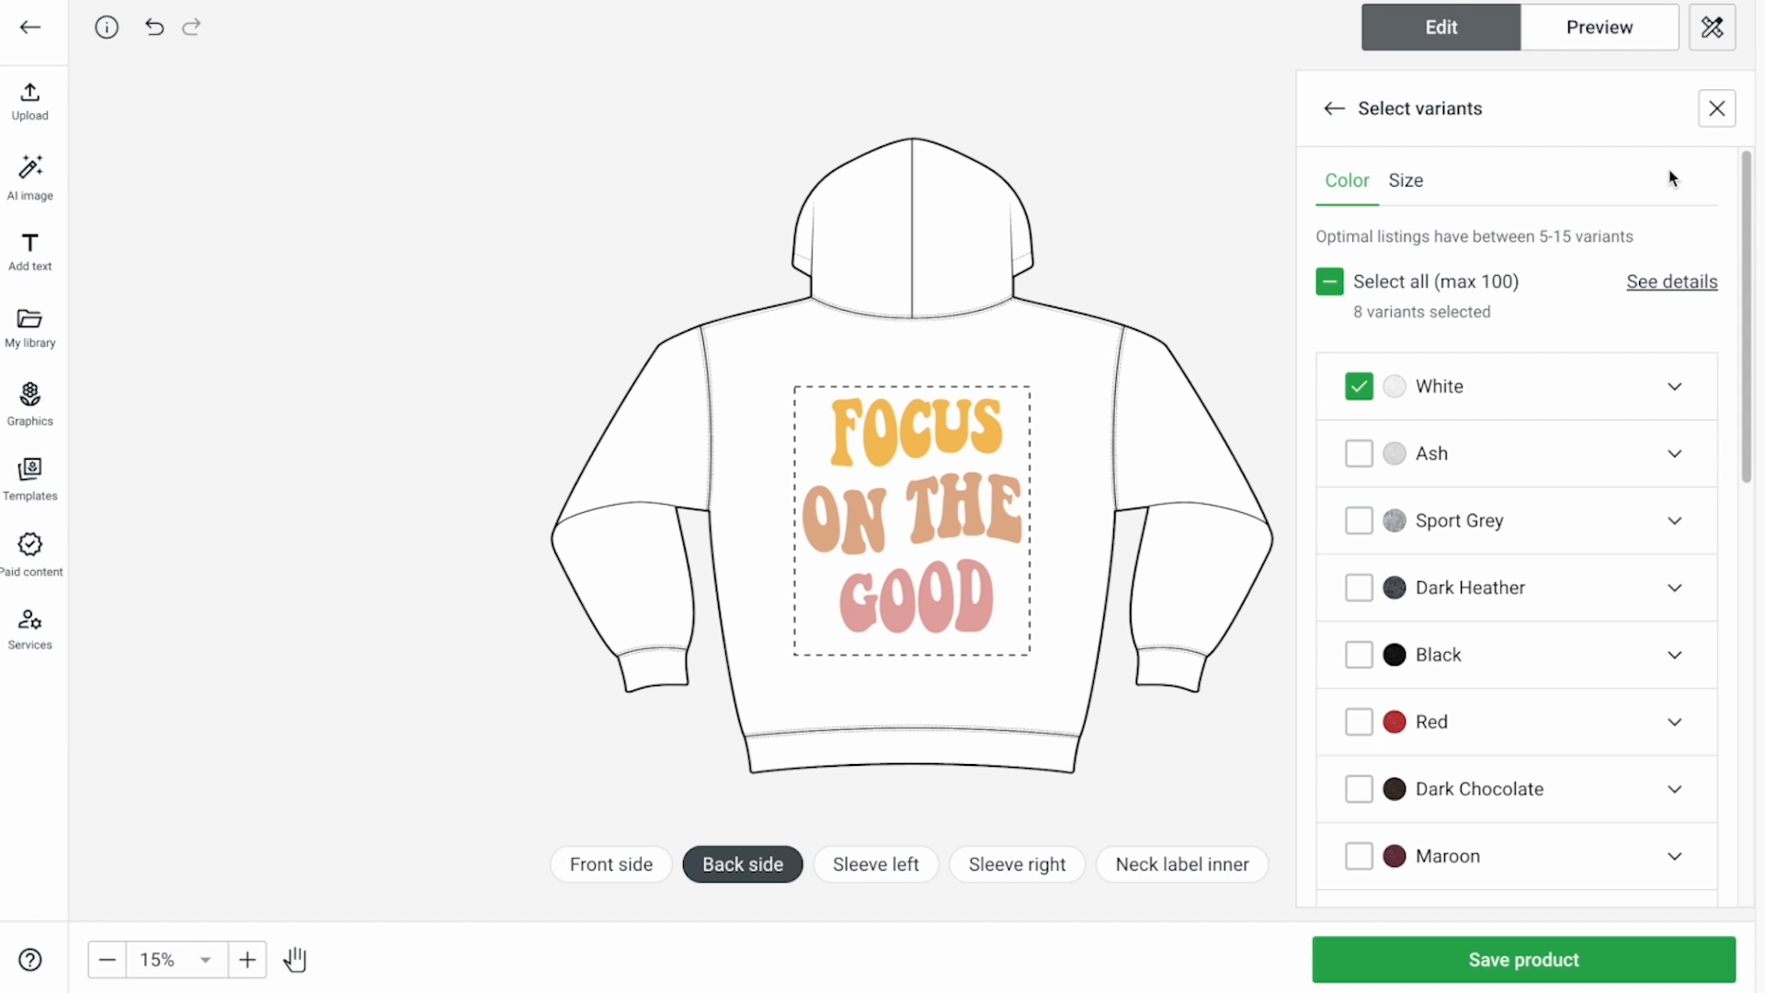
pyautogui.moveTo(1756, 395); pyautogui.dragTo(1490, 821)
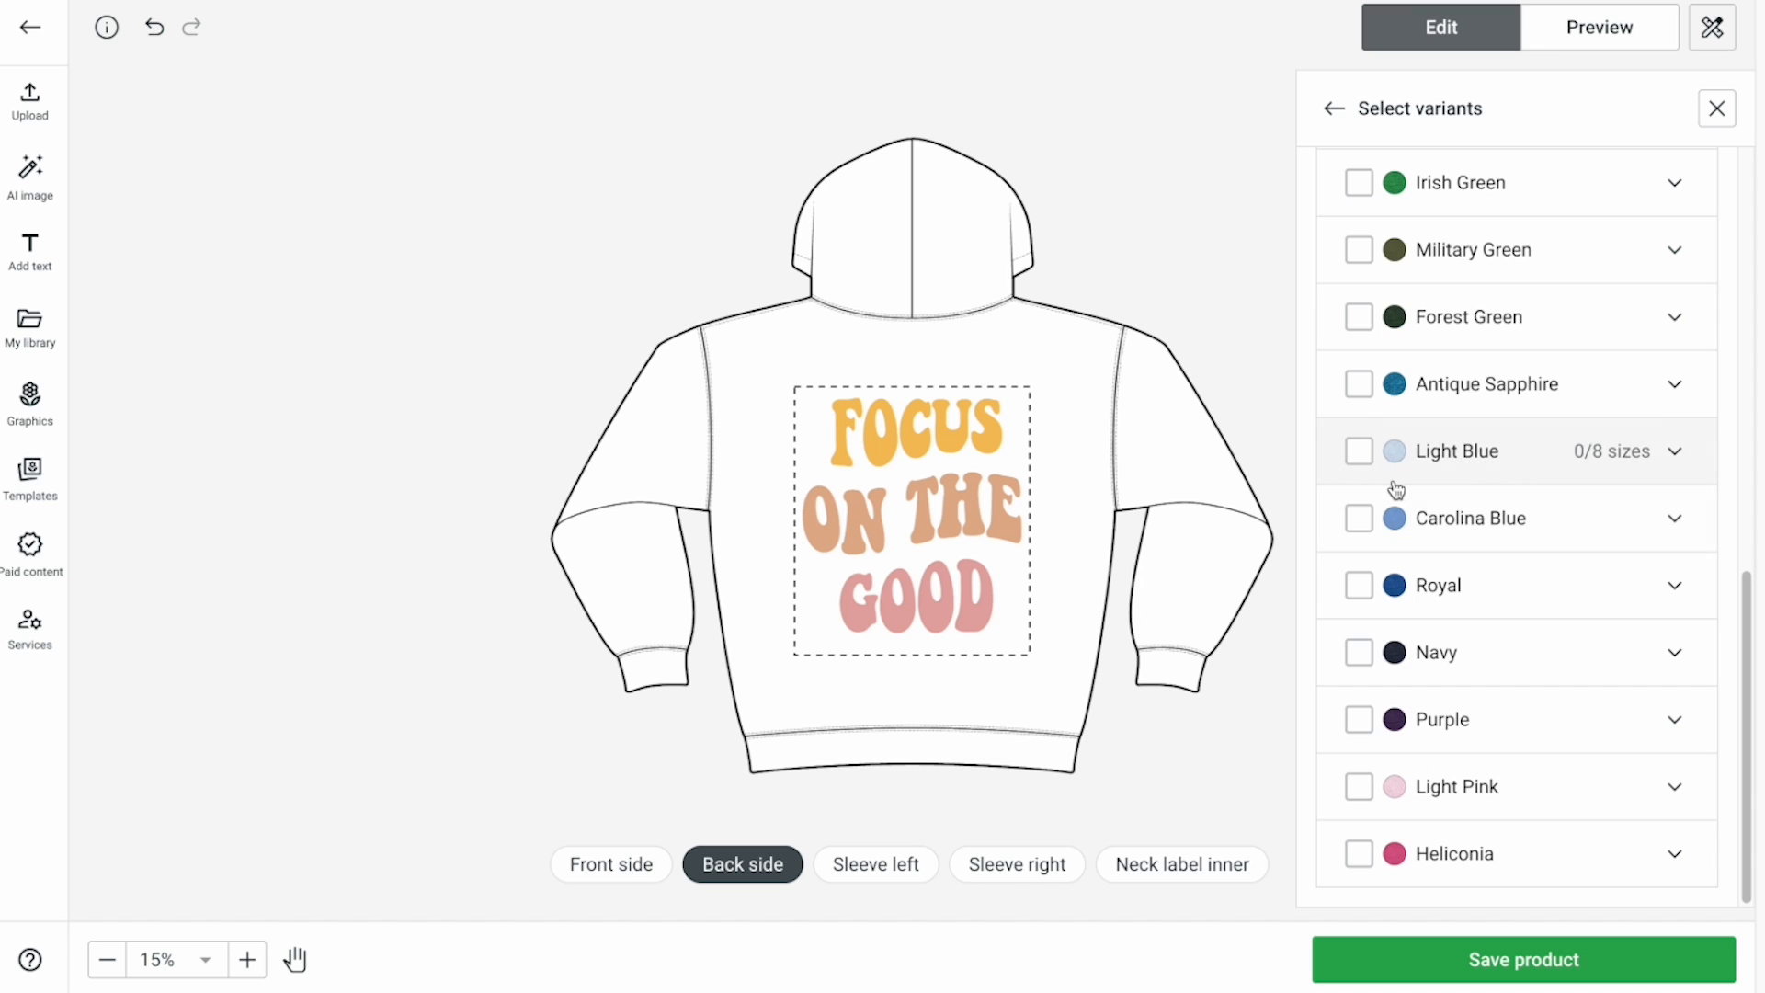
pyautogui.click(1359, 521)
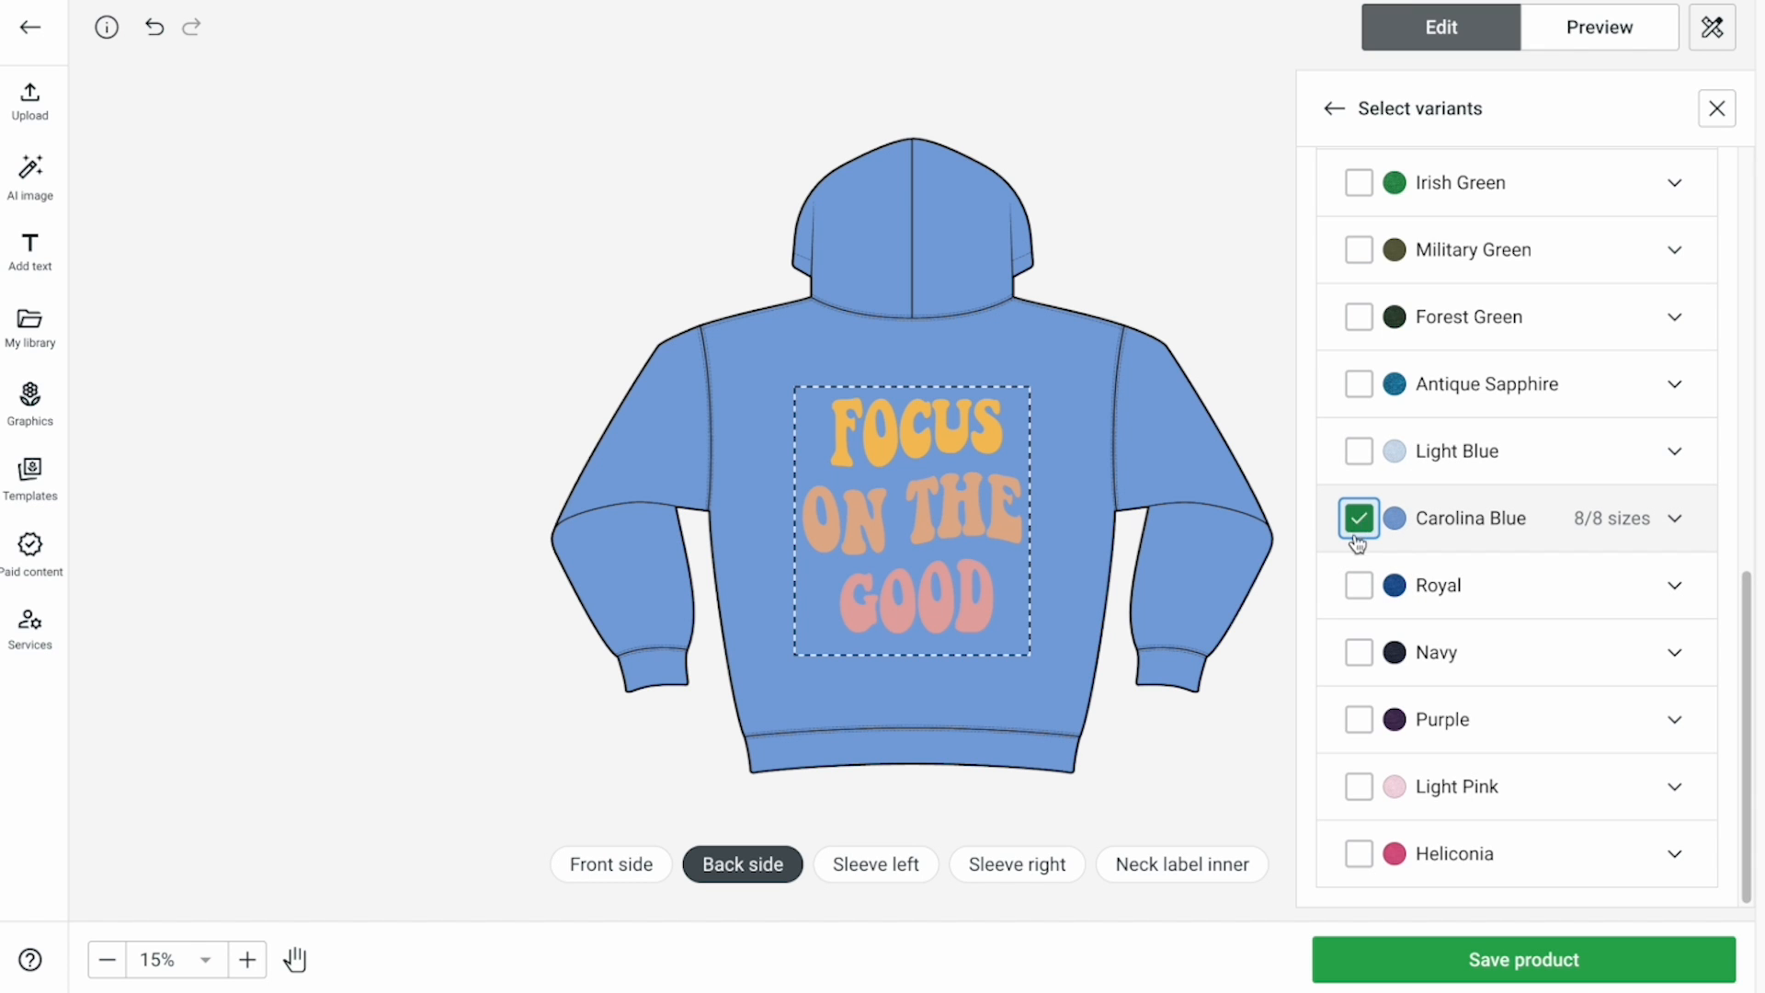
pyautogui.click(1359, 451)
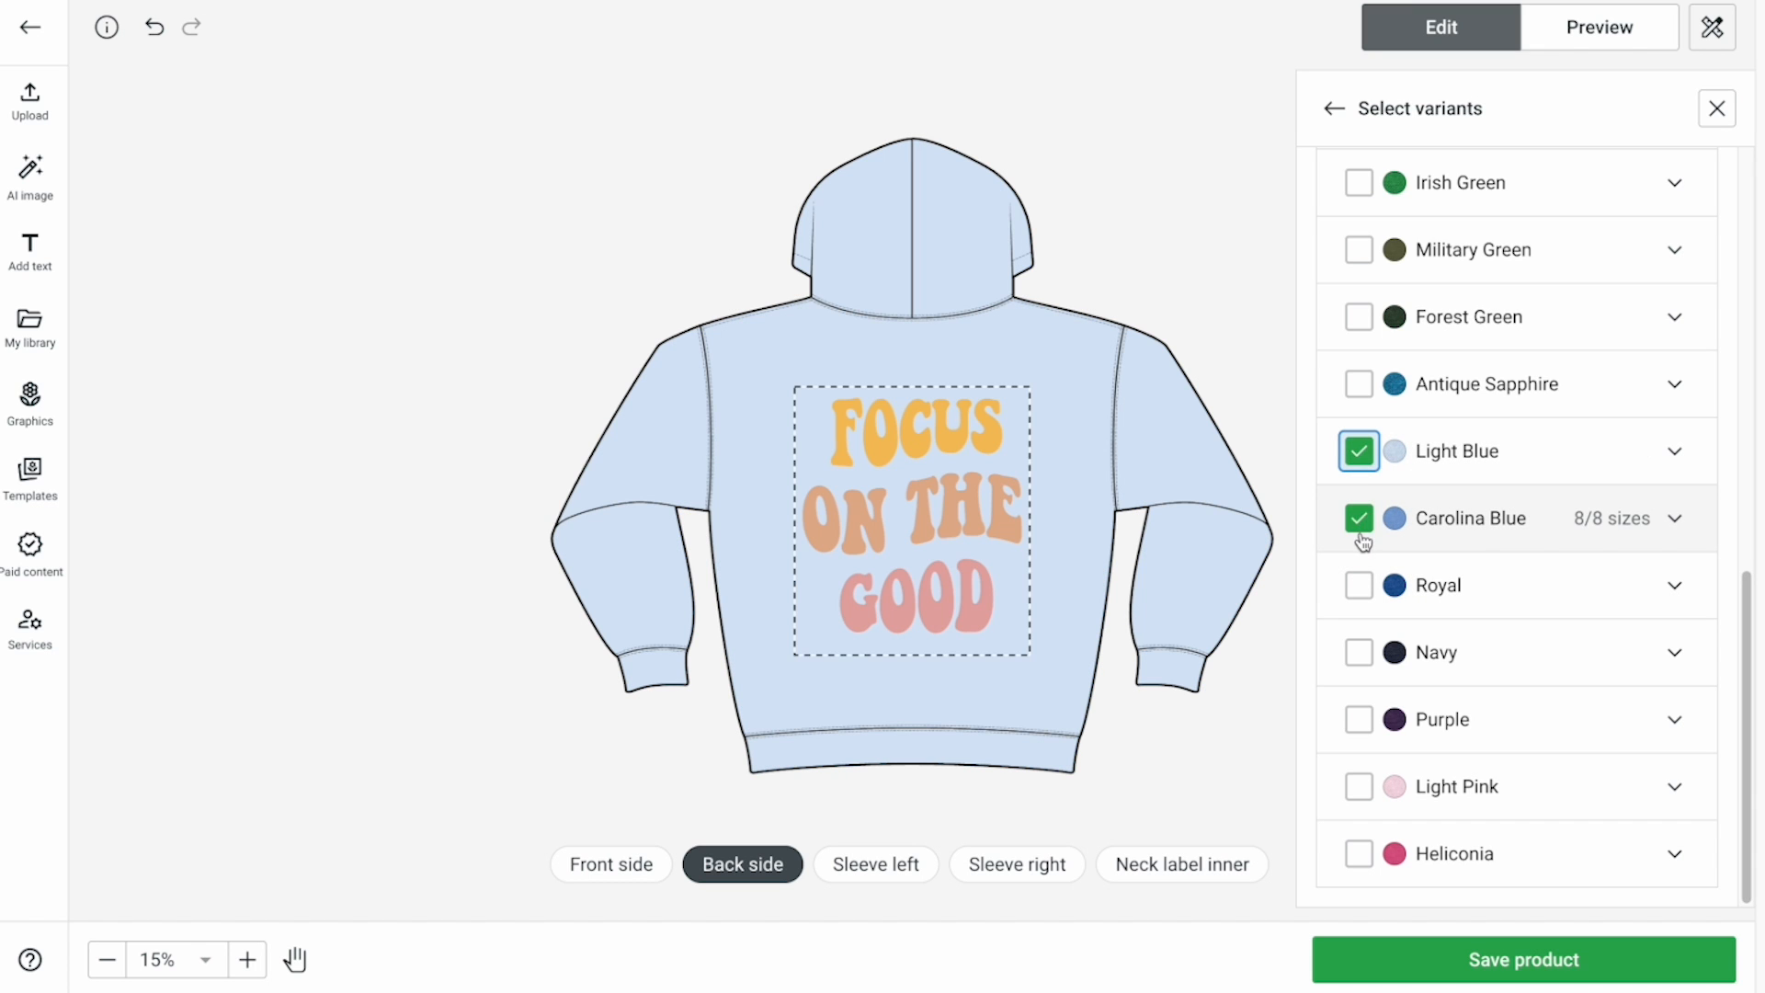
# Add Light Pink to the selected hoodie variants, trying out Heliconia and Purple and deselecting both again.
pyautogui.click(1359, 786)
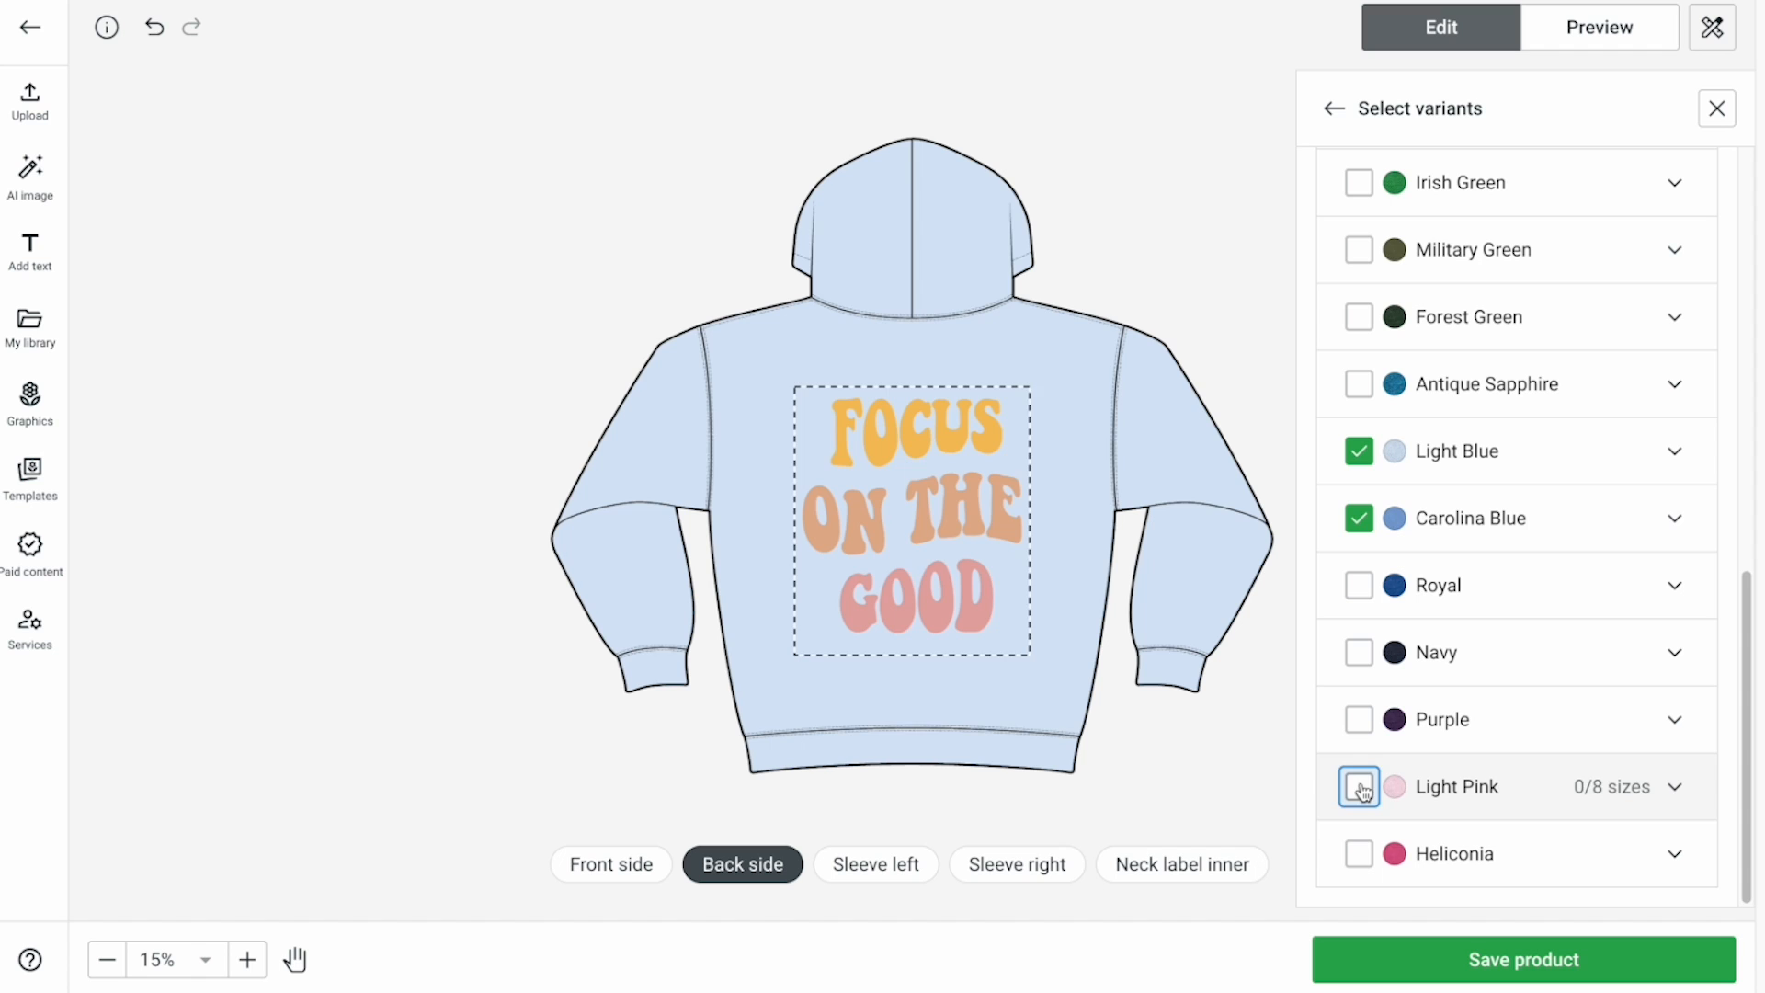
pyautogui.click(1360, 854)
pyautogui.click(1360, 854)
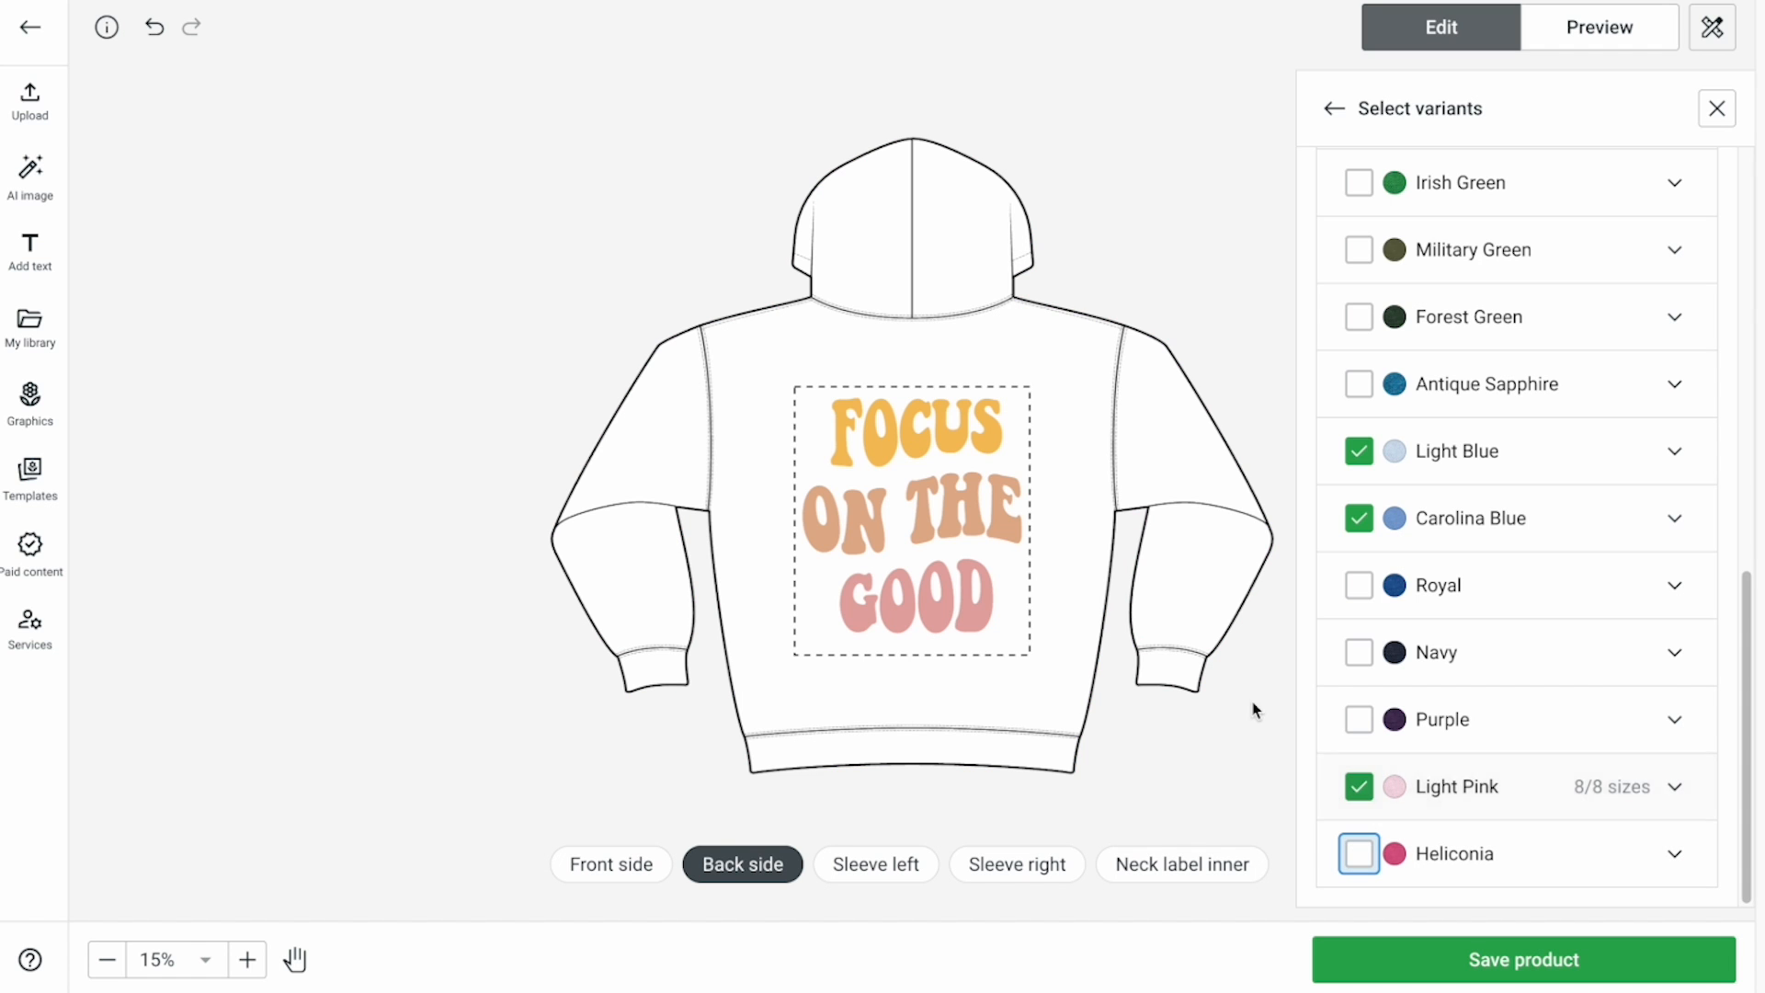
pyautogui.click(1359, 721)
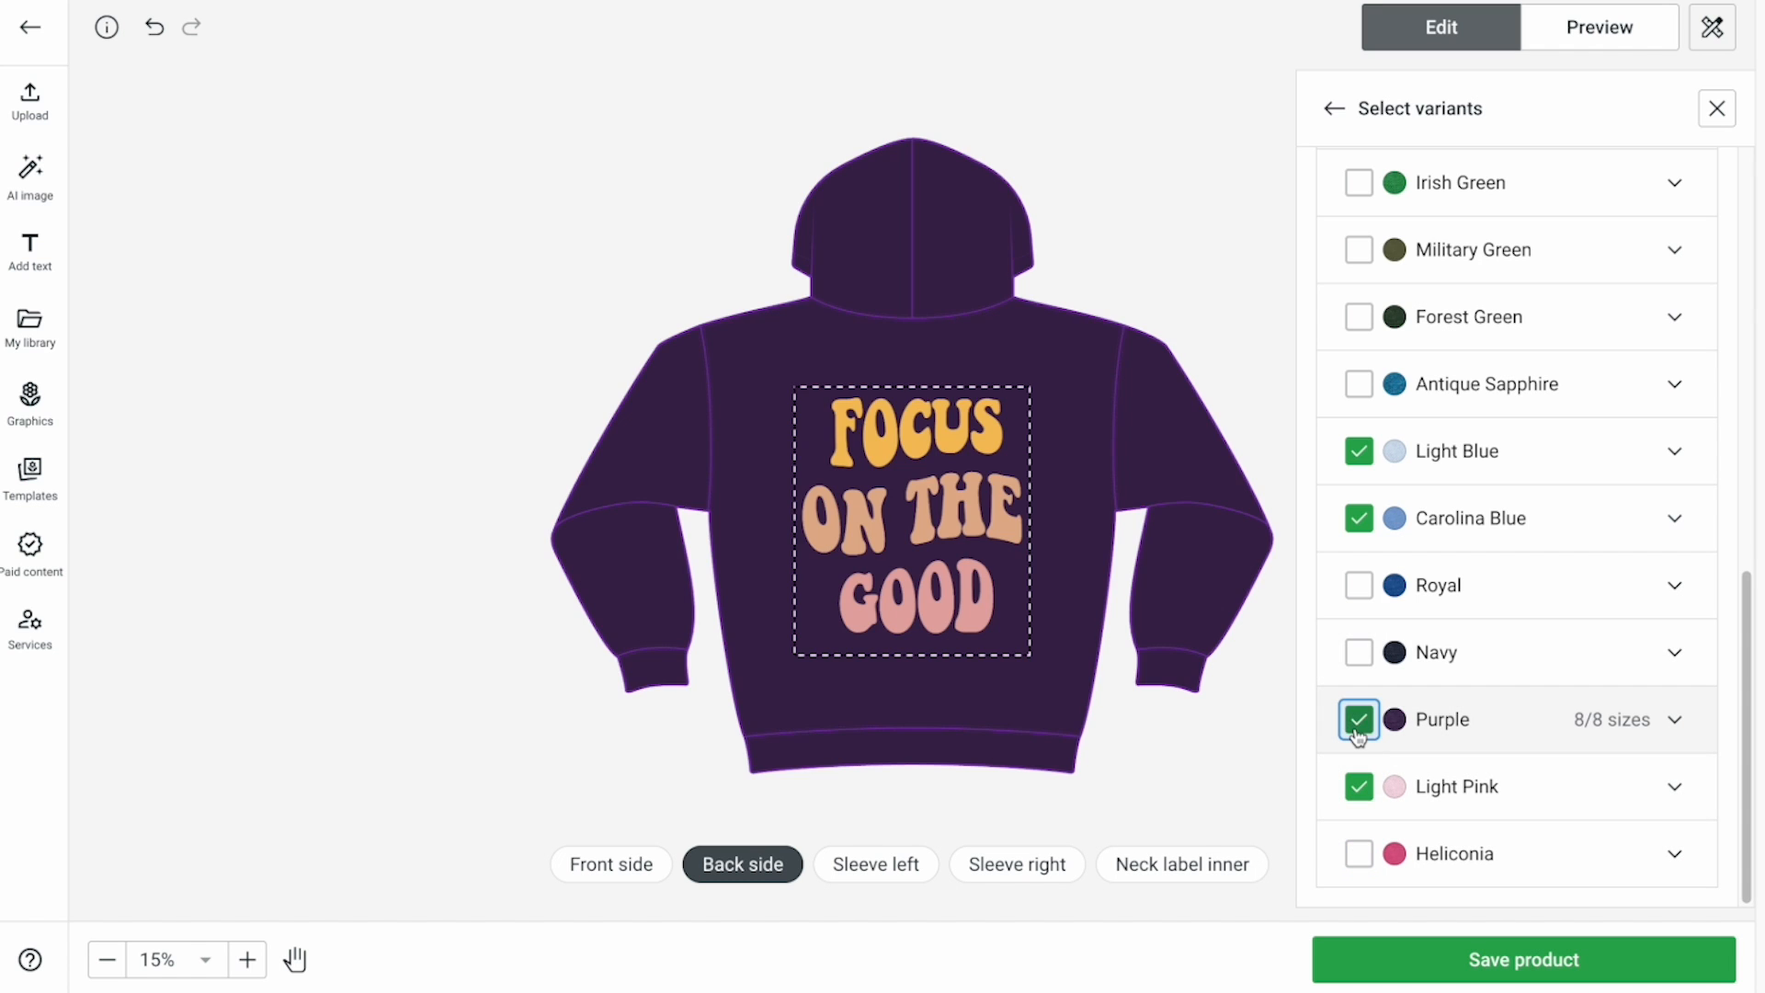
pyautogui.click(1359, 721)
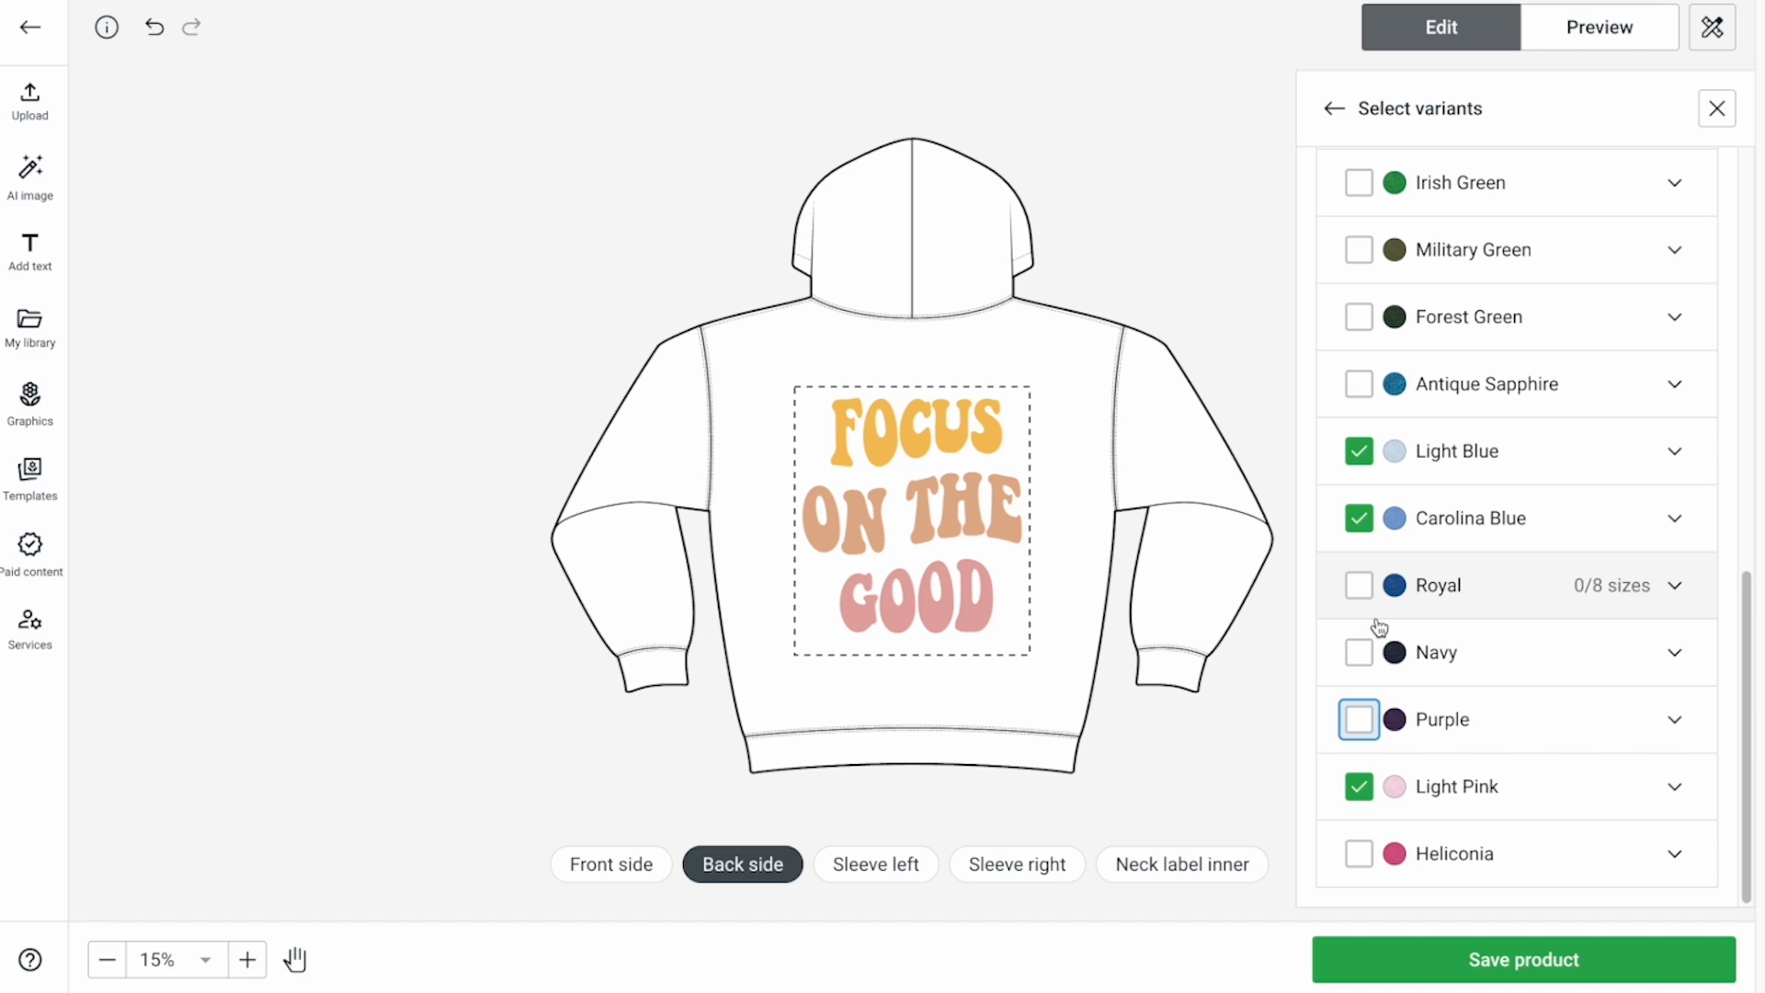
pyautogui.scroll(1, 1379, 627)
# Preview the back mockup in White and Black, and examine the Person 1, Person 2, Person 3 and Folded views in Black.
pyautogui.click(1601, 28)
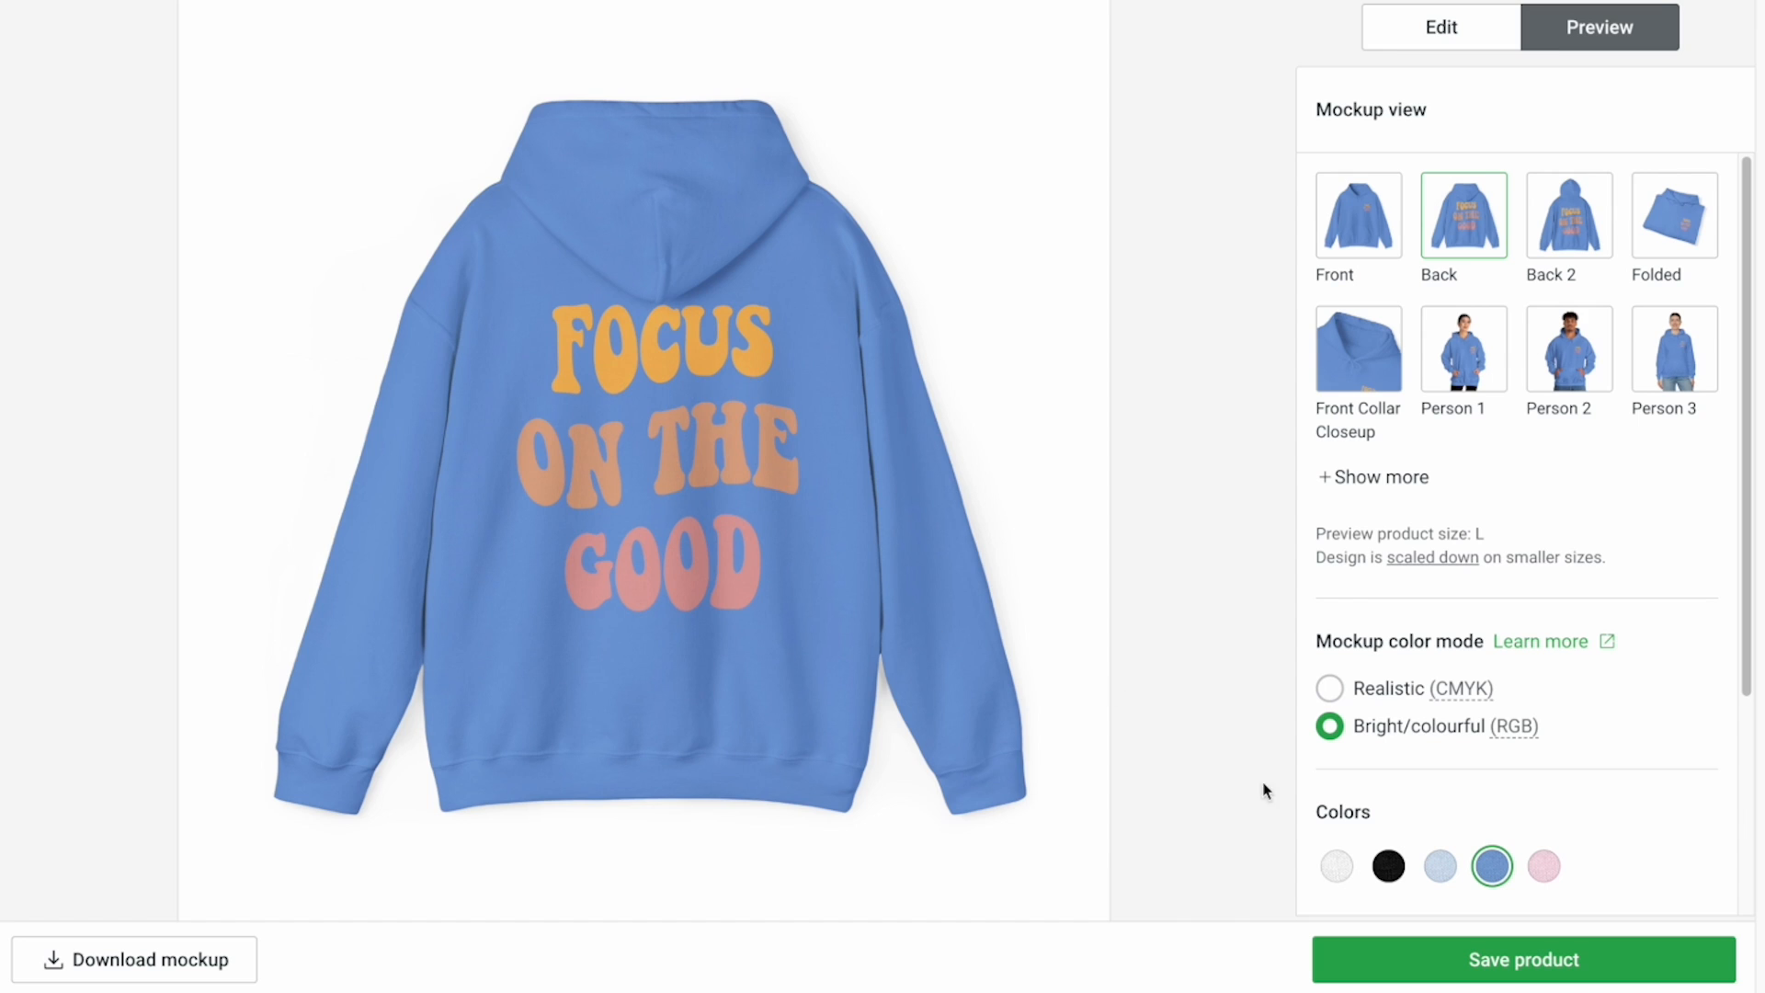
pyautogui.click(1337, 866)
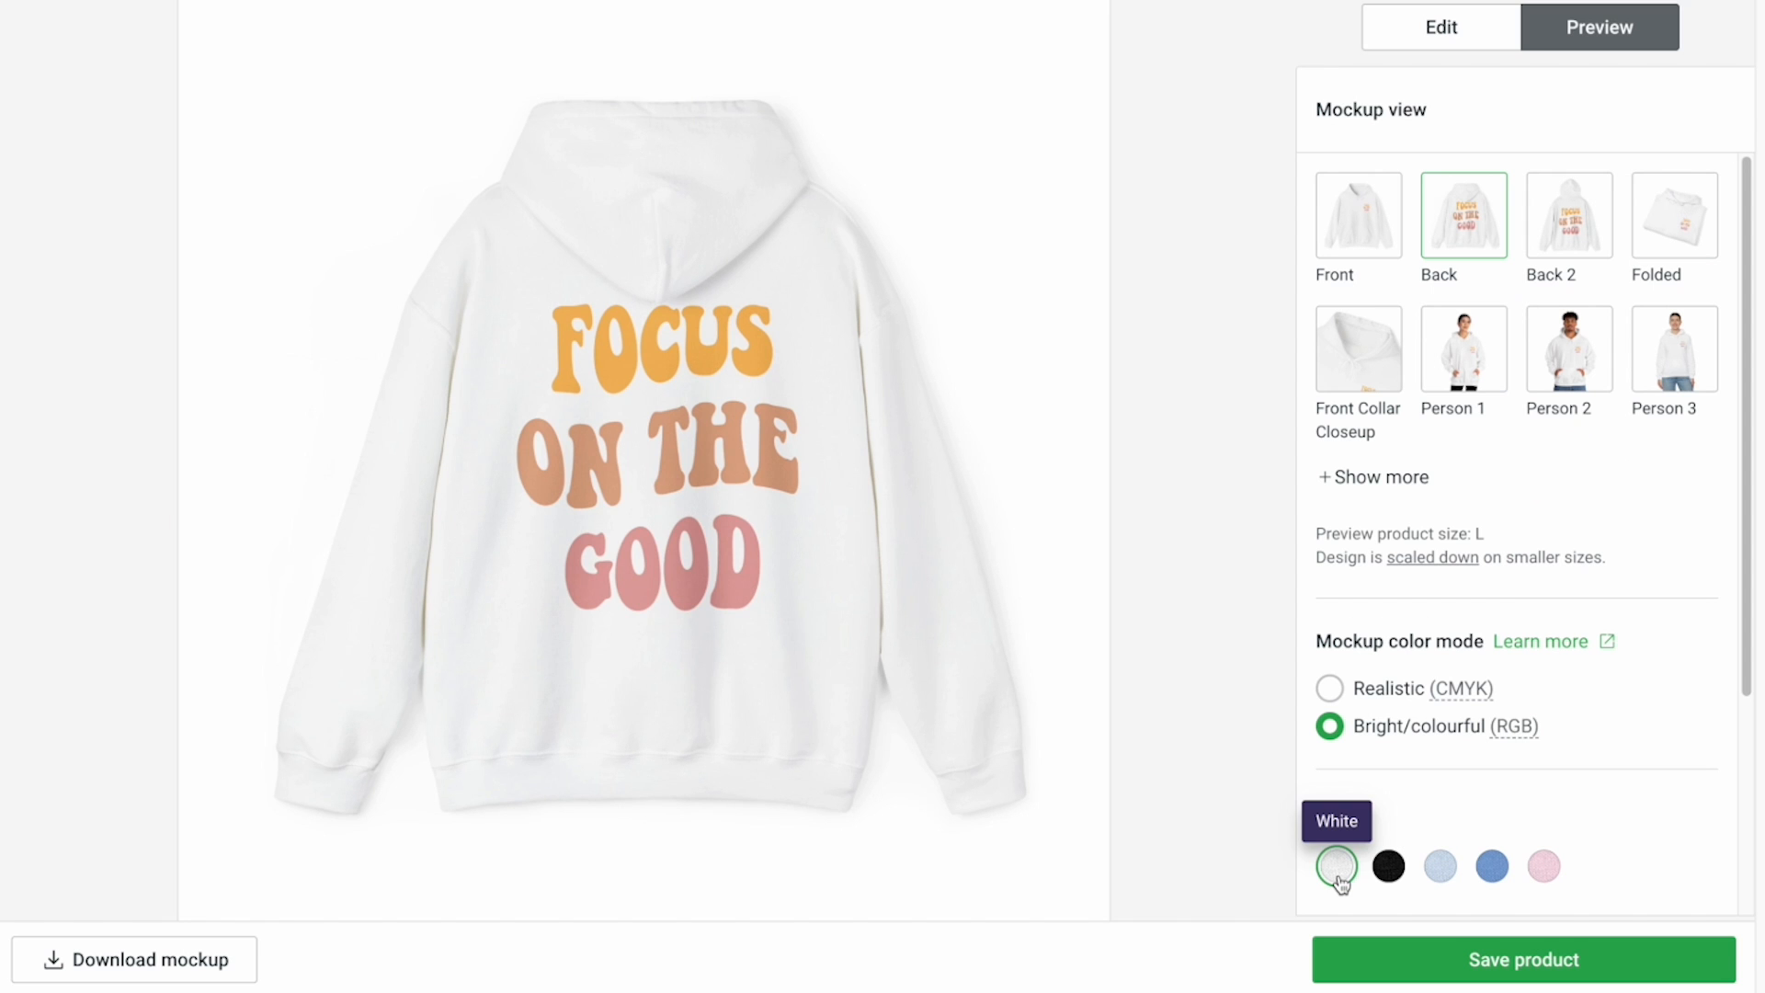
pyautogui.click(1395, 872)
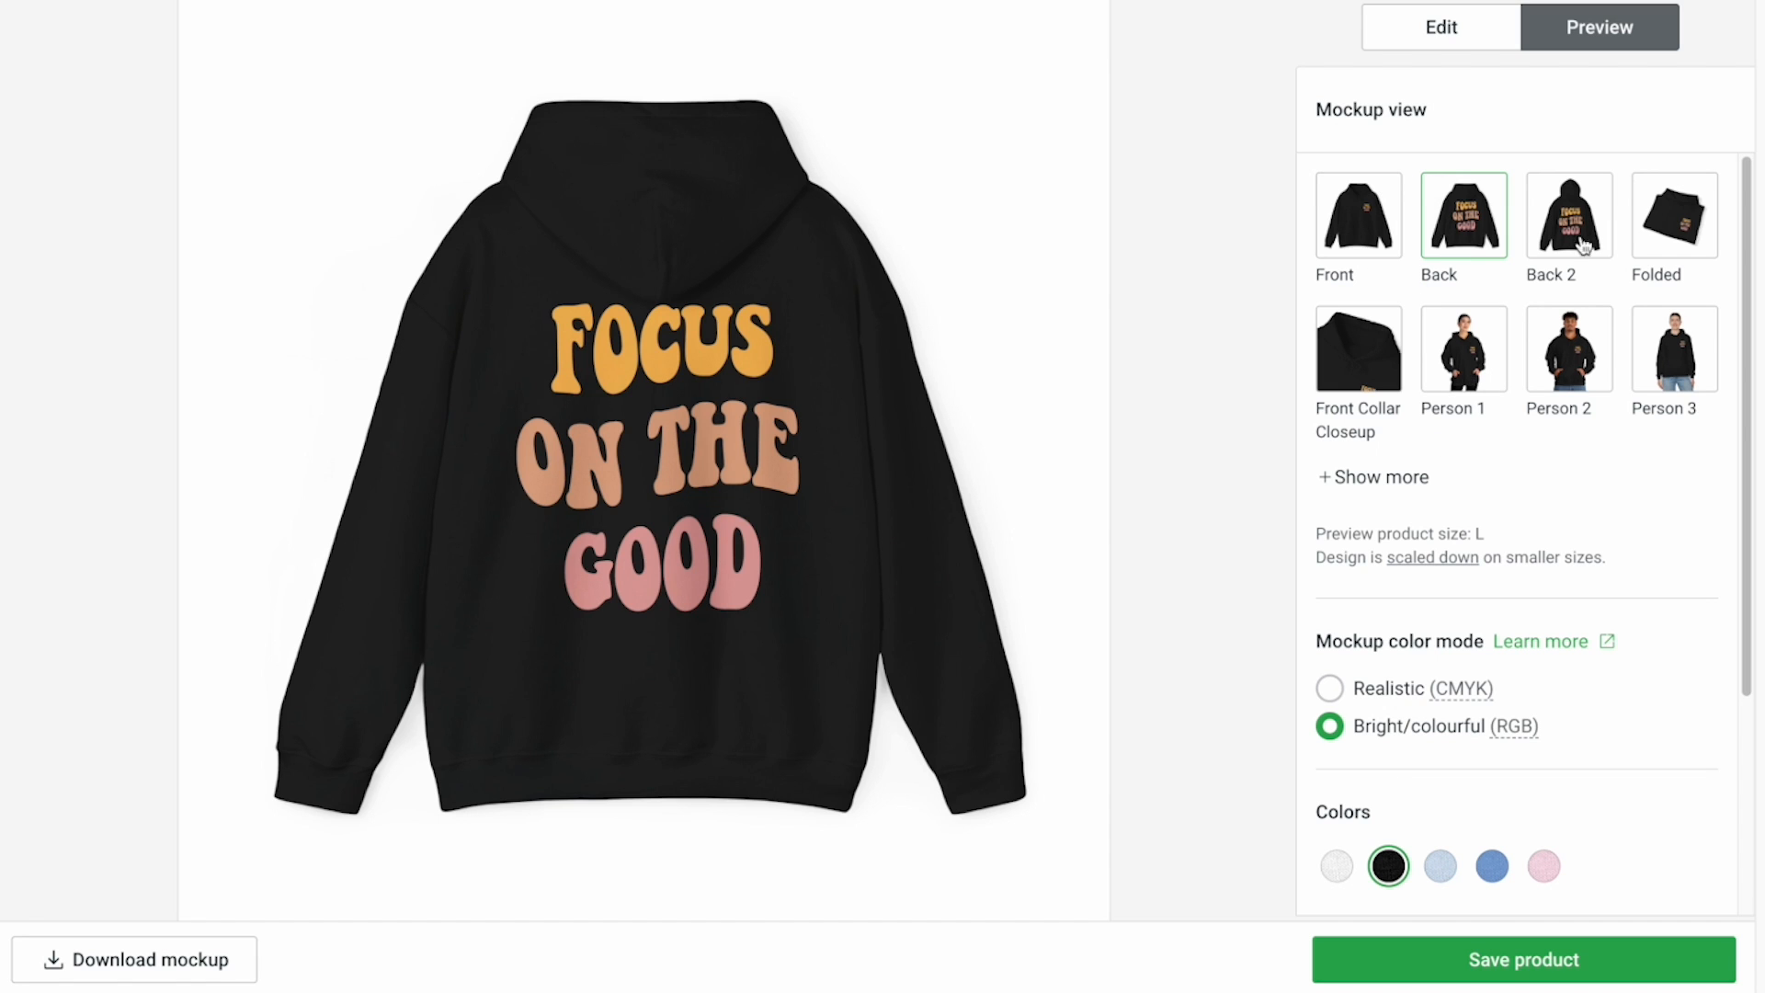
pyautogui.click(1467, 343)
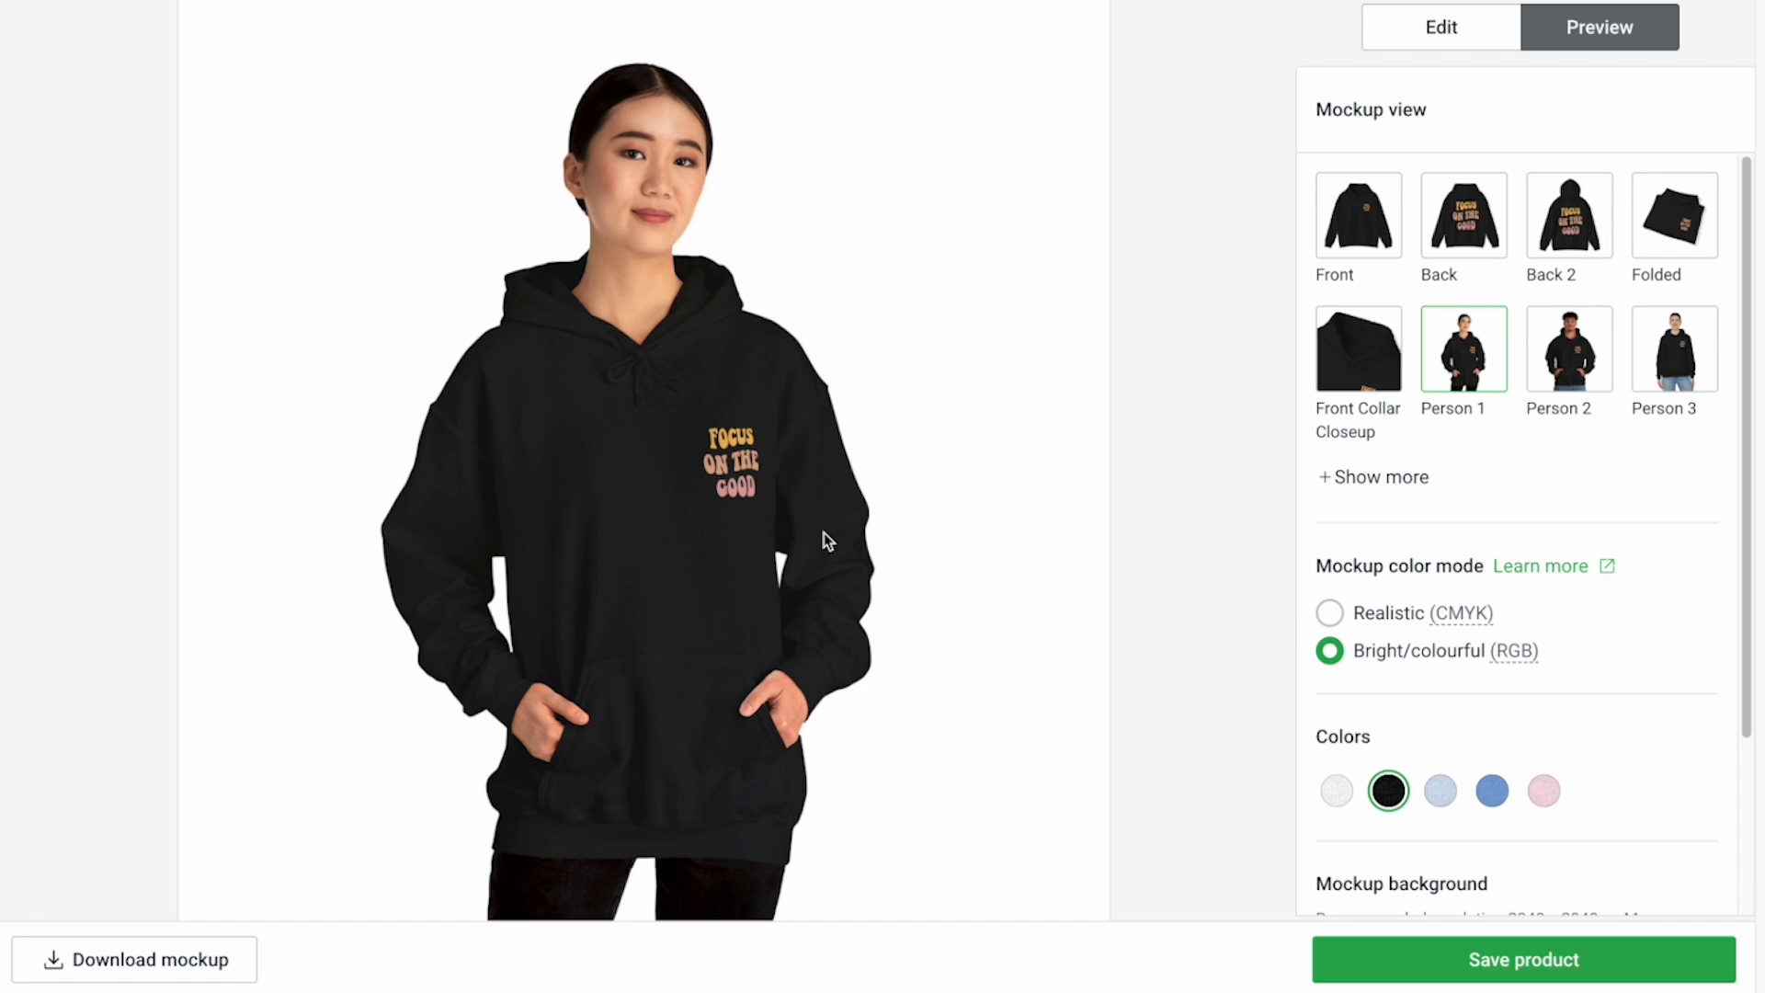
pyautogui.click(1587, 381)
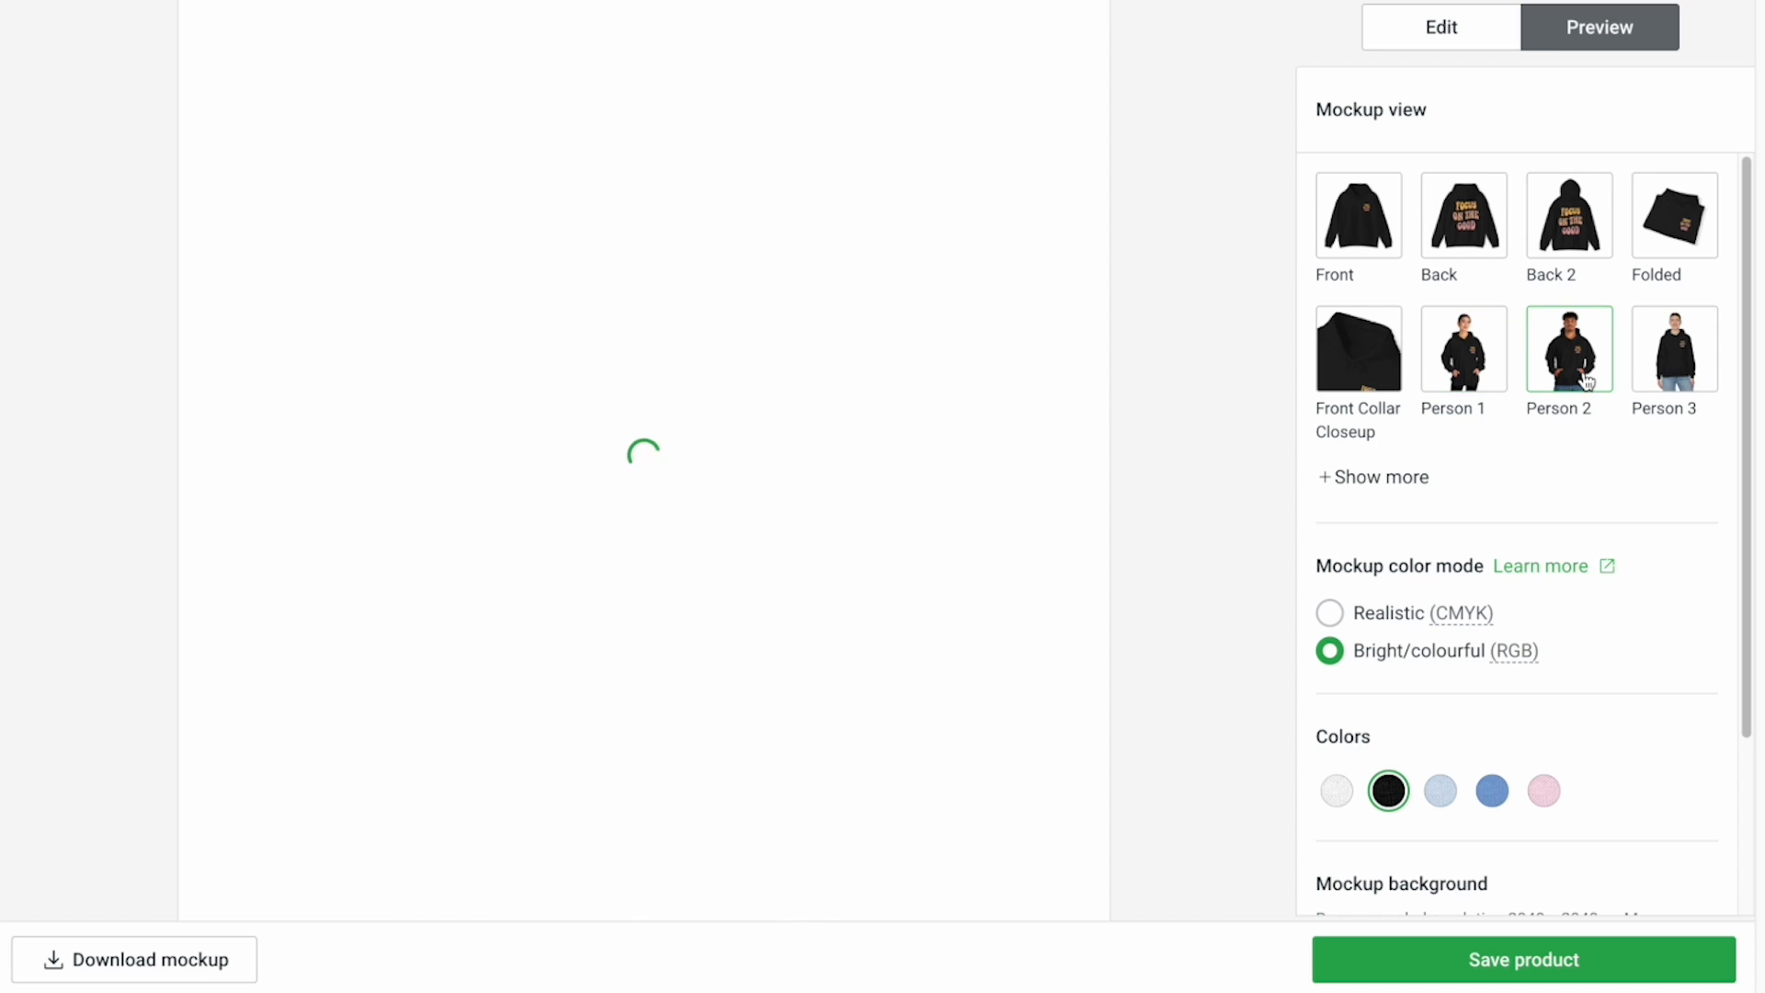
pyautogui.click(1646, 381)
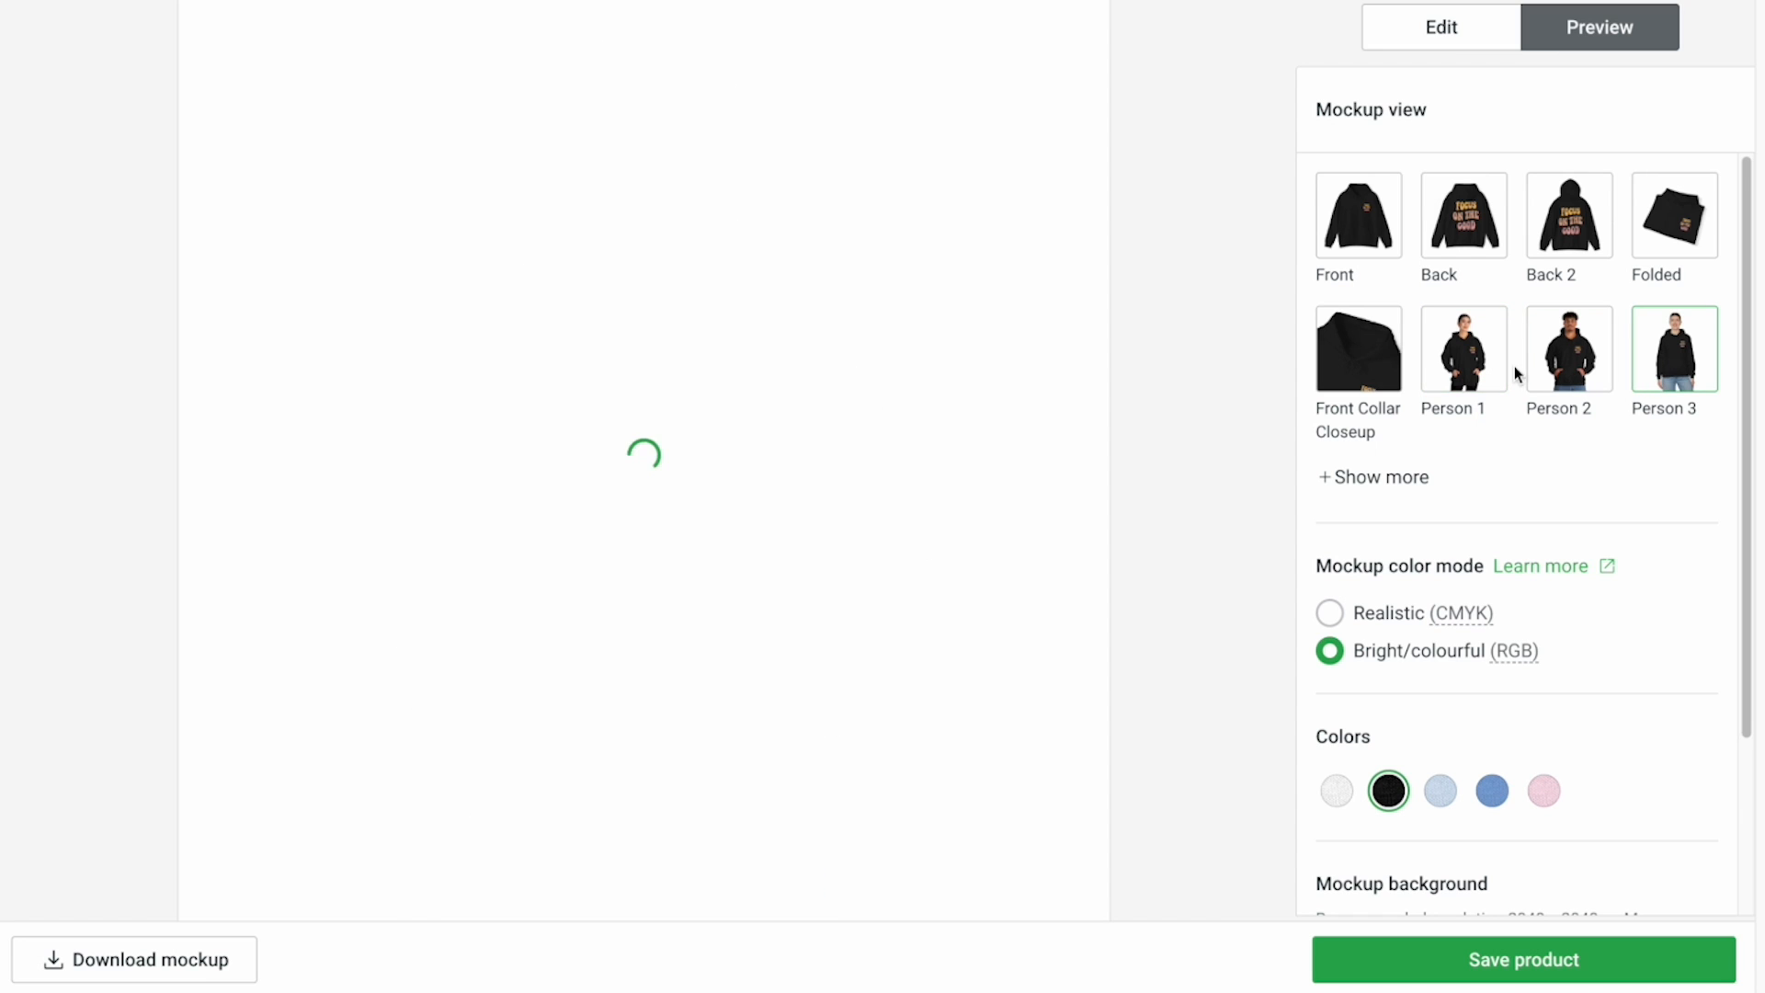
pyautogui.click(1688, 225)
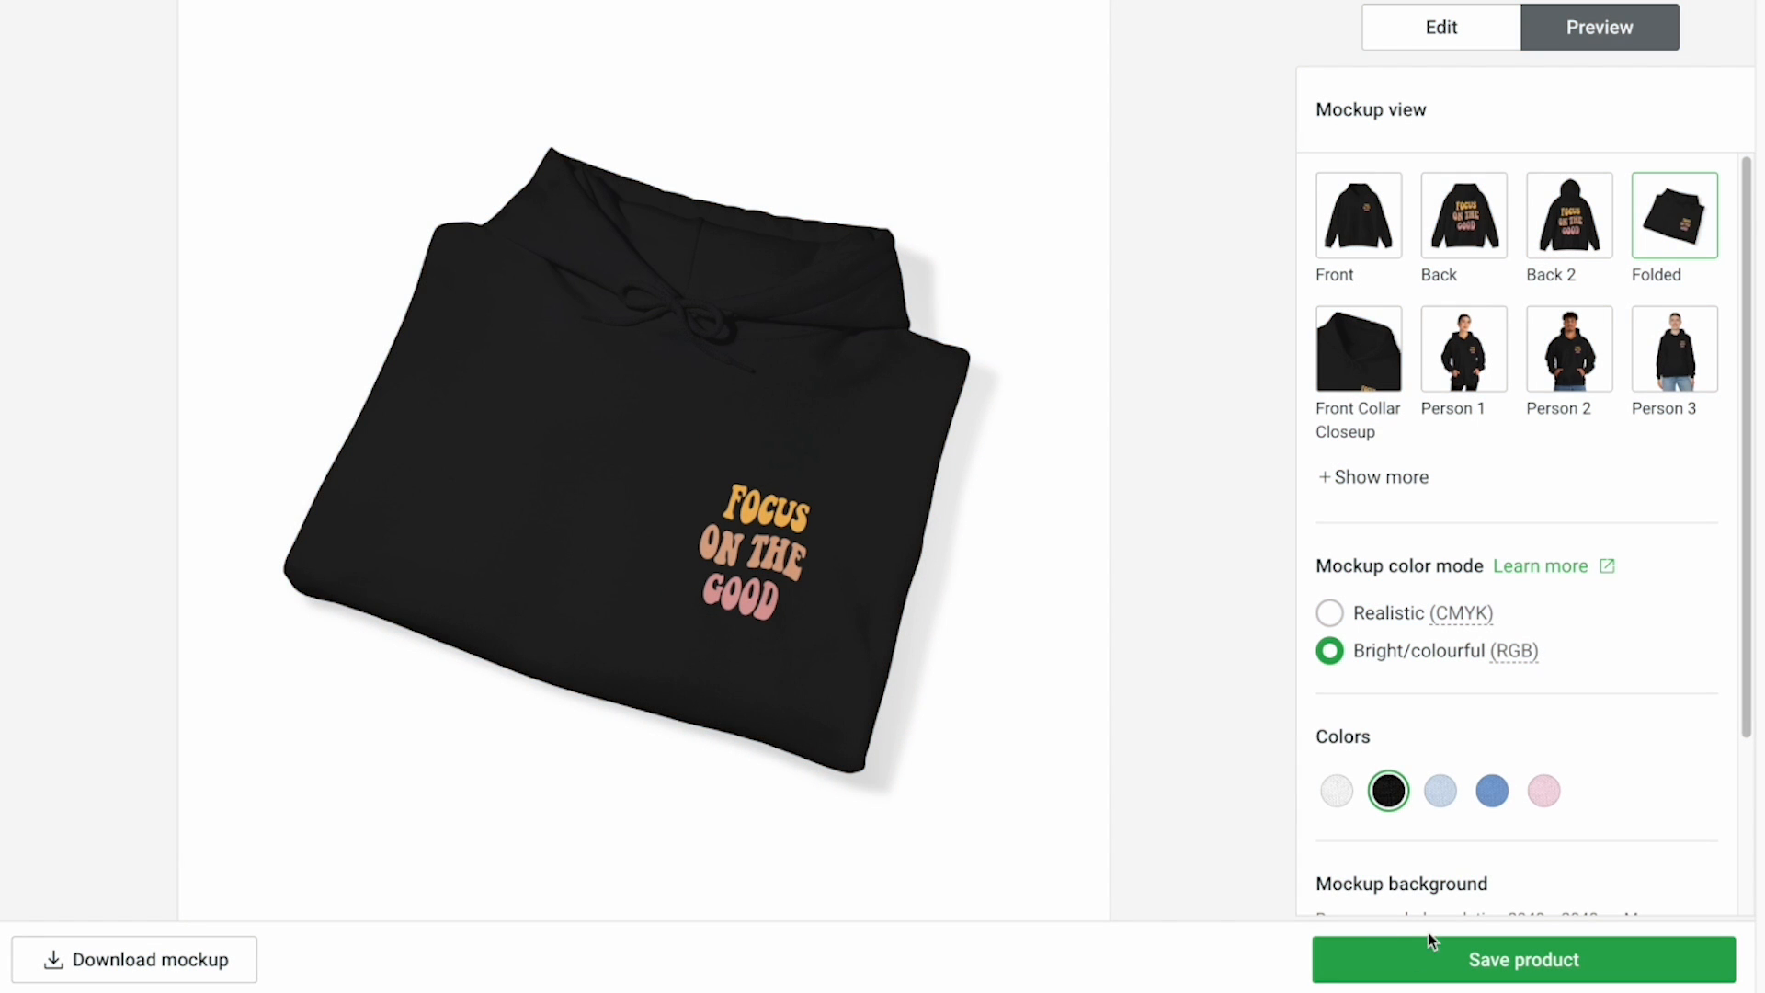
# Save the product and set its title image color to Light Blue, checking the available mockup views.
pyautogui.click(1431, 943)
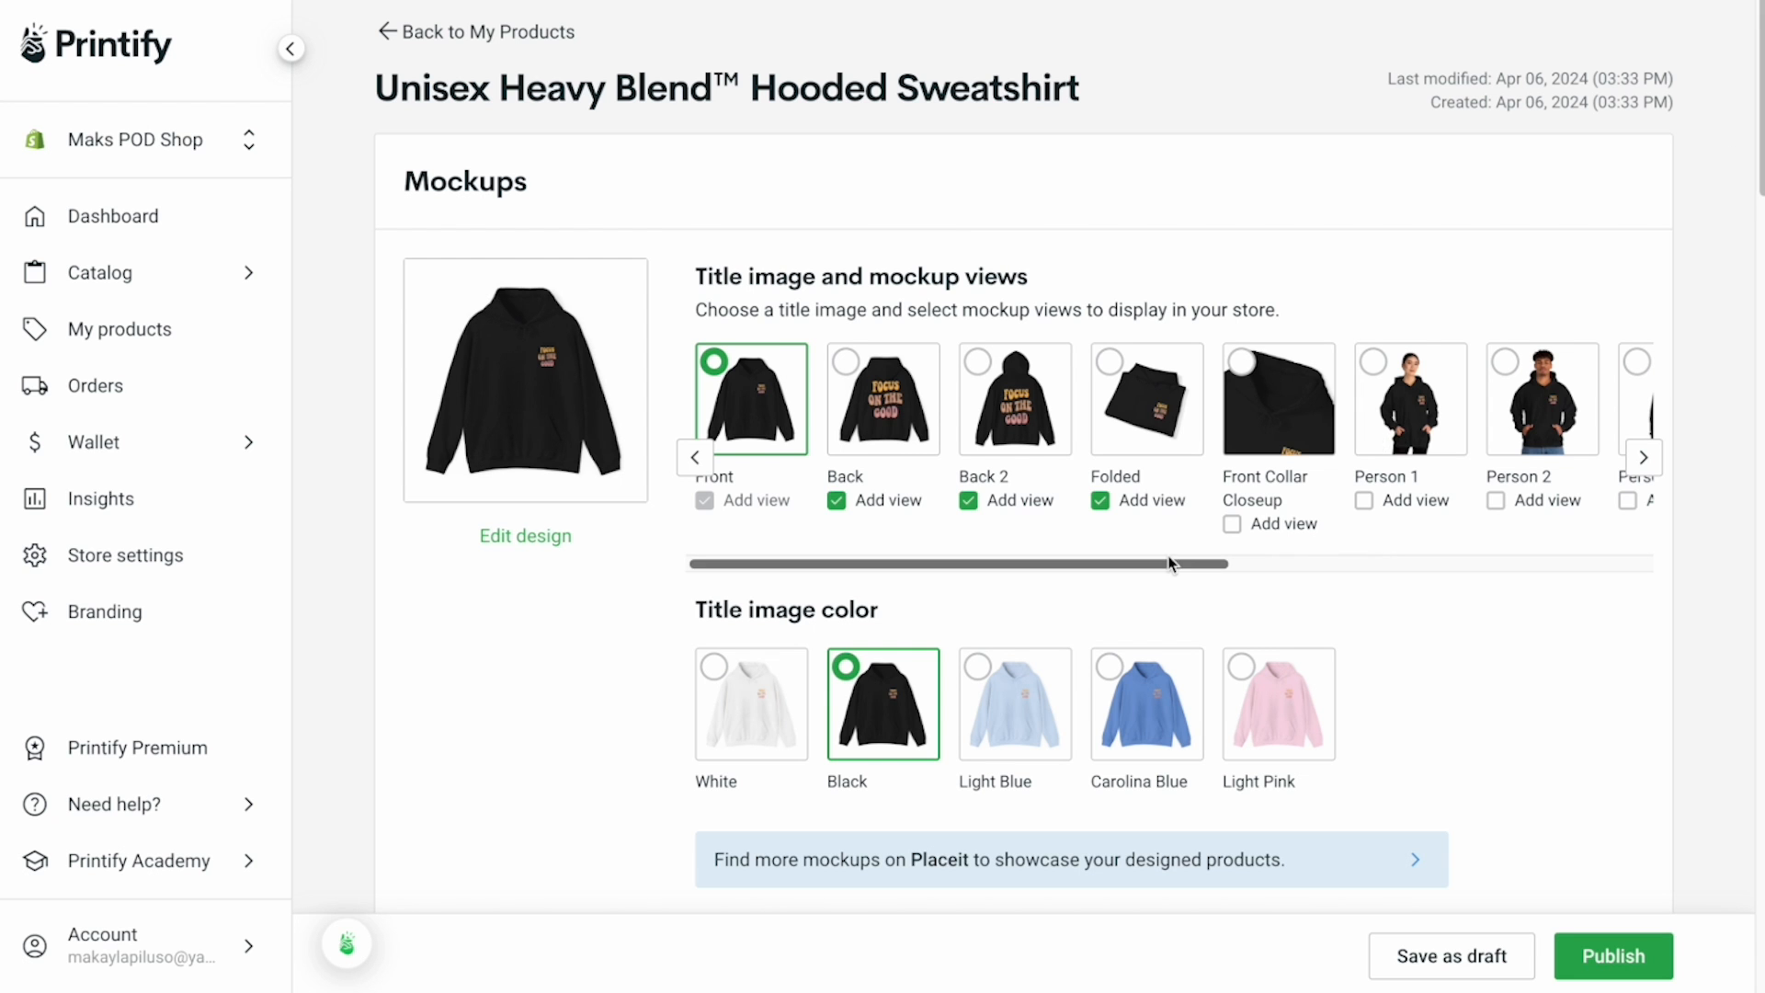
pyautogui.moveTo(1186, 564); pyautogui.dragTo(957, 540)
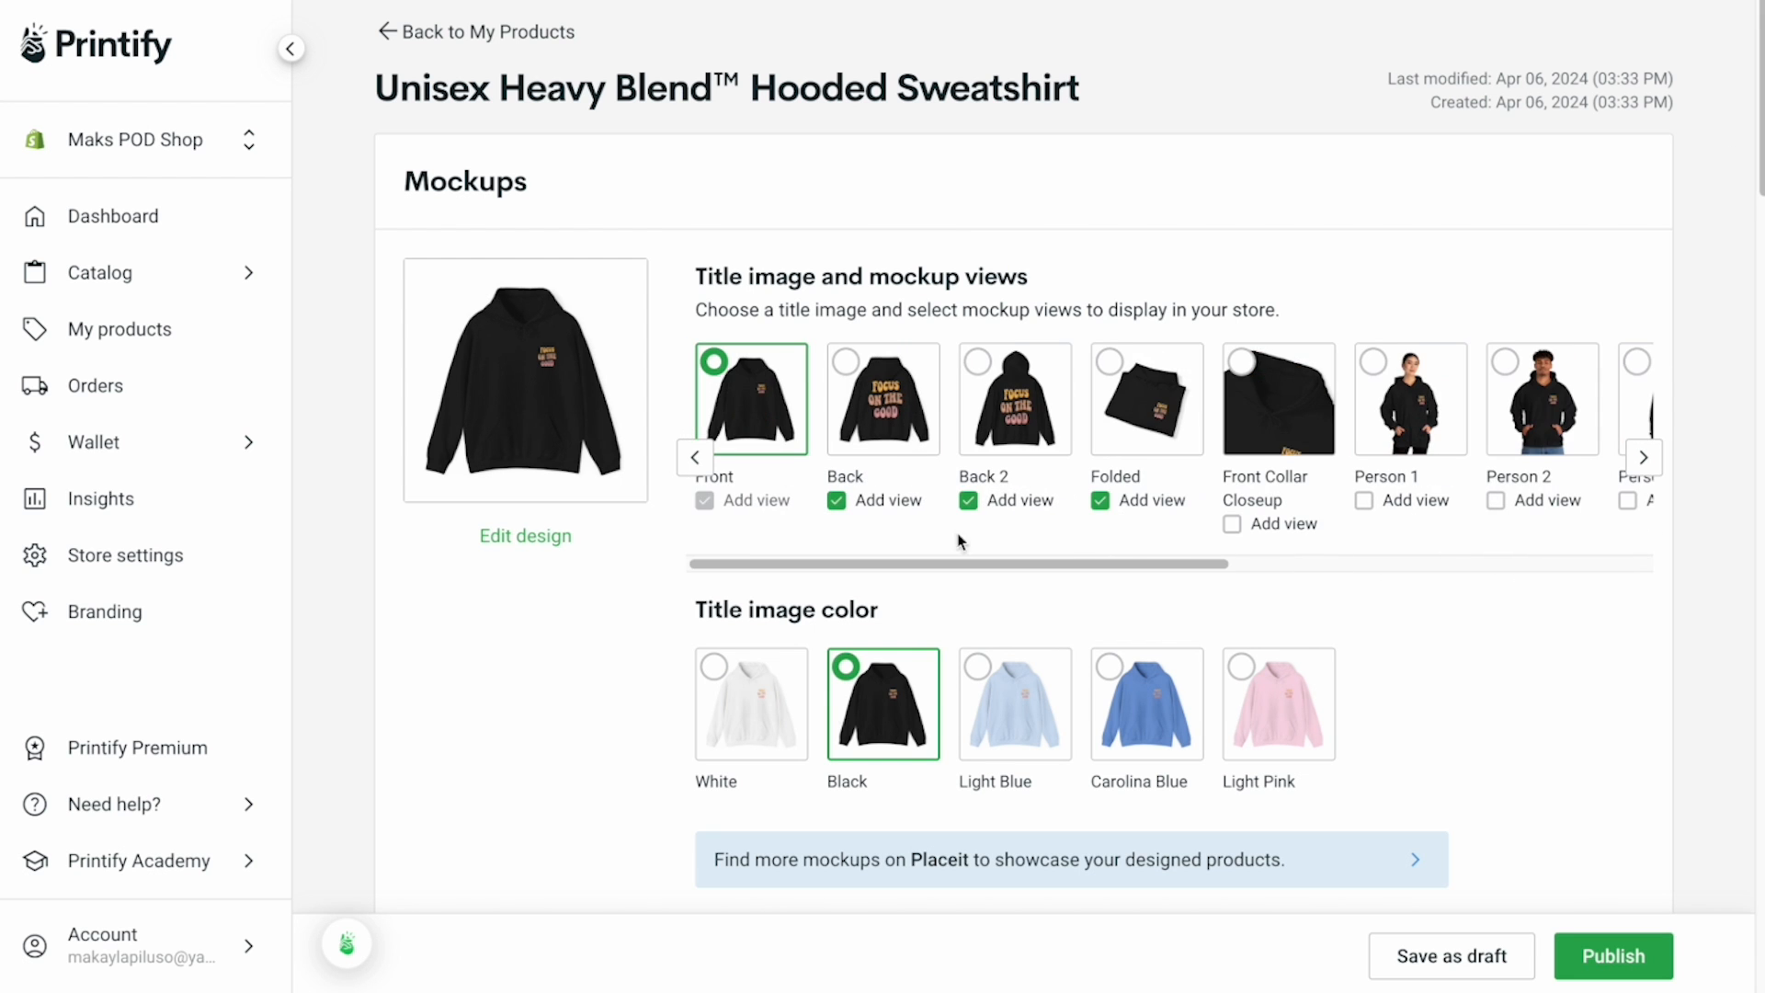
pyautogui.click(782, 756)
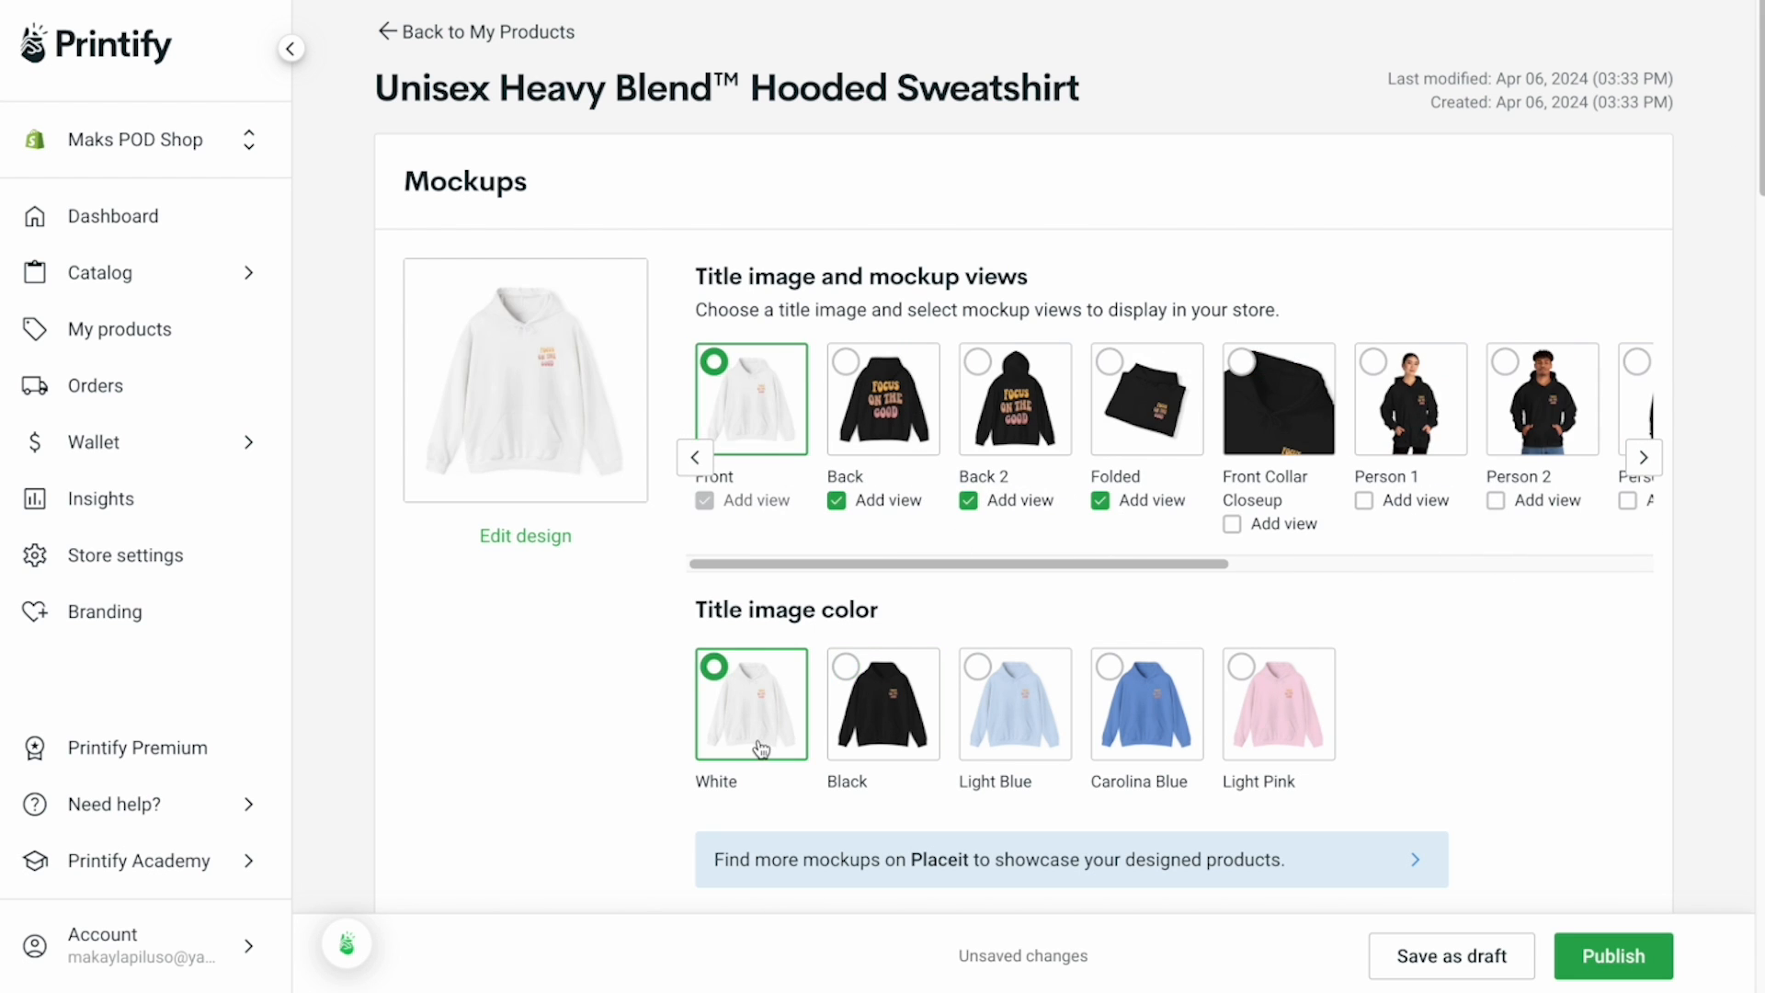
pyautogui.click(980, 668)
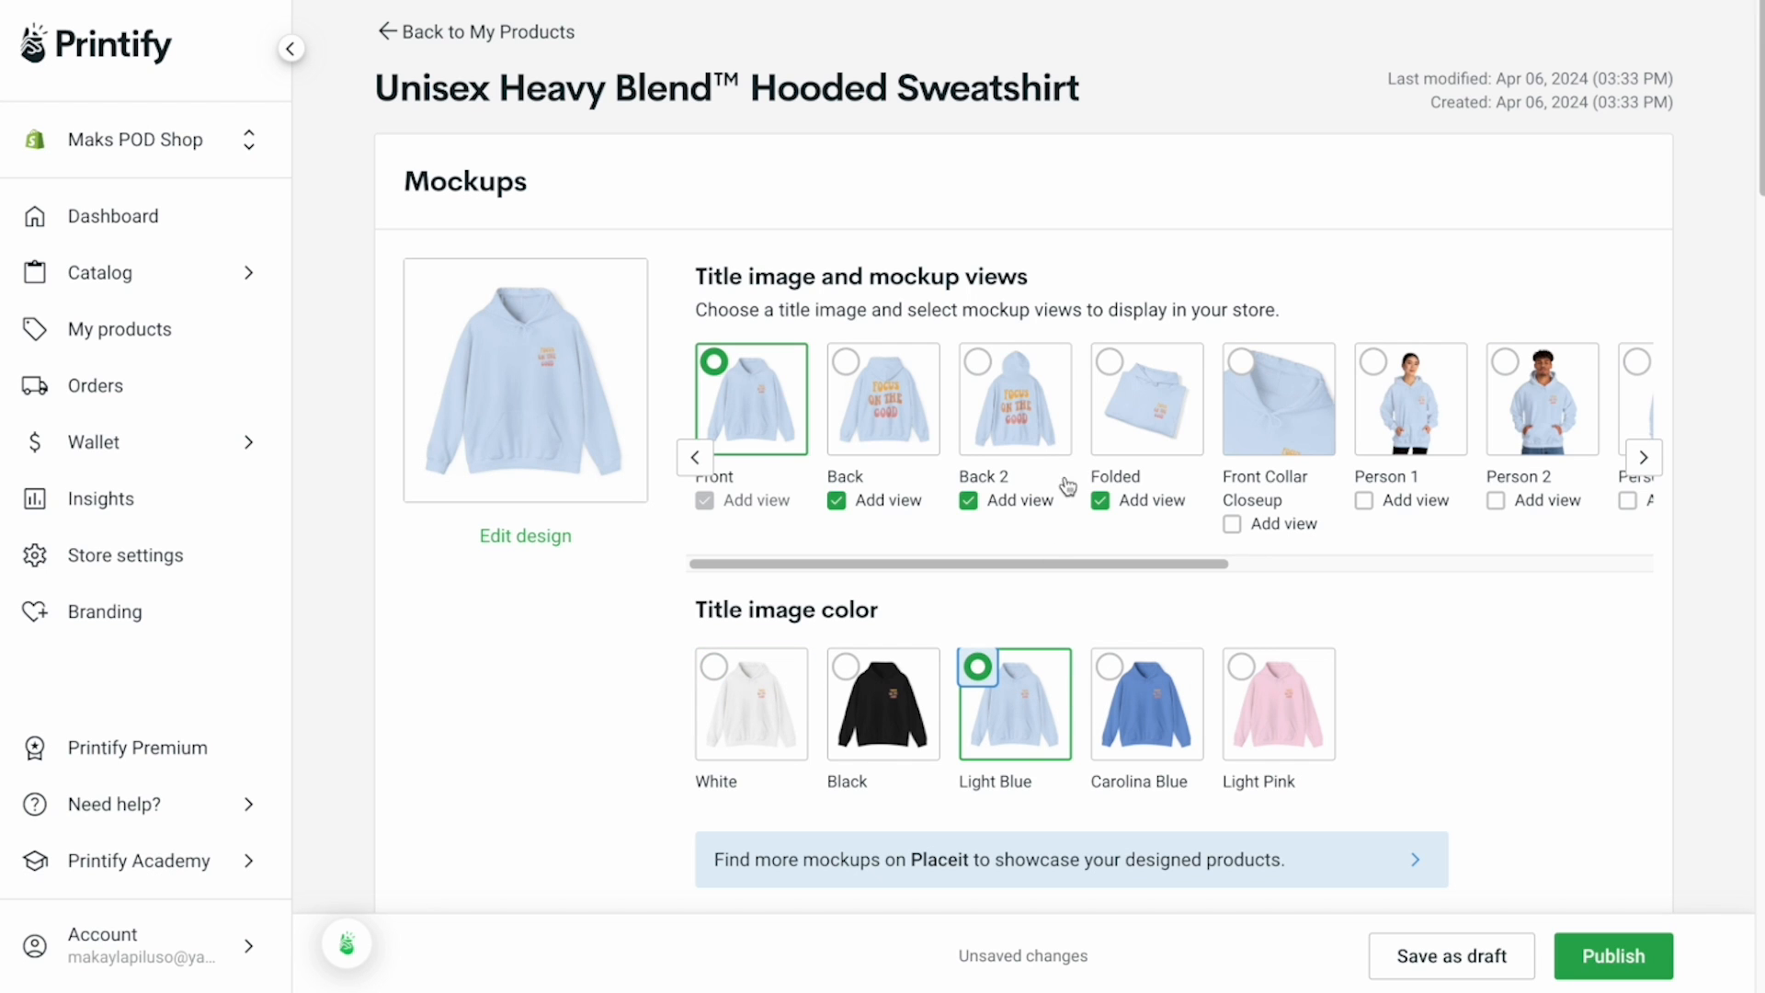
pyautogui.moveTo(940, 568); pyautogui.dragTo(1402, 542)
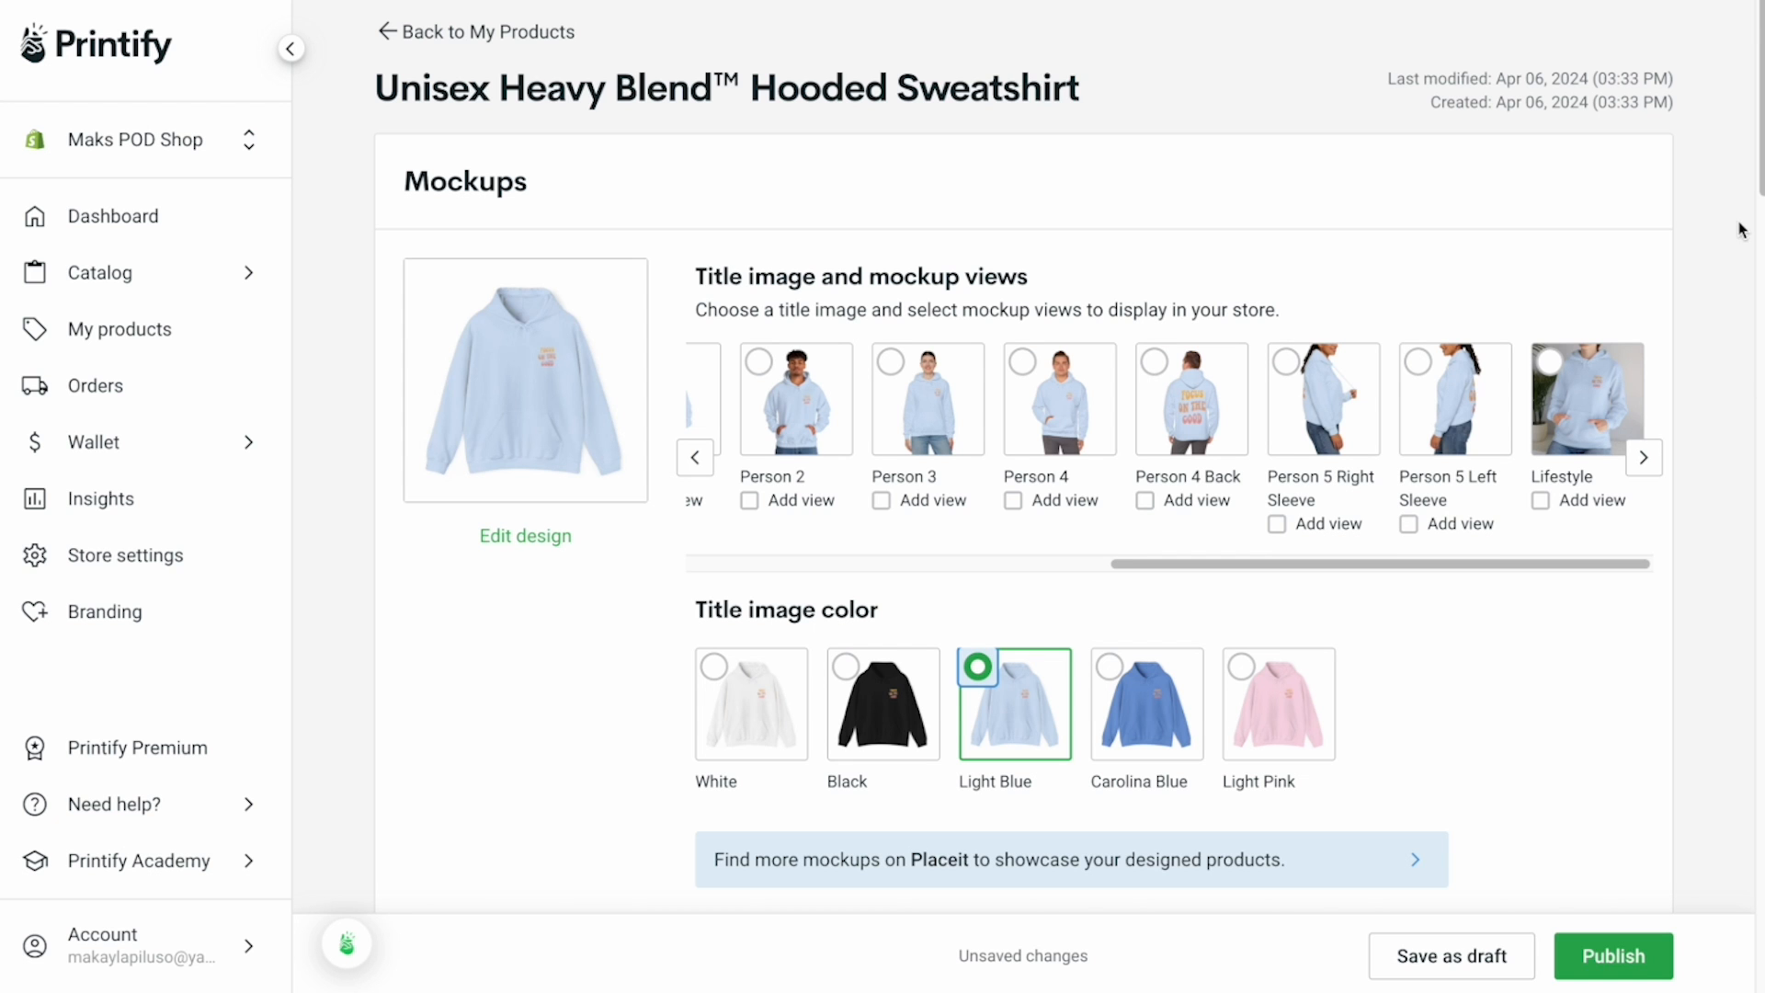
# Replace the listing title with "Focus On The Good Hoodie", capitalizing every word.
pyautogui.scroll(-10, 1682, 368)
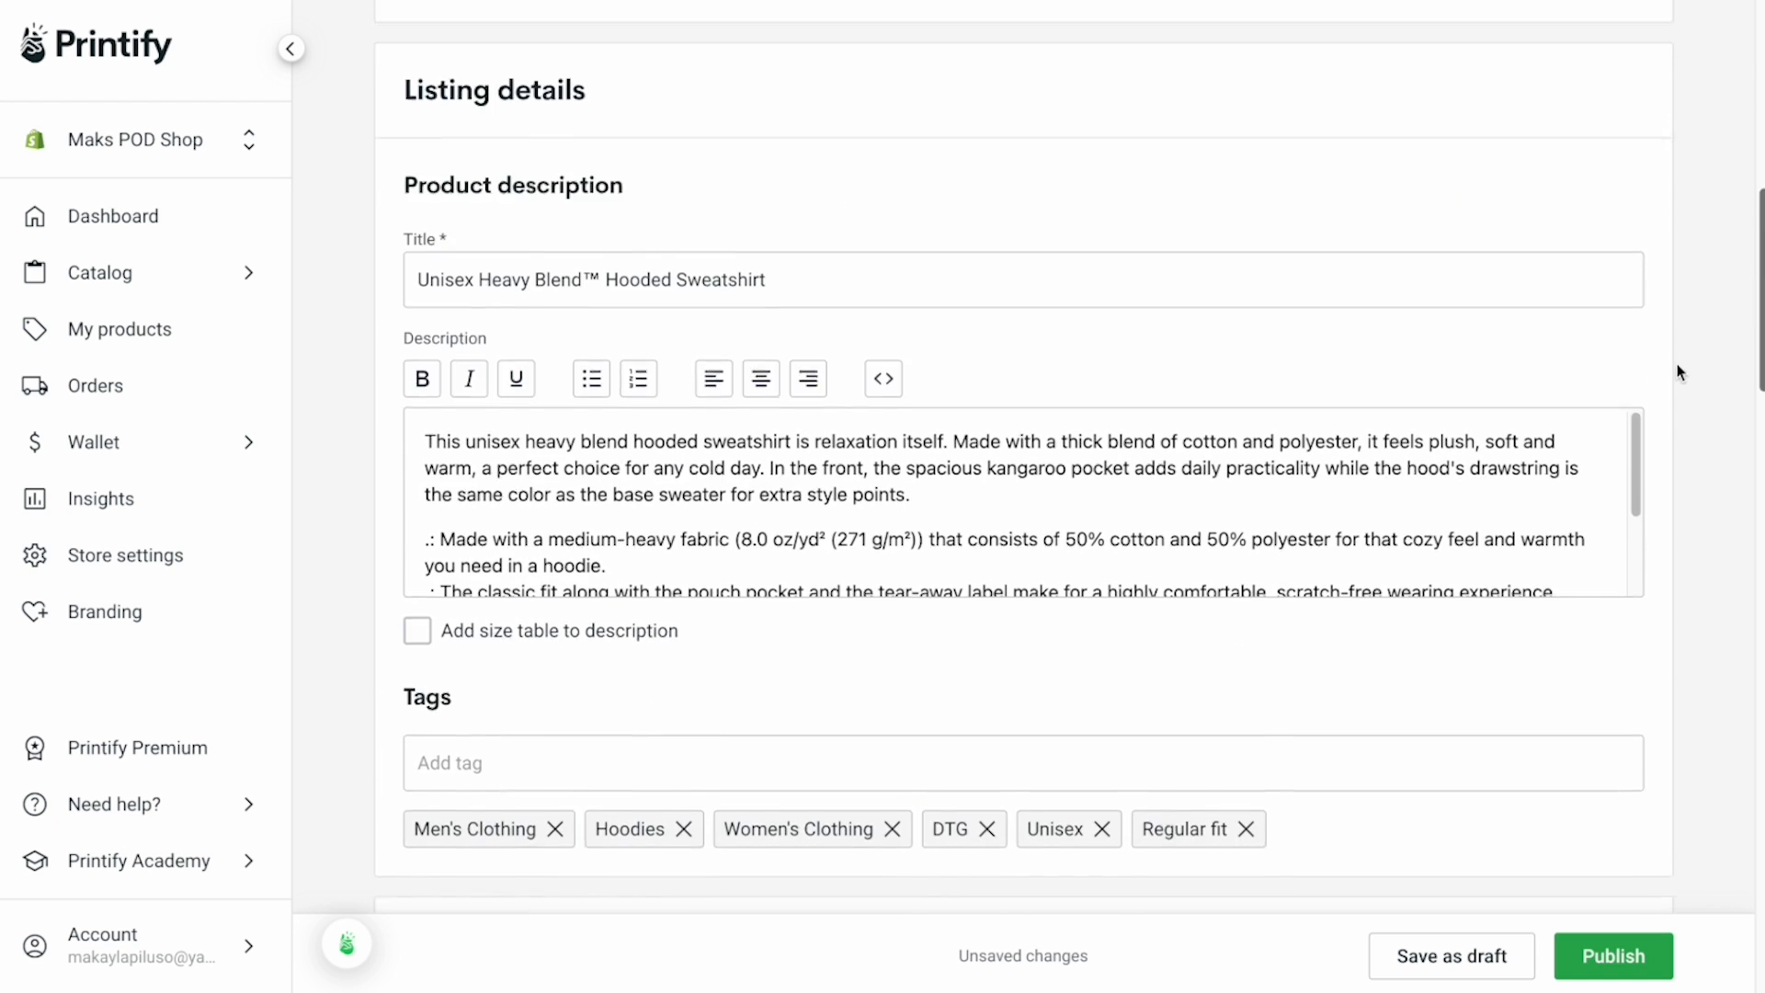
pyautogui.scroll(1, 1415, 304)
pyautogui.click(1416, 308)
pyautogui.hotkey('ctrl', 'a')
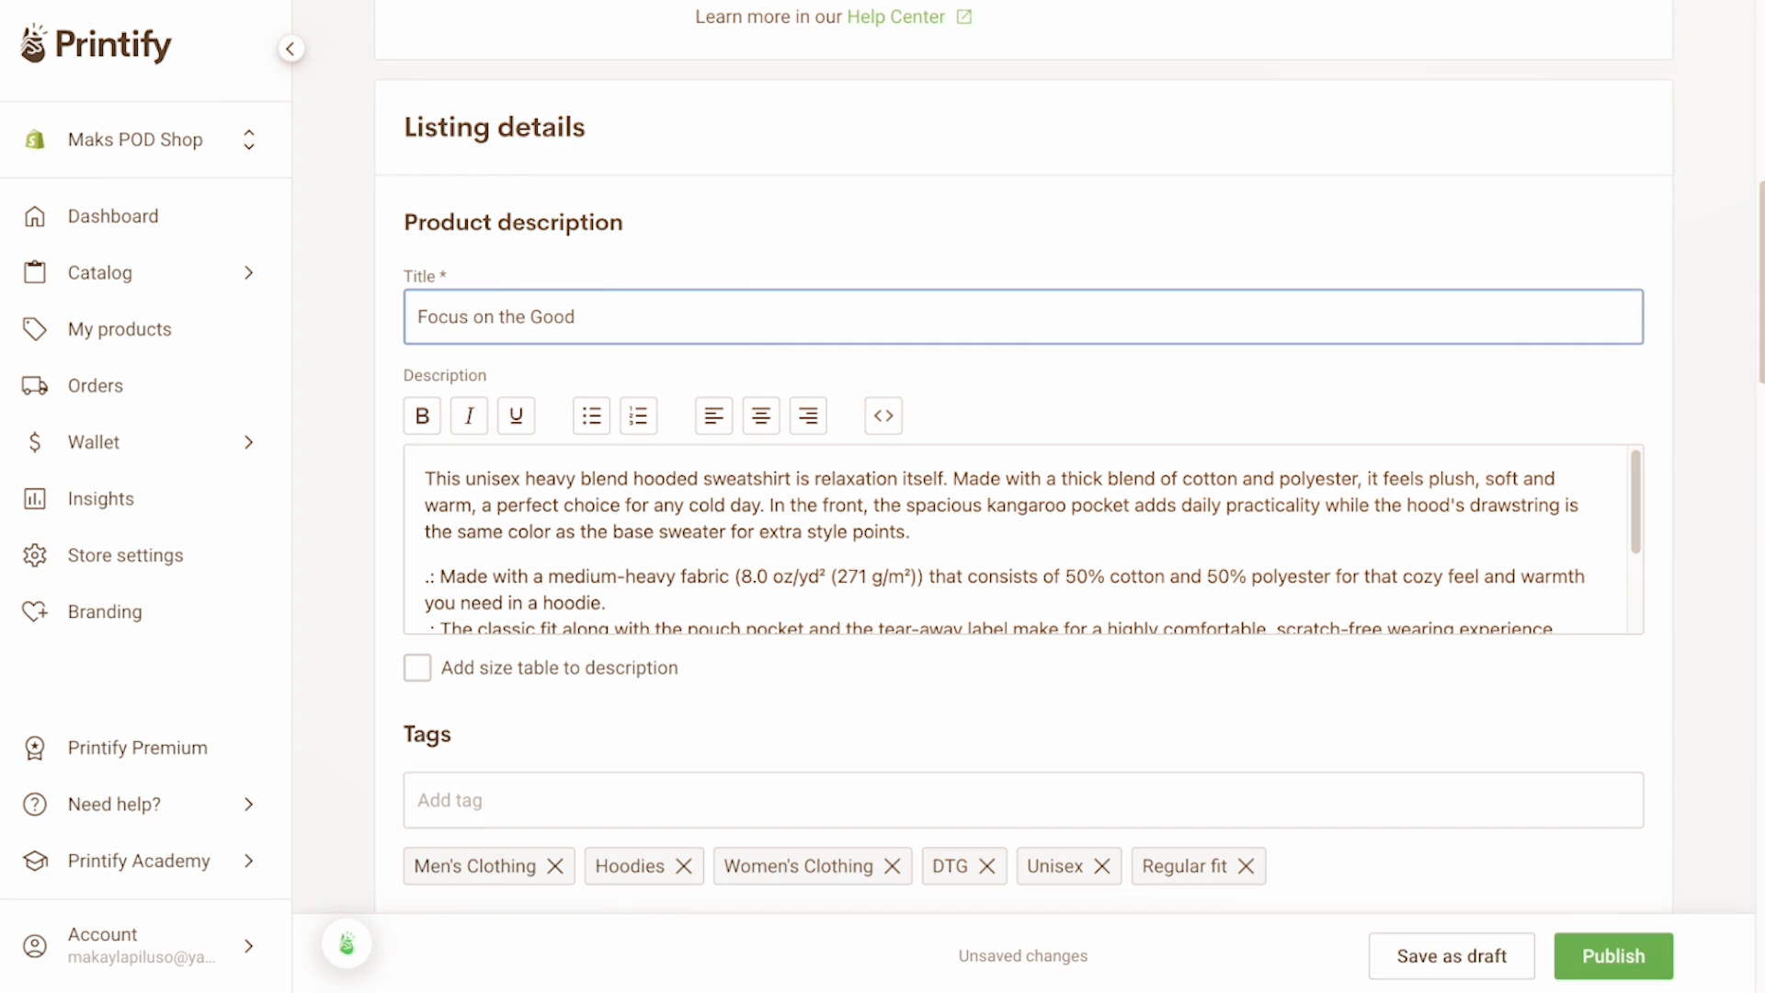
pyautogui.write('Hoodie')
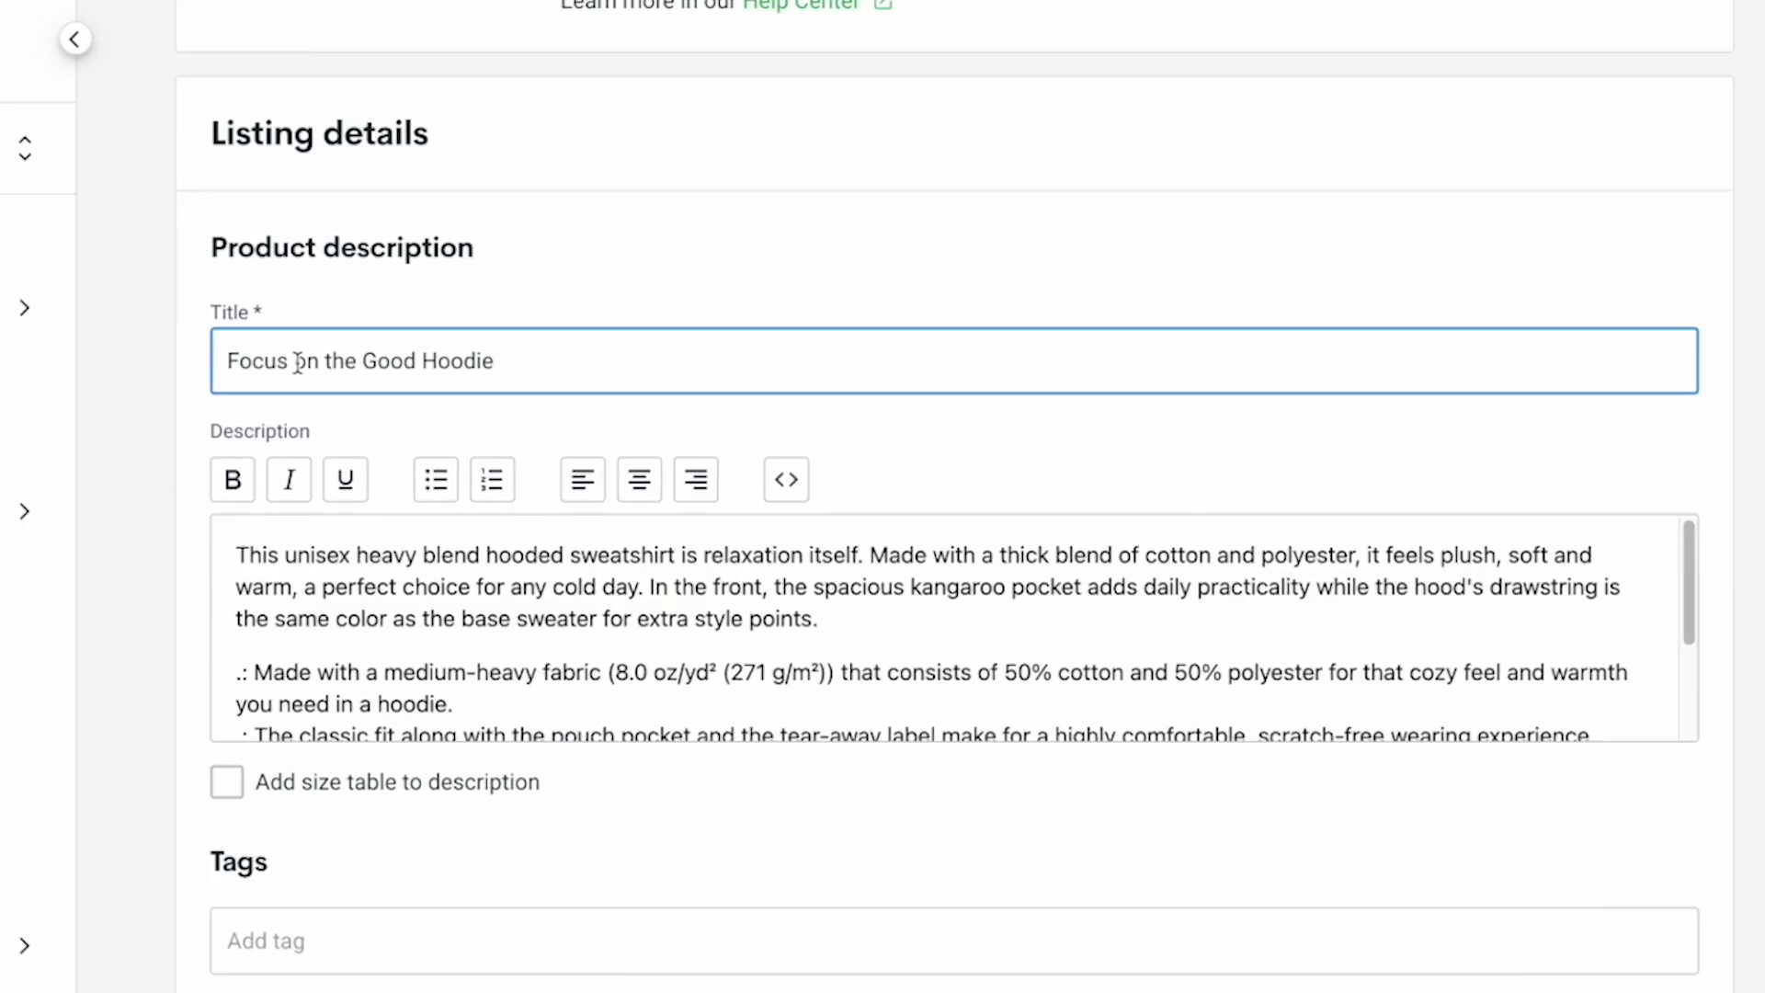
pyautogui.click(489, 317)
pyautogui.press('BackSpace')
pyautogui.write('O')
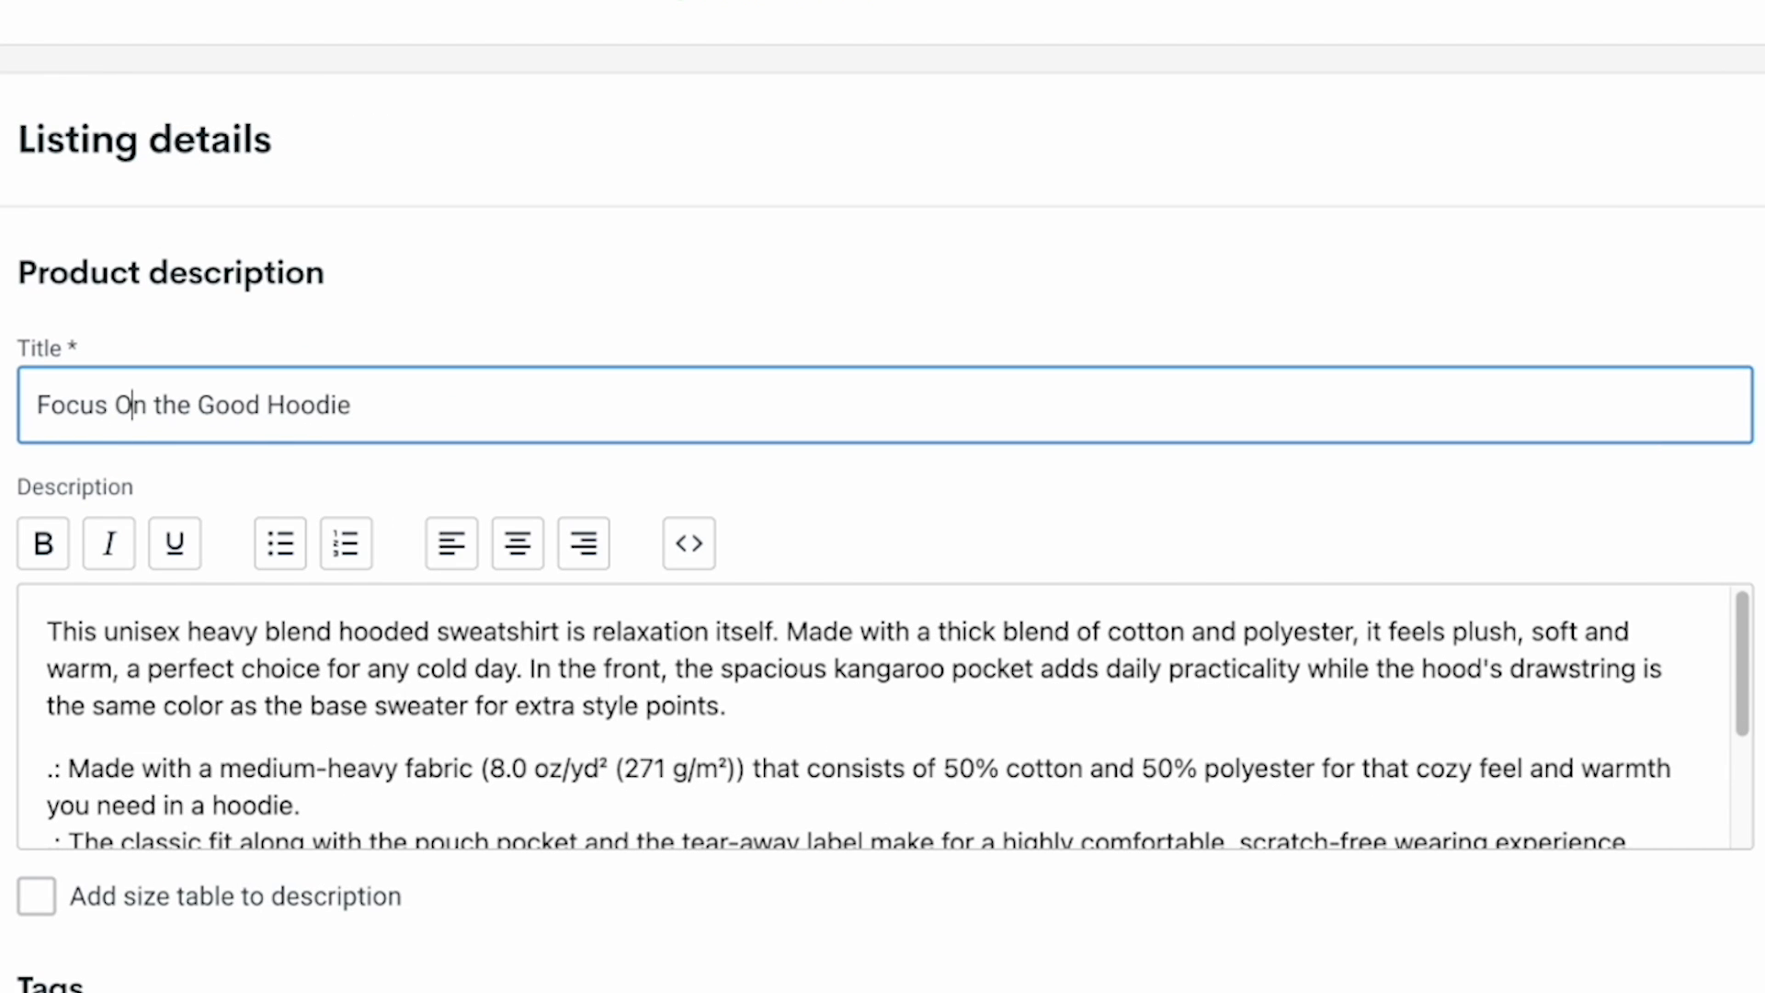
pyautogui.click(160, 405)
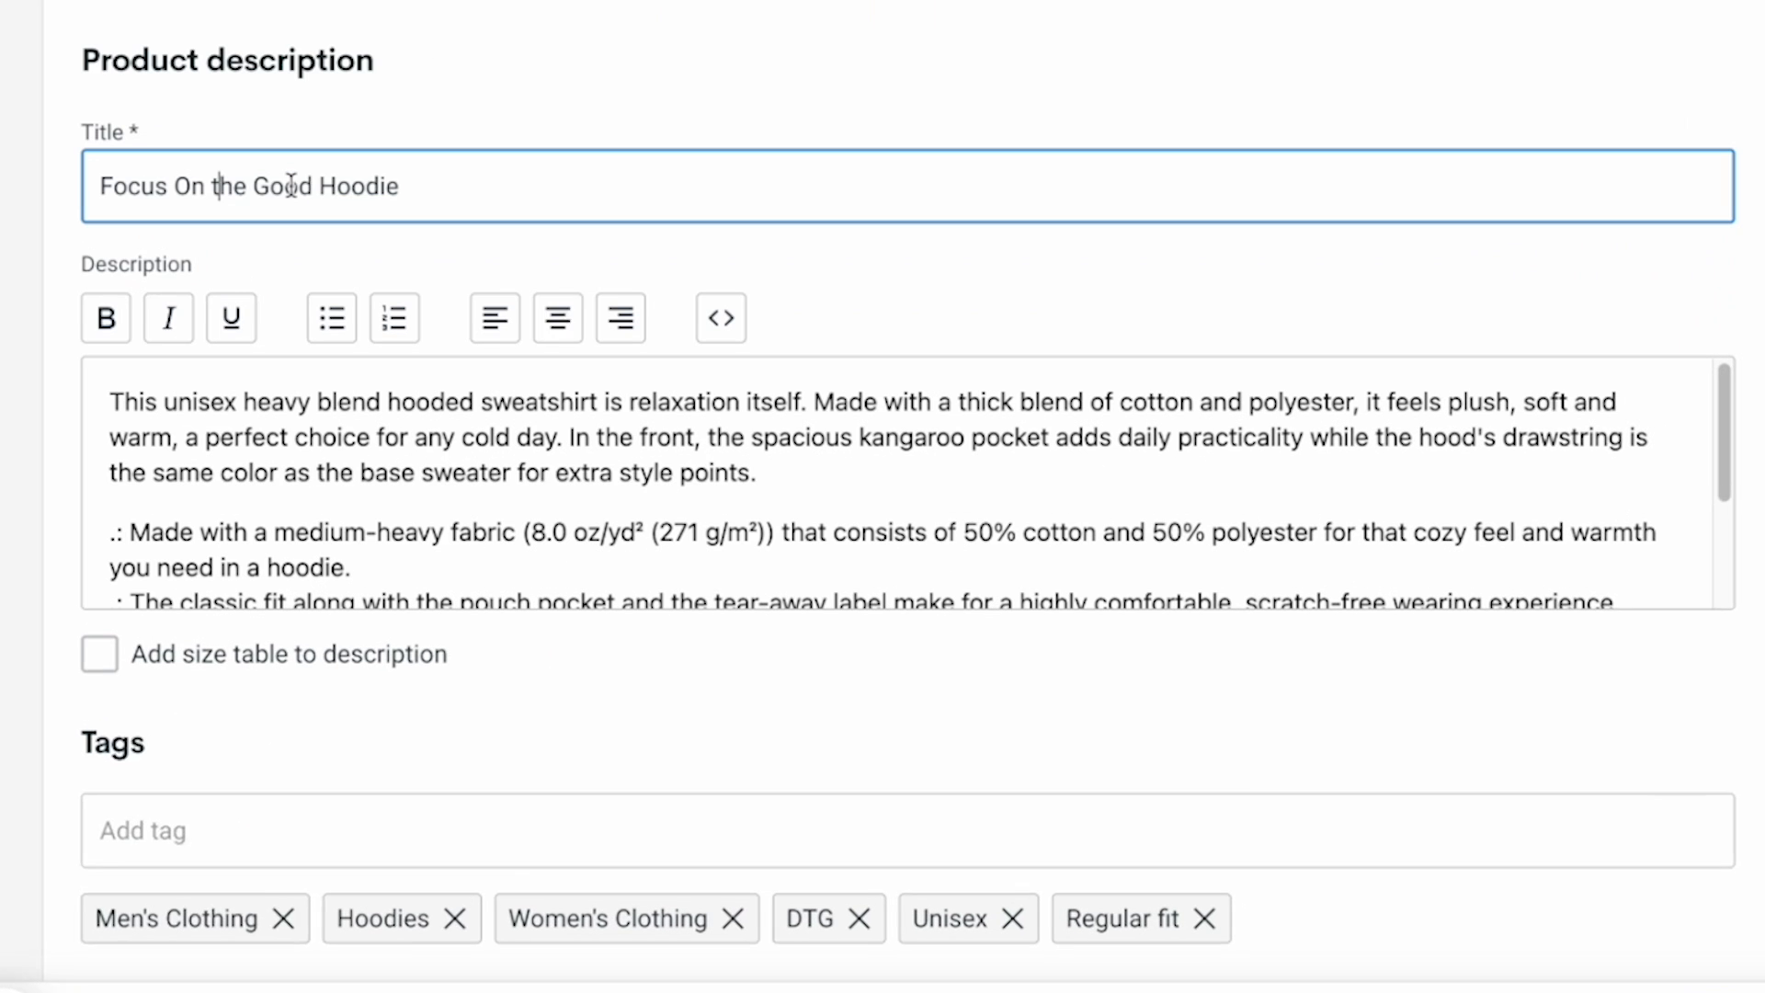
pyautogui.press('BackSpace')
pyautogui.write('T')
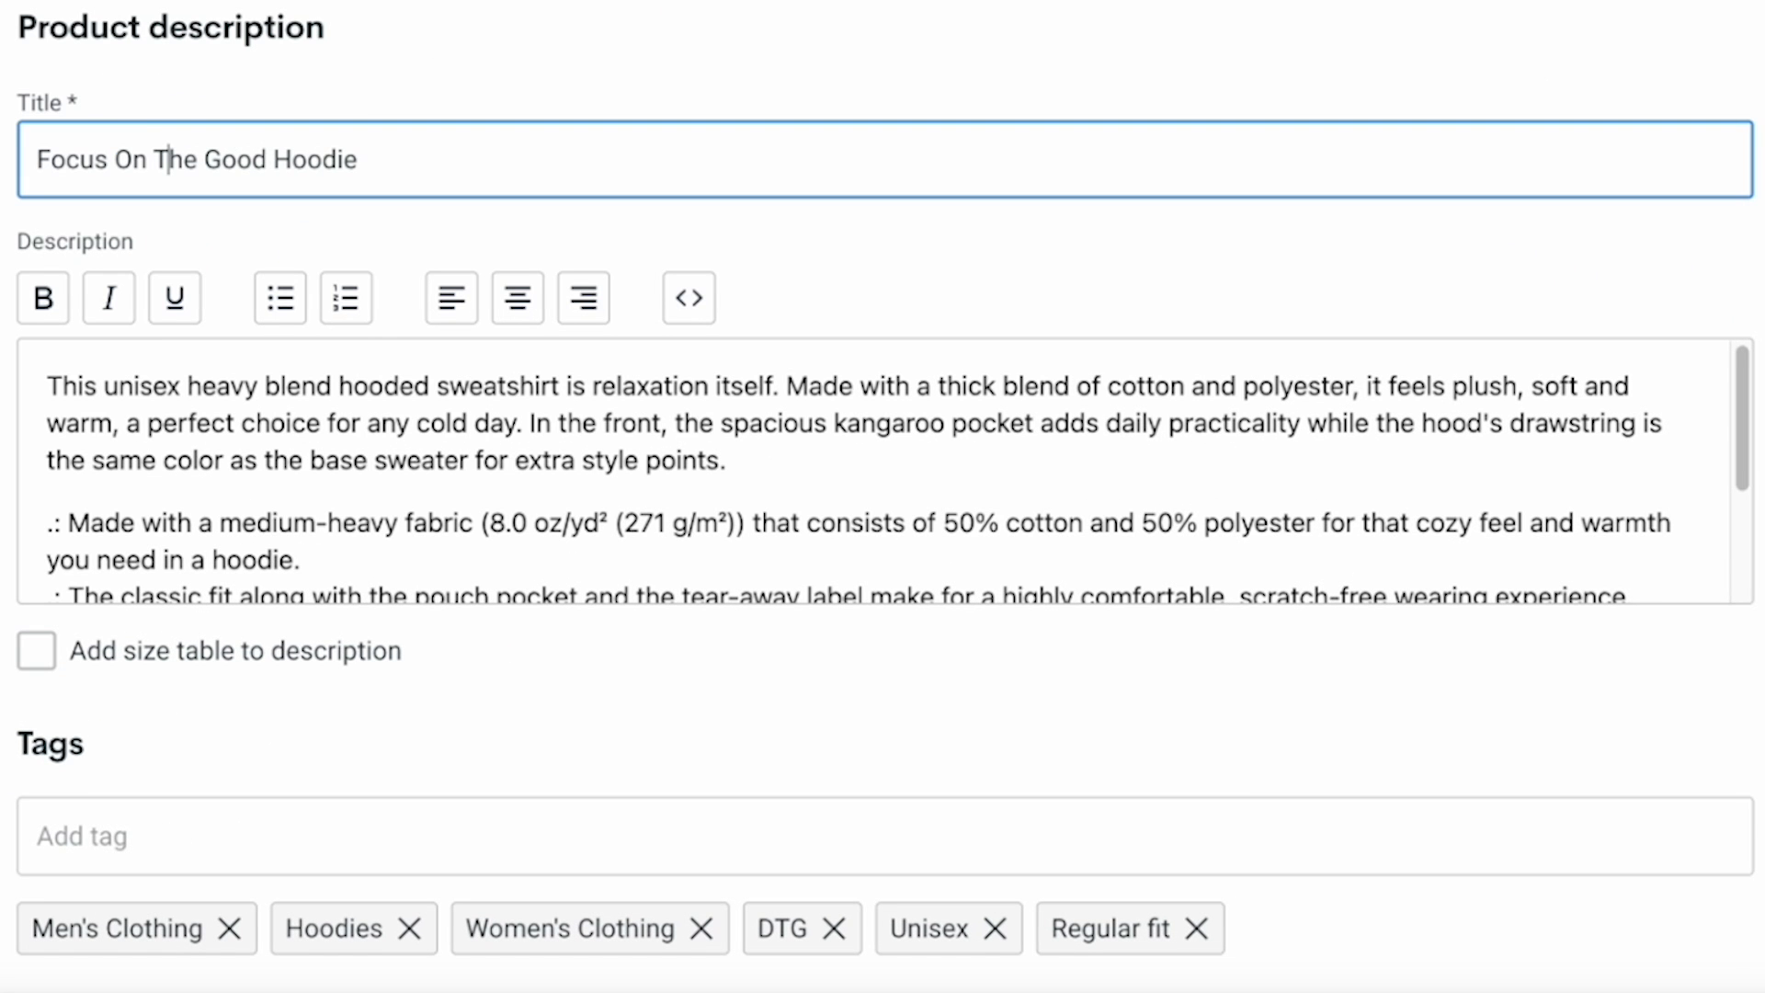
# Read through the prefilled product description in the listing details.
pyautogui.click(196, 421)
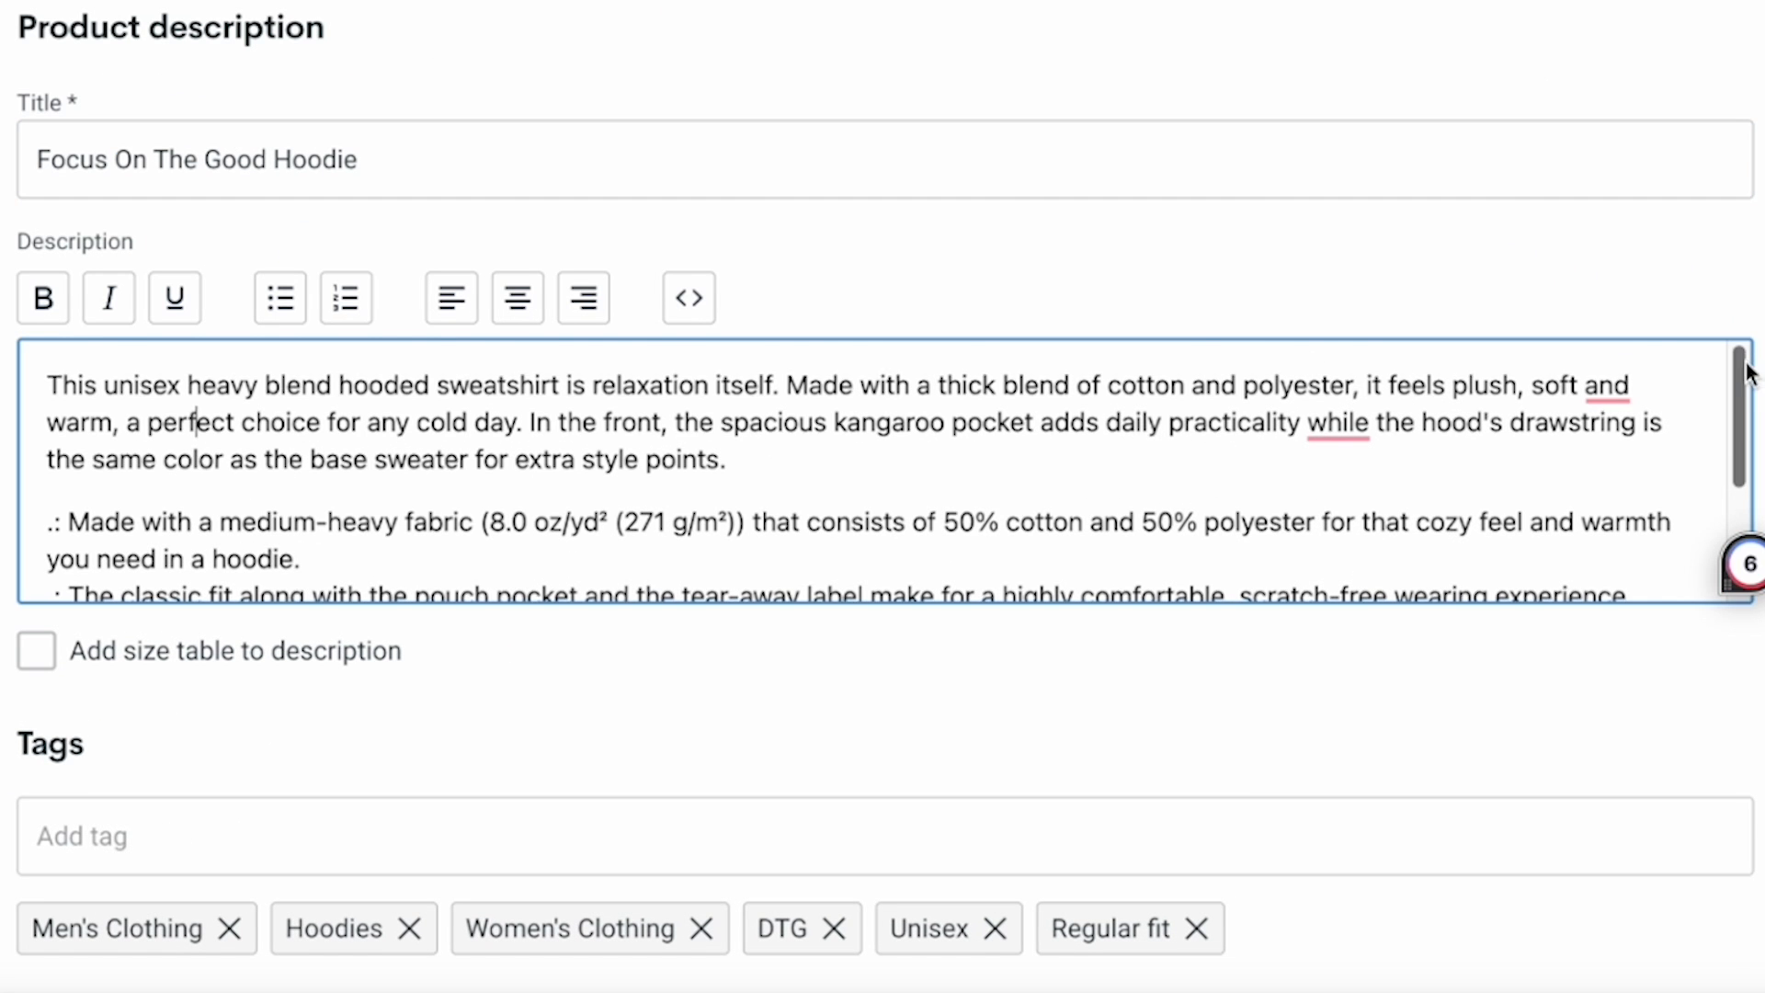
pyautogui.scroll(-5, 1615, 564)
pyautogui.scroll(5, 1619, 515)
pyautogui.click(1294, 460)
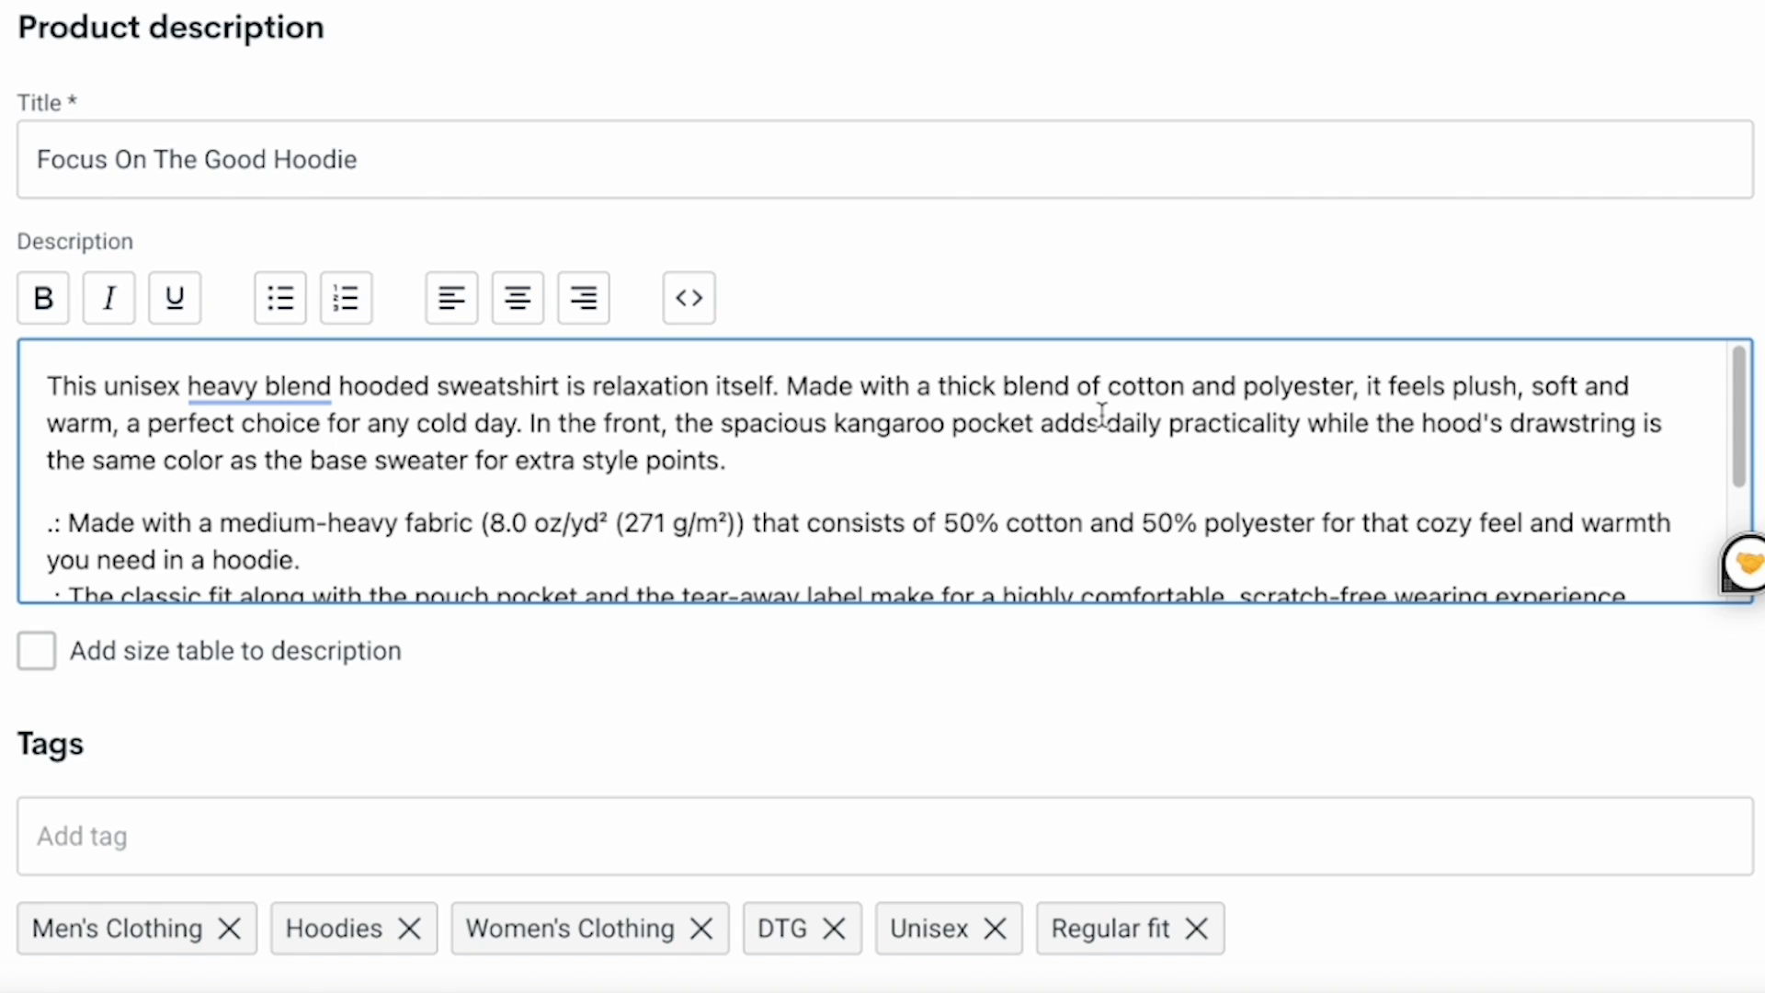
pyautogui.press('Right')
# Add the tags "focus on the good", "aesthetic hoodie" and "back of hoodie" to the listing.
pyautogui.click(912, 834)
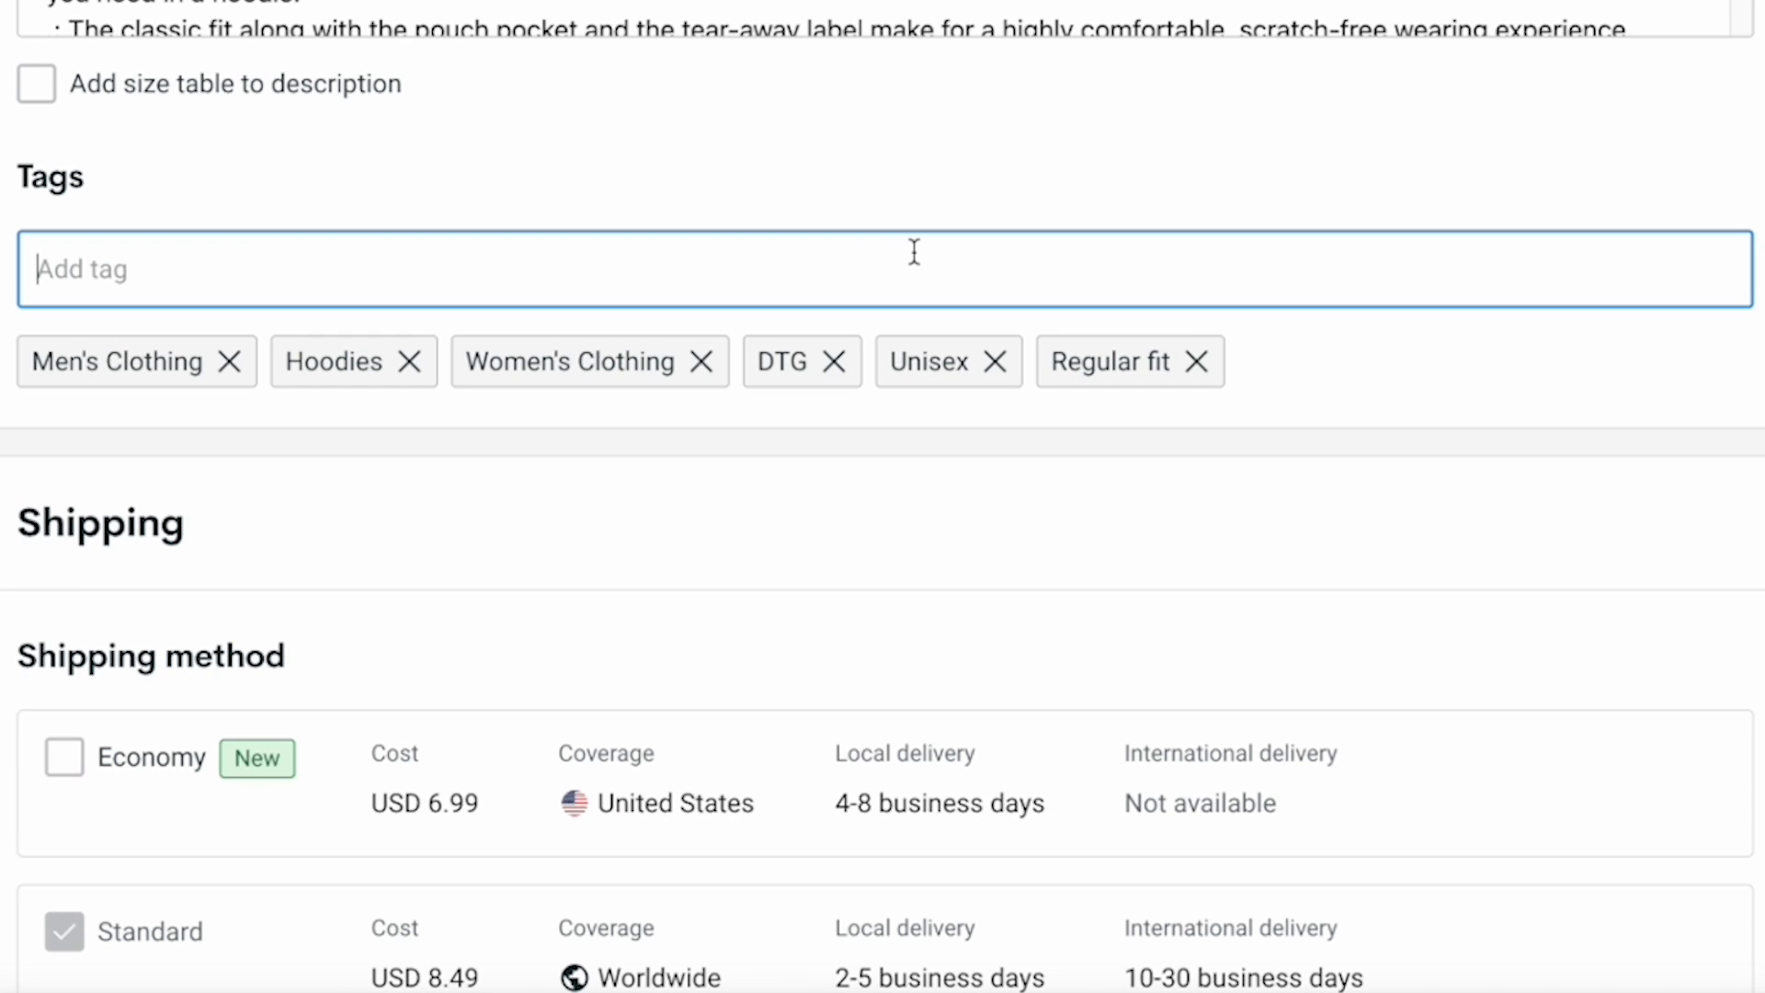
pyautogui.write('focus on the good')
pyautogui.press('Return')
pyautogui.write('aes')
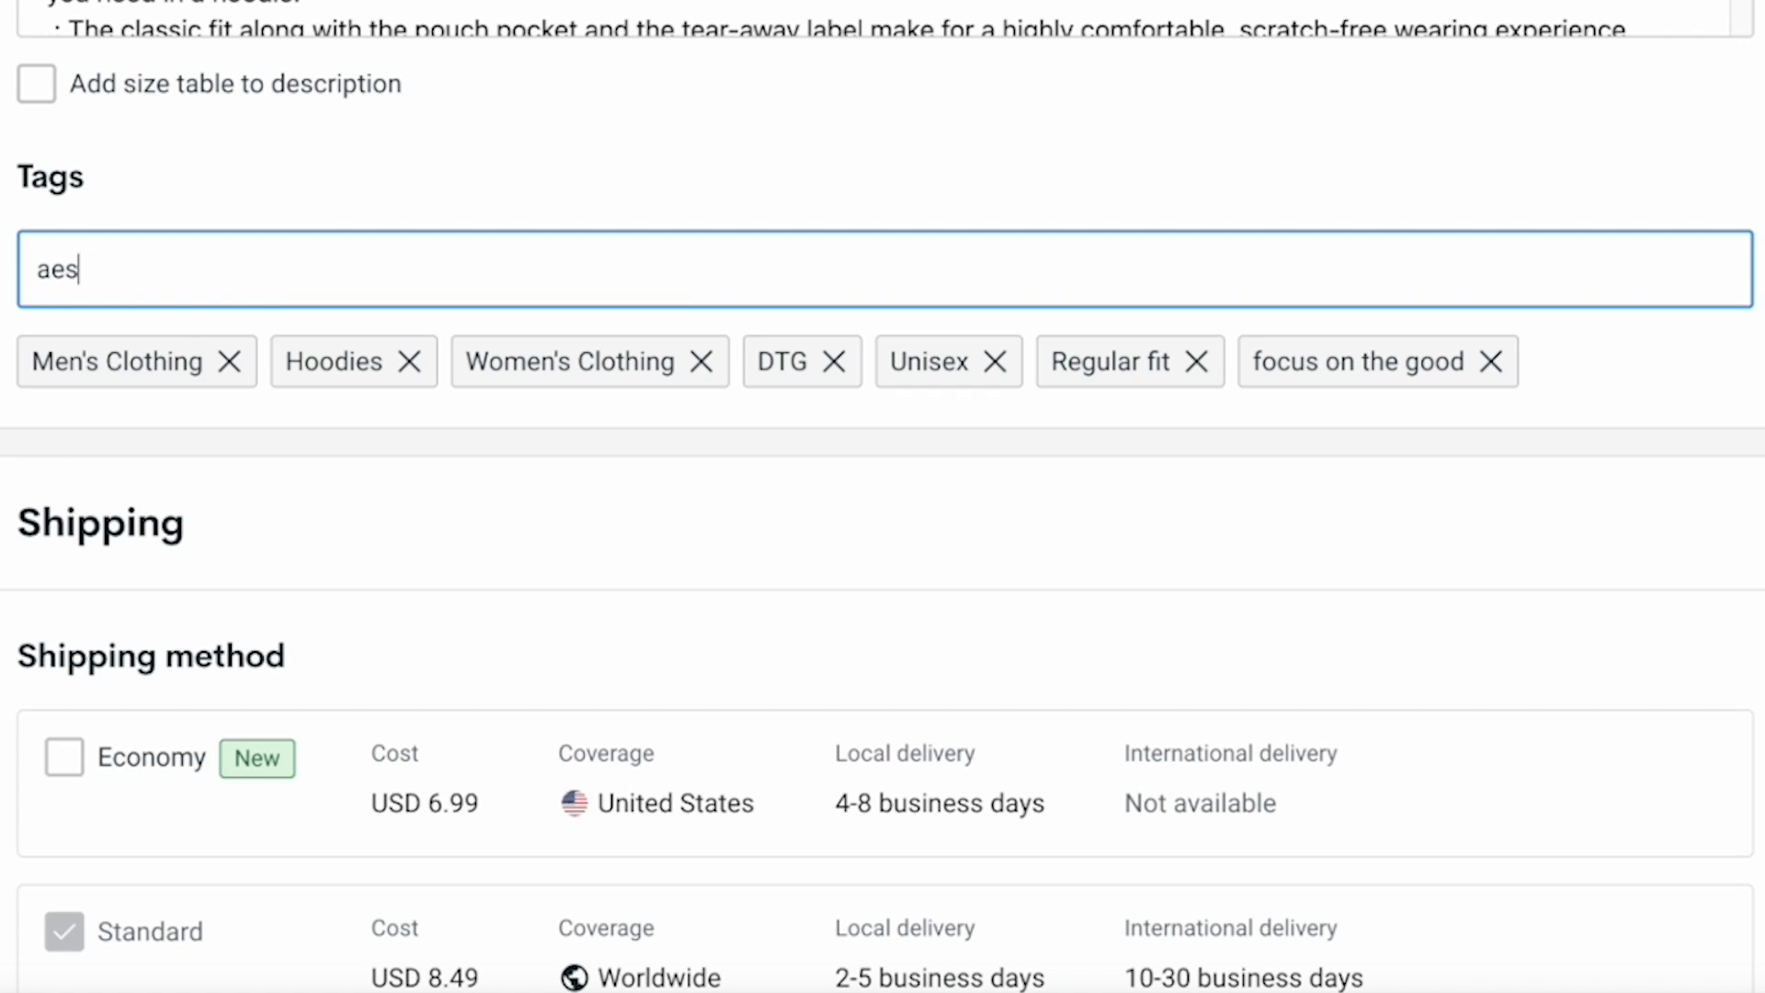
pyautogui.write('thetic hoodie')
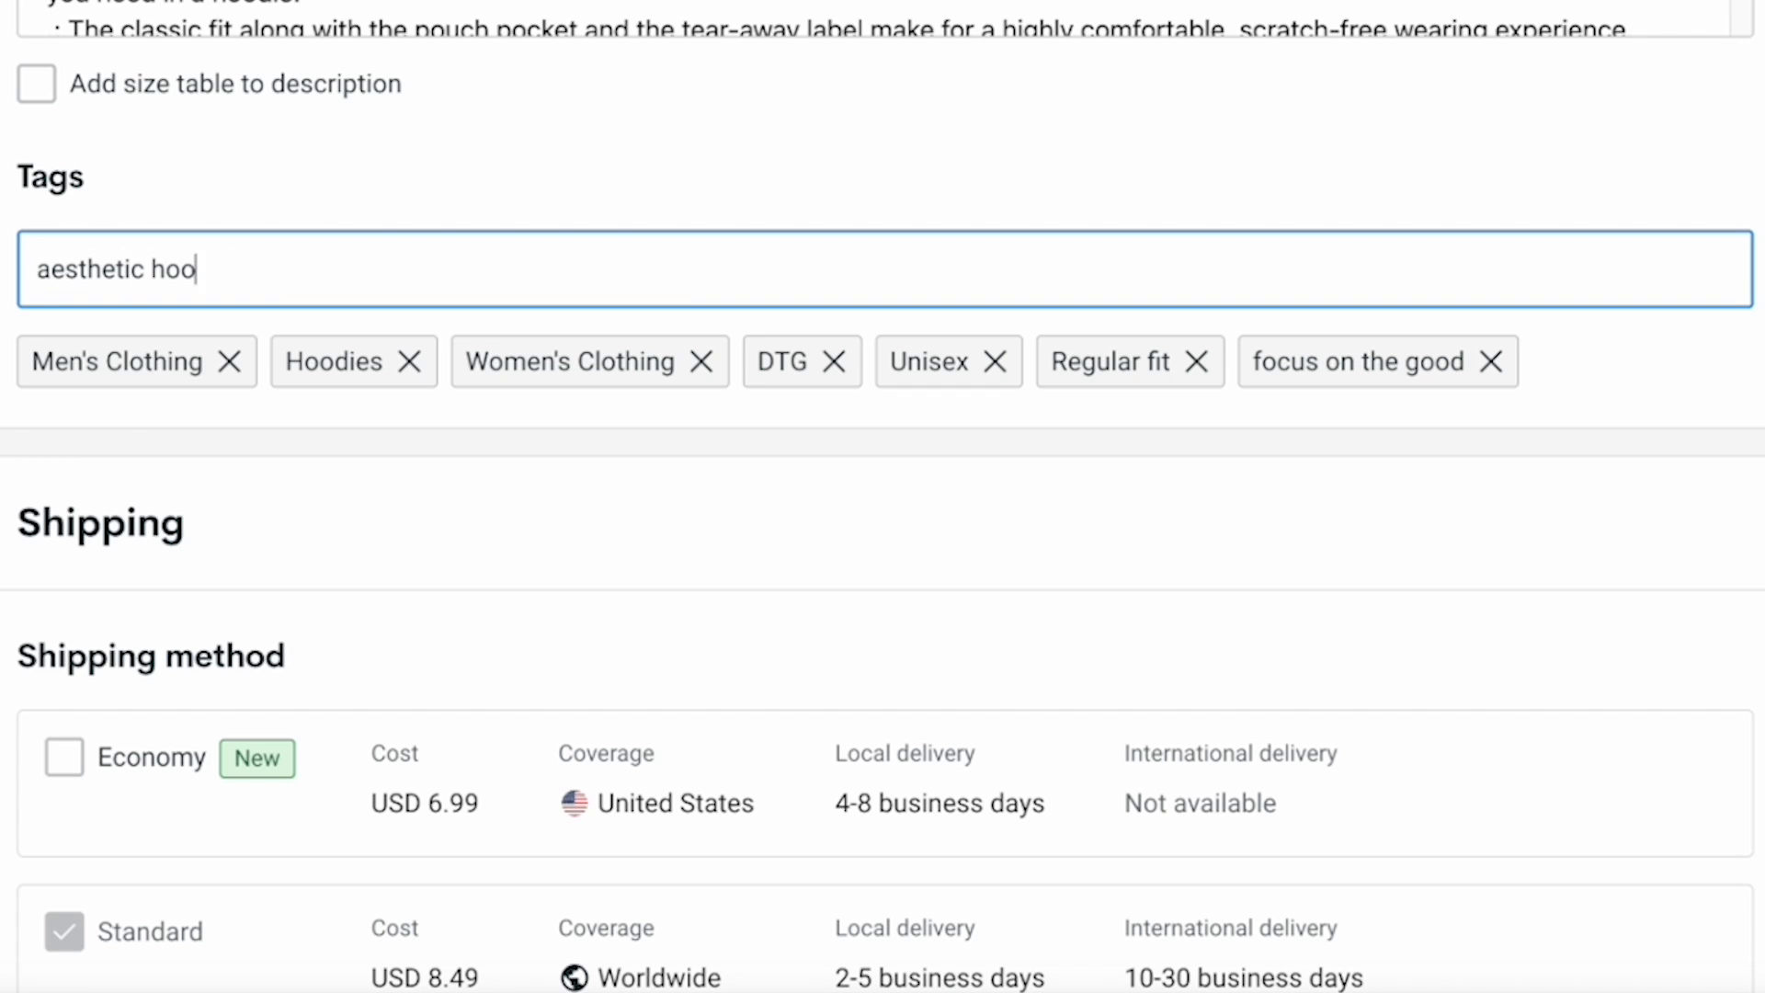
pyautogui.press('Return')
pyautogui.write('back of hoo')
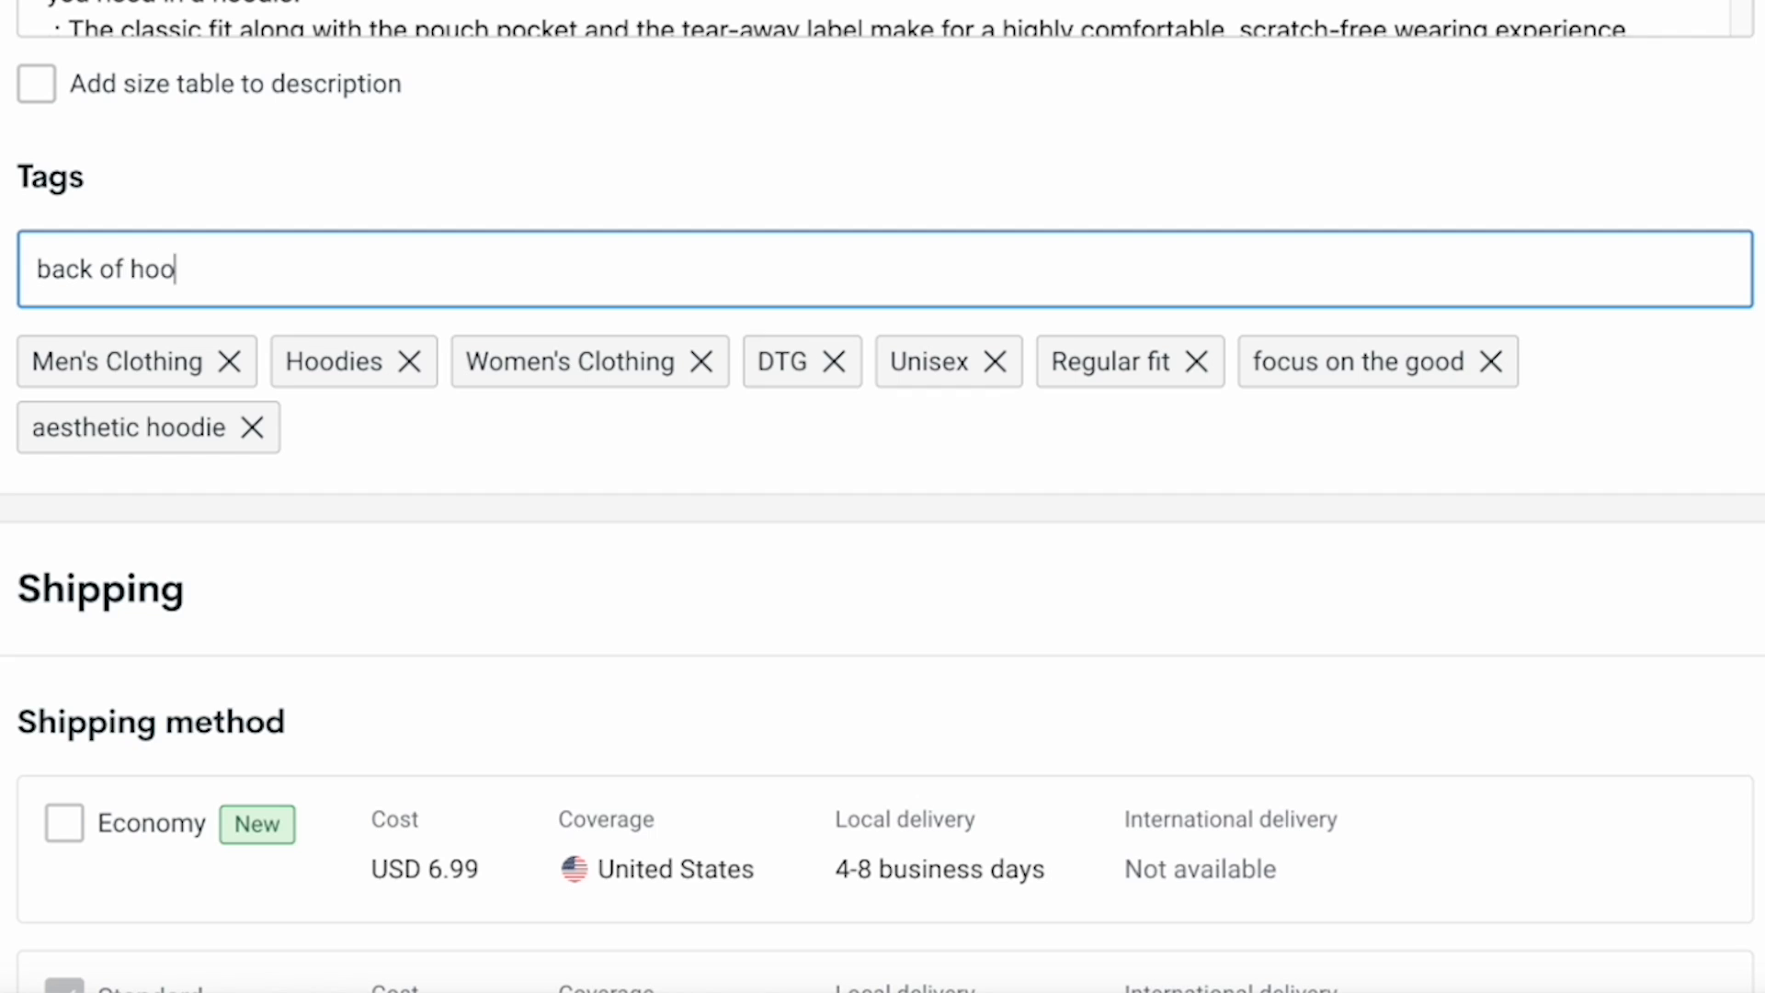
pyautogui.write('die')
pyautogui.press('Return')
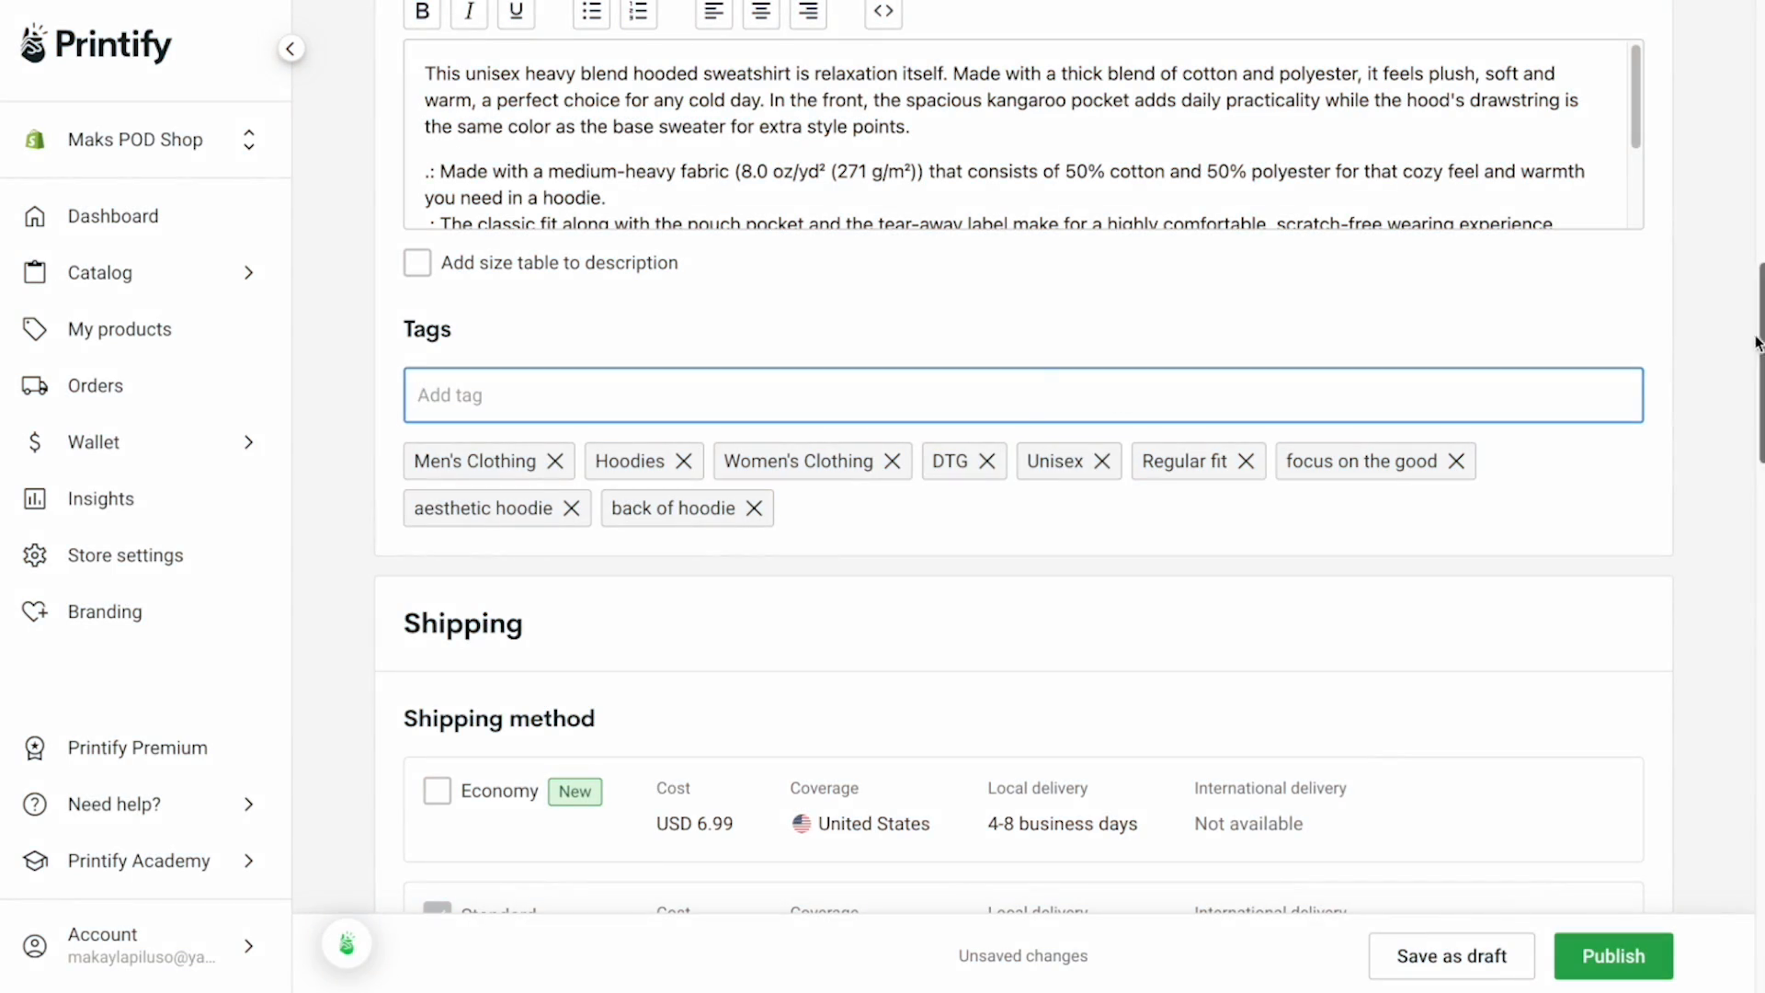
# Review the Economy shipping method's cost and local delivery time in the shipping section.
pyautogui.scroll(-5, 1717, 444)
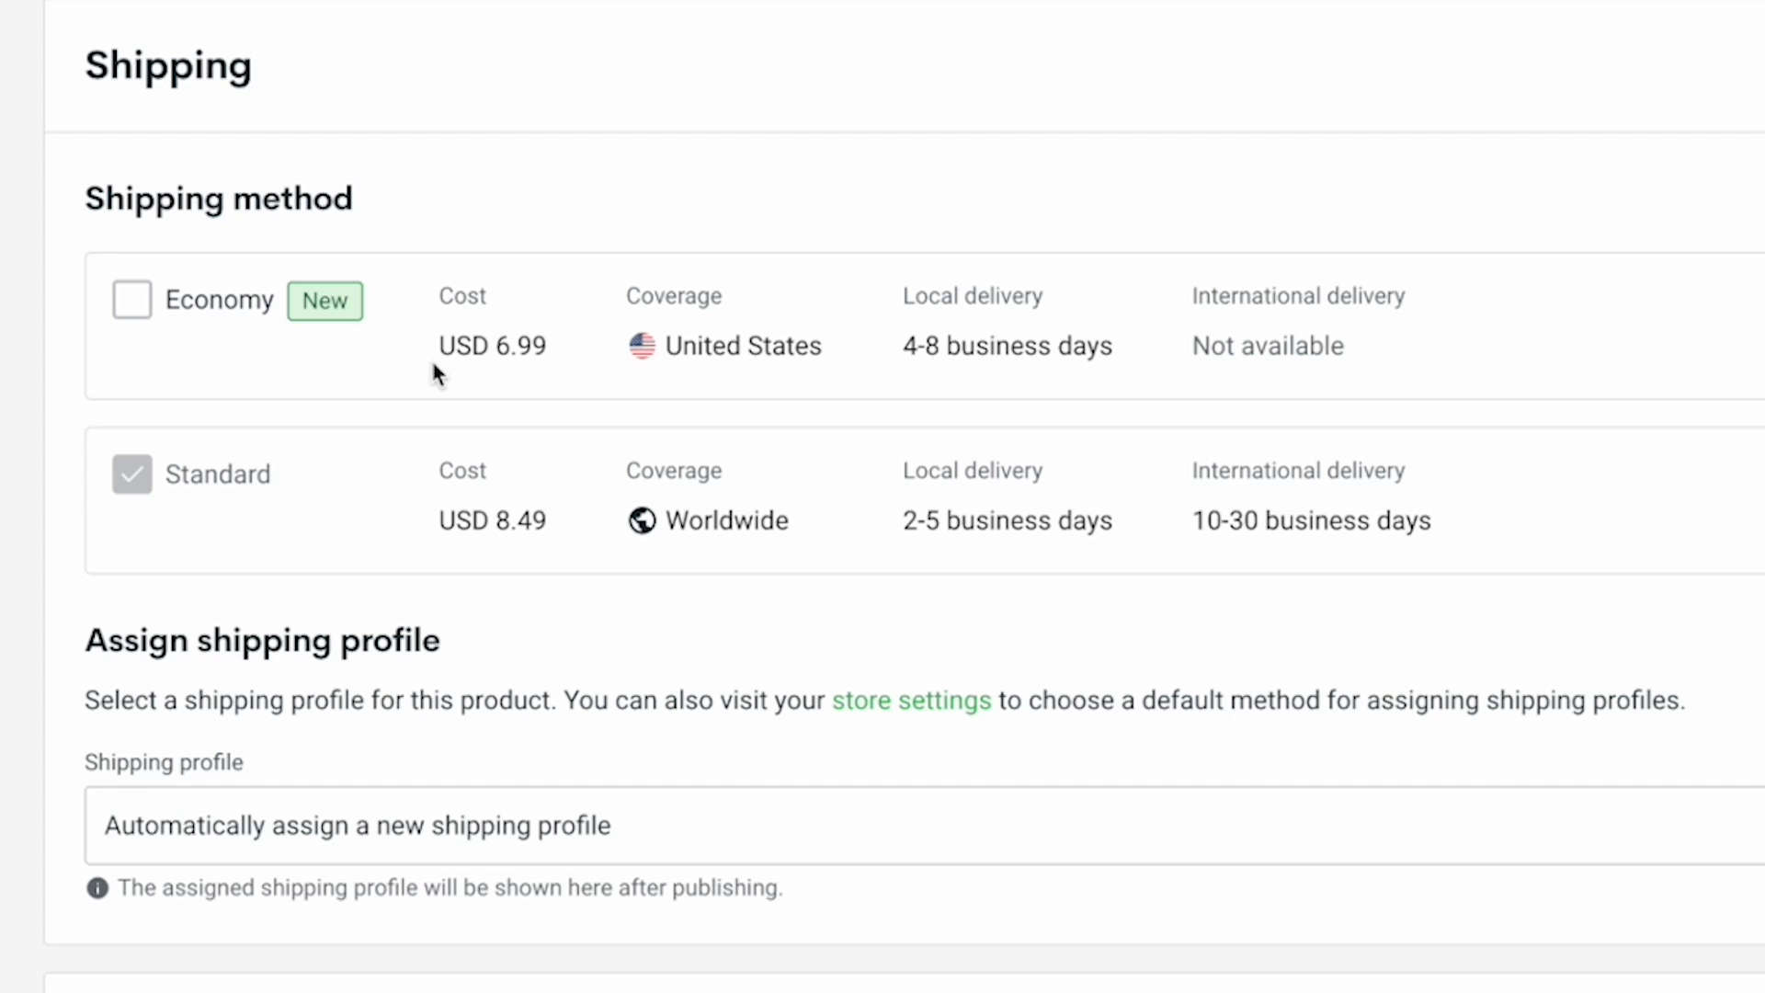
pyautogui.moveTo(470, 353); pyautogui.dragTo(554, 356)
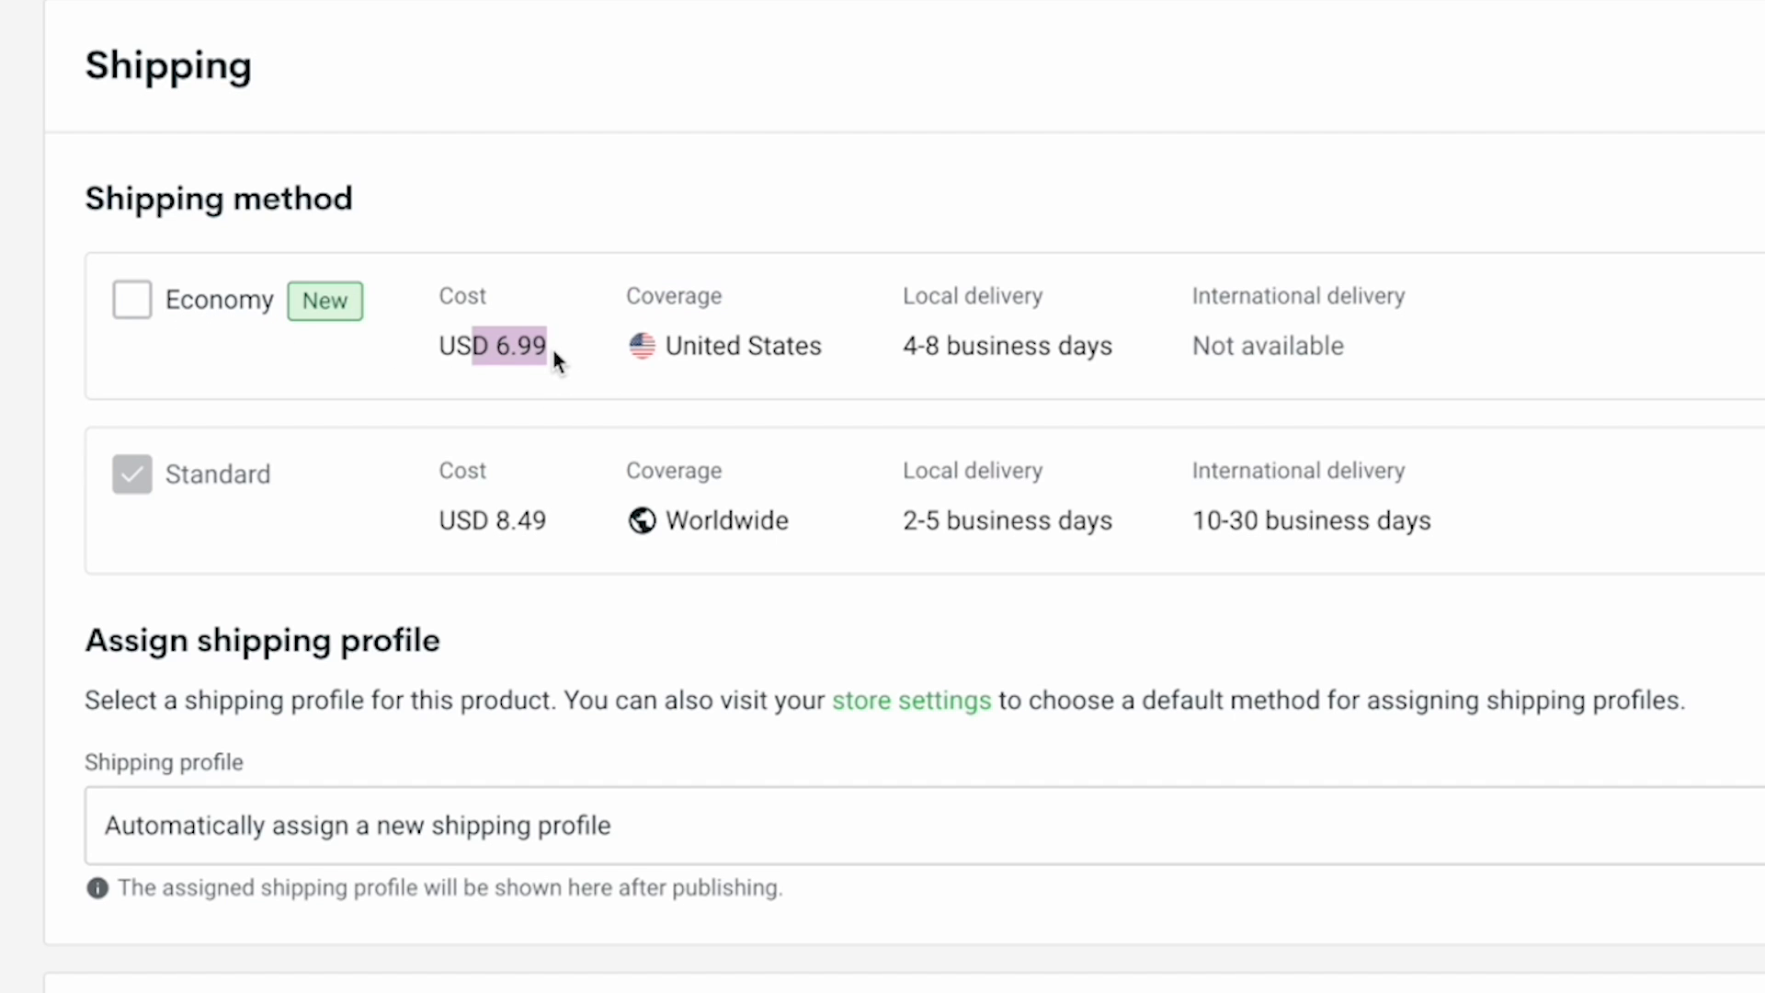
pyautogui.click(553, 357)
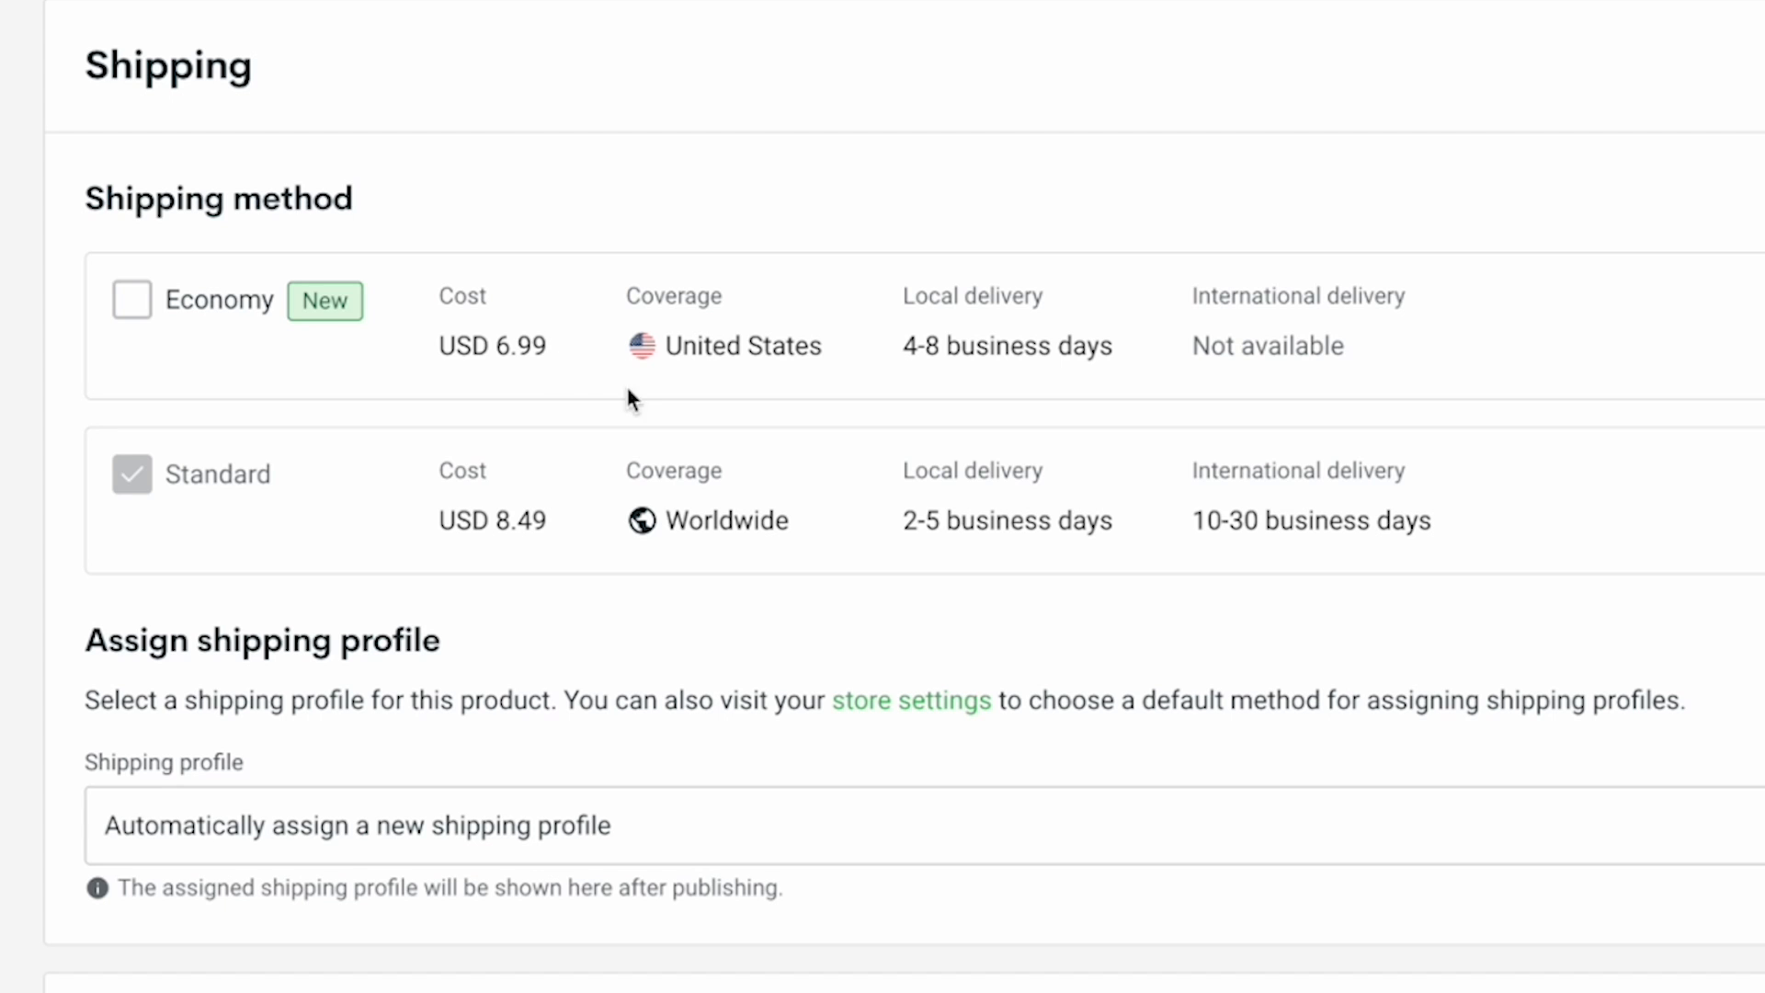
pyautogui.moveTo(902, 349); pyautogui.dragTo(942, 351)
pyautogui.click(799, 384)
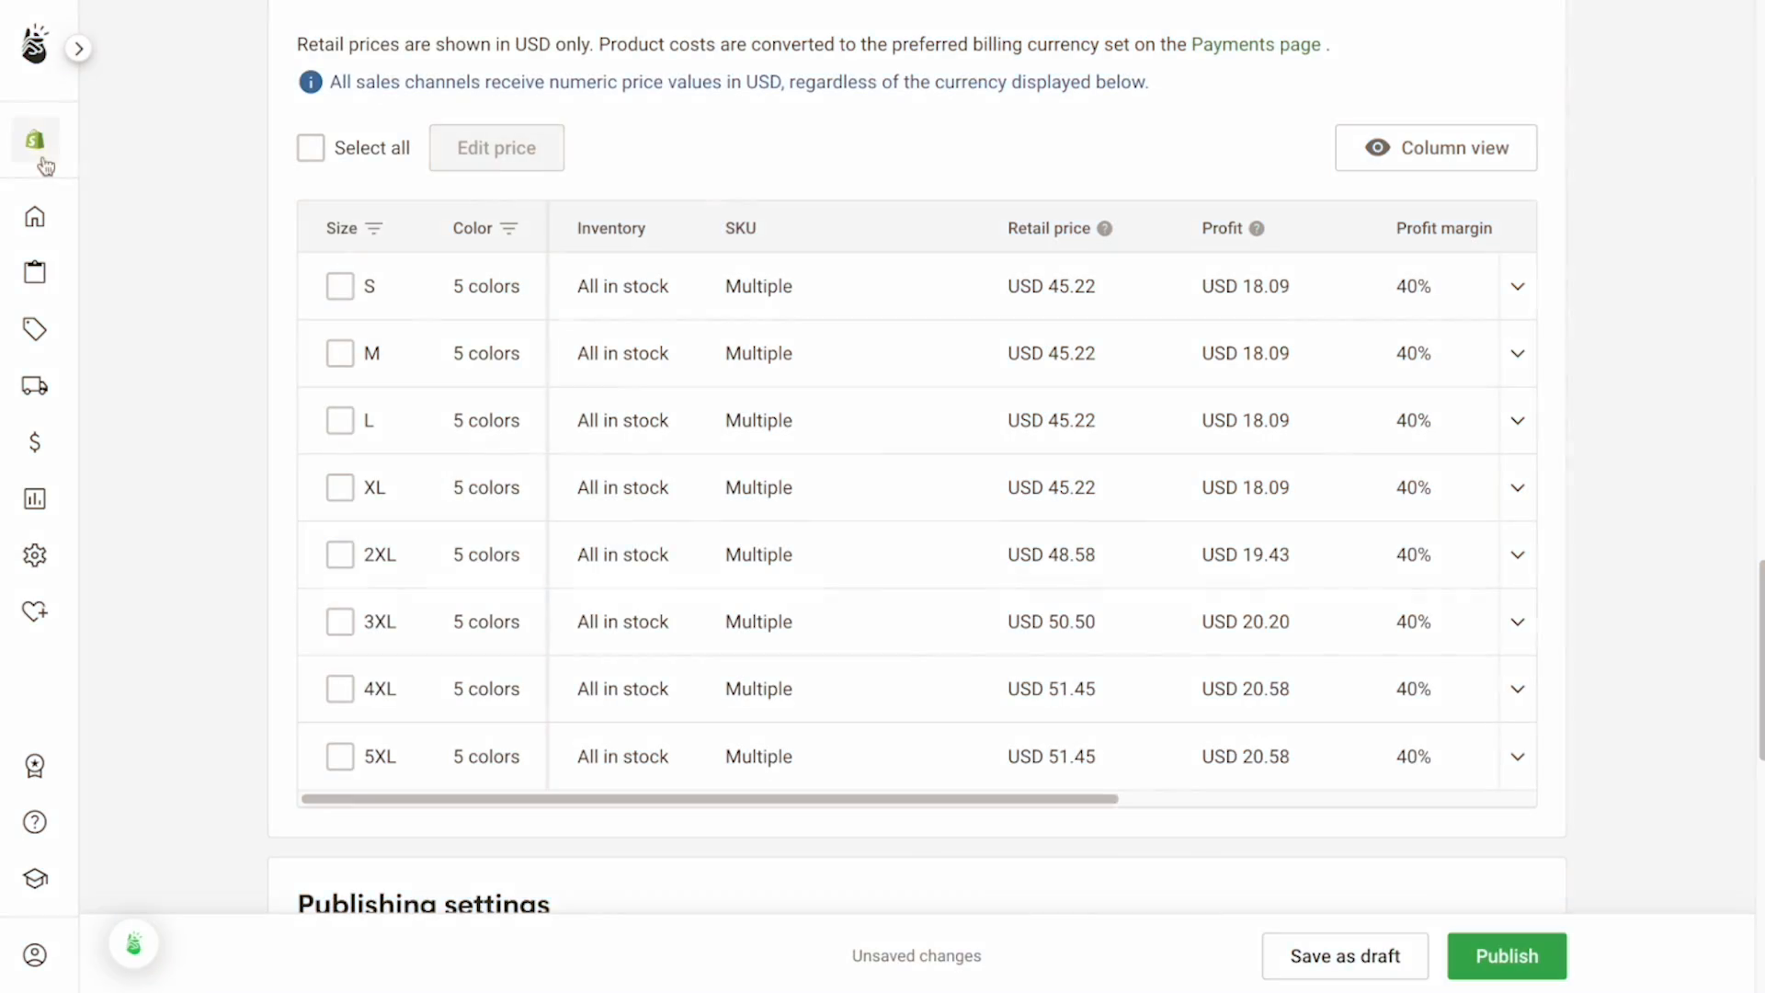
# Select all size variants of the hoodie and set their profit to USD 12.
pyautogui.click(311, 147)
pyautogui.click(570, 153)
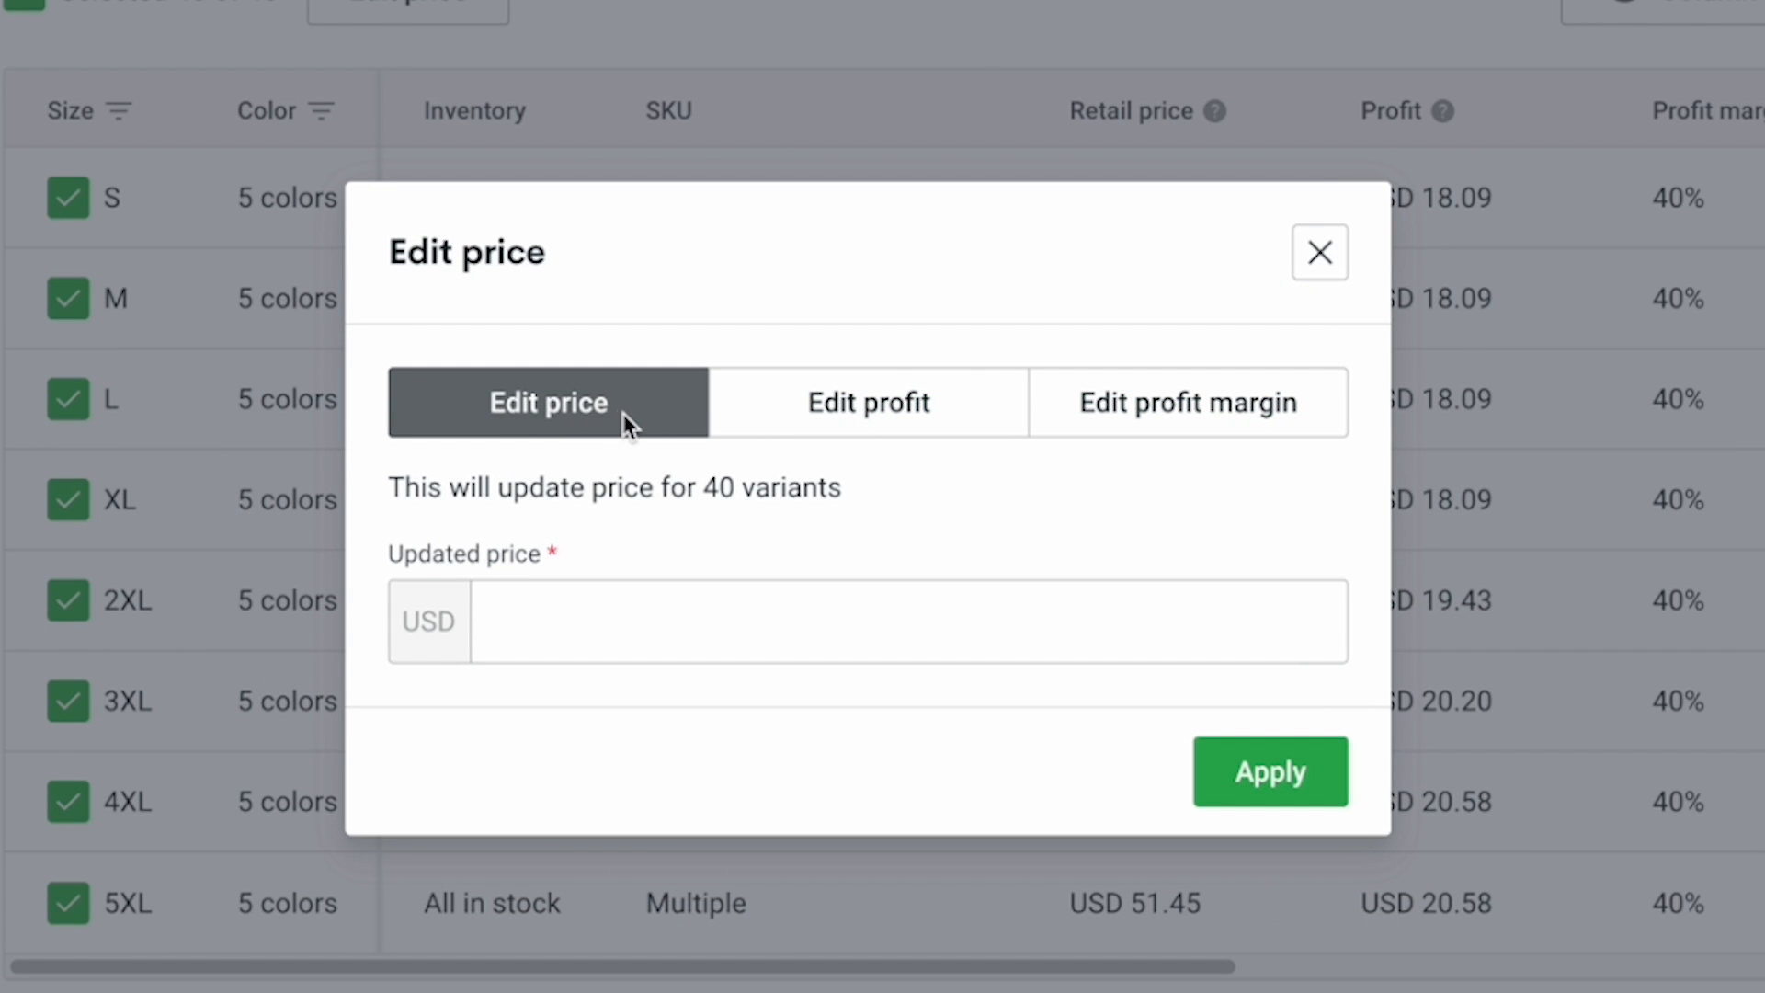
pyautogui.click(746, 416)
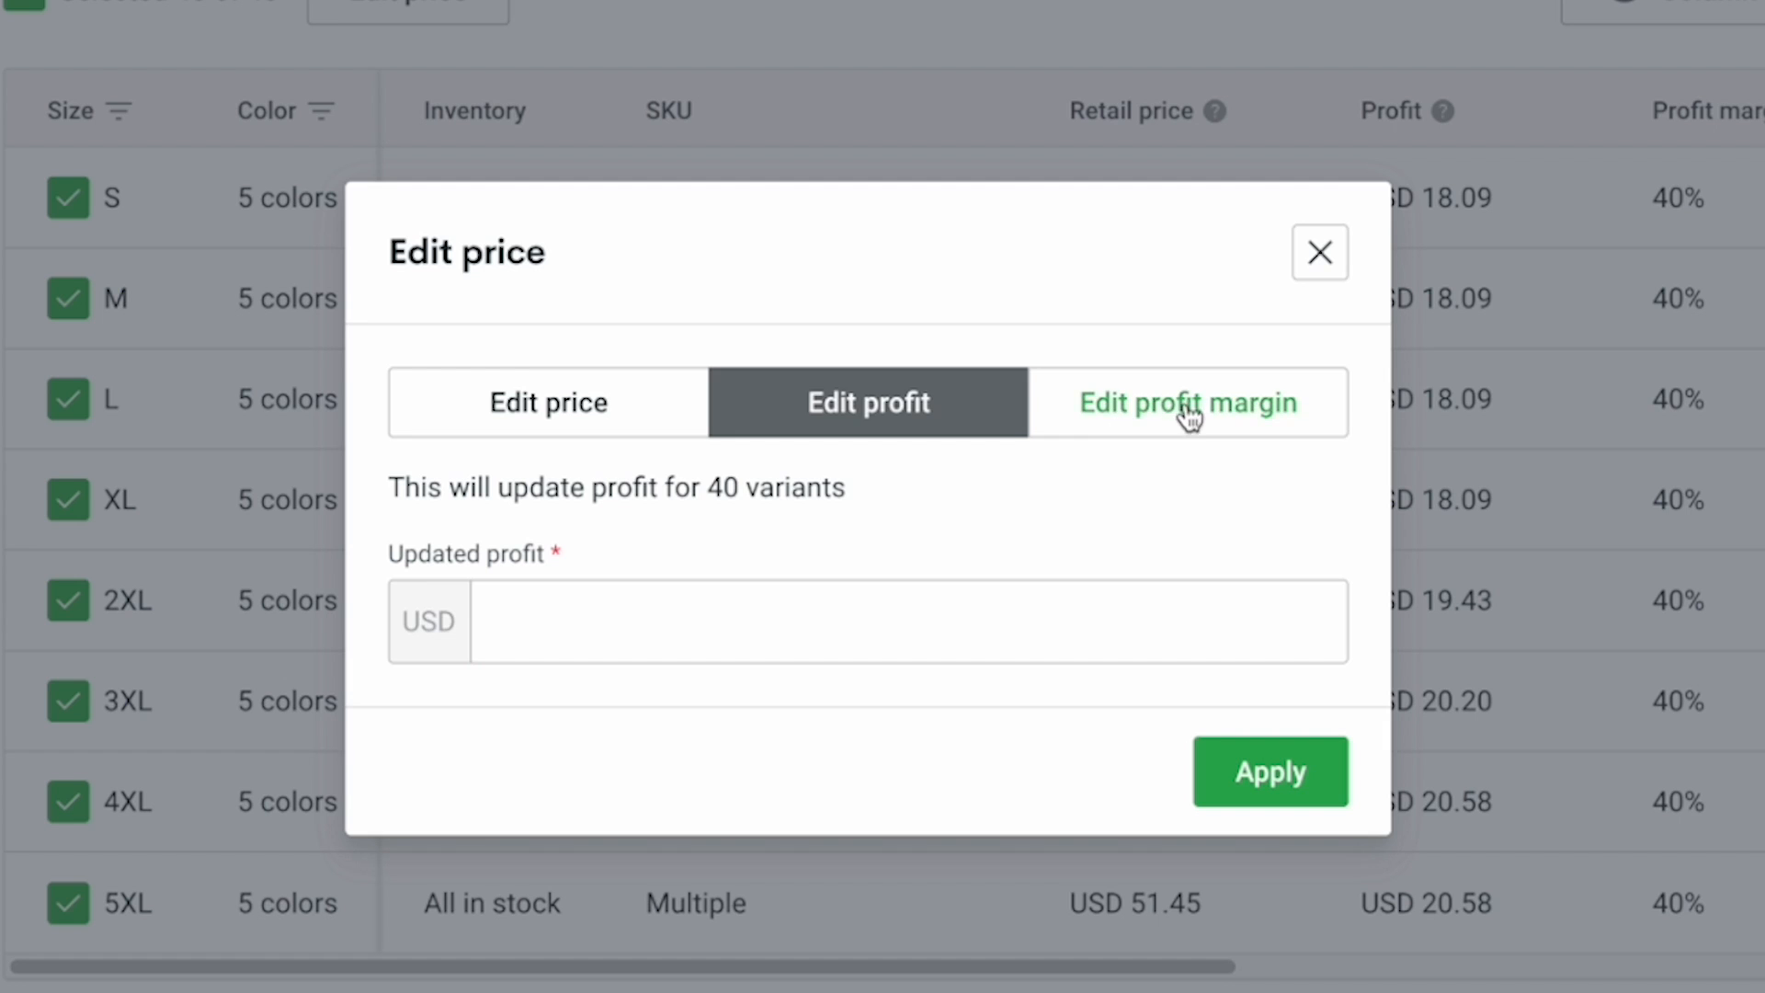
pyautogui.click(1188, 415)
pyautogui.click(802, 427)
pyautogui.click(555, 624)
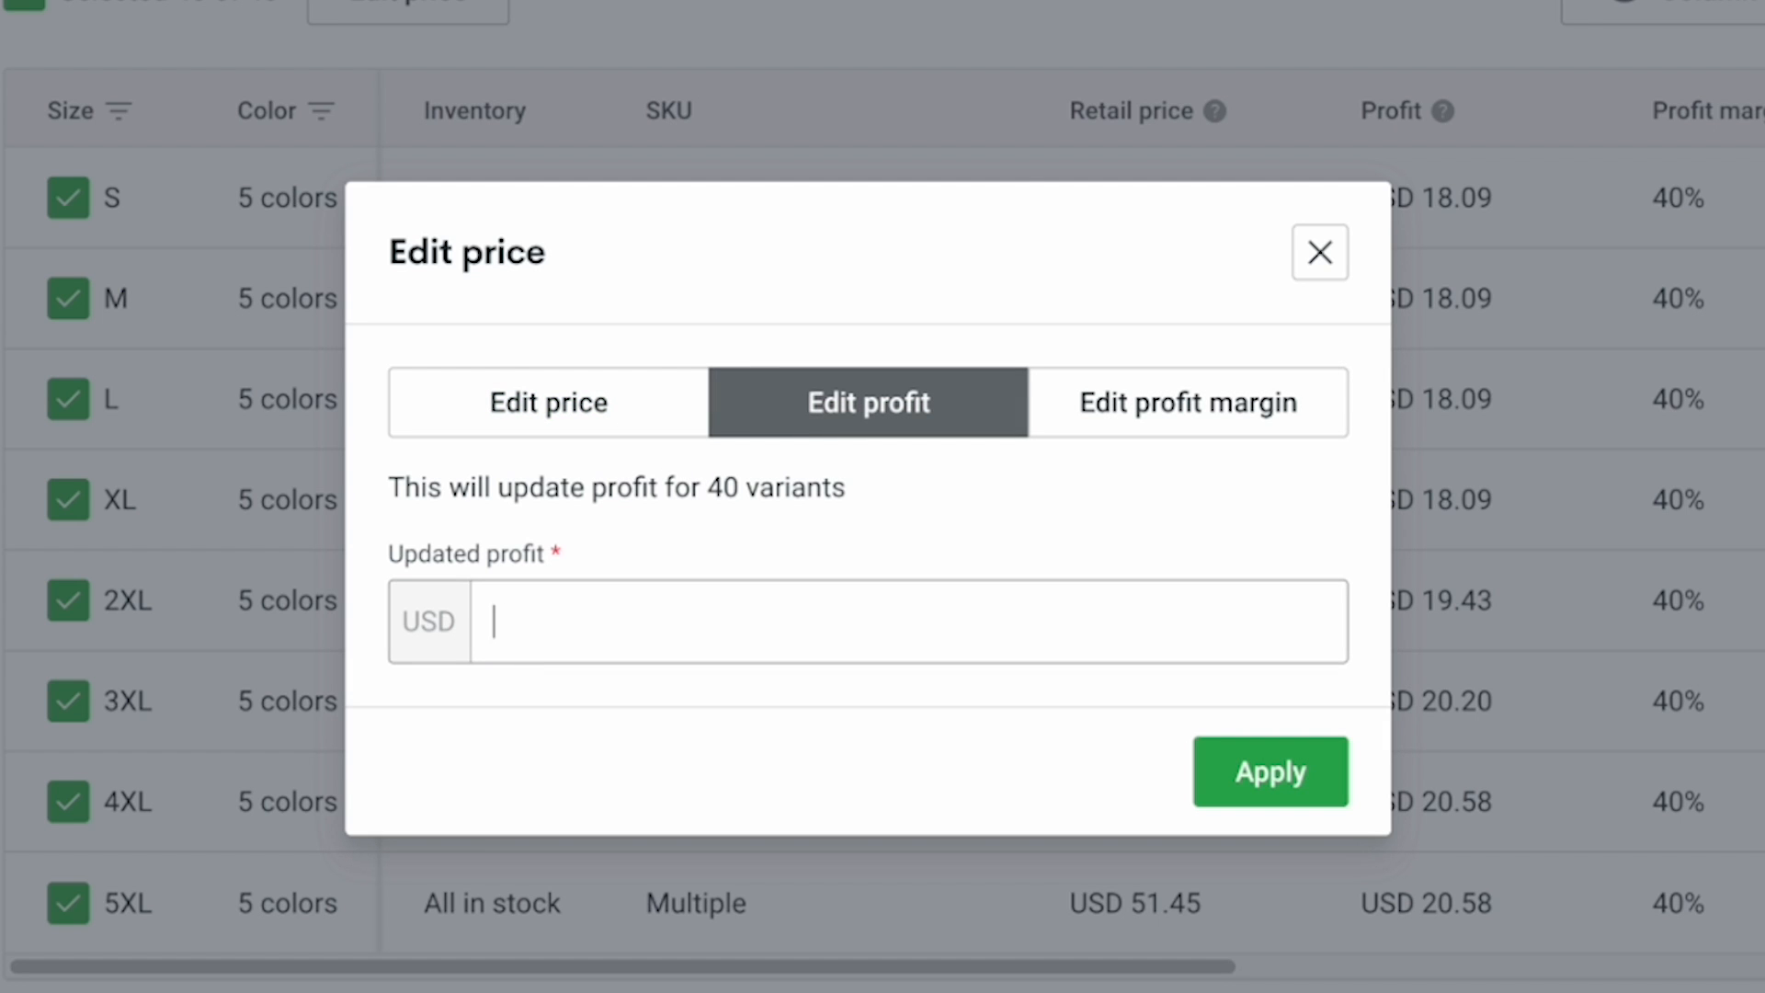
pyautogui.write('12')
pyautogui.click(1195, 769)
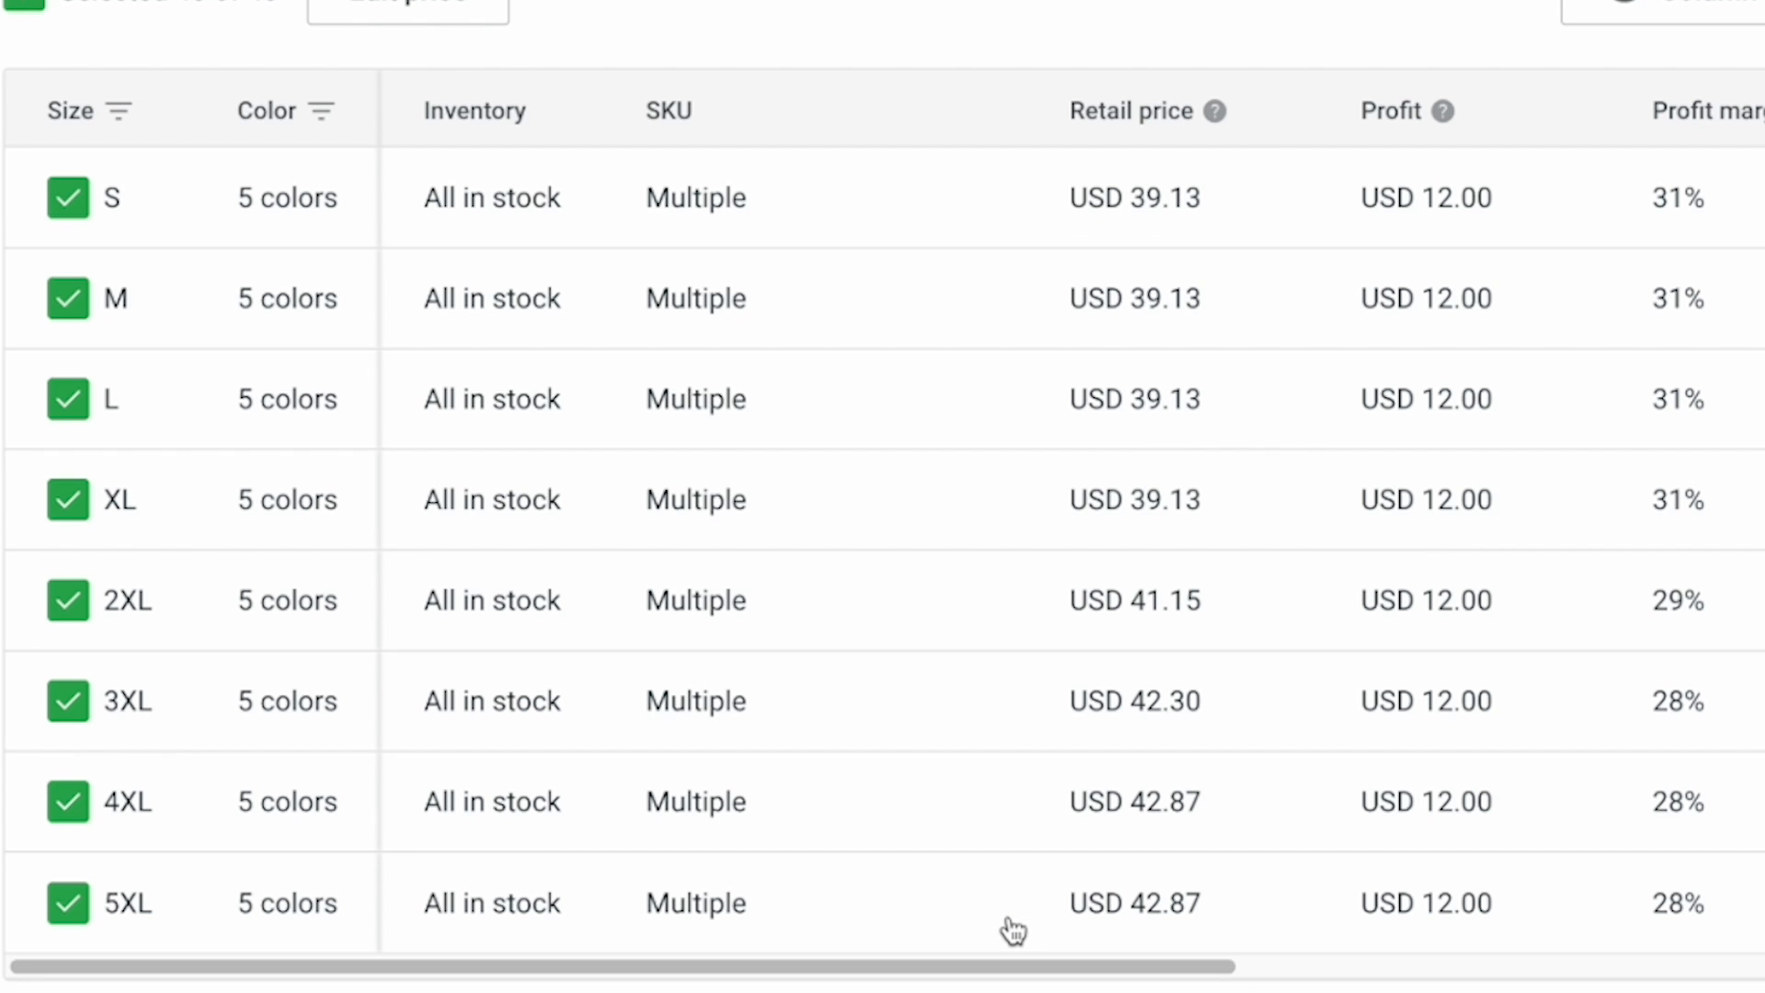
# Set the profit of all selected variants to USD 15.
pyautogui.click(366, 6)
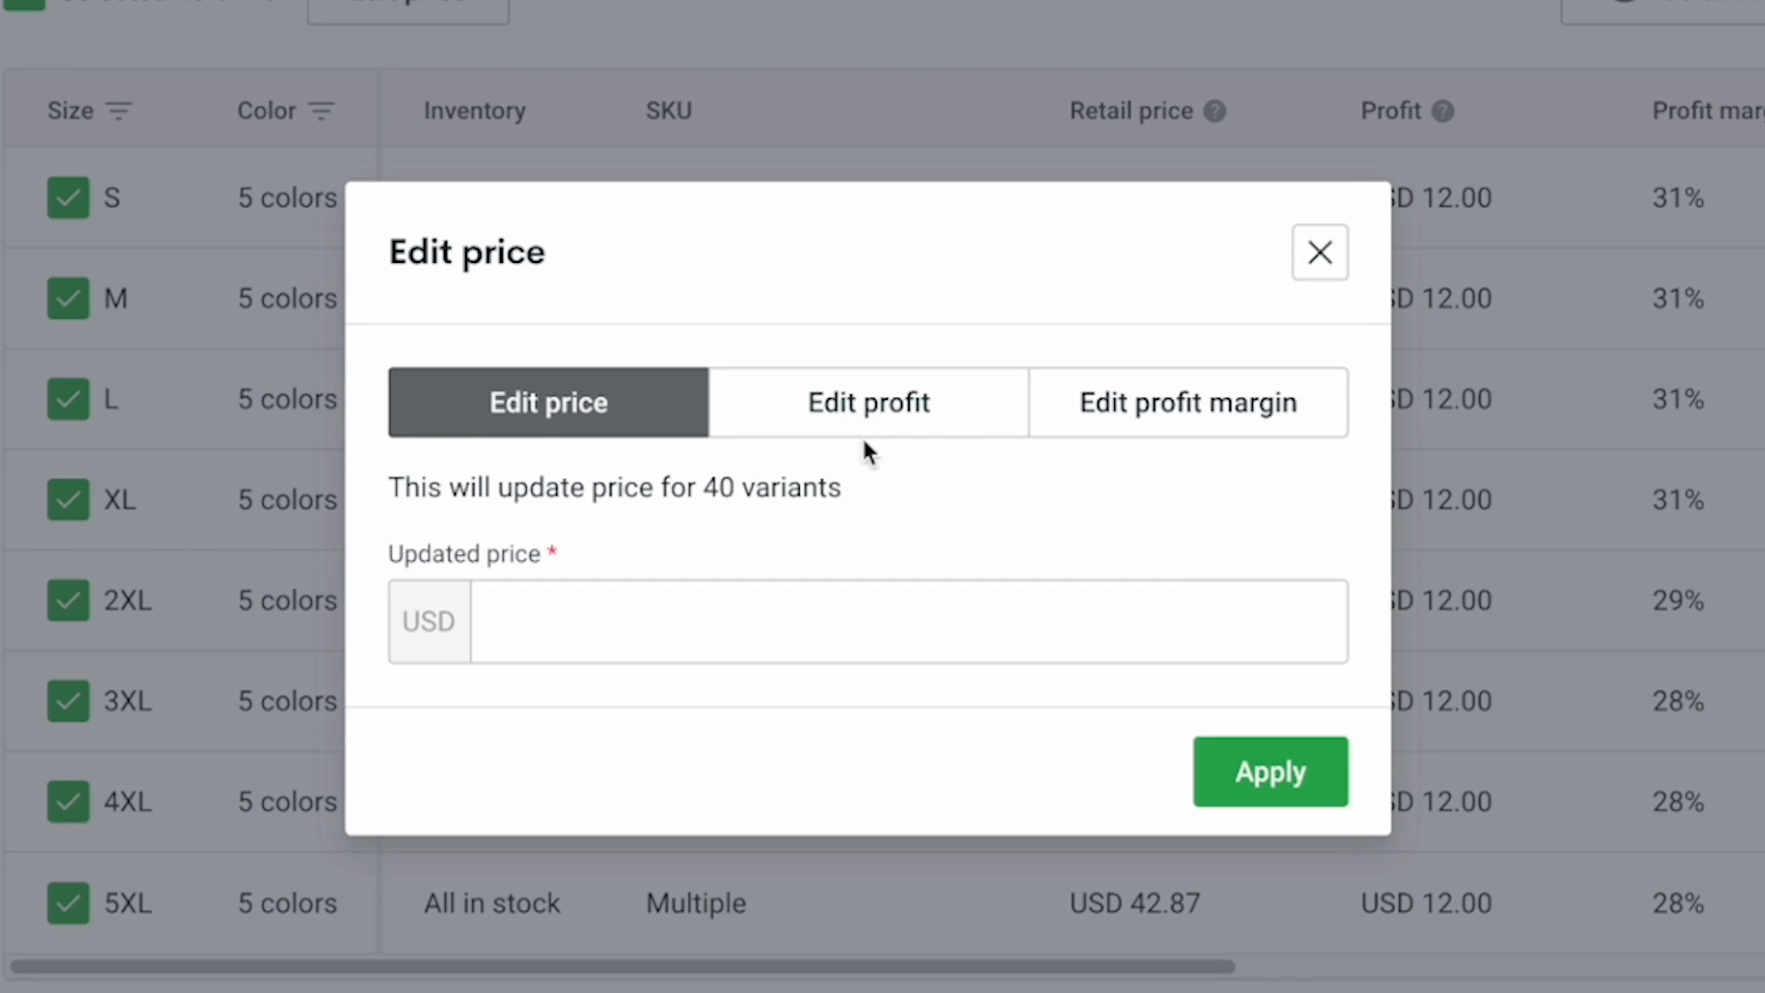
pyautogui.click(897, 413)
pyautogui.click(662, 635)
pyautogui.write('15')
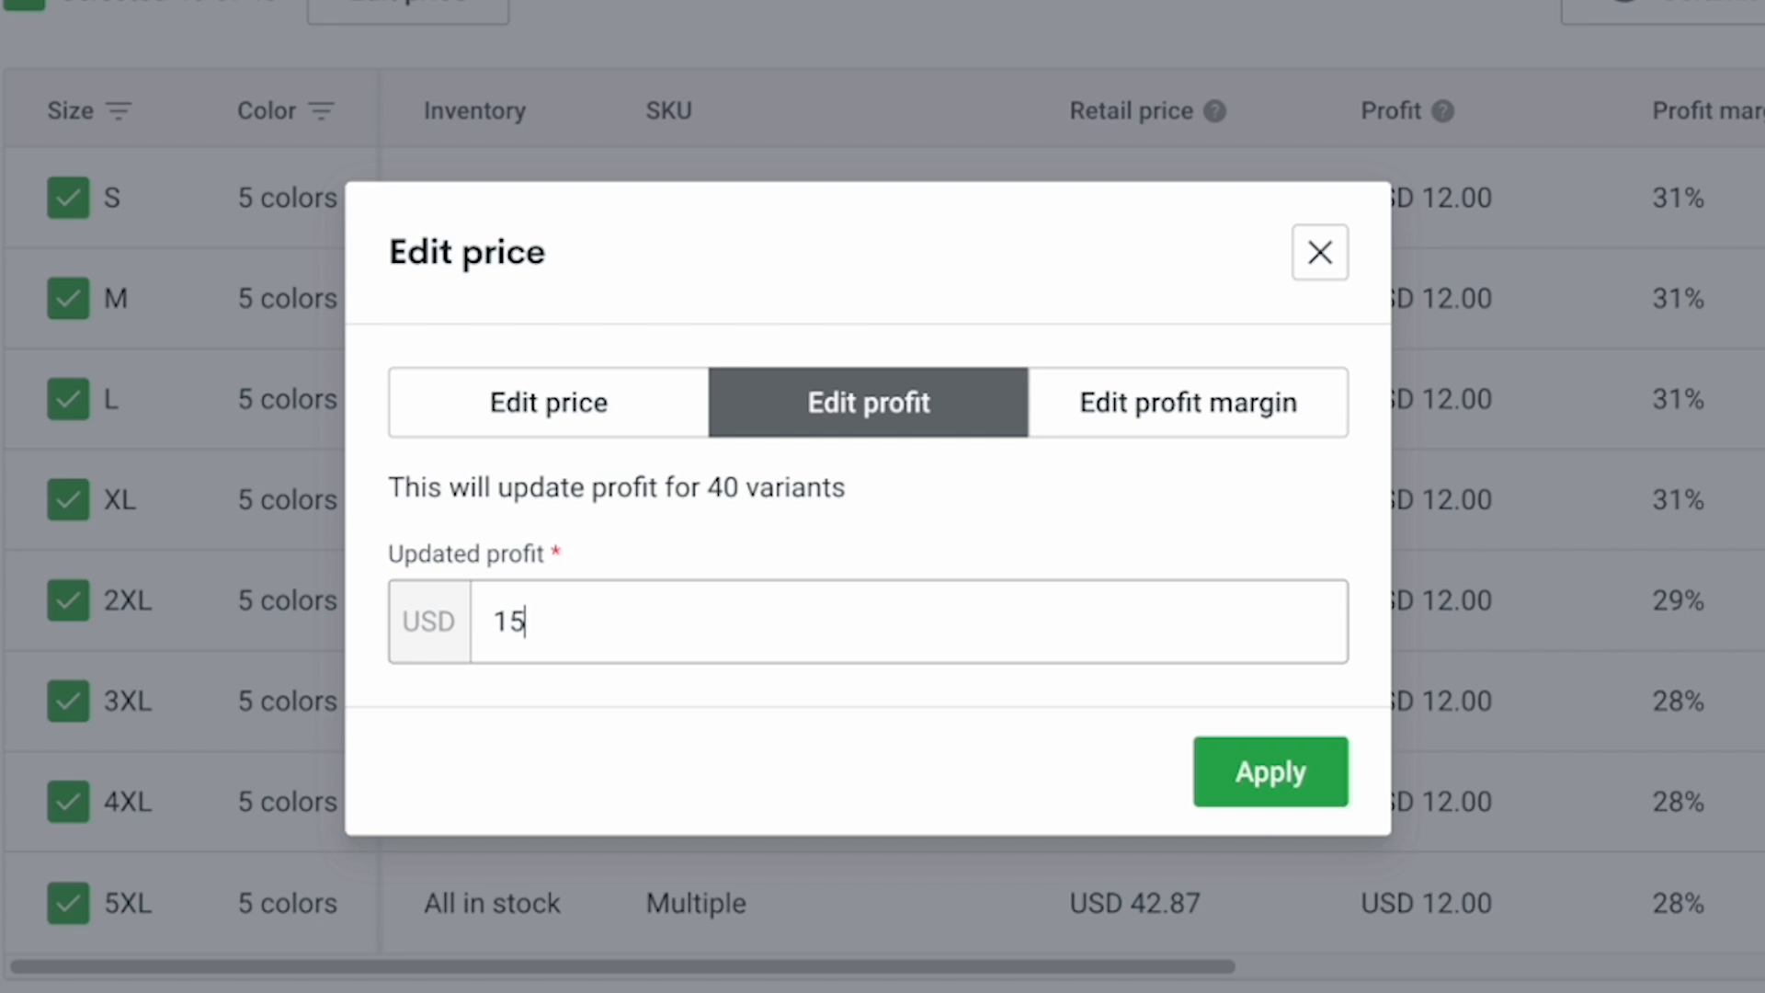
pyautogui.click(1255, 786)
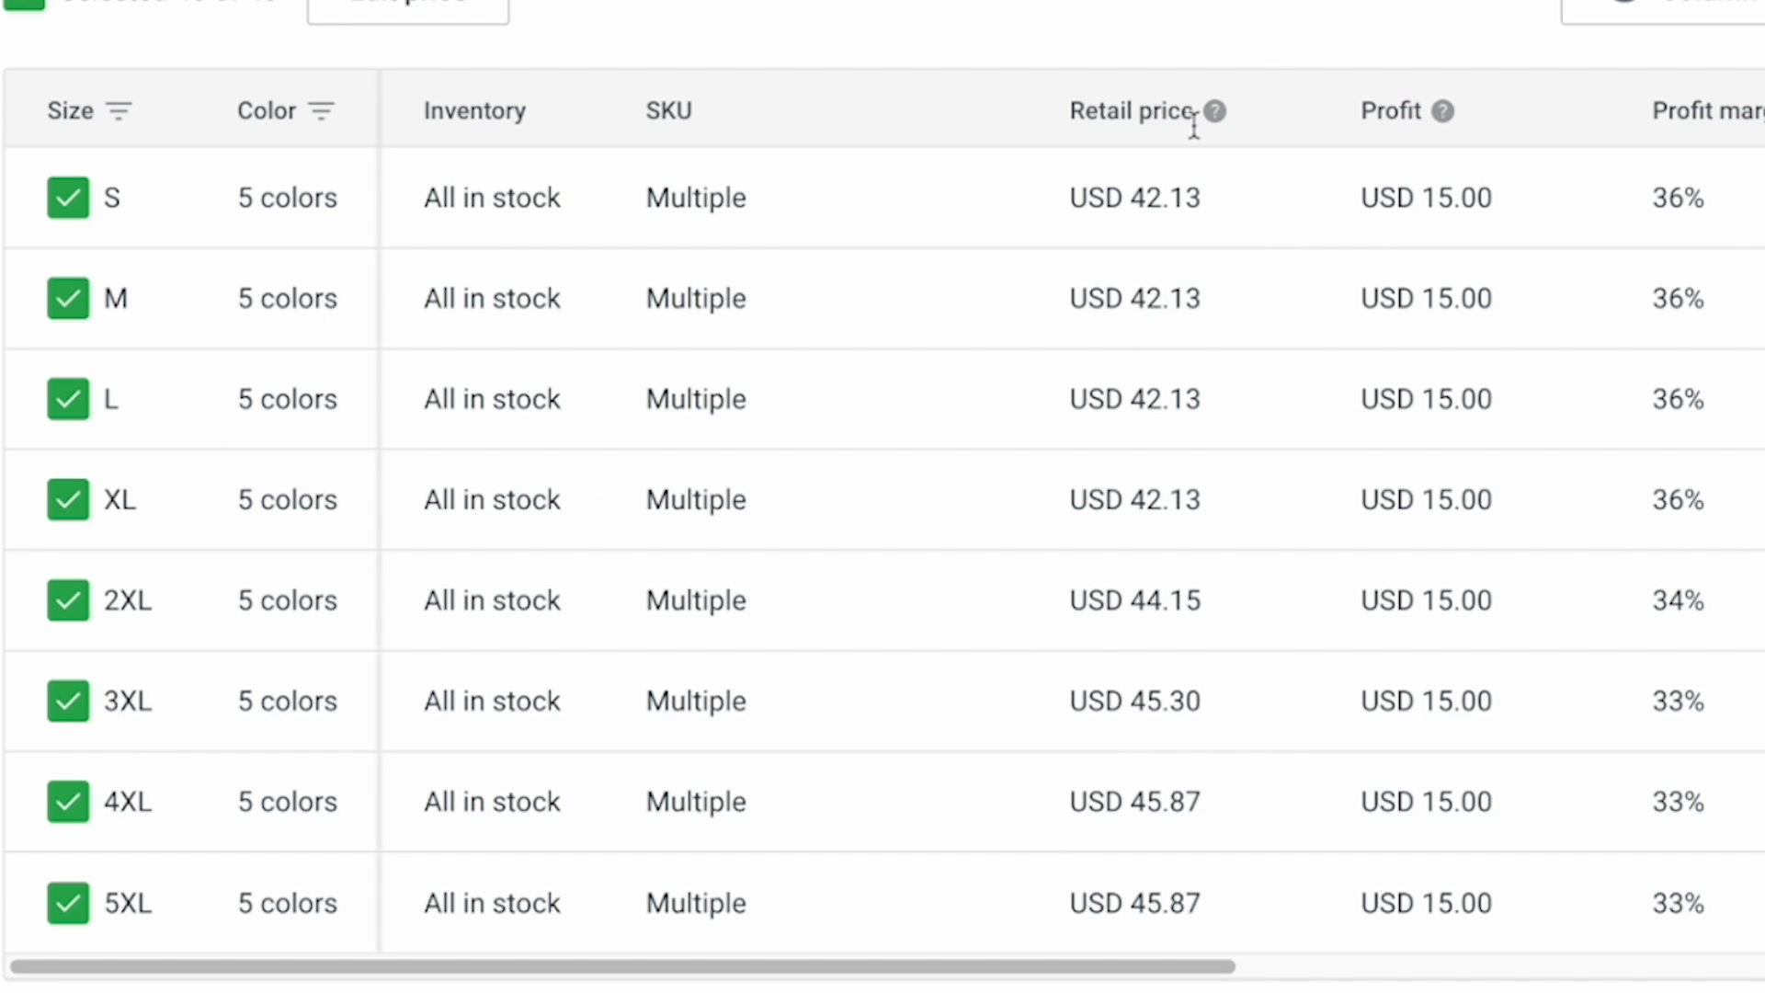
pyautogui.click(429, 11)
pyautogui.click(524, 651)
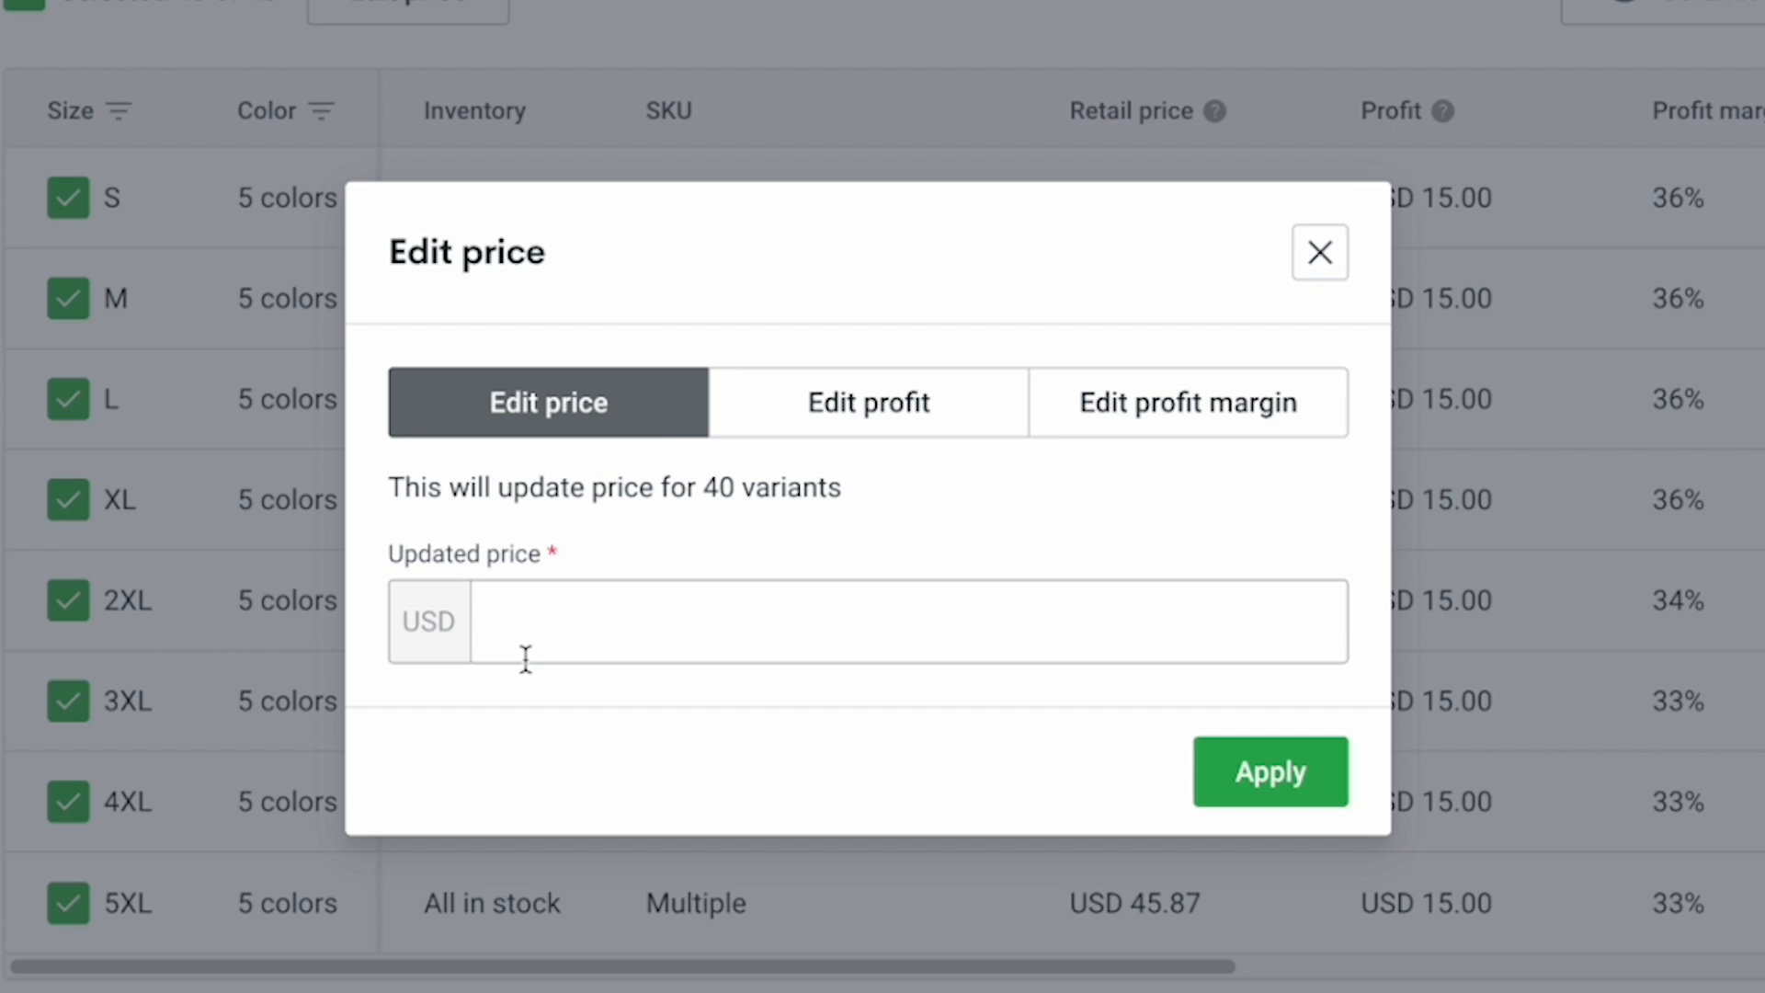
pyautogui.write('4')
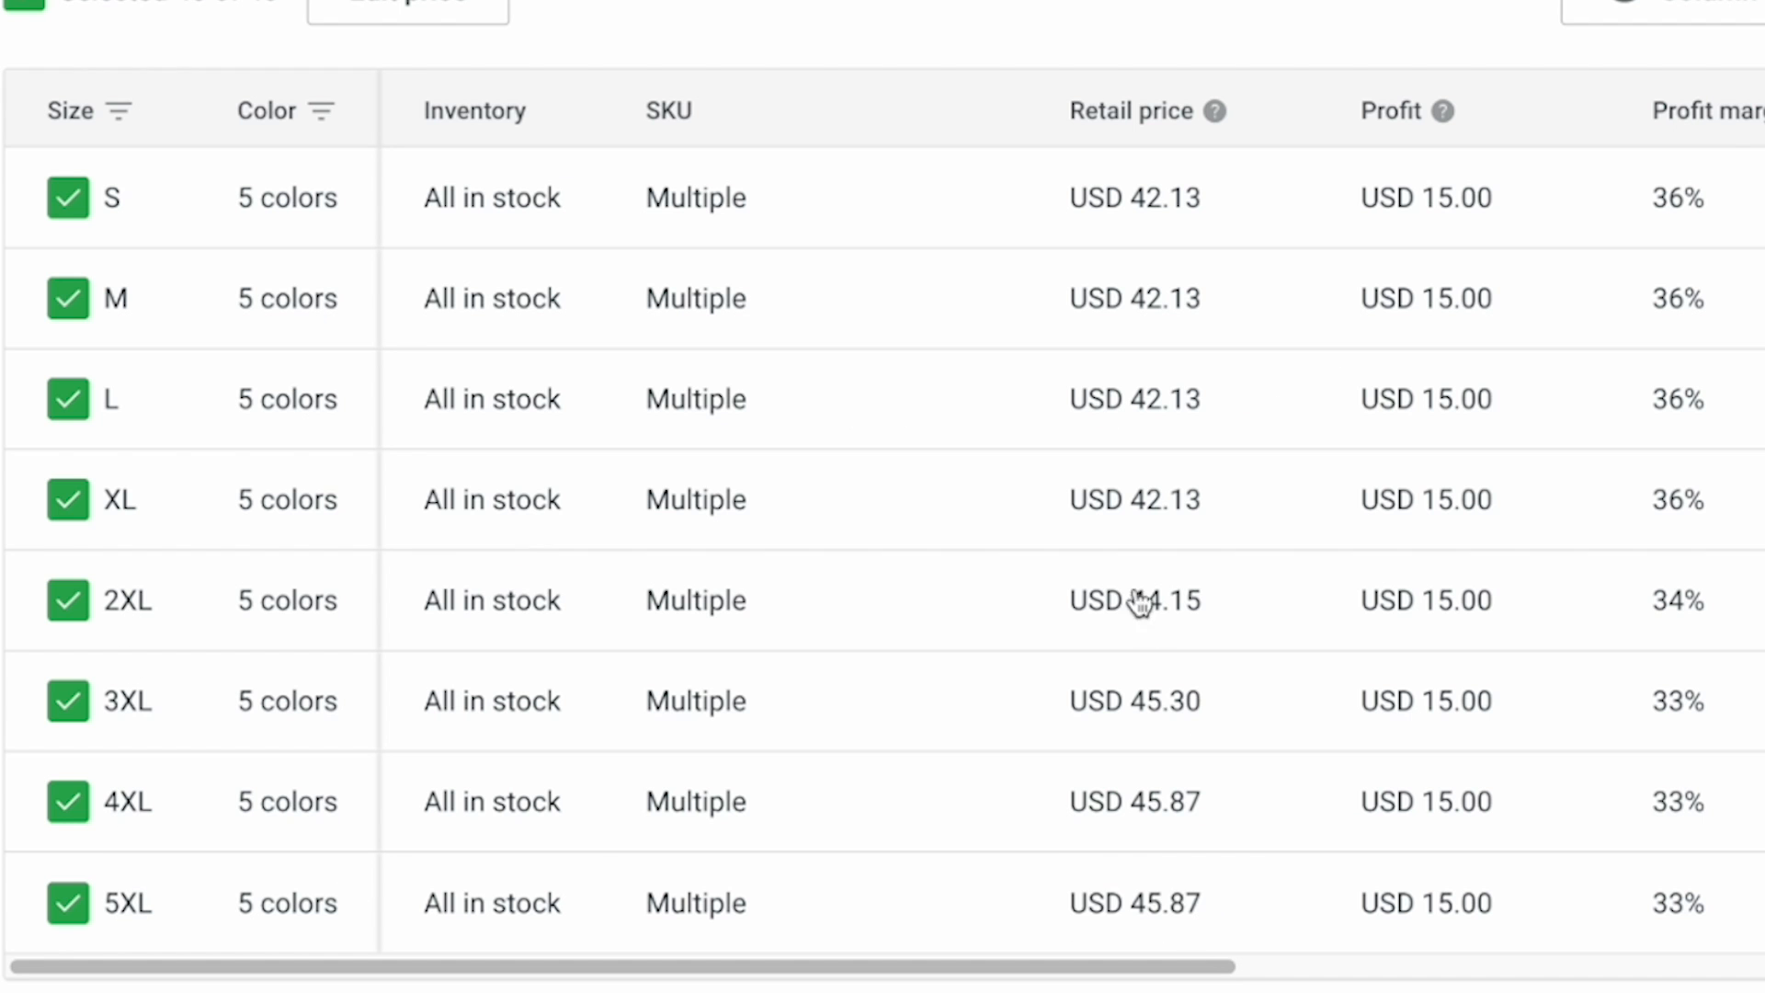
# Set the retail price to USD 42.00 for sizes S to XL and USD 46.00 for sizes 2XL to 5XL.
pyautogui.click(77, 611)
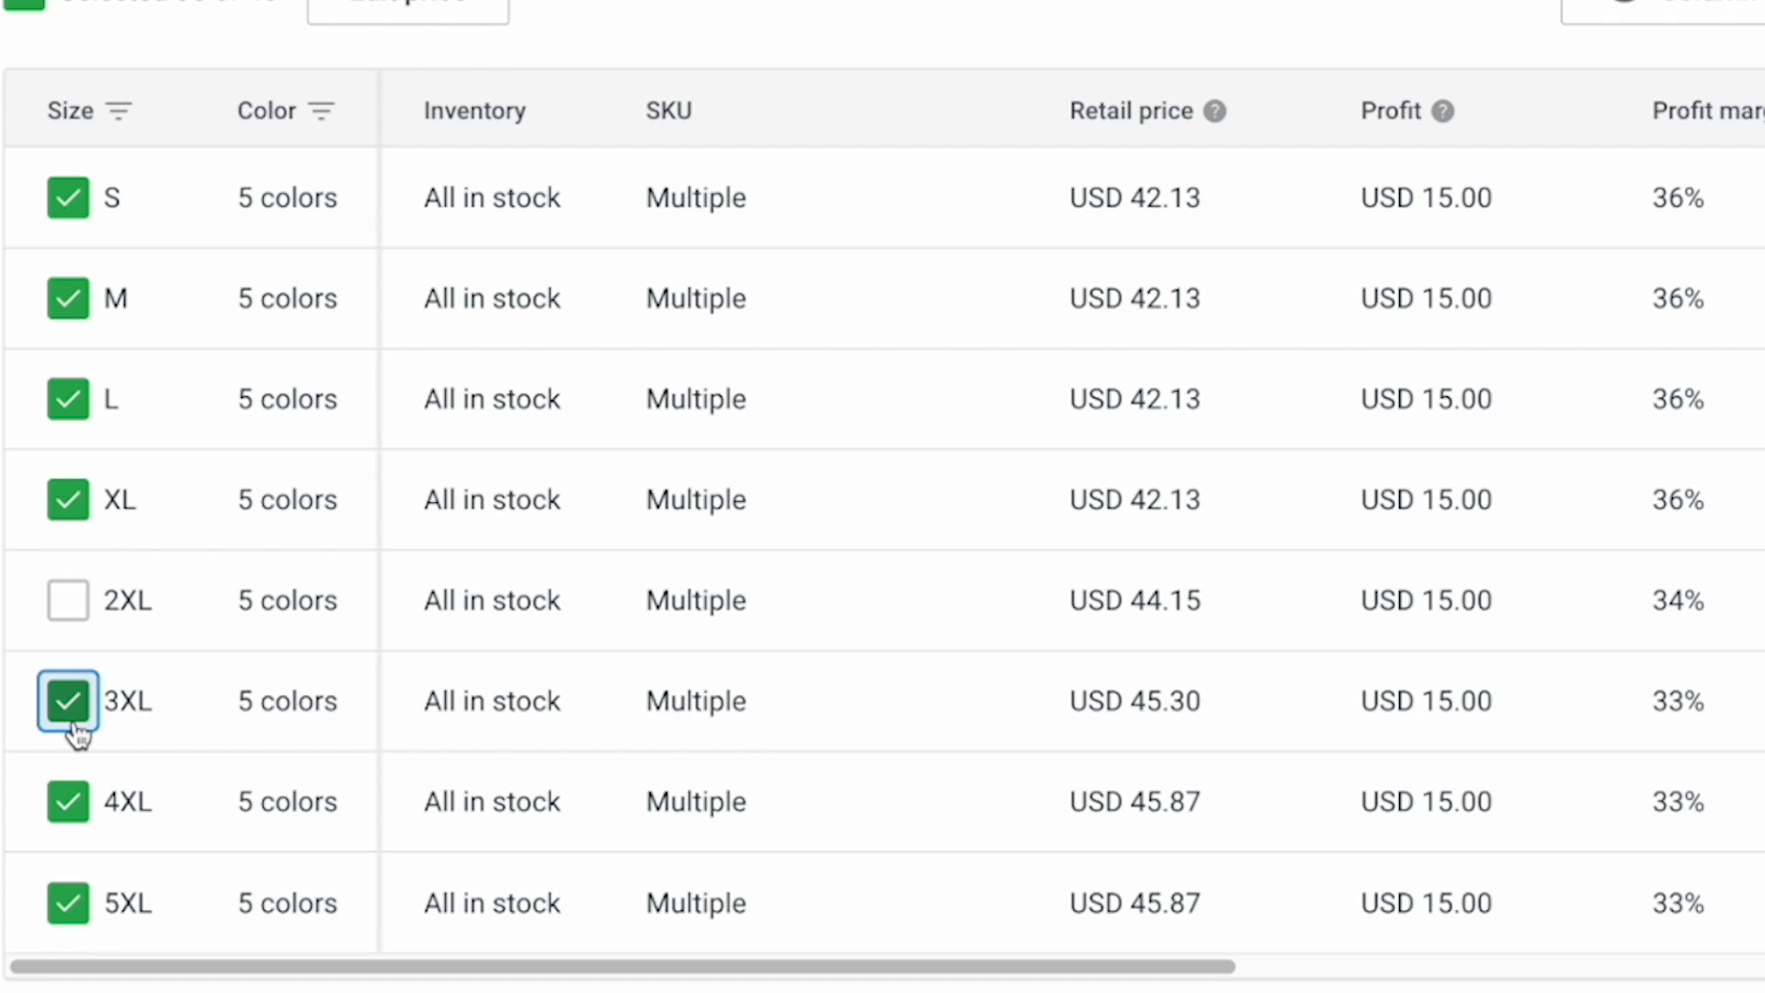
pyautogui.click(72, 713)
pyautogui.click(72, 803)
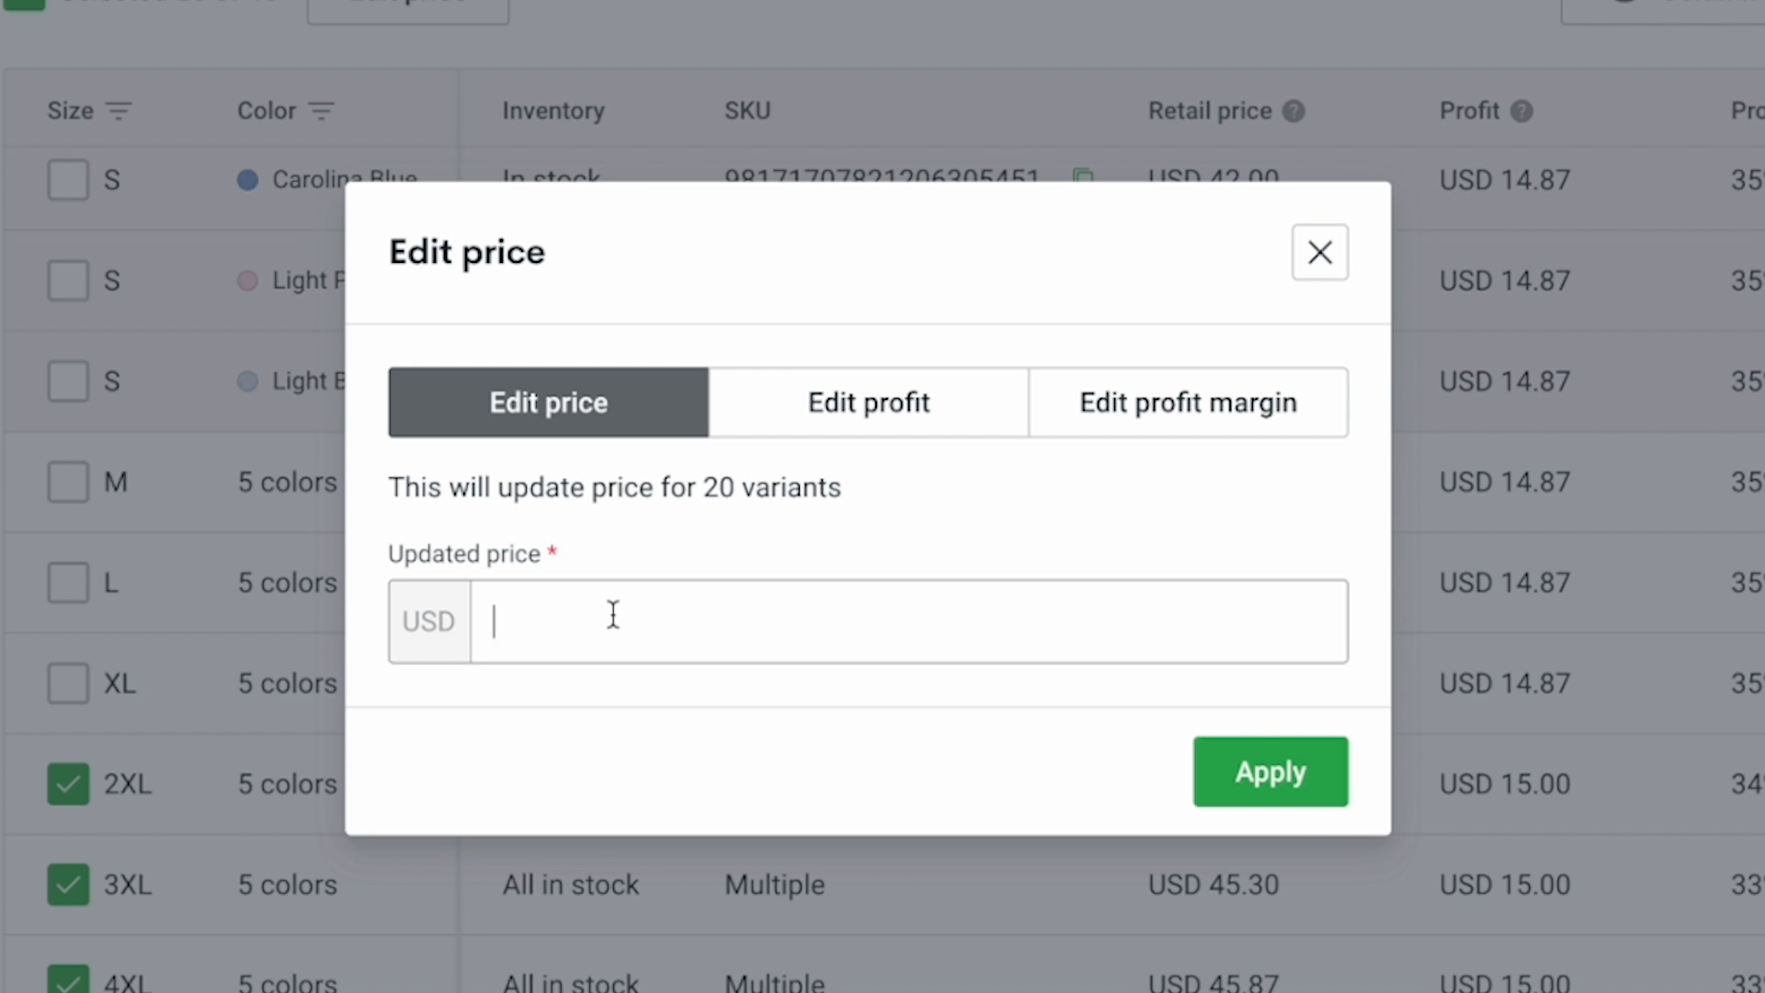
pyautogui.write('4')
pyautogui.write('6.00')
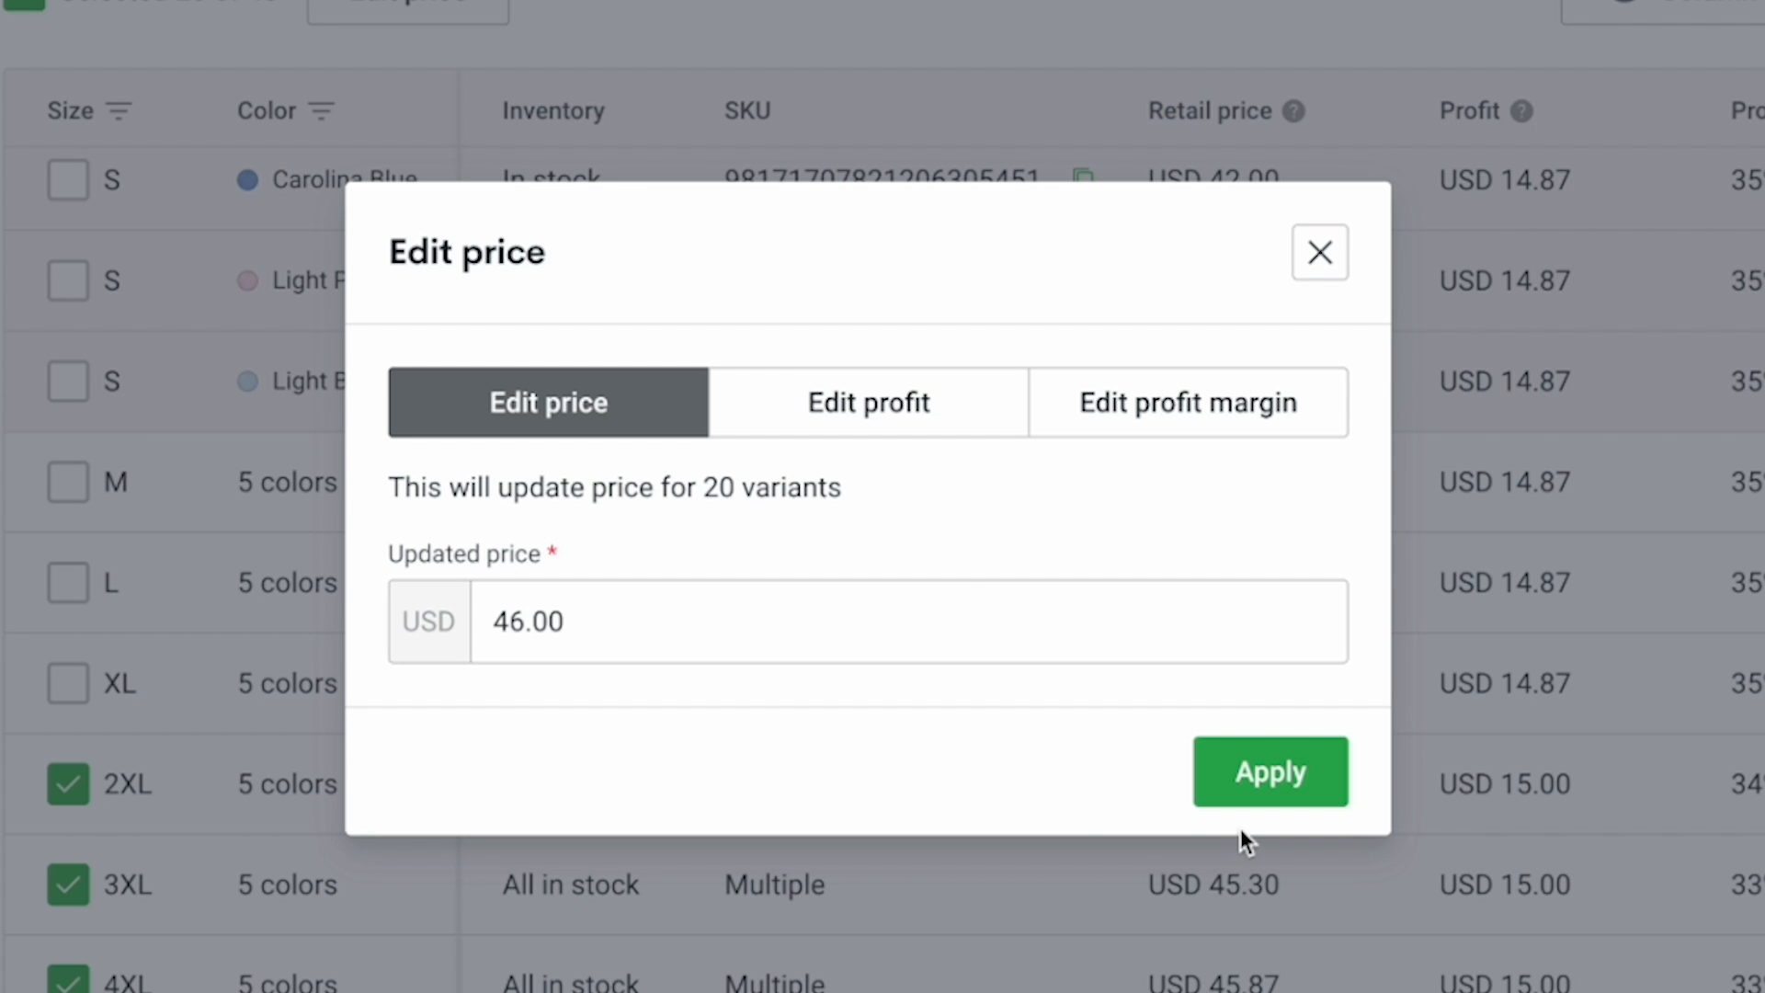
pyautogui.click(1243, 793)
# Go through the publishing settings and publish the hoodie listing to the Shopify store.
pyautogui.scroll(-10, 1747, 417)
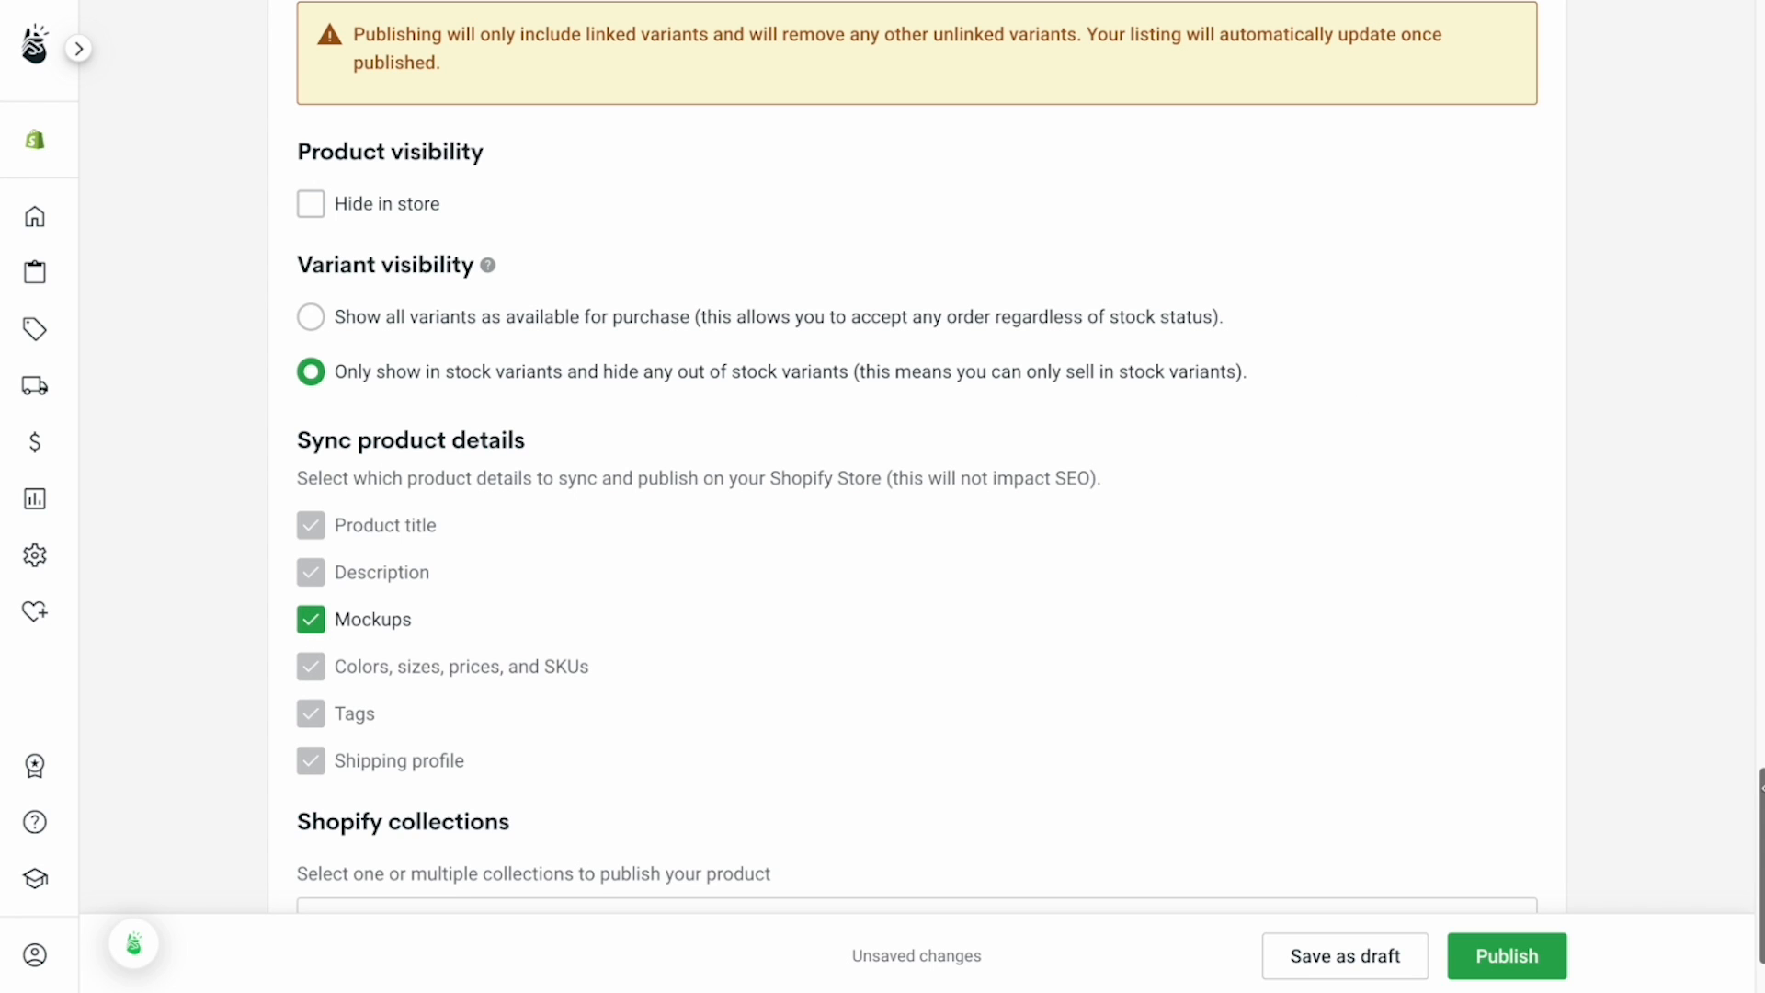
pyautogui.scroll(-2, 1747, 882)
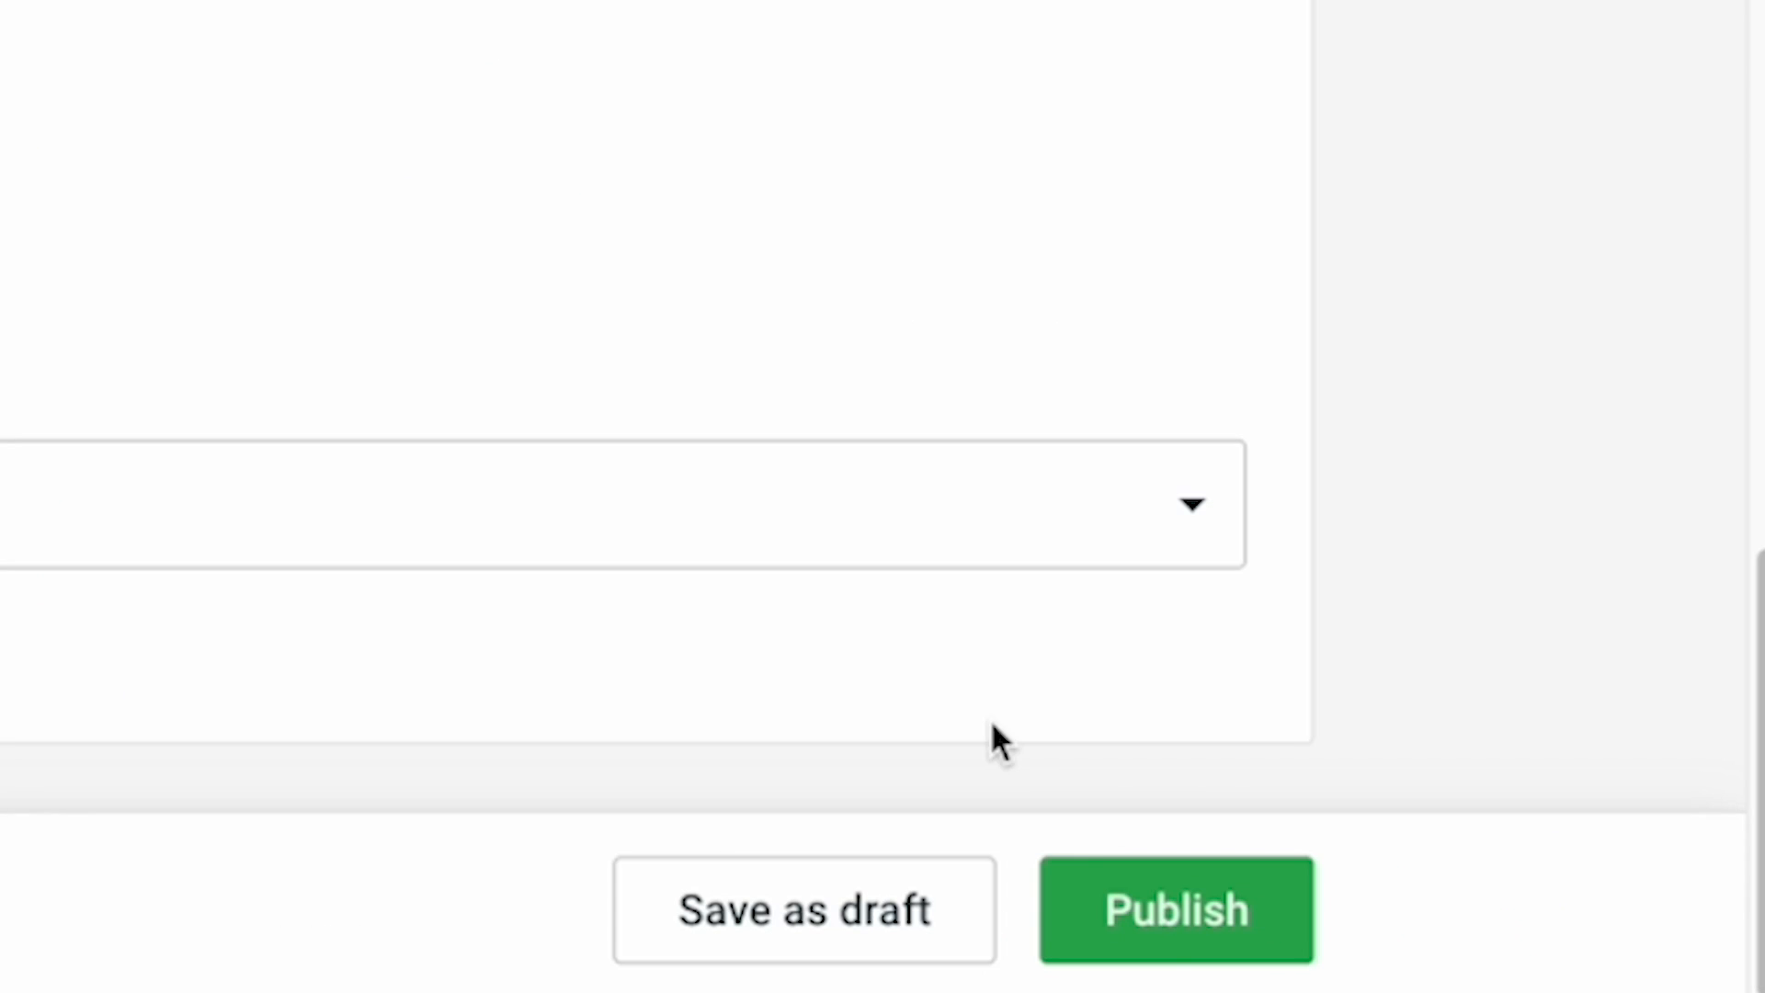
pyautogui.click(1164, 967)
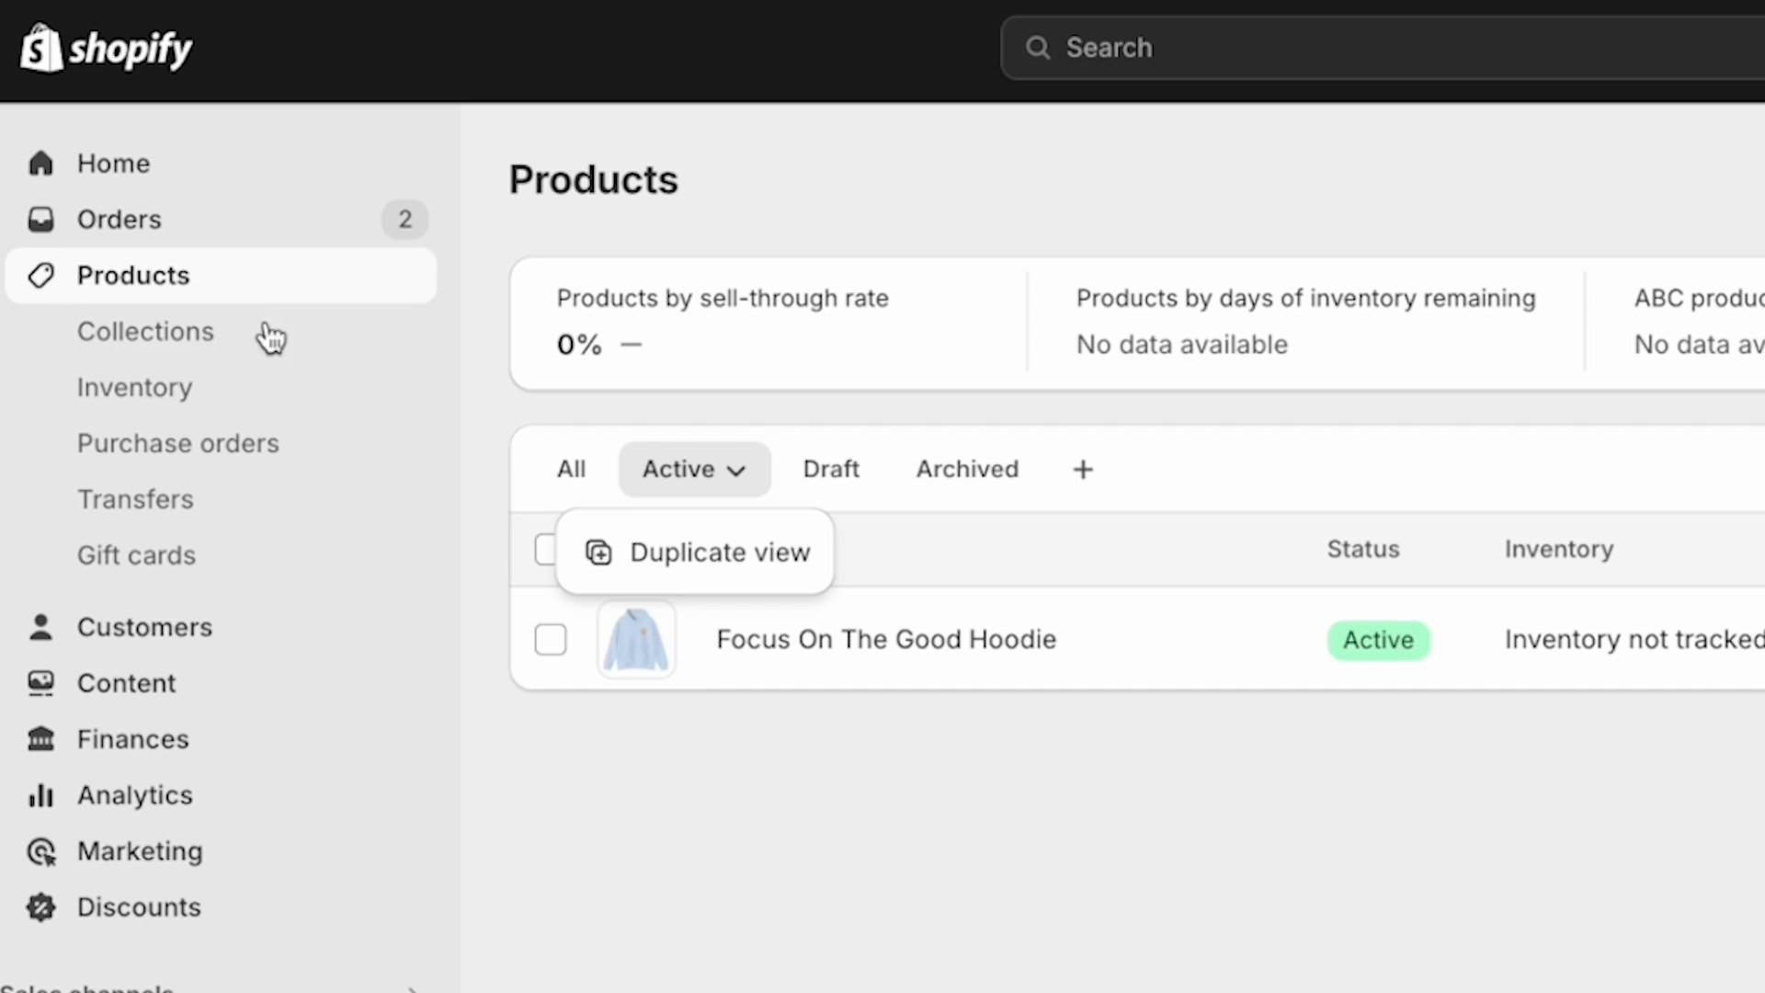
# Open the Focus On The Good Hoodie product in the Shopify admin and review its title and description.
pyautogui.click(740, 766)
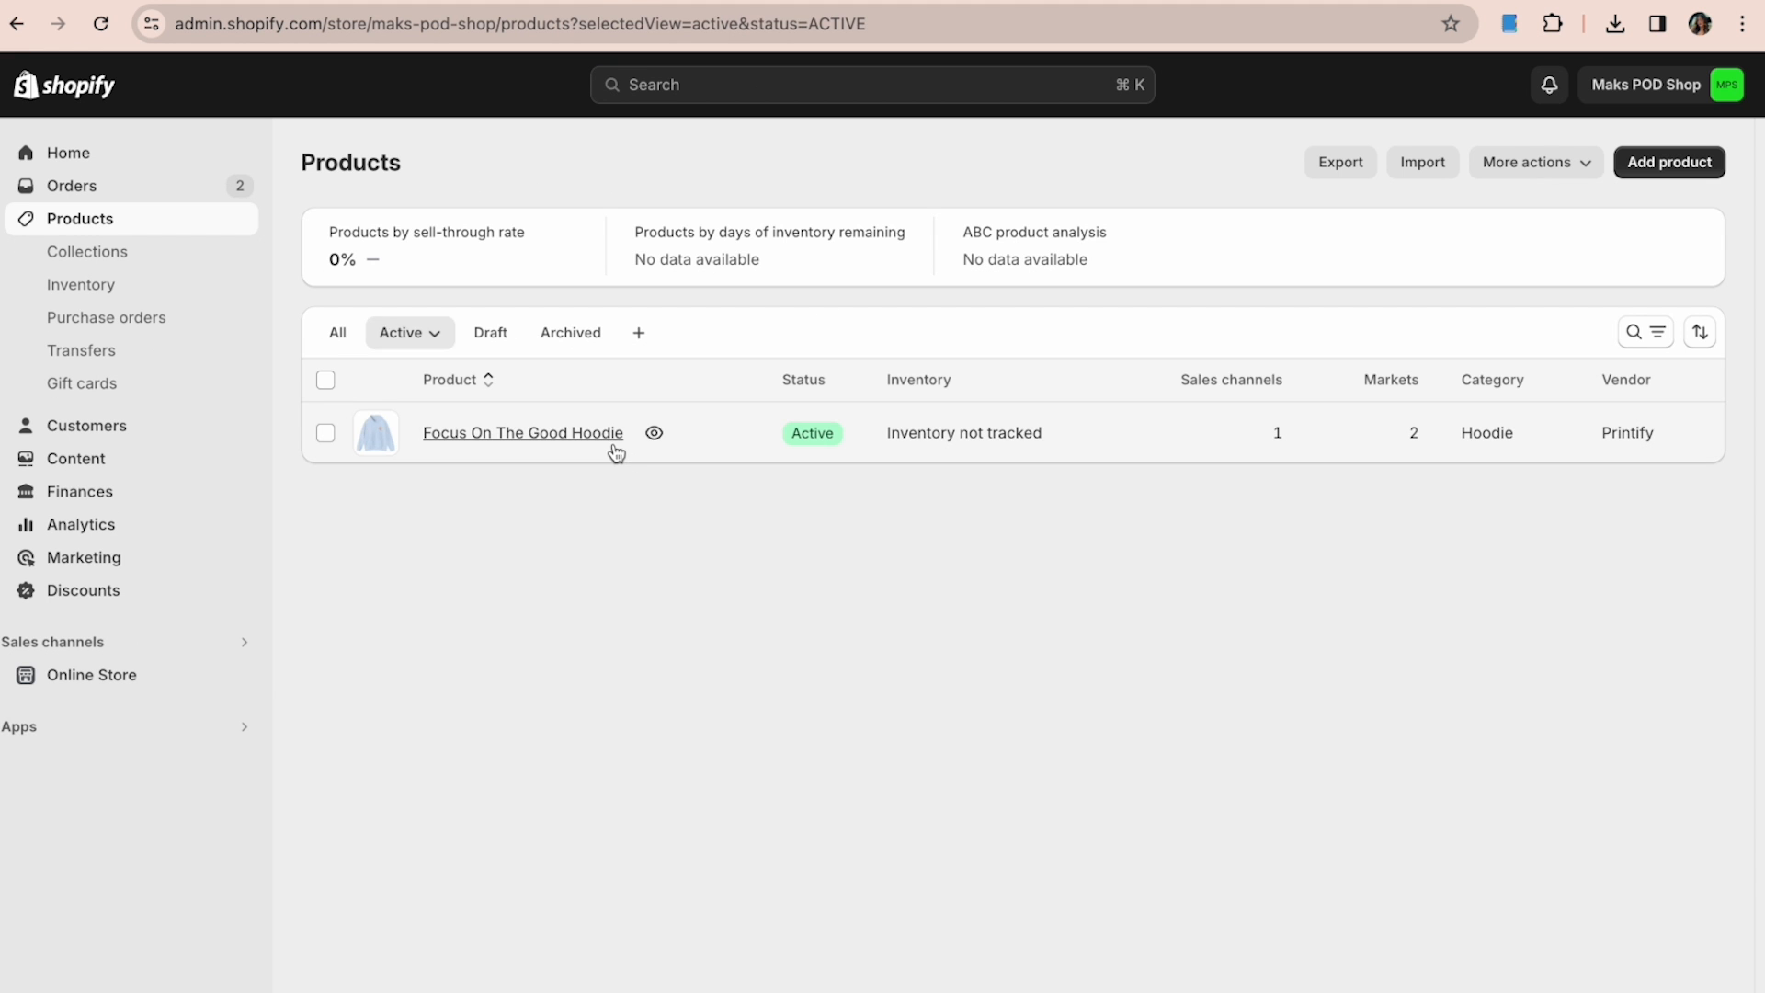
pyautogui.click(1034, 641)
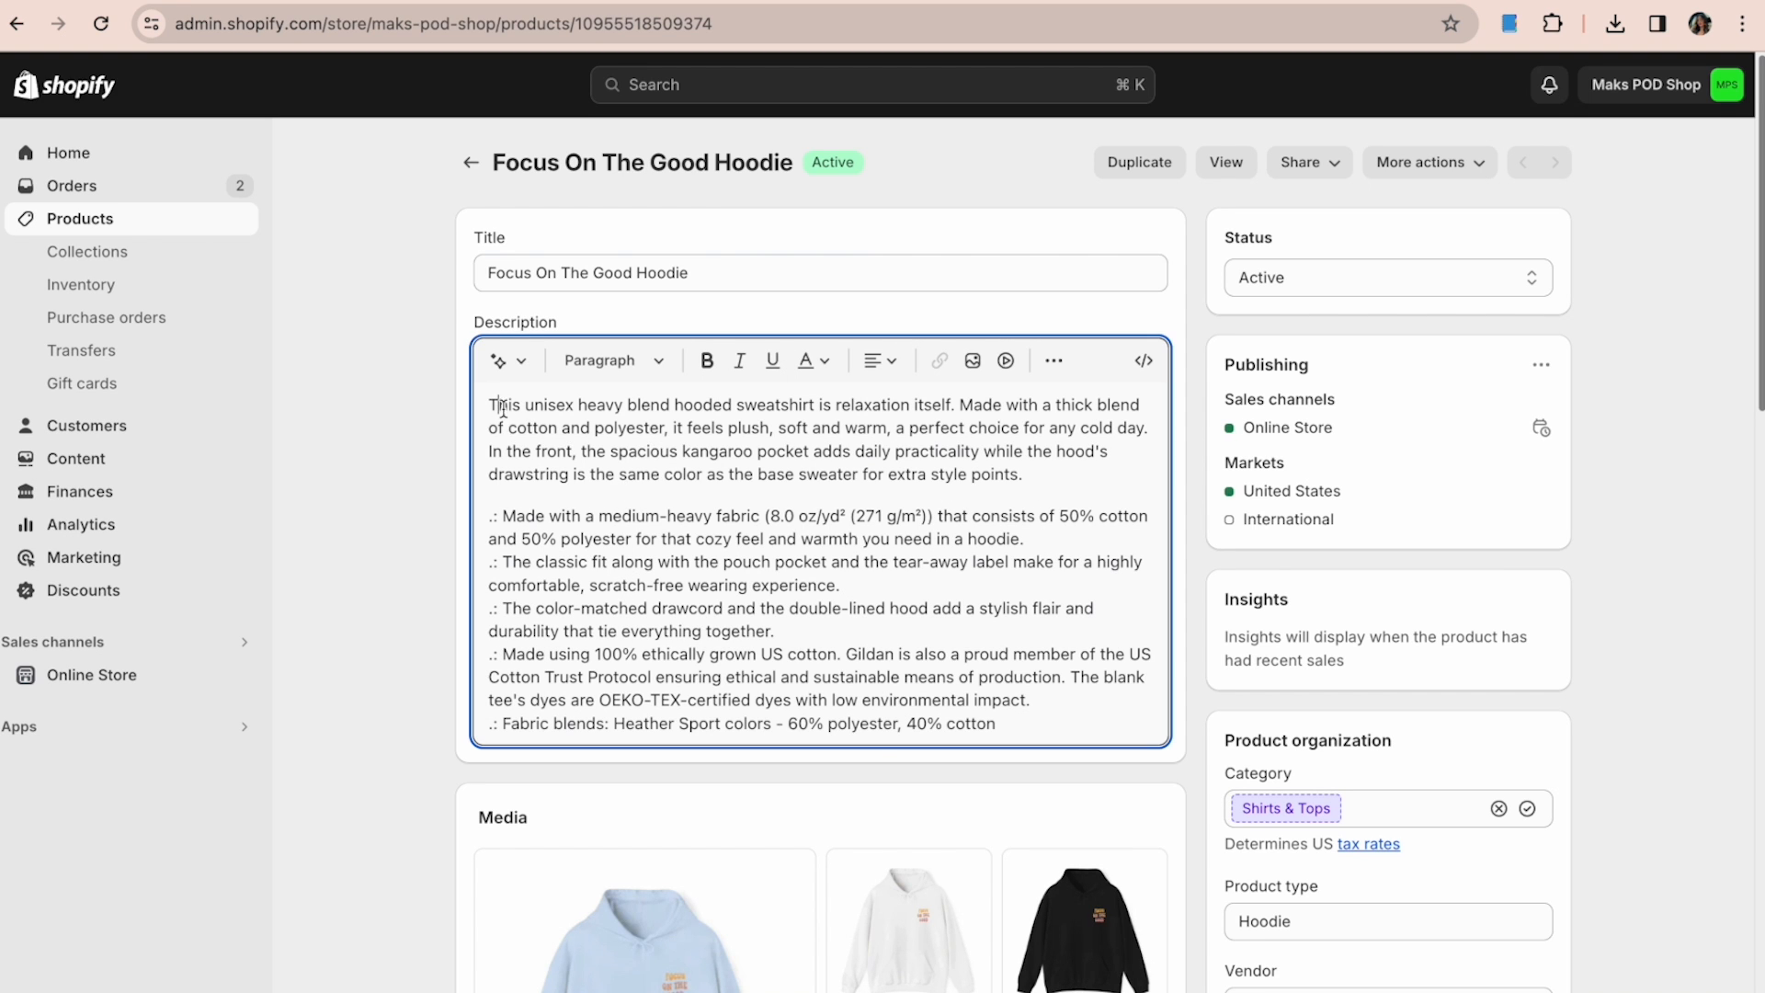
pyautogui.moveTo(503, 407); pyautogui.dragTo(882, 753)
pyautogui.click(1135, 717)
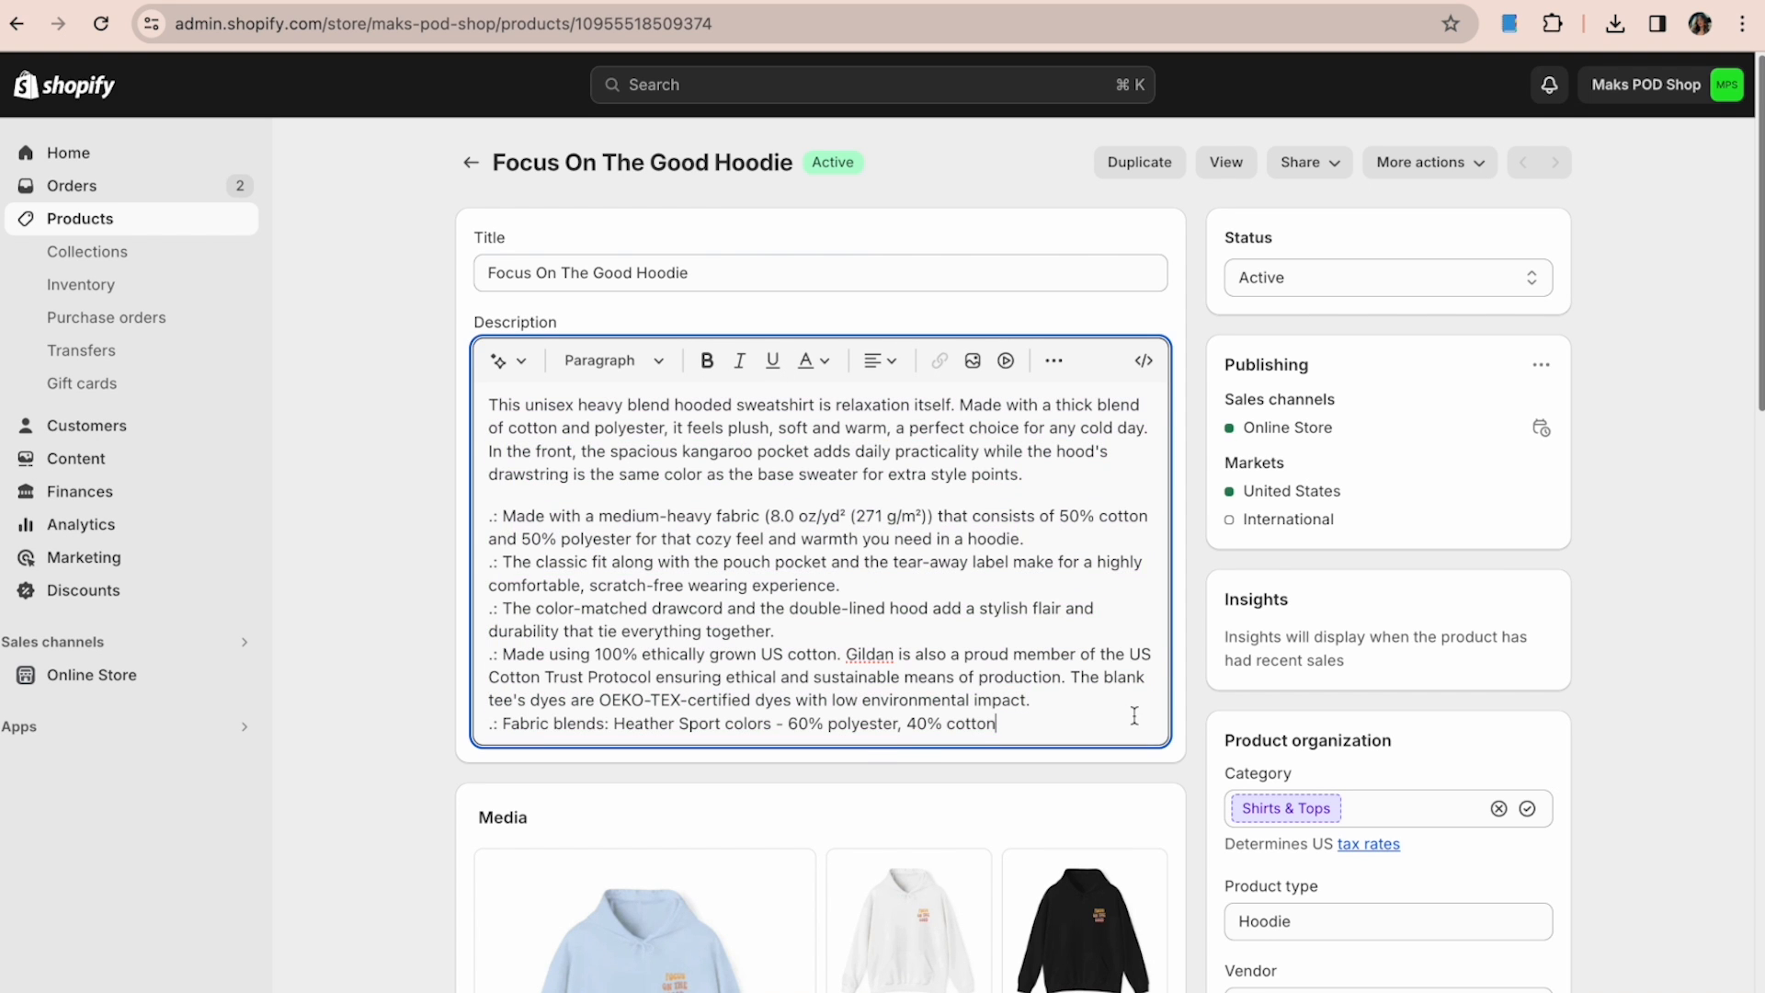
pyautogui.click(817, 269)
# Show all of the hoodie's media files and try to move the light blue back-view image to the first position.
pyautogui.scroll(-2, 1714, 429)
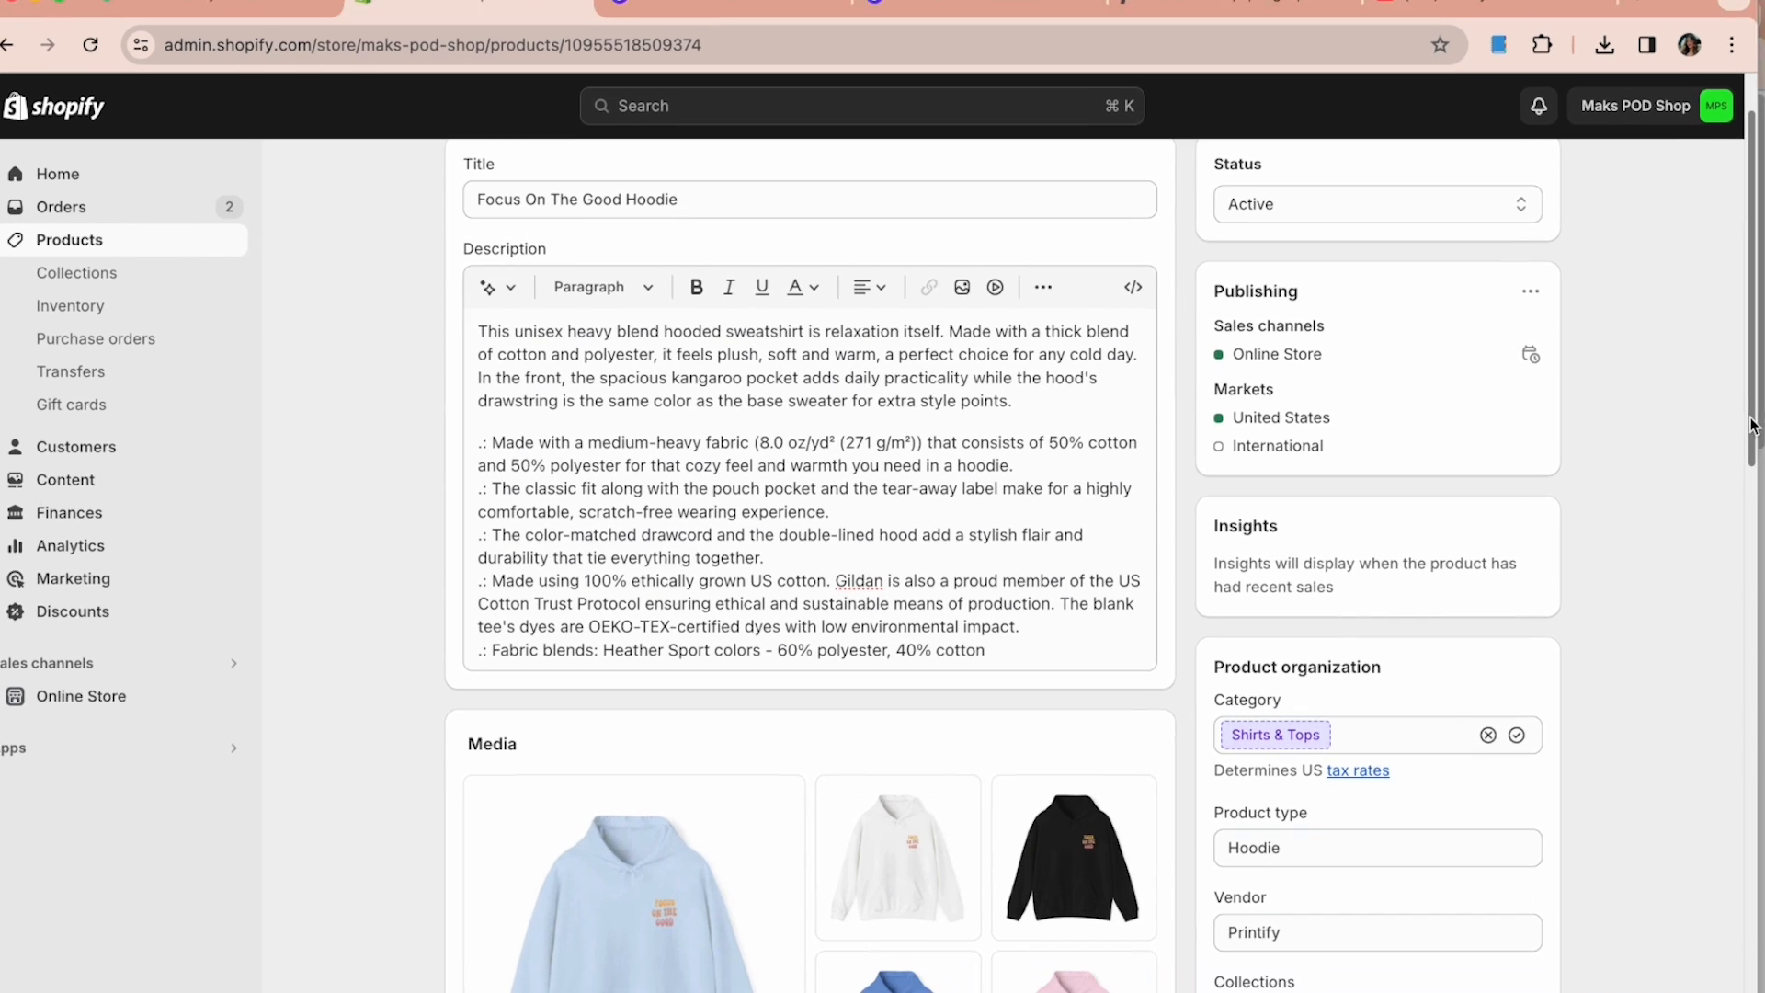
pyautogui.scroll(-5, 1726, 571)
pyautogui.scroll(-2, 1725, 571)
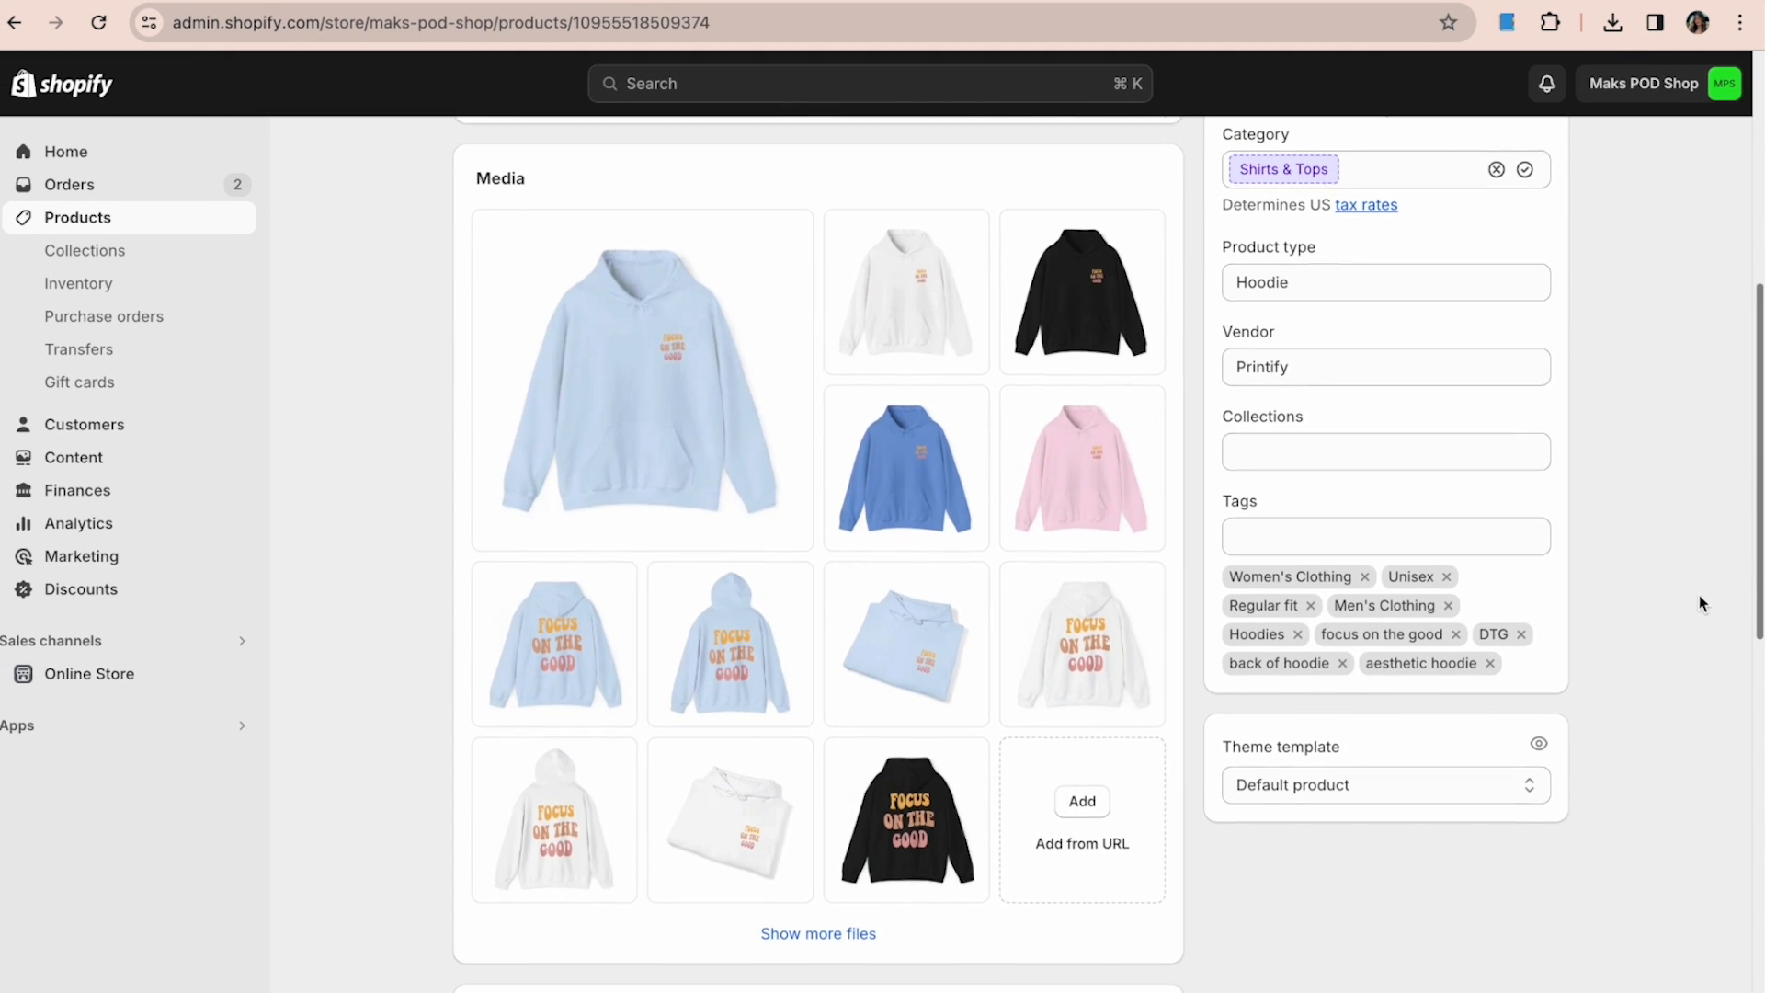
pyautogui.click(818, 930)
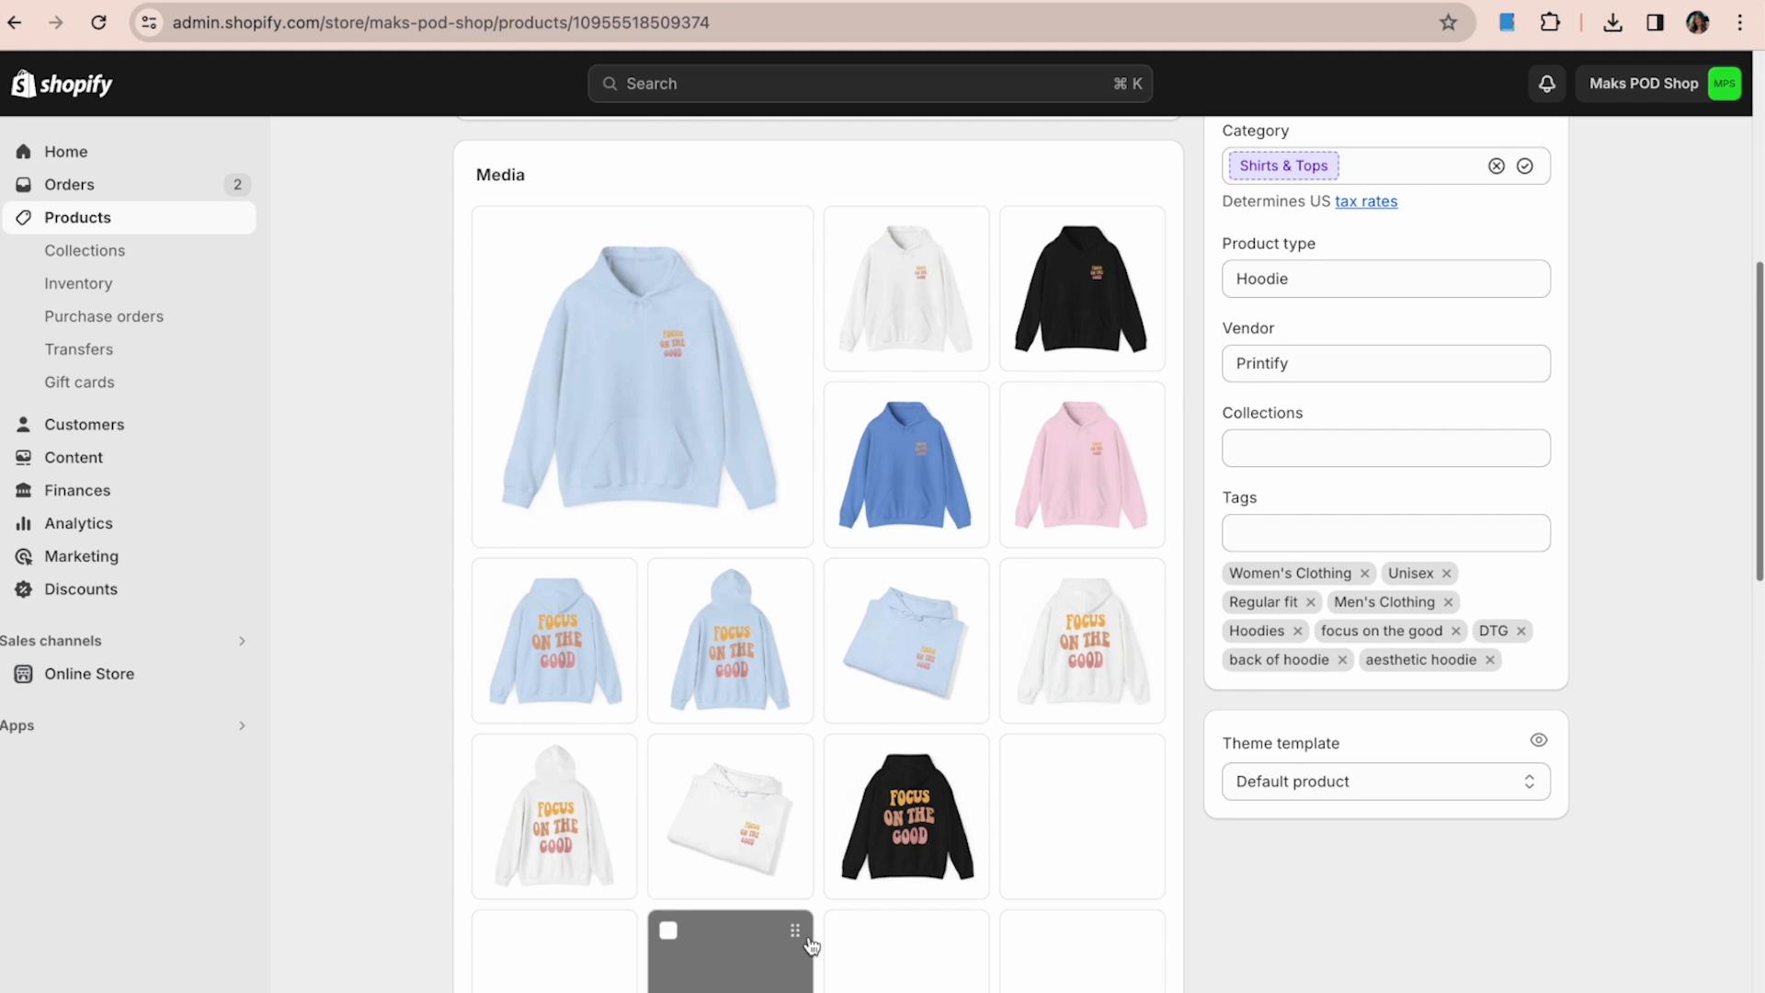
pyautogui.moveTo(1761, 331); pyautogui.dragTo(1666, 322)
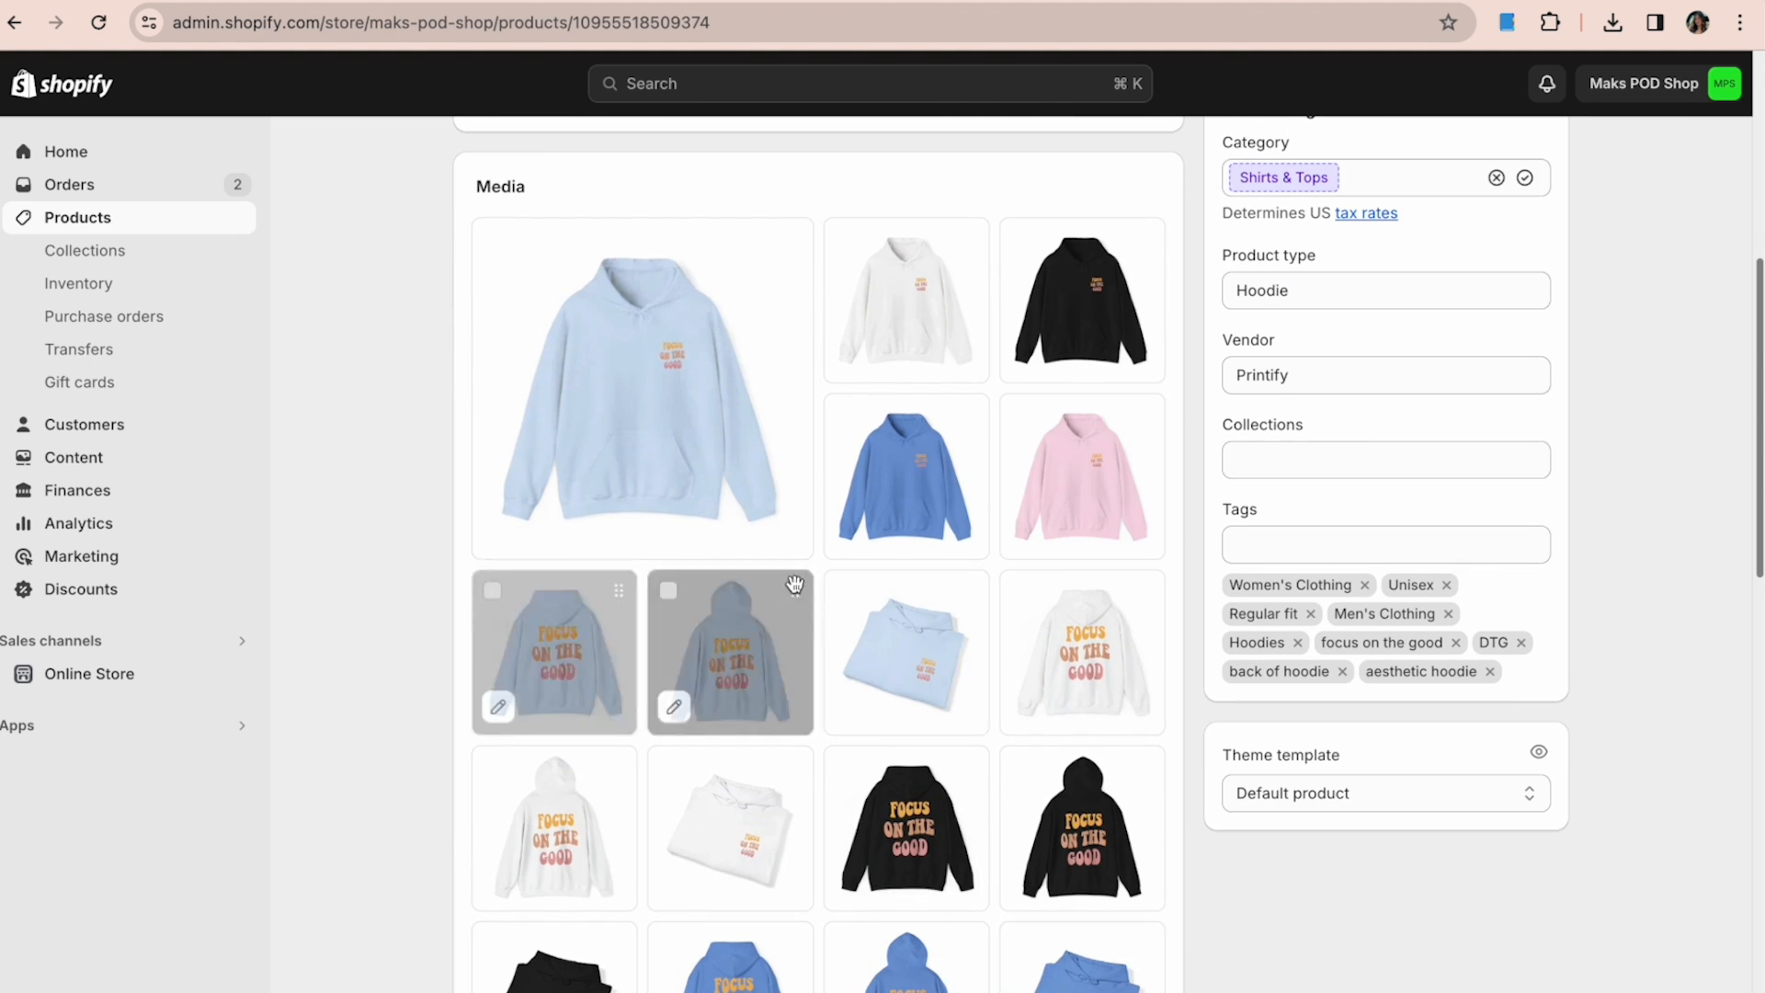
pyautogui.moveTo(577, 699); pyautogui.dragTo(643, 395)
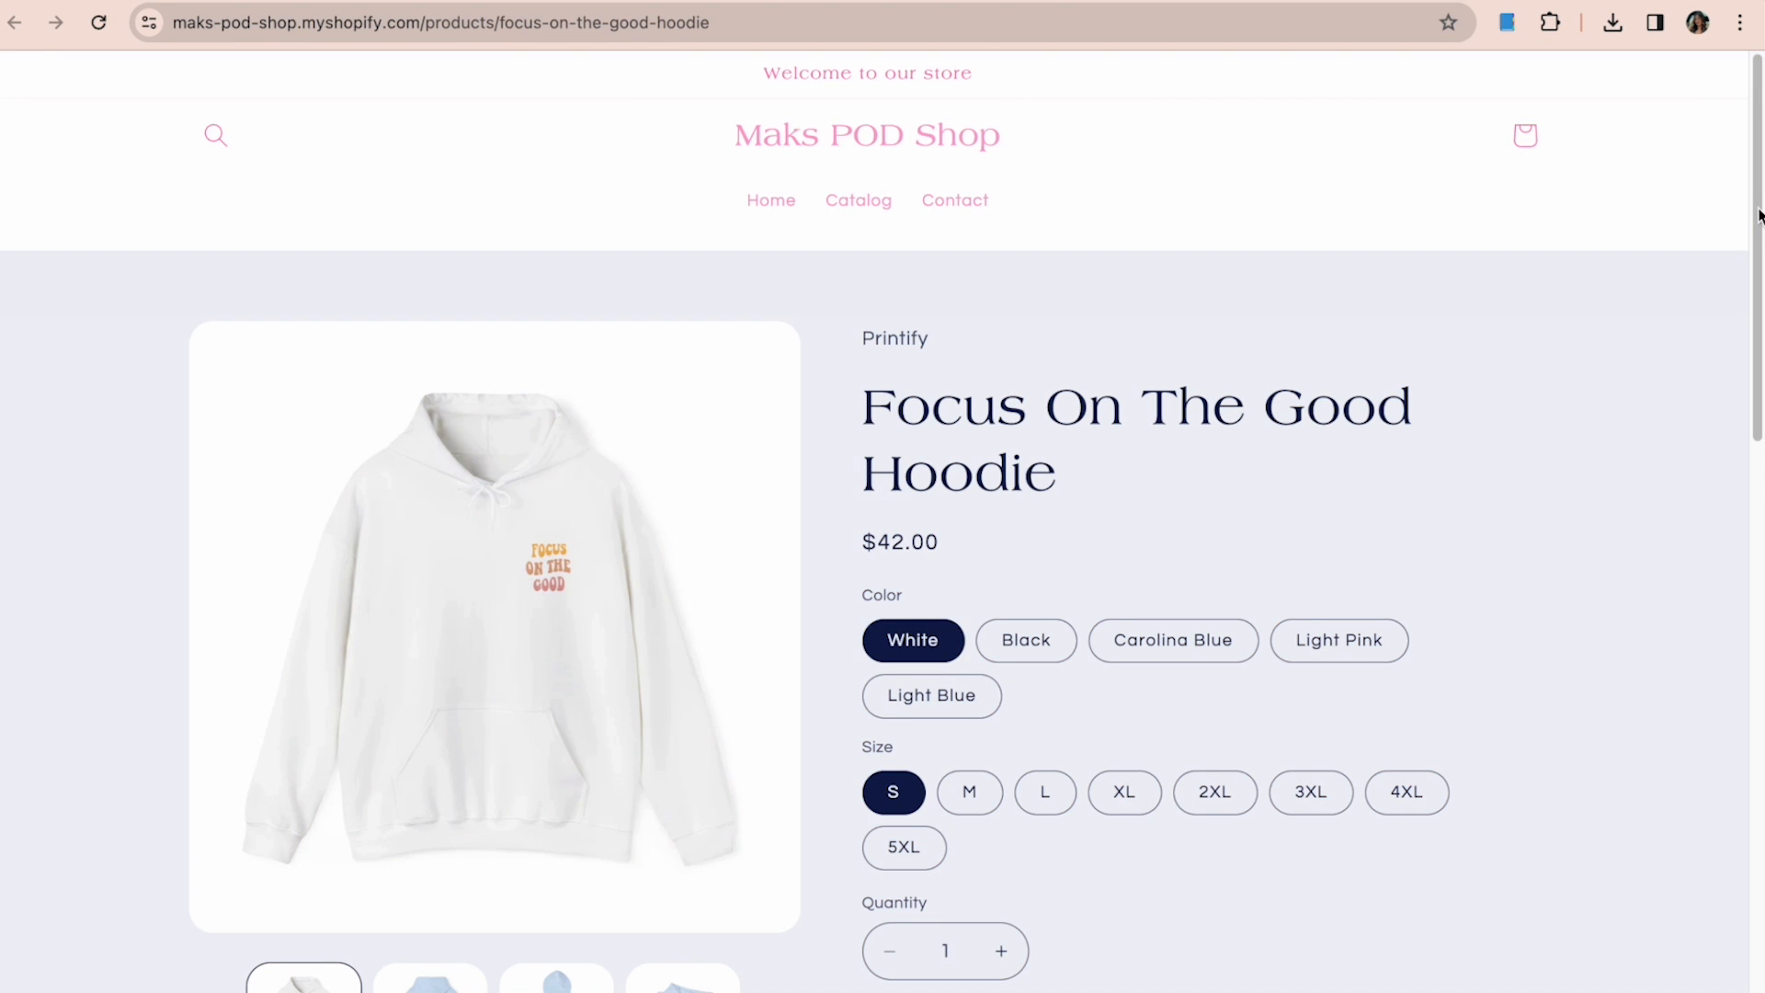
# Look over the hoodie's storefront page, from its price and options down to the description and email signup section.
pyautogui.scroll(-2, 1736, 260)
pyautogui.scroll(1, 1732, 222)
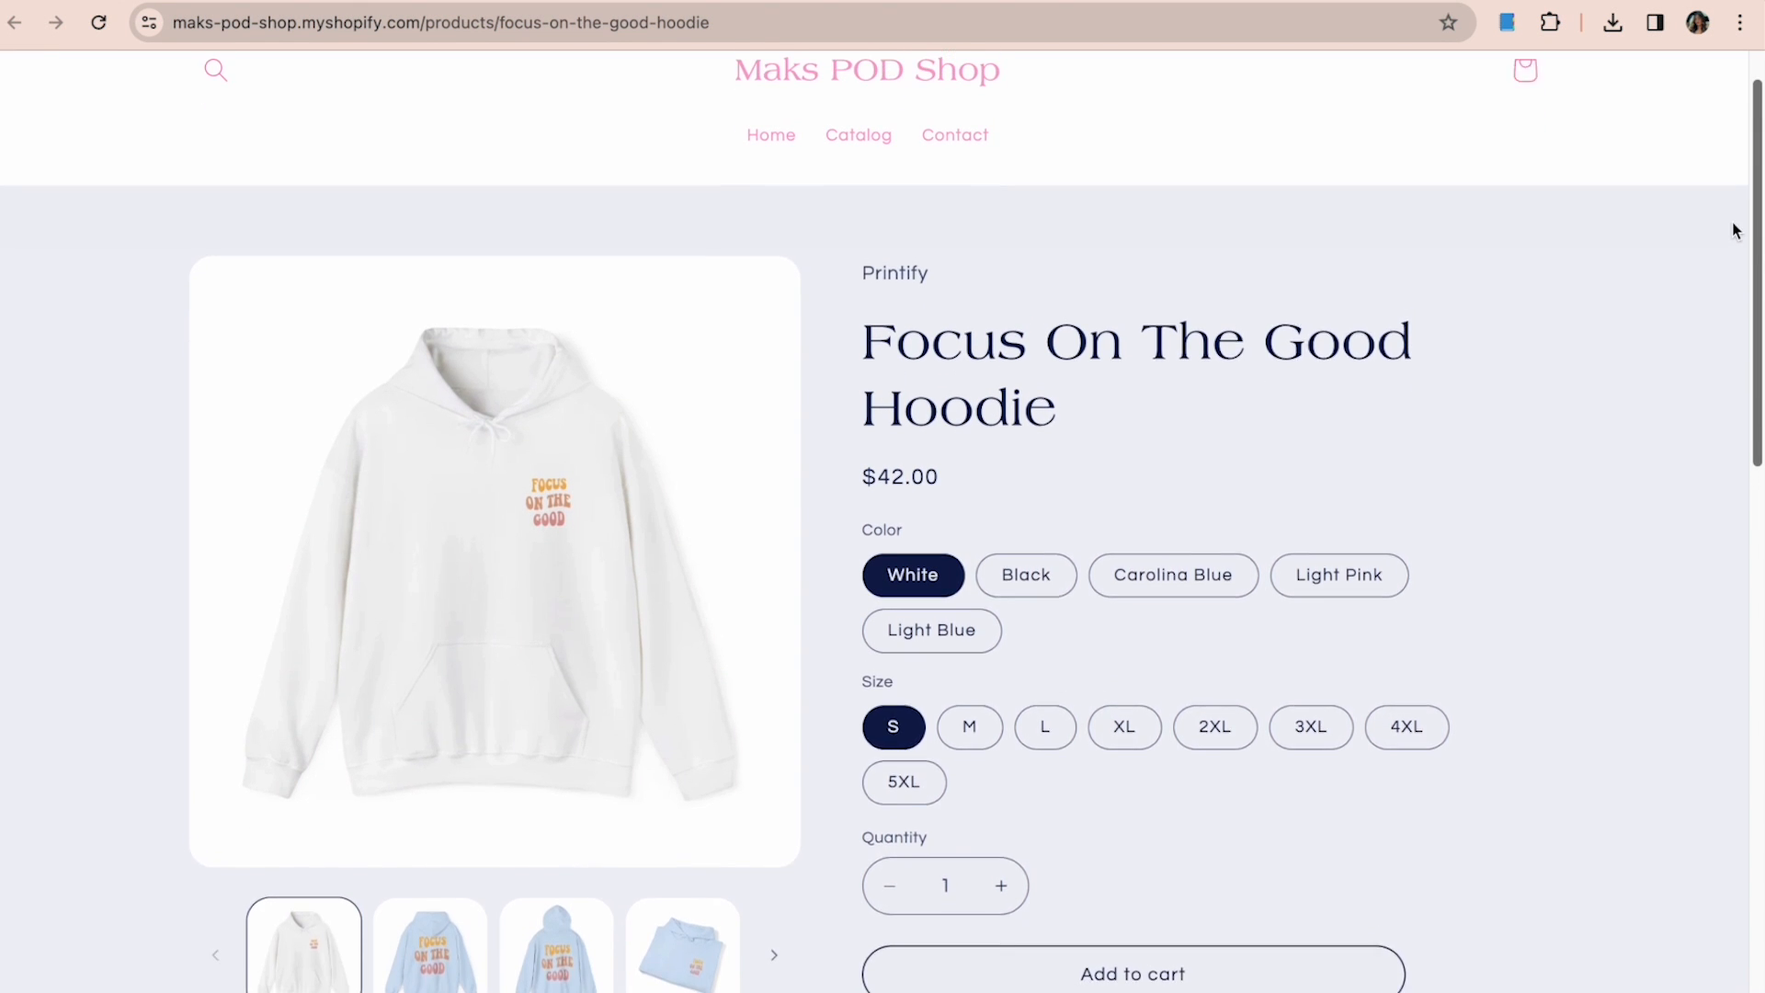
pyautogui.scroll(1, 1732, 223)
pyautogui.scroll(-3, 1729, 216)
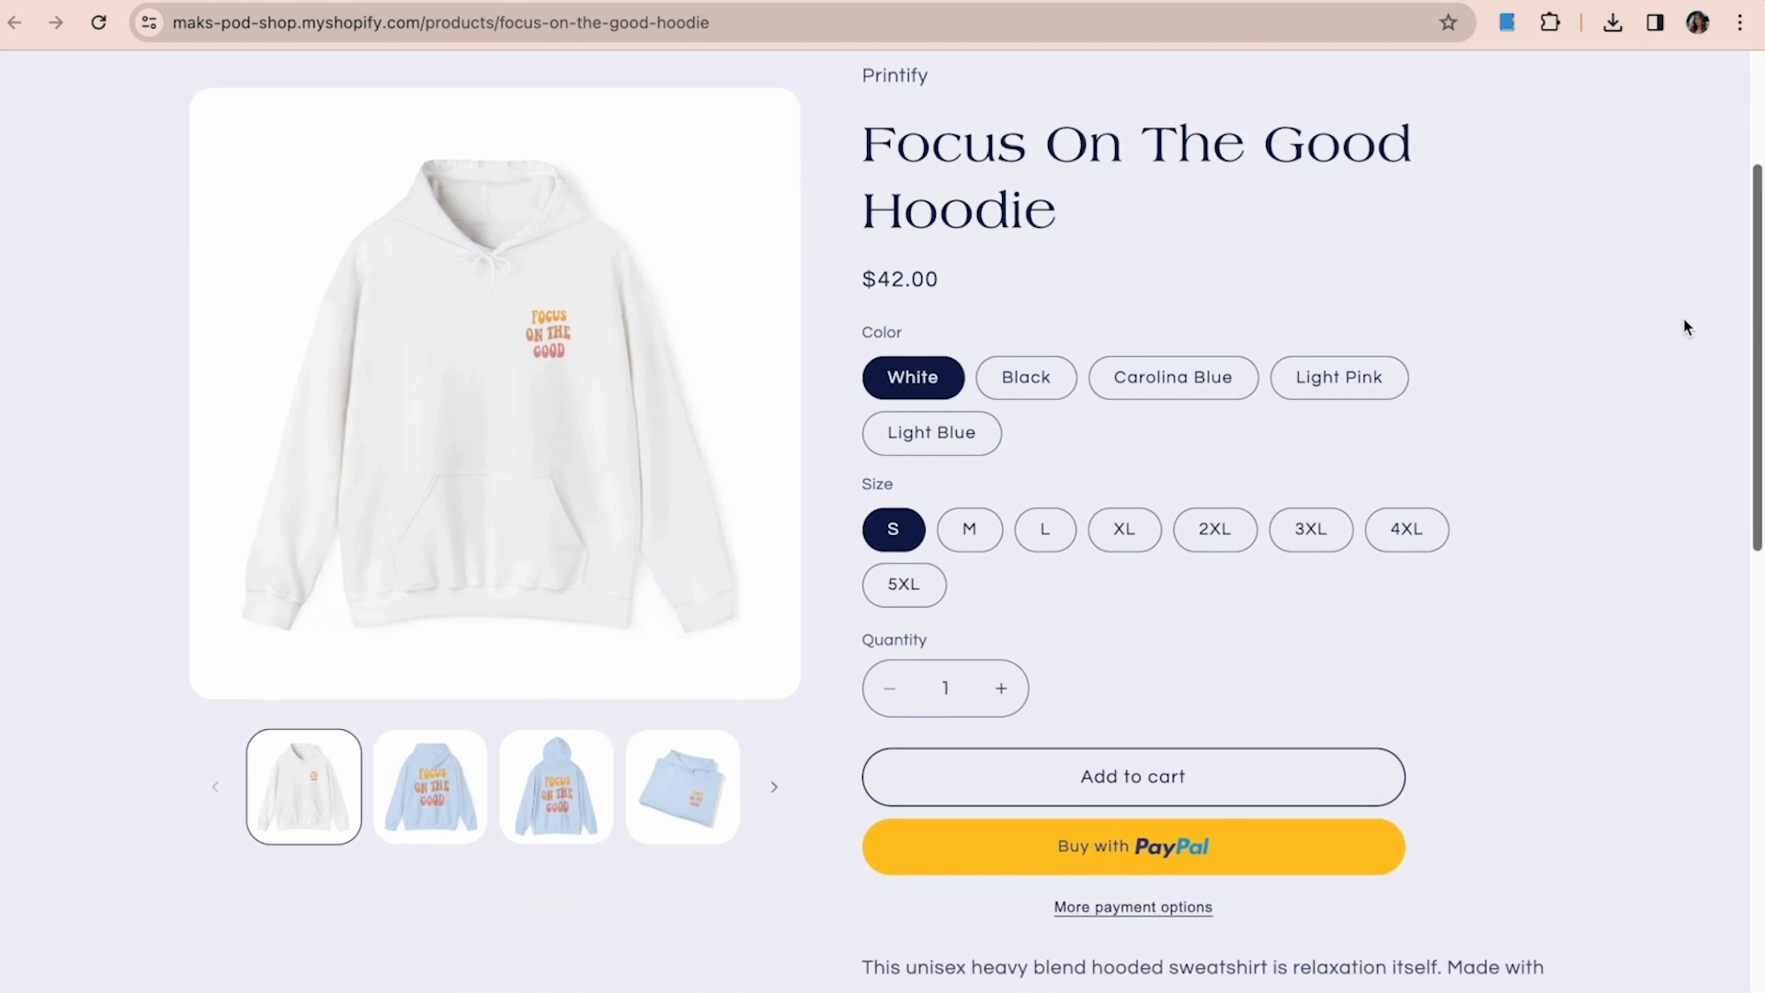
pyautogui.scroll(2, 1686, 307)
pyautogui.scroll(-1, 1682, 304)
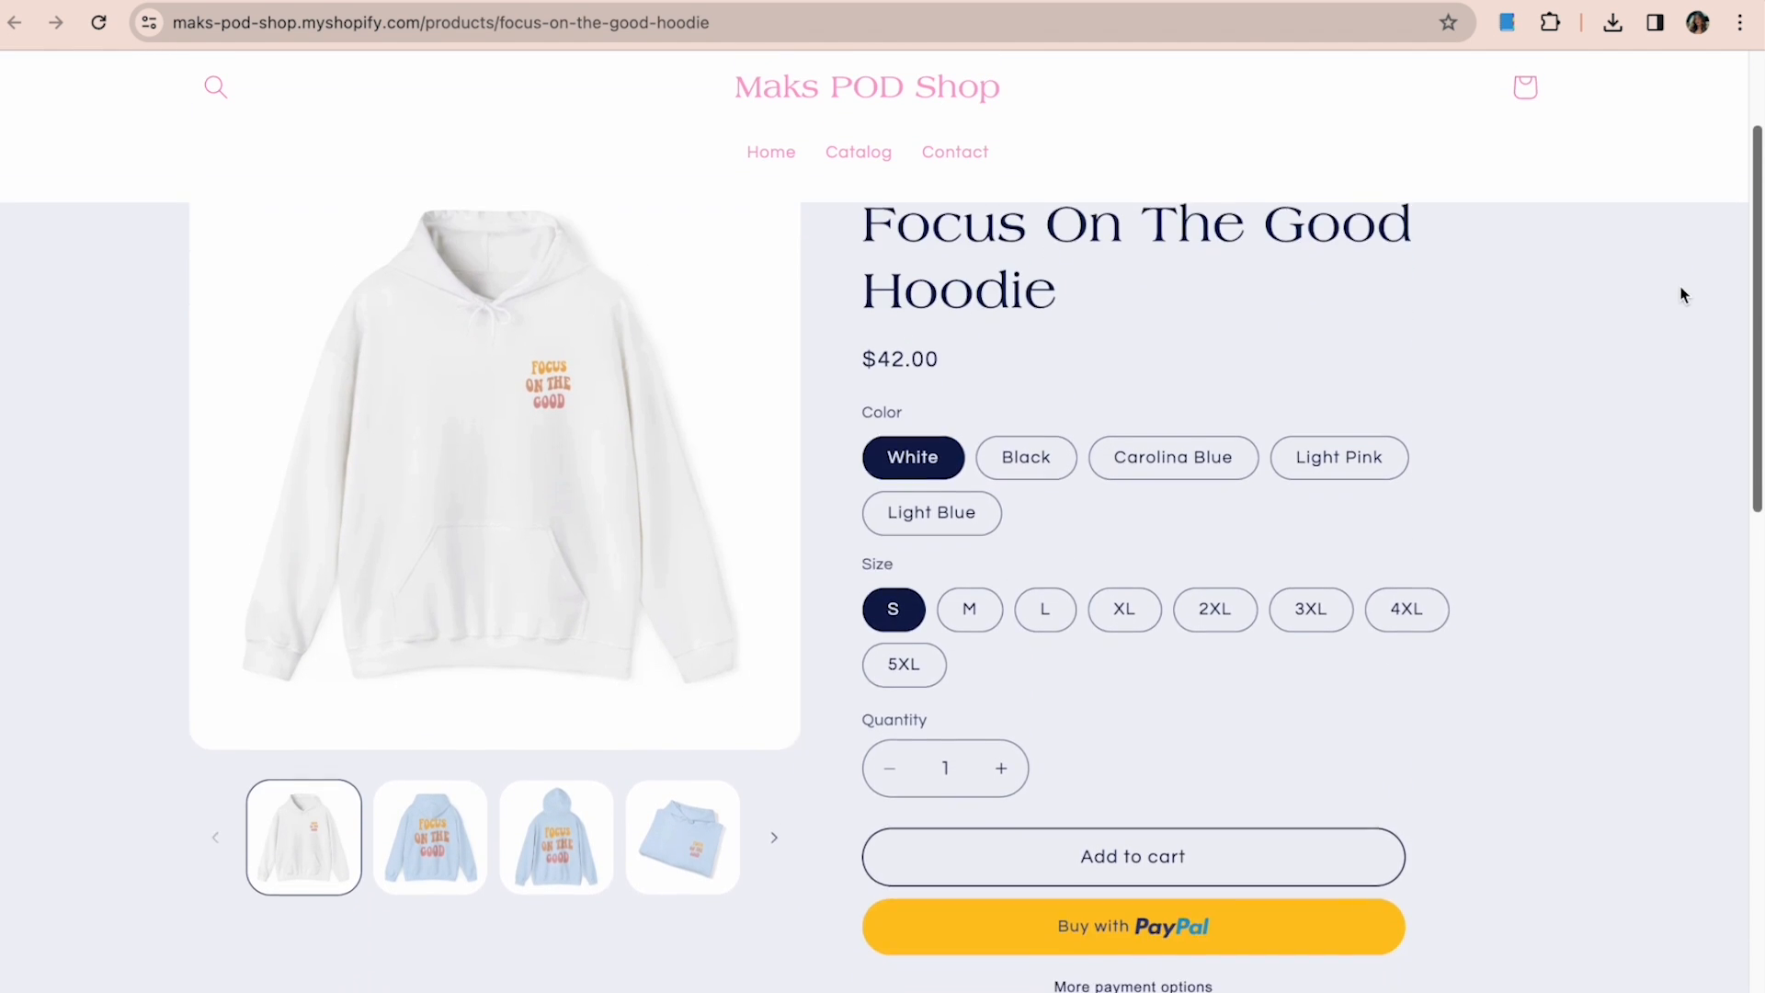
pyautogui.scroll(-15, 1682, 294)
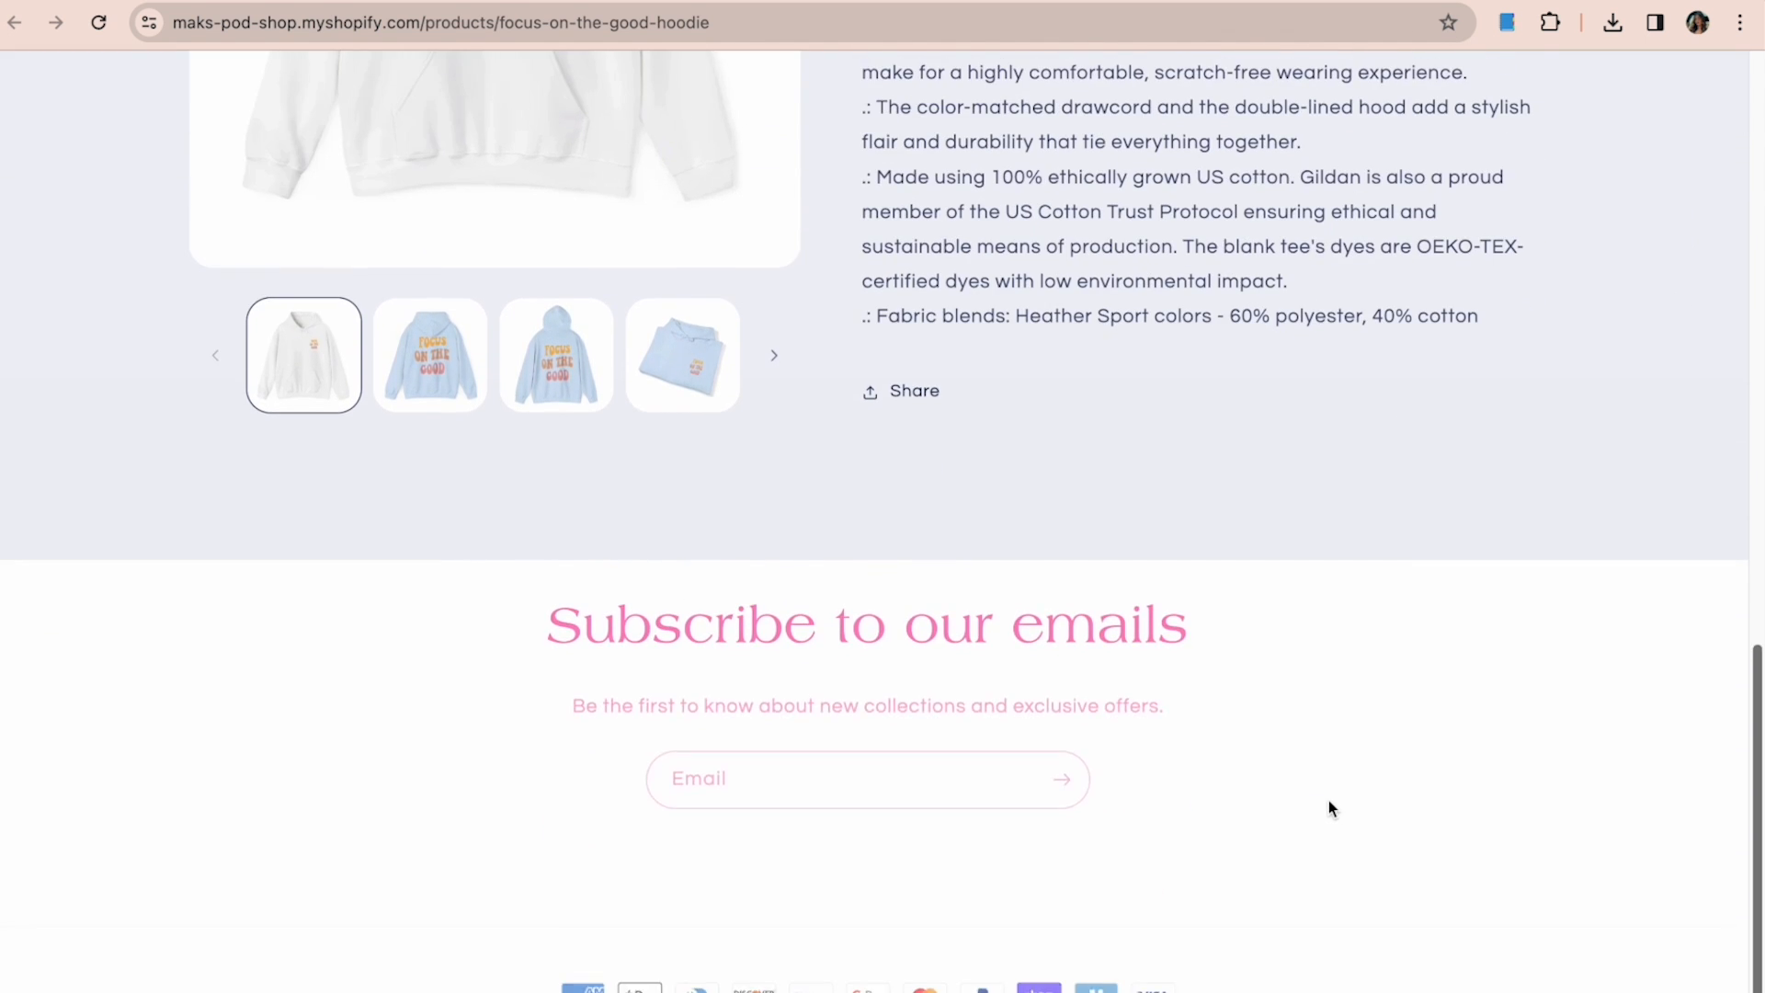
pyautogui.scroll(10, 1331, 809)
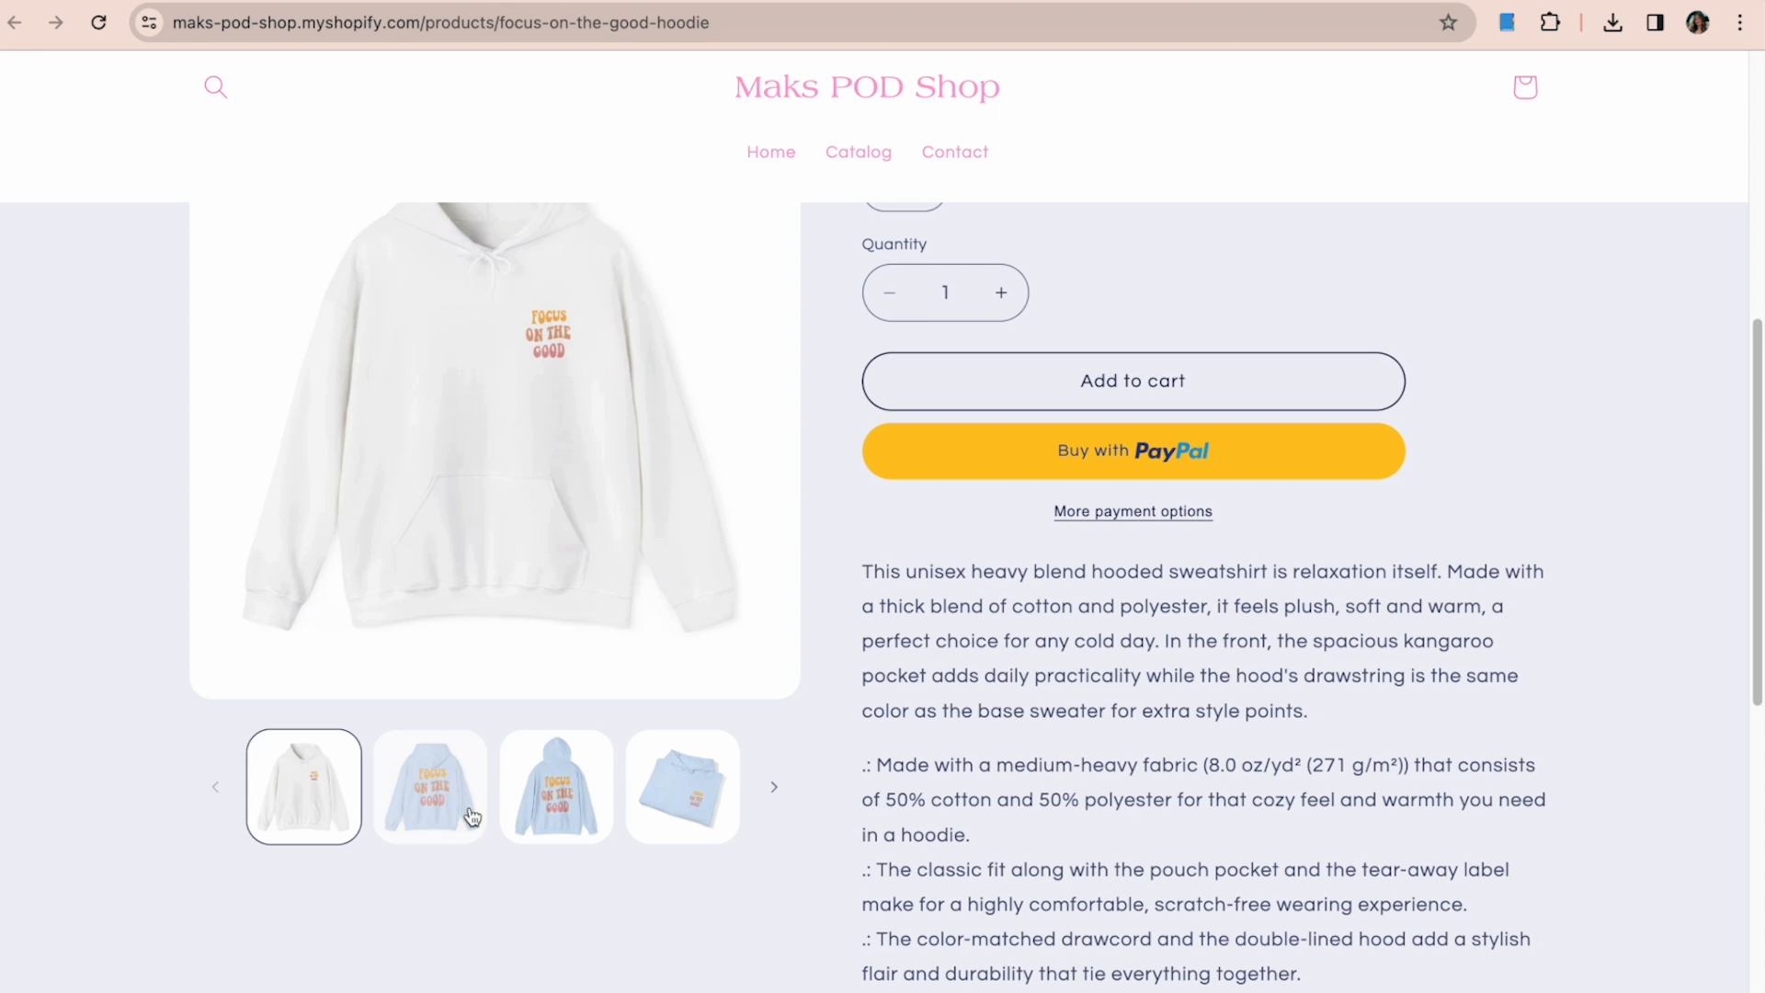
# Preview the hoodie's back-view photo and its Light Blue, Black, White and Light Pink color options on the storefront page.
pyautogui.click(472, 816)
pyautogui.moveTo(1758, 402); pyautogui.dragTo(1753, 246)
pyautogui.click(909, 247)
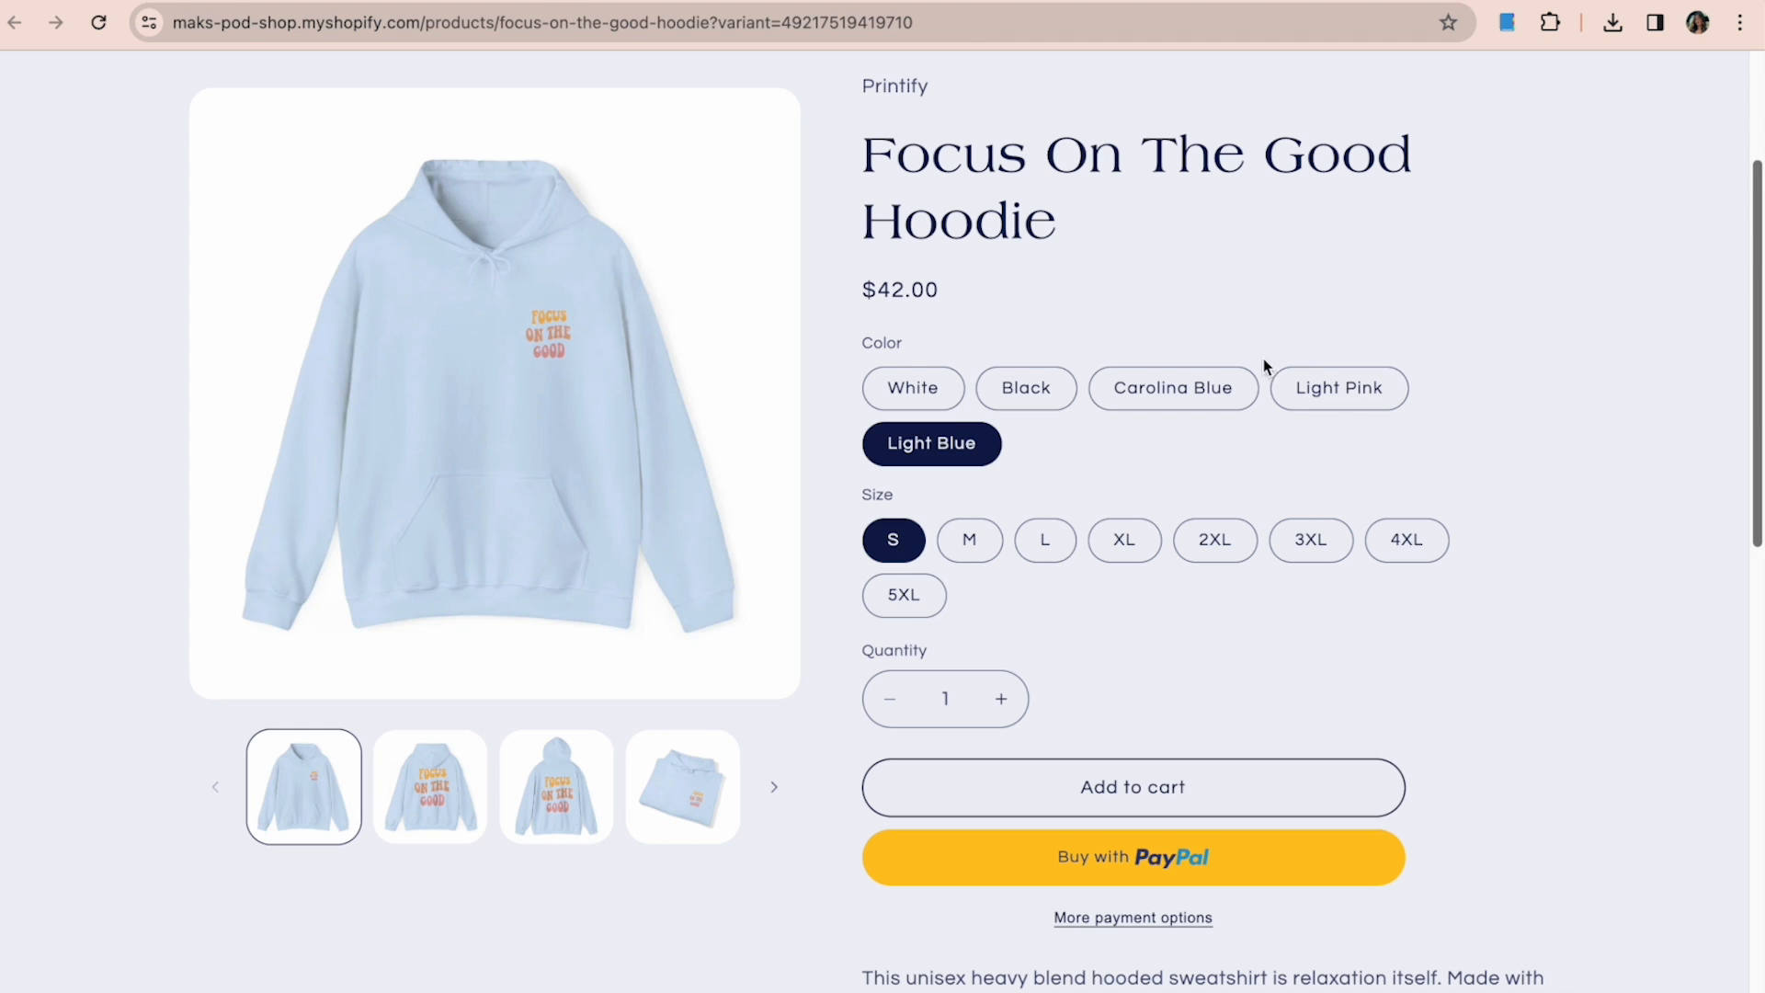
pyautogui.click(1058, 401)
pyautogui.click(915, 404)
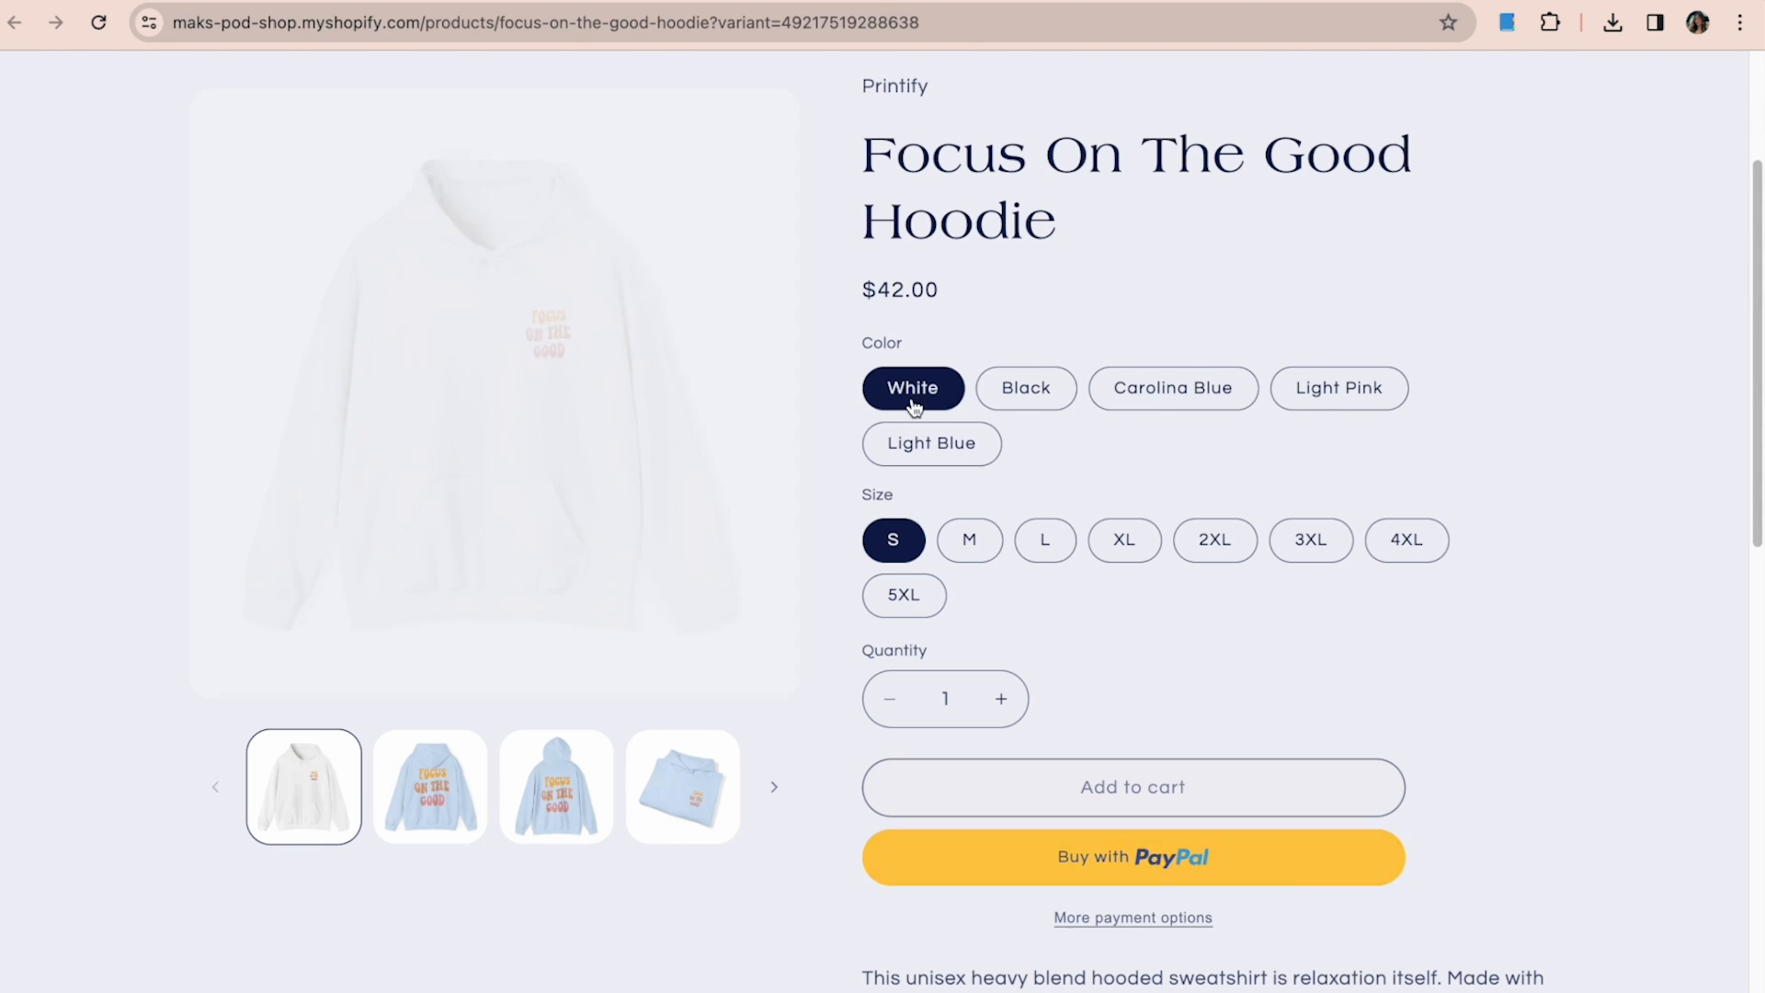
pyautogui.click(1348, 388)
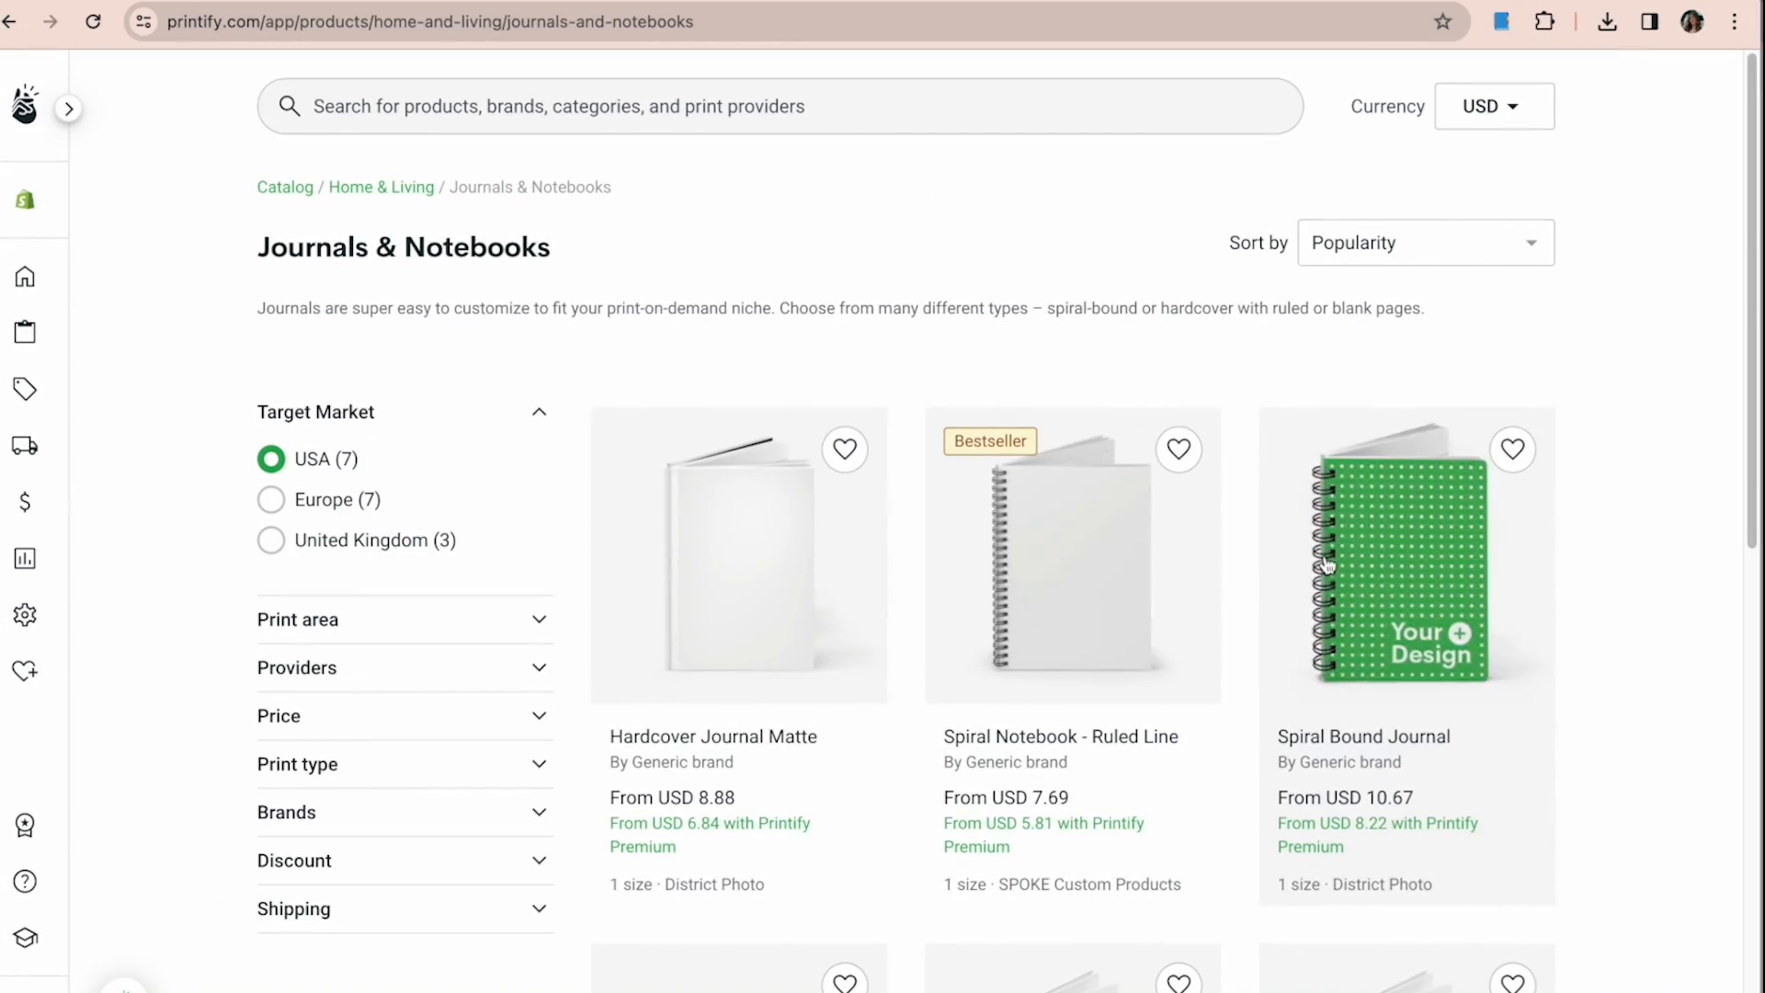
# Start designing the Hardcover Journal Matte from District Photo in Printify and open the library of uploaded designs.
pyautogui.click(787, 600)
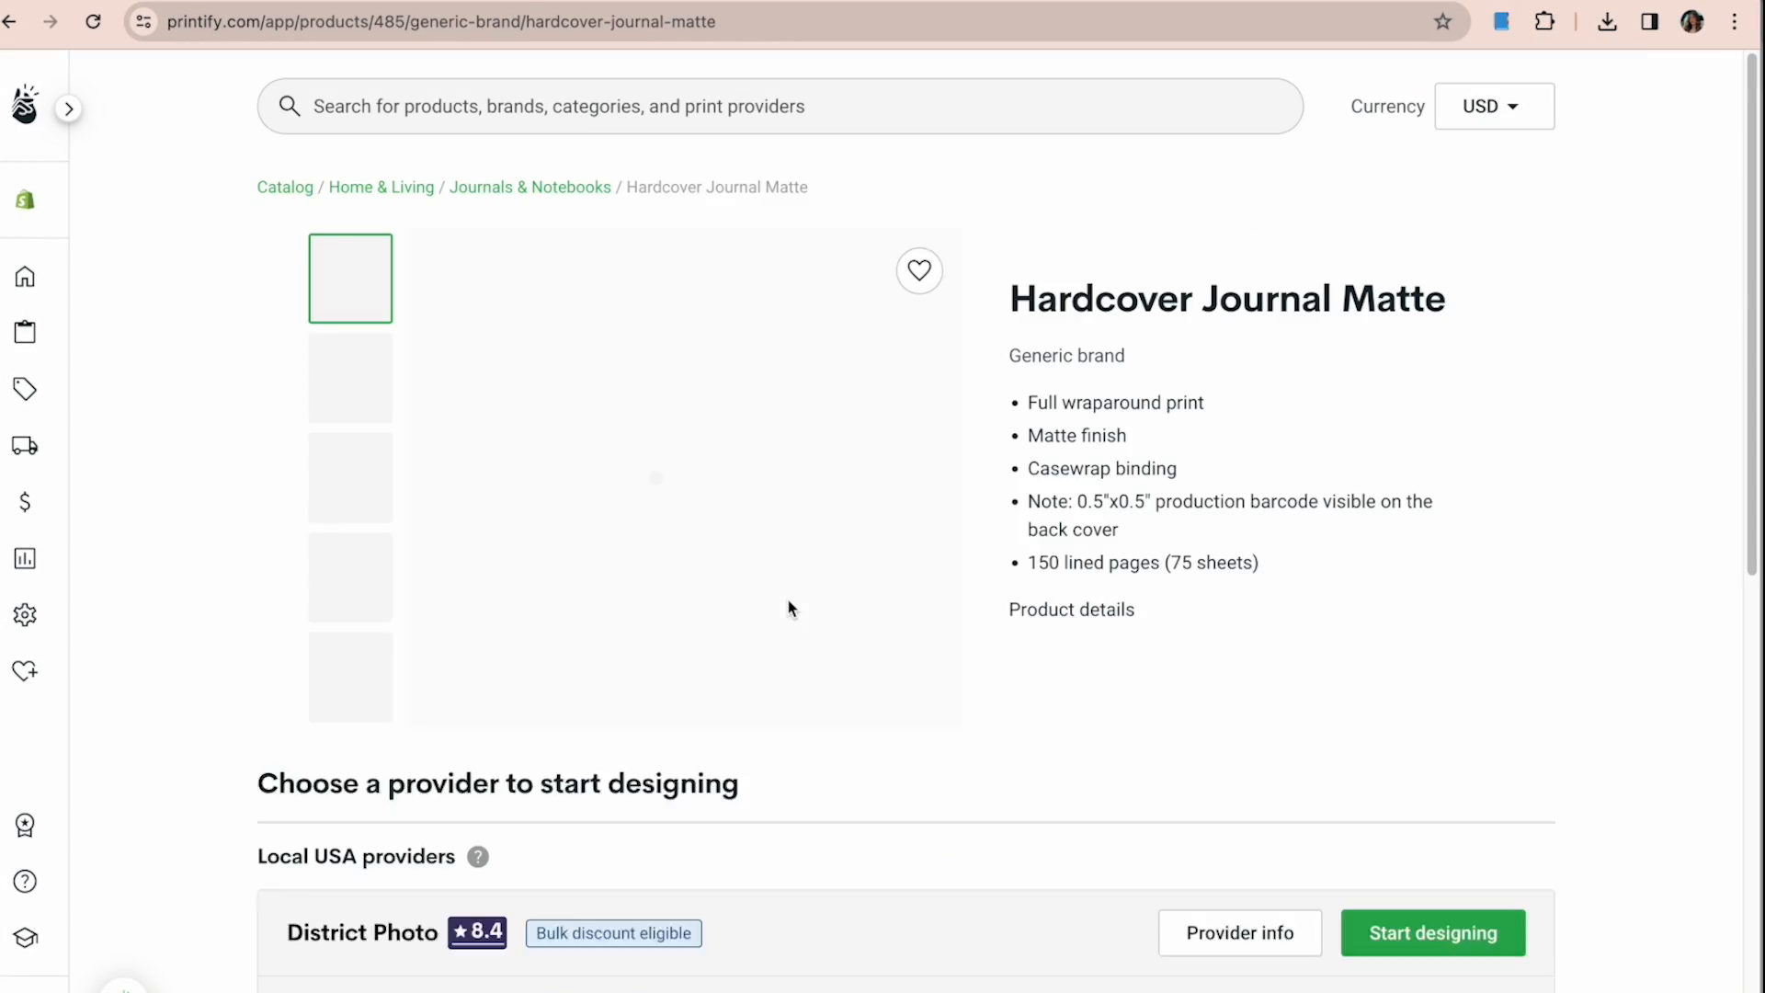
pyautogui.scroll(-5, 1692, 285)
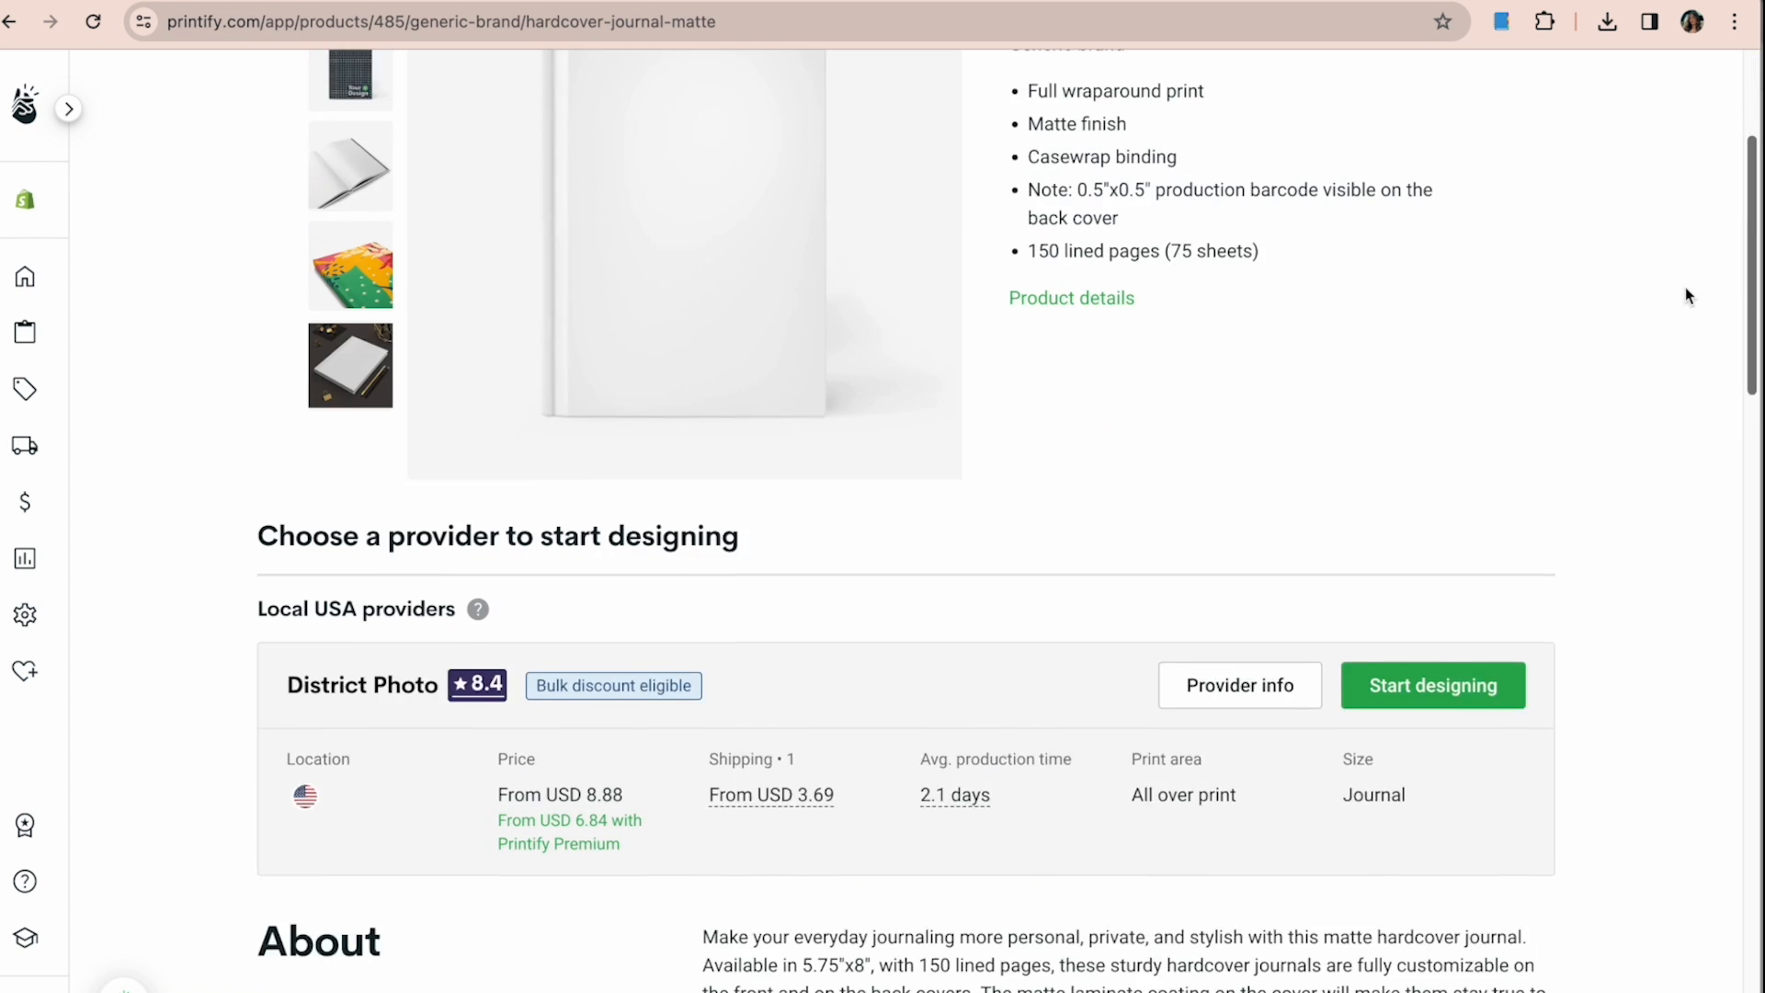
pyautogui.click(1434, 554)
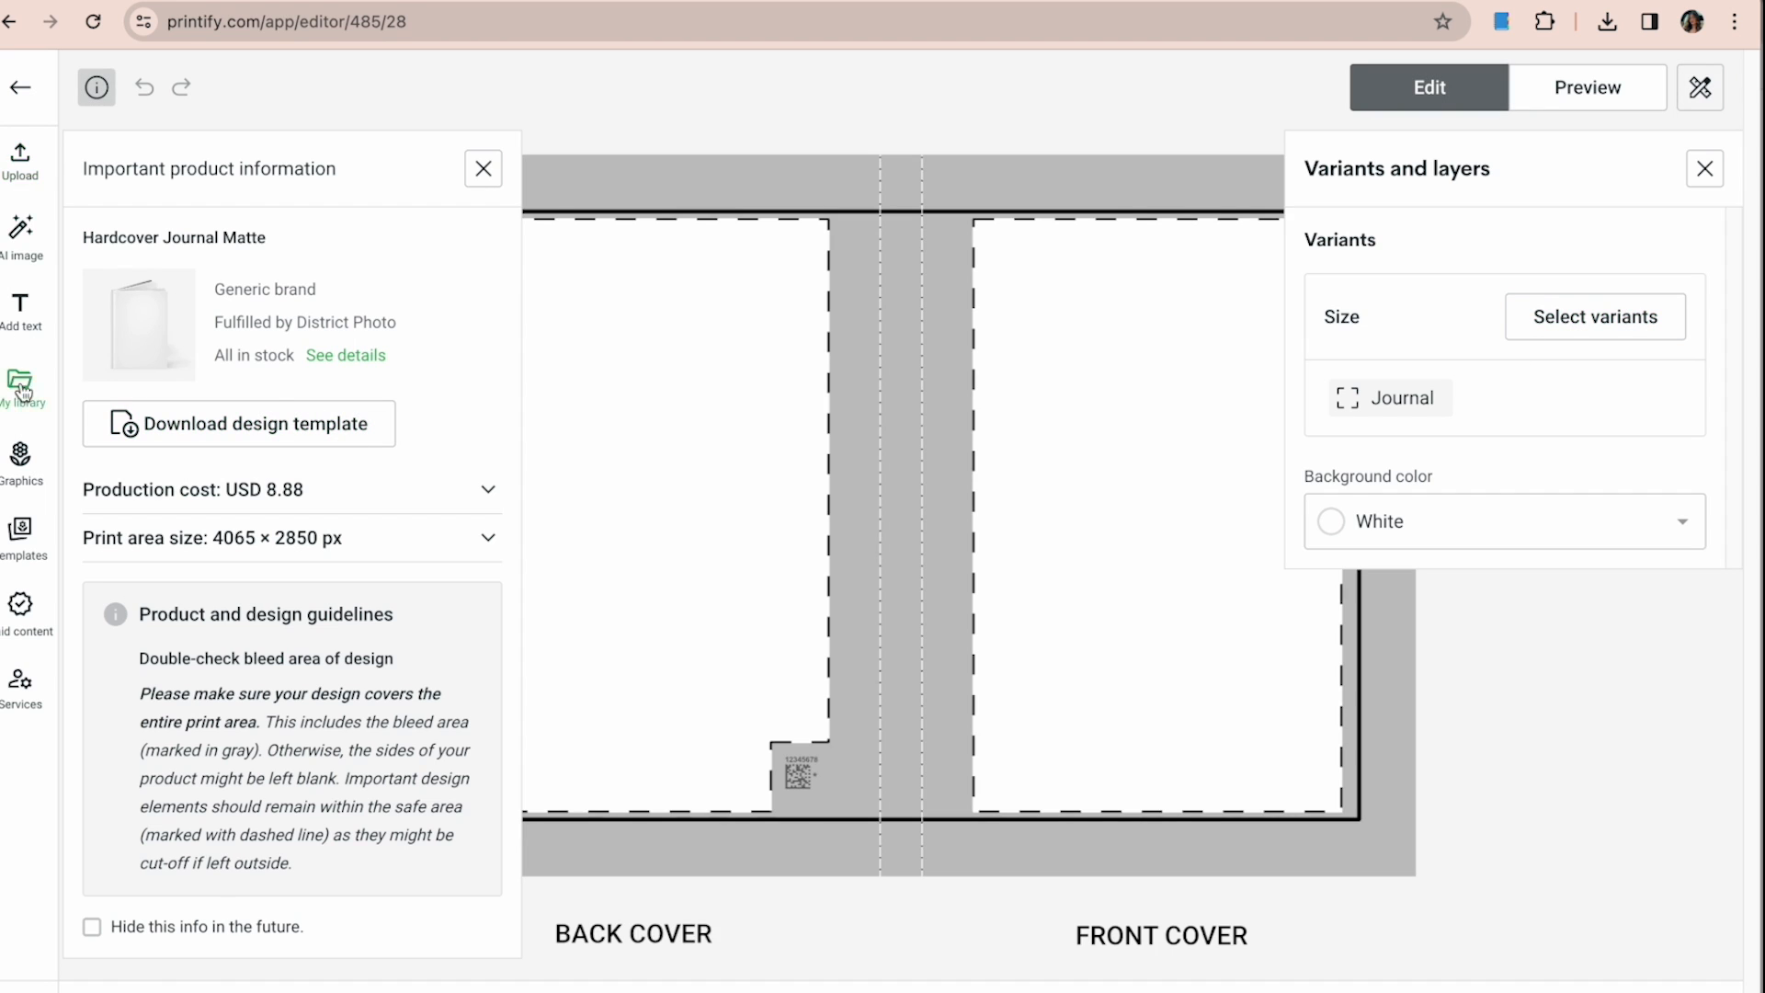
pyautogui.click(20, 391)
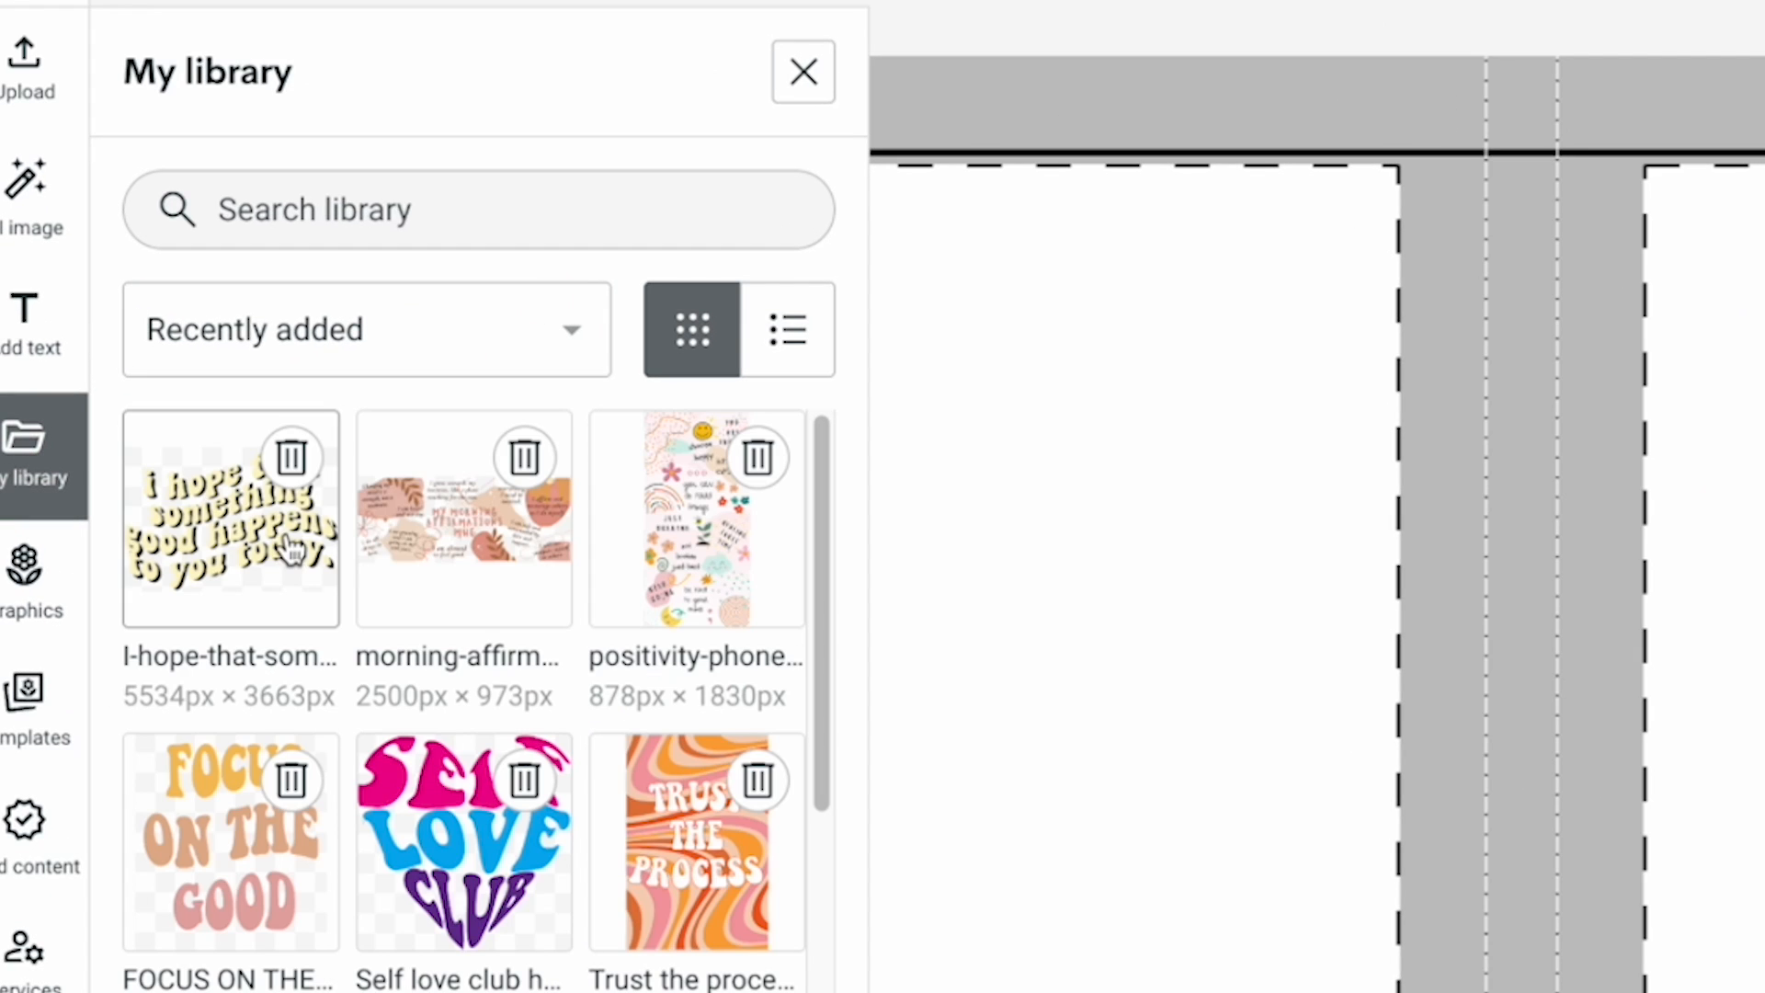
# Place the FOCUS ON THE GOOD design on the journal's front cover at about 4.37 × 5 in, over a #FFE4E2 background.
pyautogui.click(227, 848)
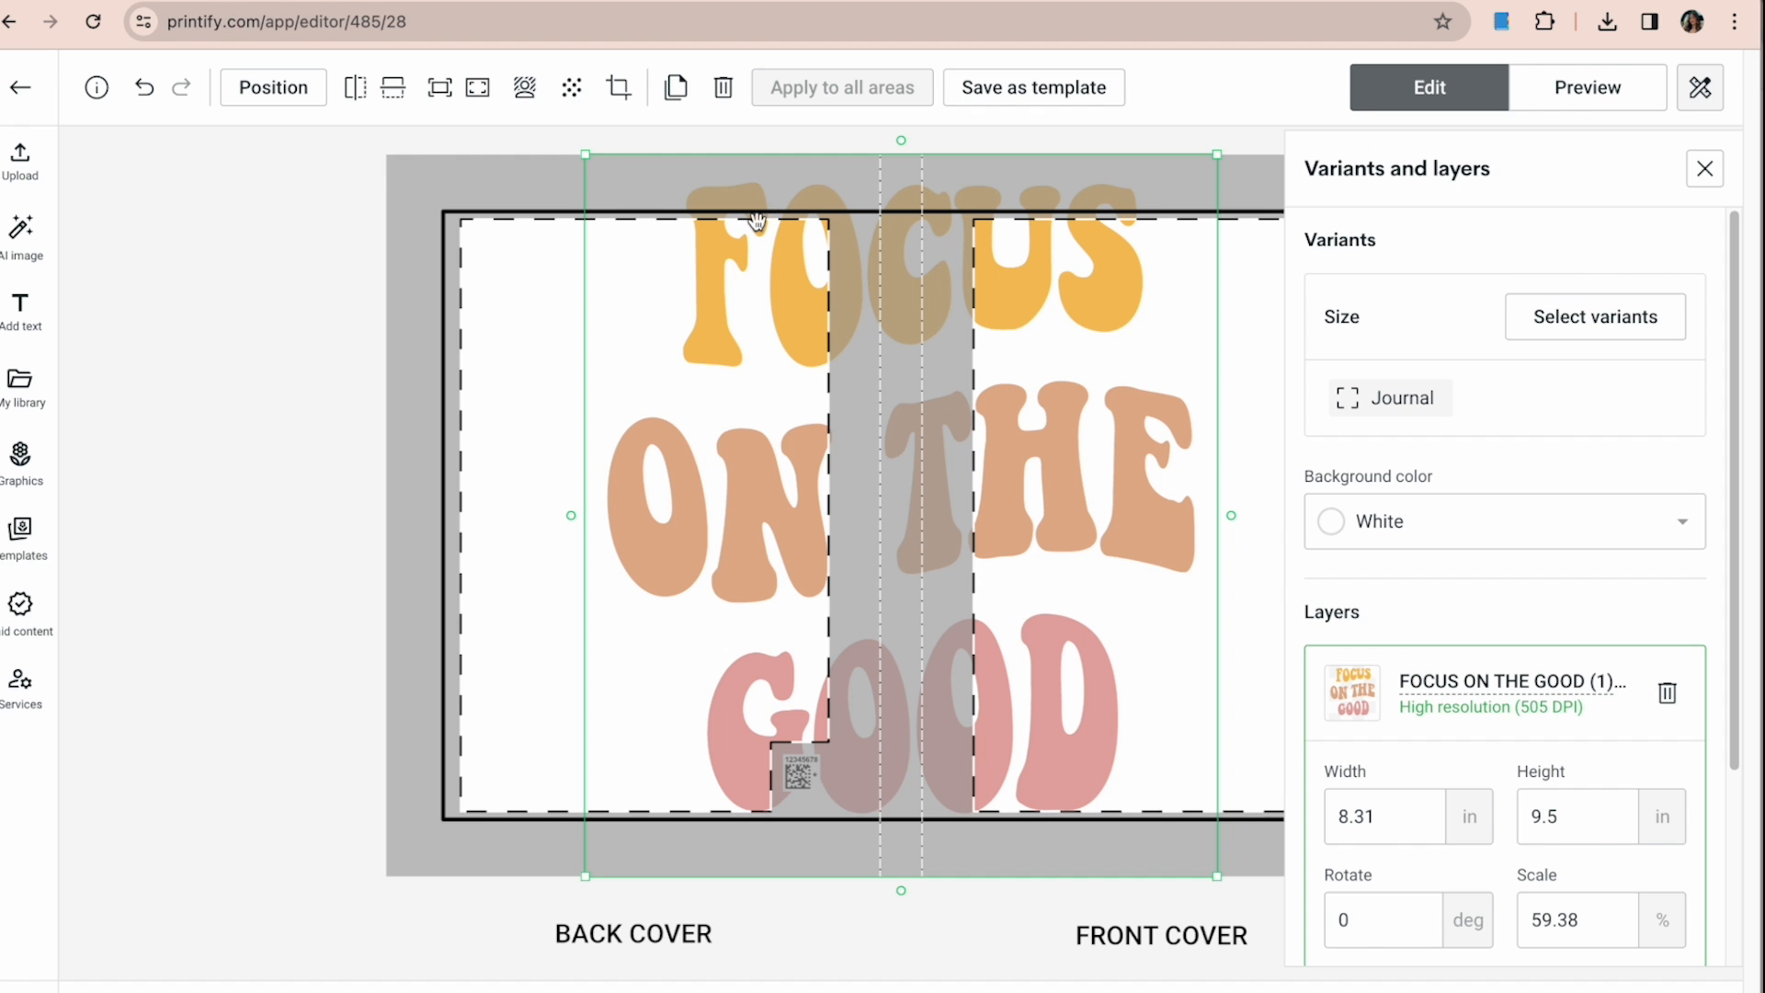
pyautogui.moveTo(586, 154); pyautogui.dragTo(871, 481)
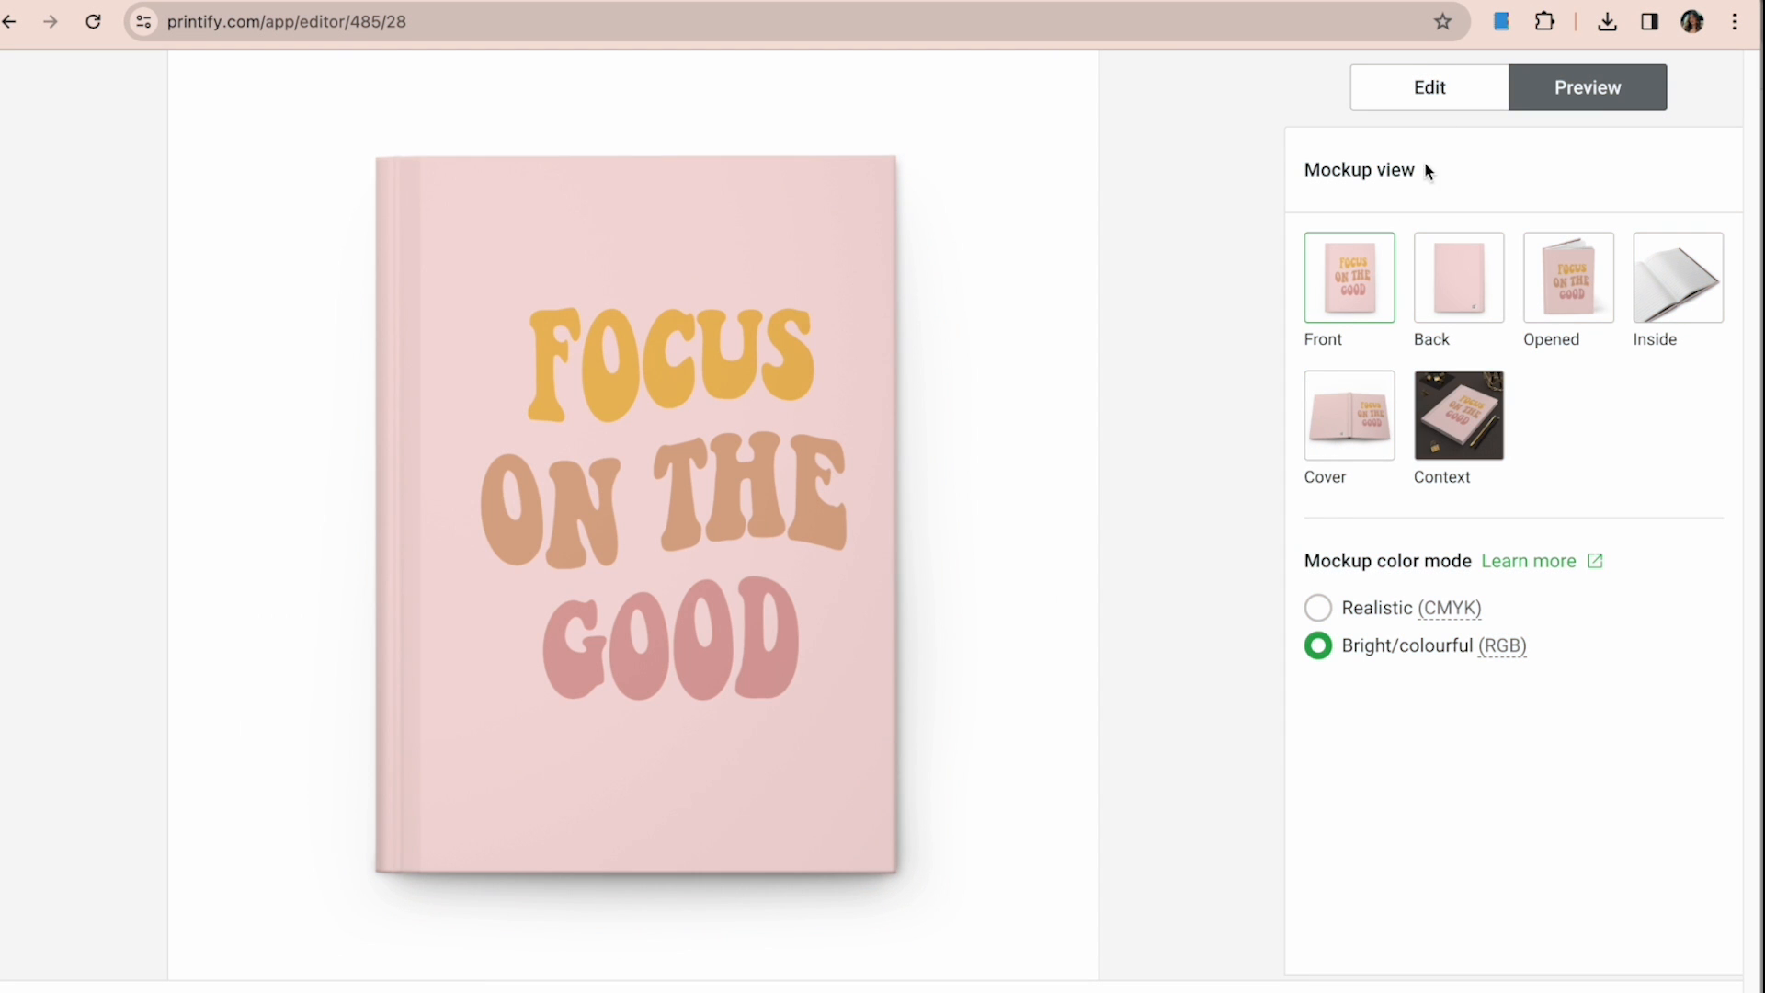
pyautogui.click(1443, 103)
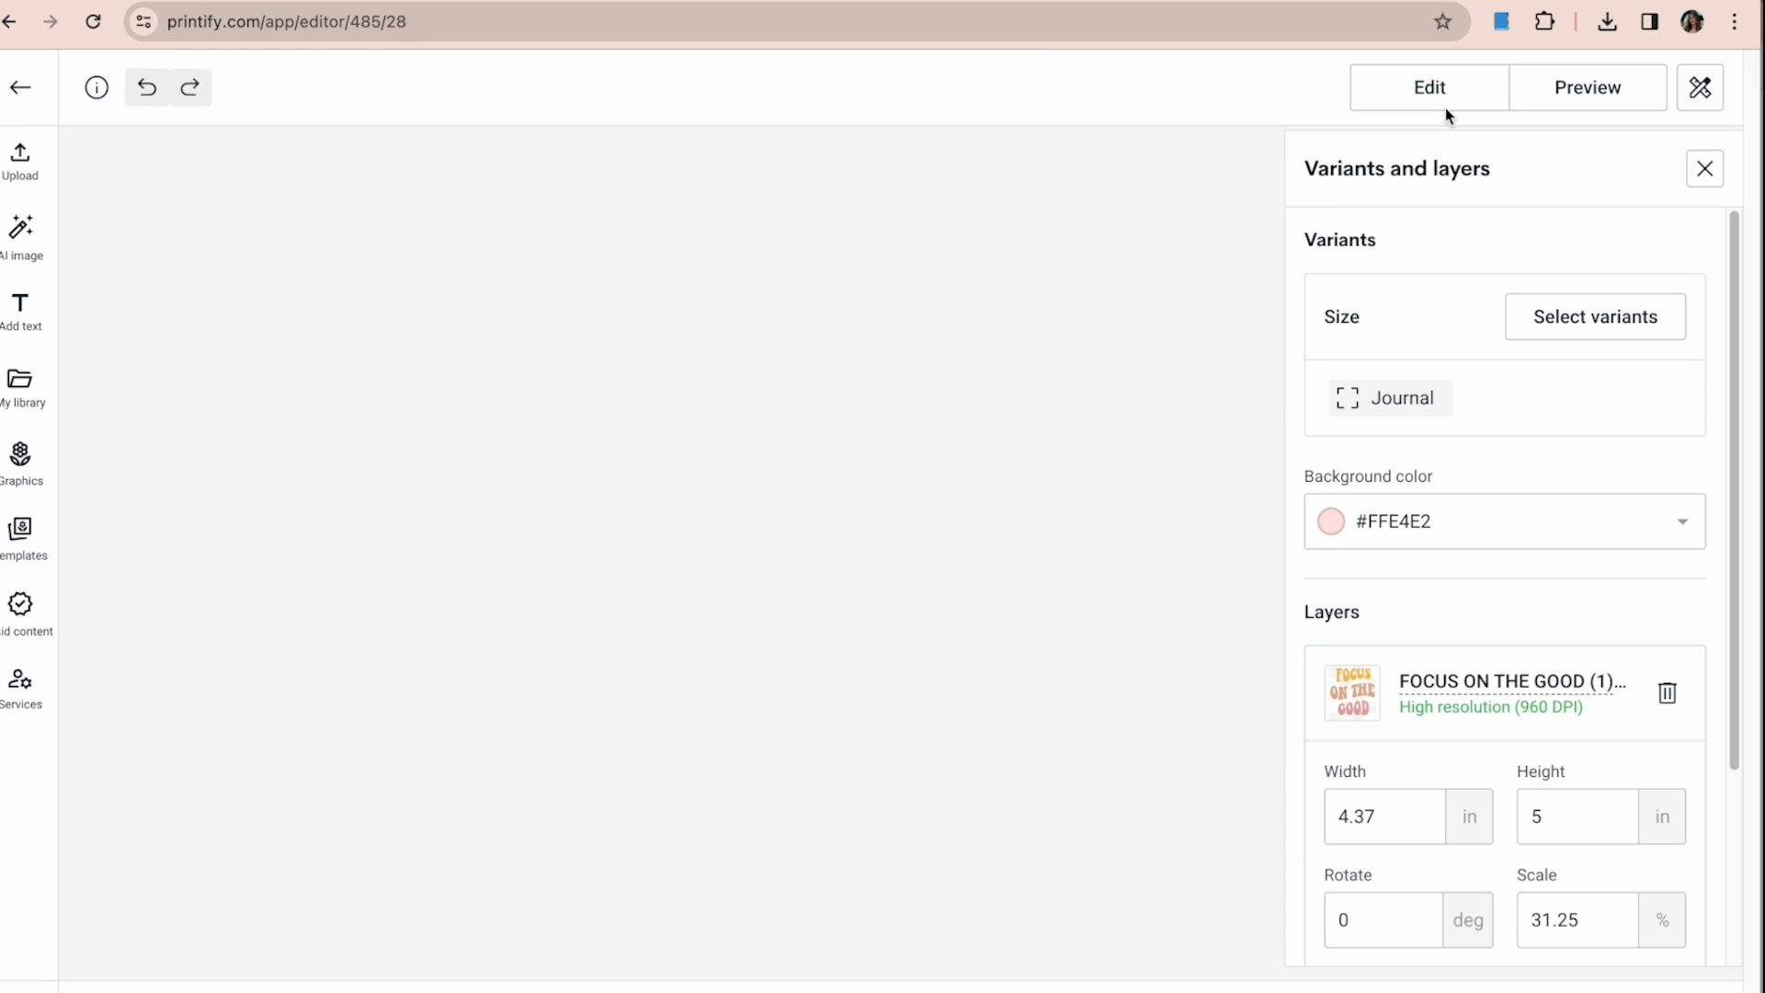
pyautogui.moveTo(1130, 544); pyautogui.dragTo(1124, 546)
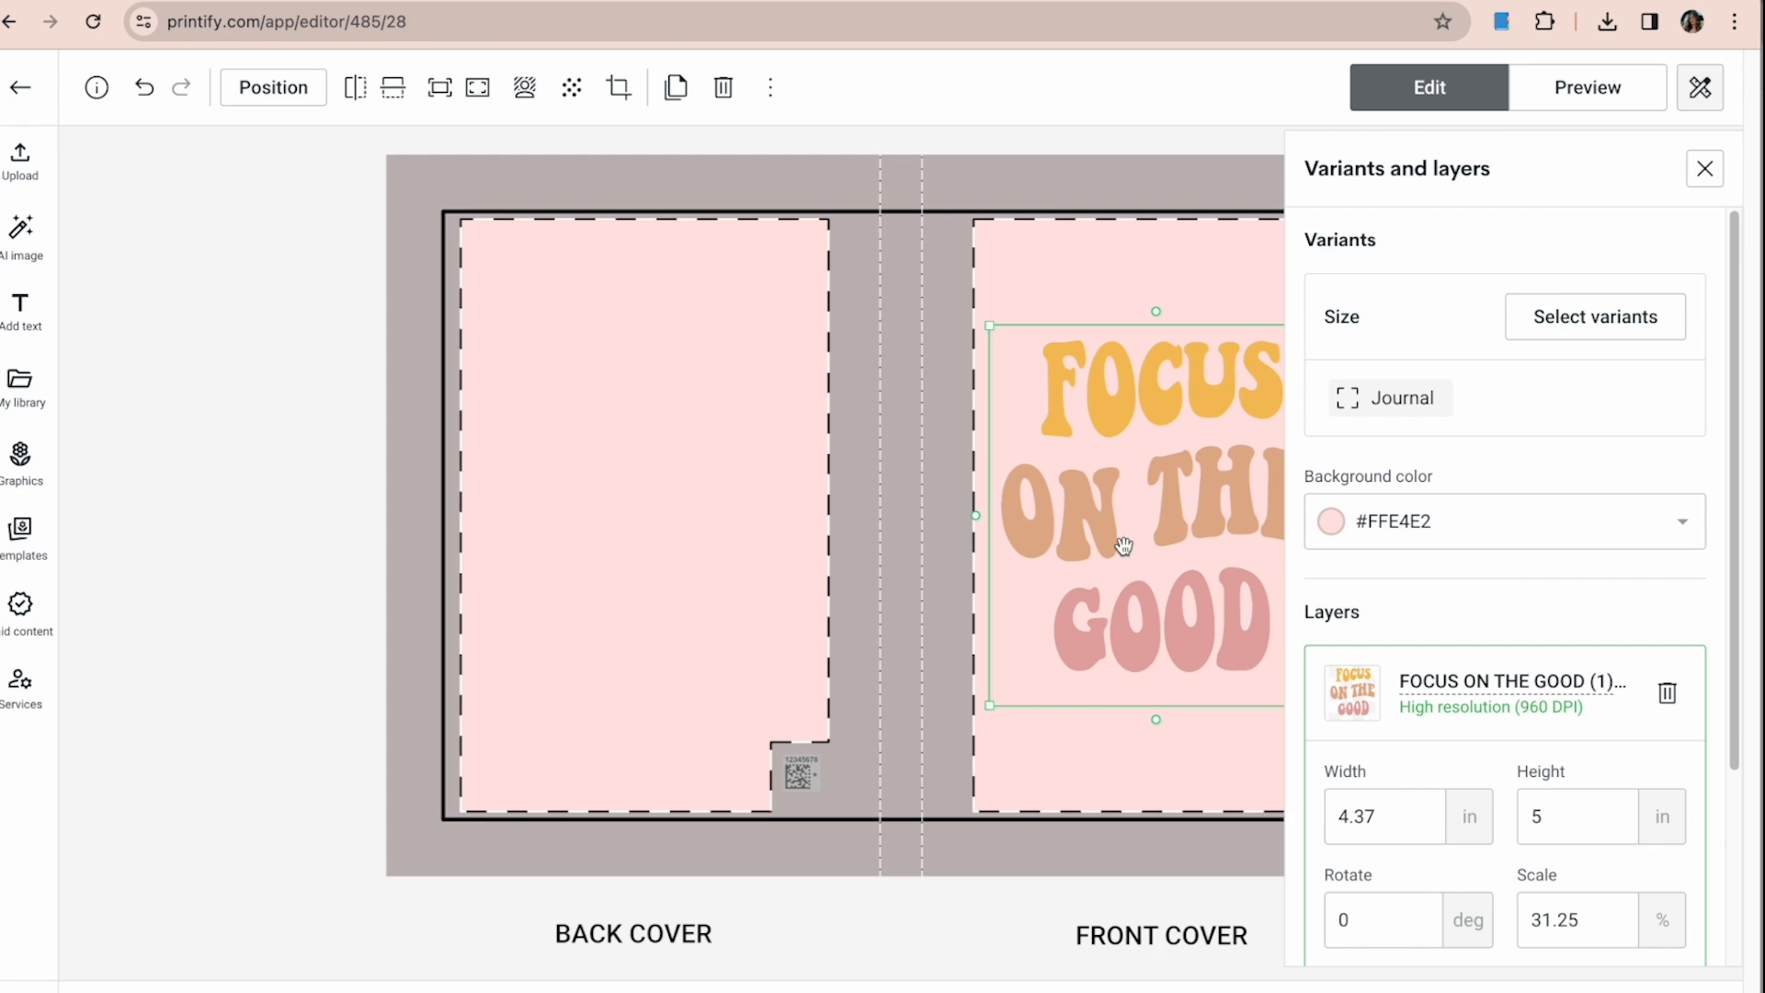
# Check the front mockup, and enlarge the front-cover design to about 4.59 × 5.25 in.
pyautogui.click(1583, 101)
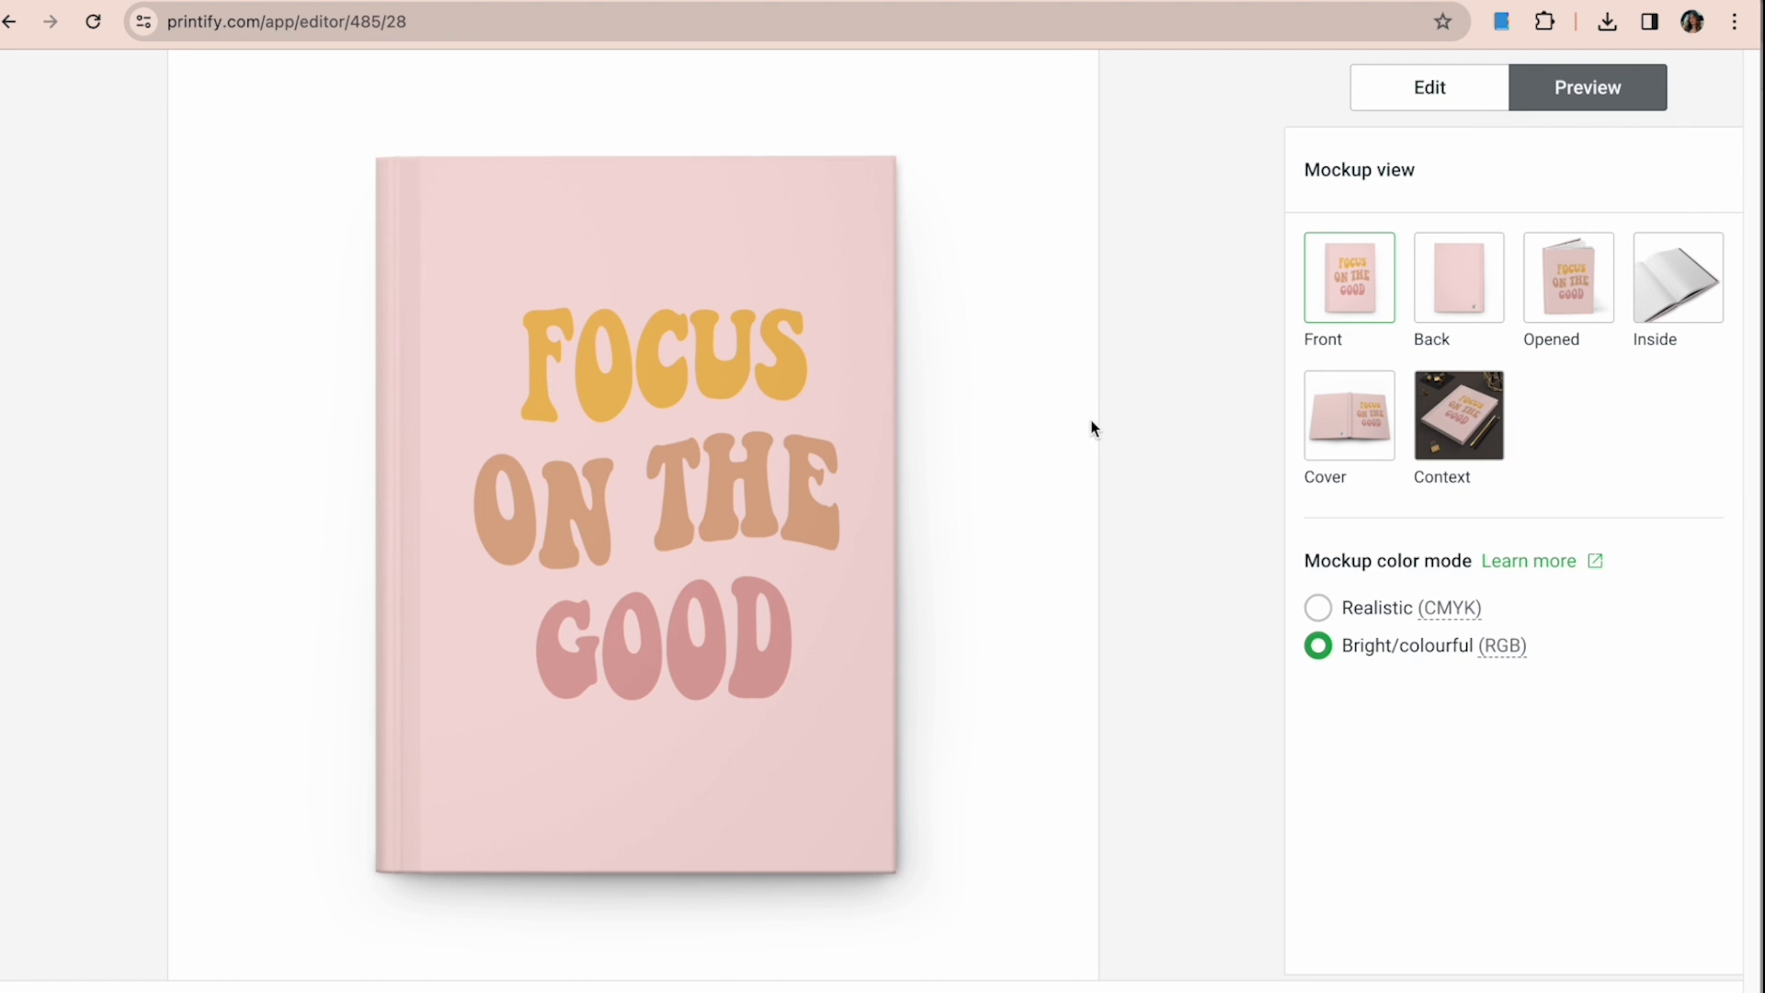
pyautogui.click(1489, 91)
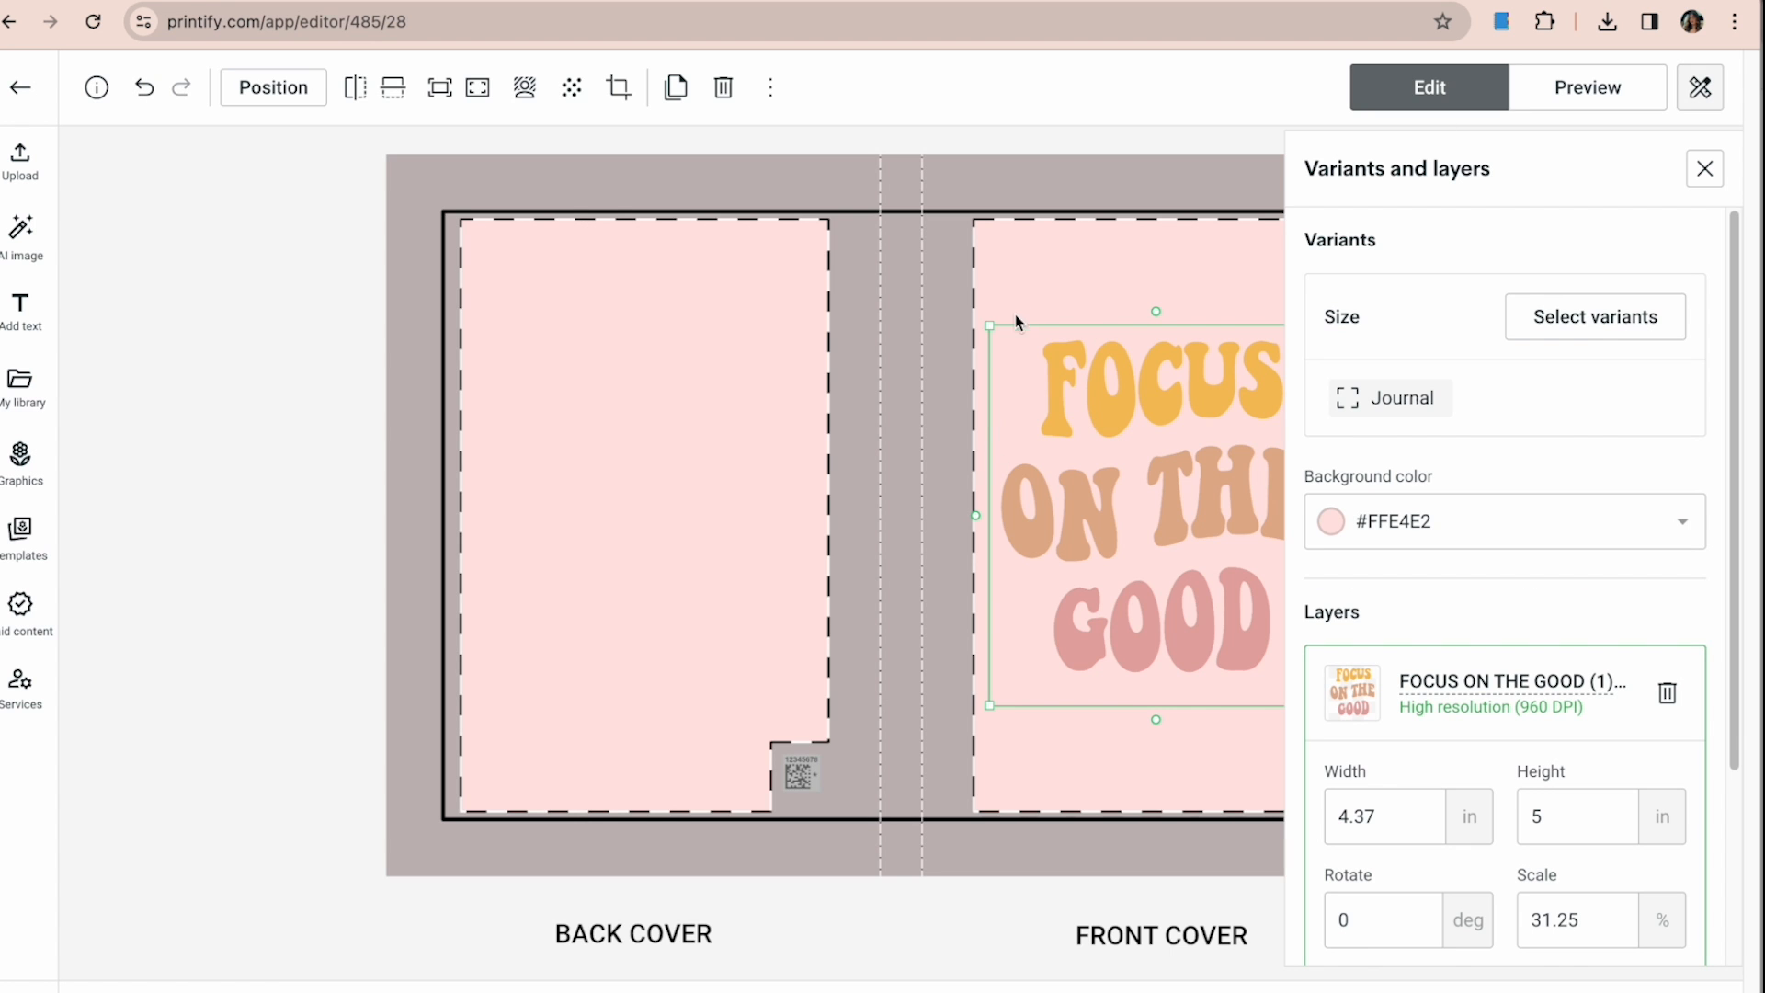
pyautogui.moveTo(988, 329); pyautogui.dragTo(968, 316)
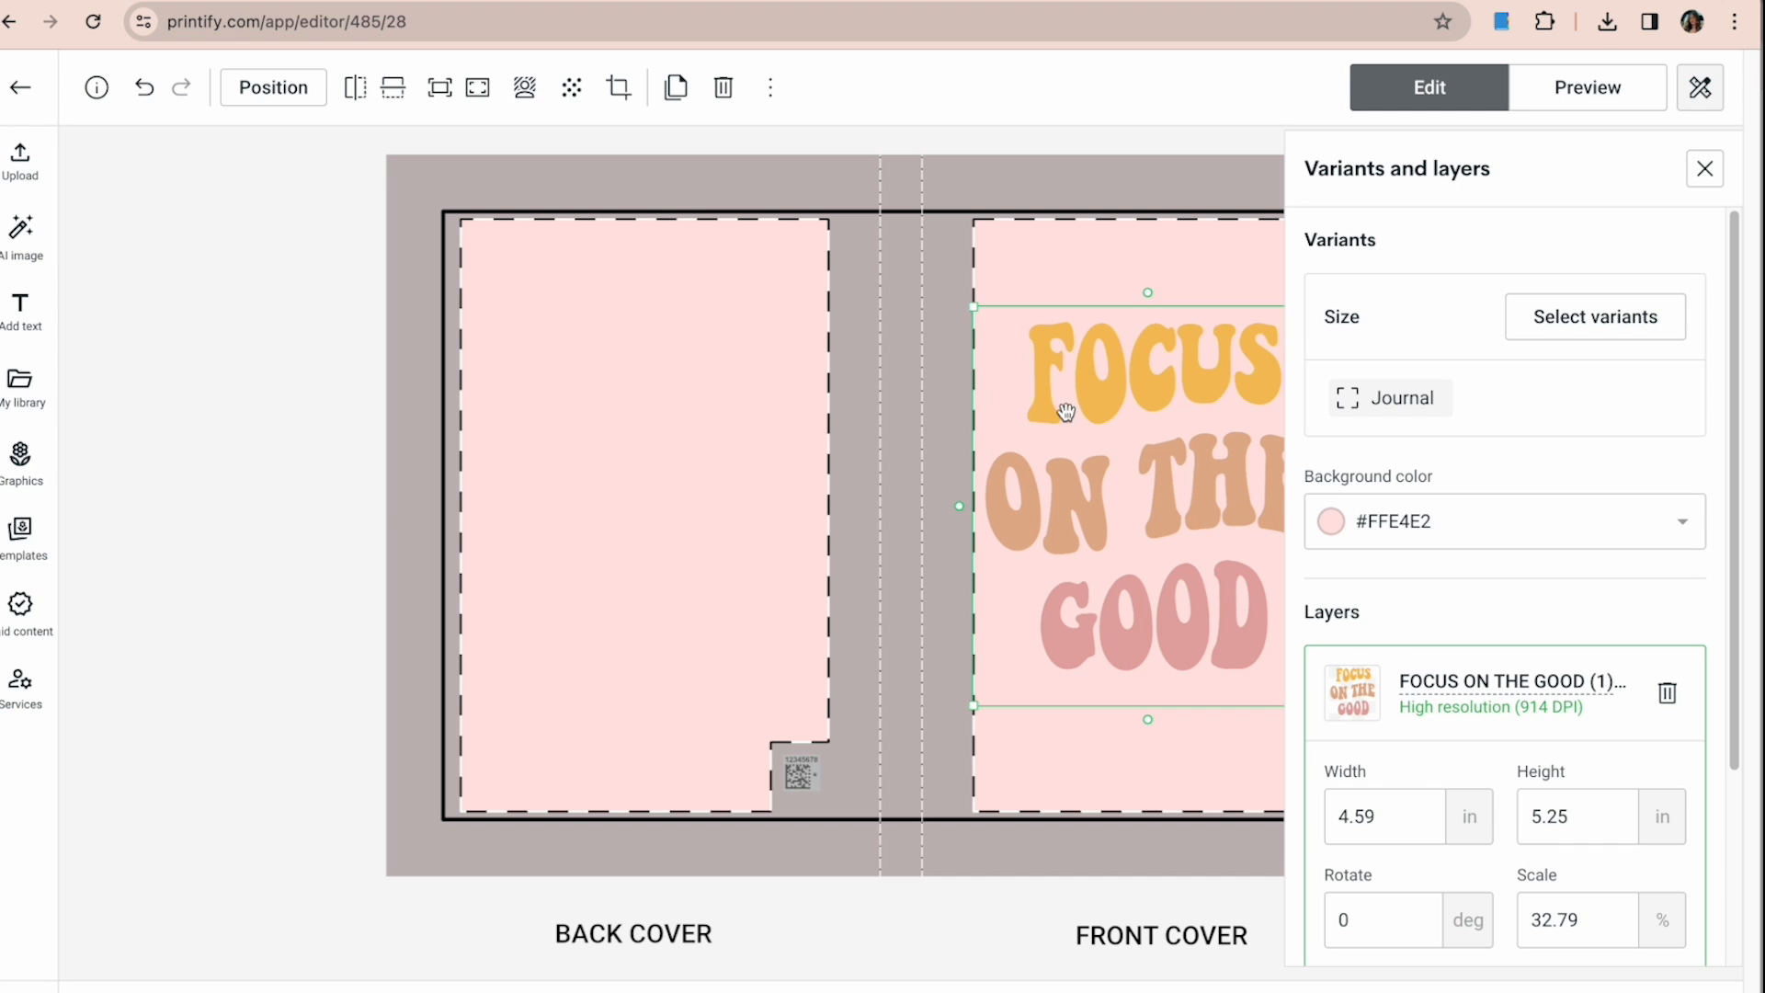
# Preview the journal's front, context and opened mockups, and continue to its mockup selection and listing details.
pyautogui.click(1615, 105)
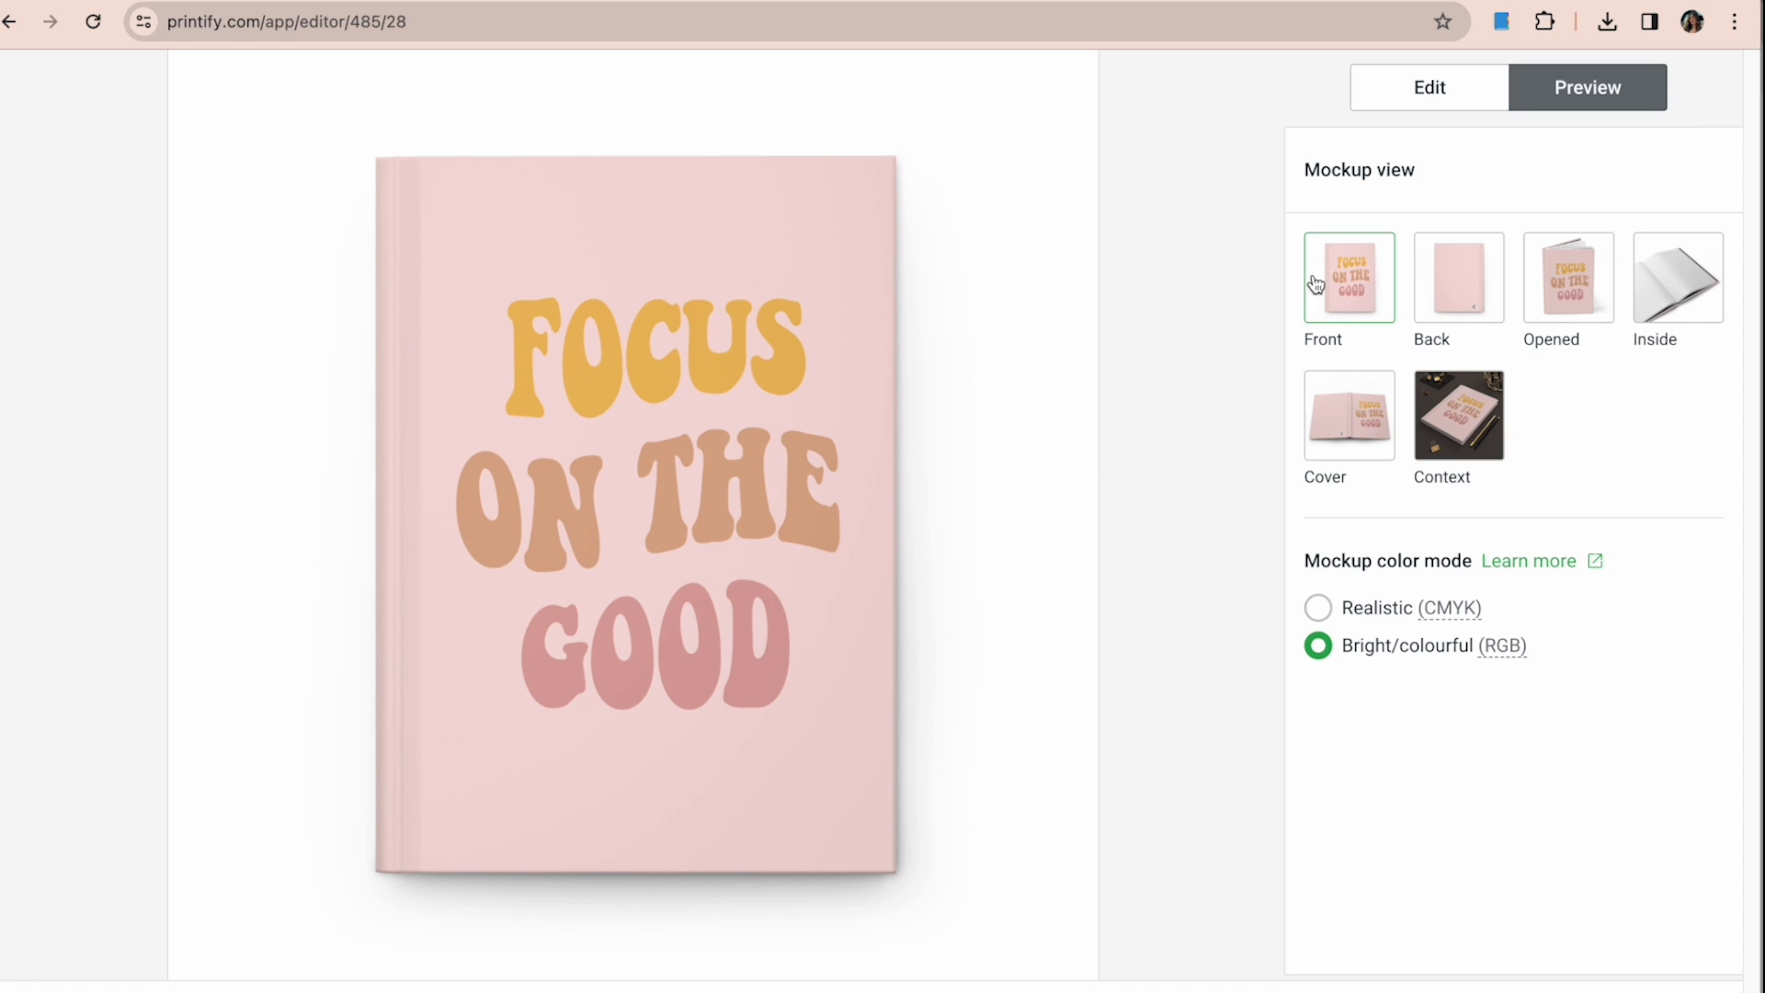
pyautogui.click(1446, 415)
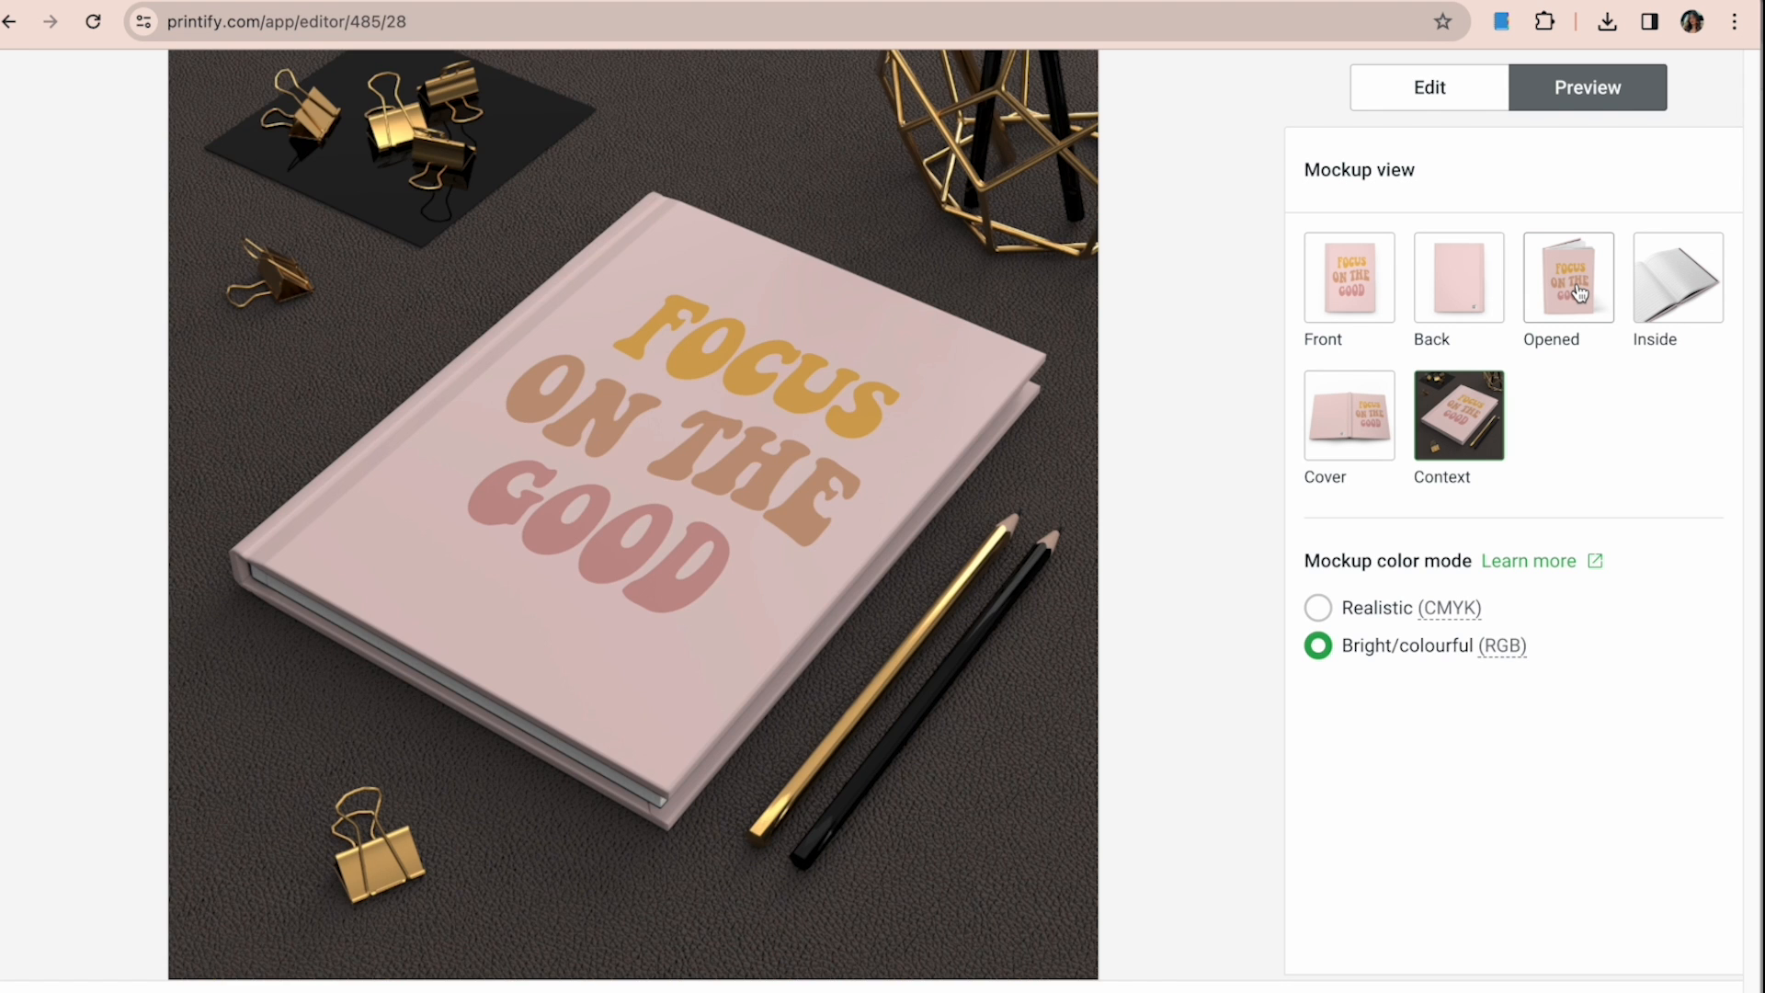
pyautogui.click(1579, 292)
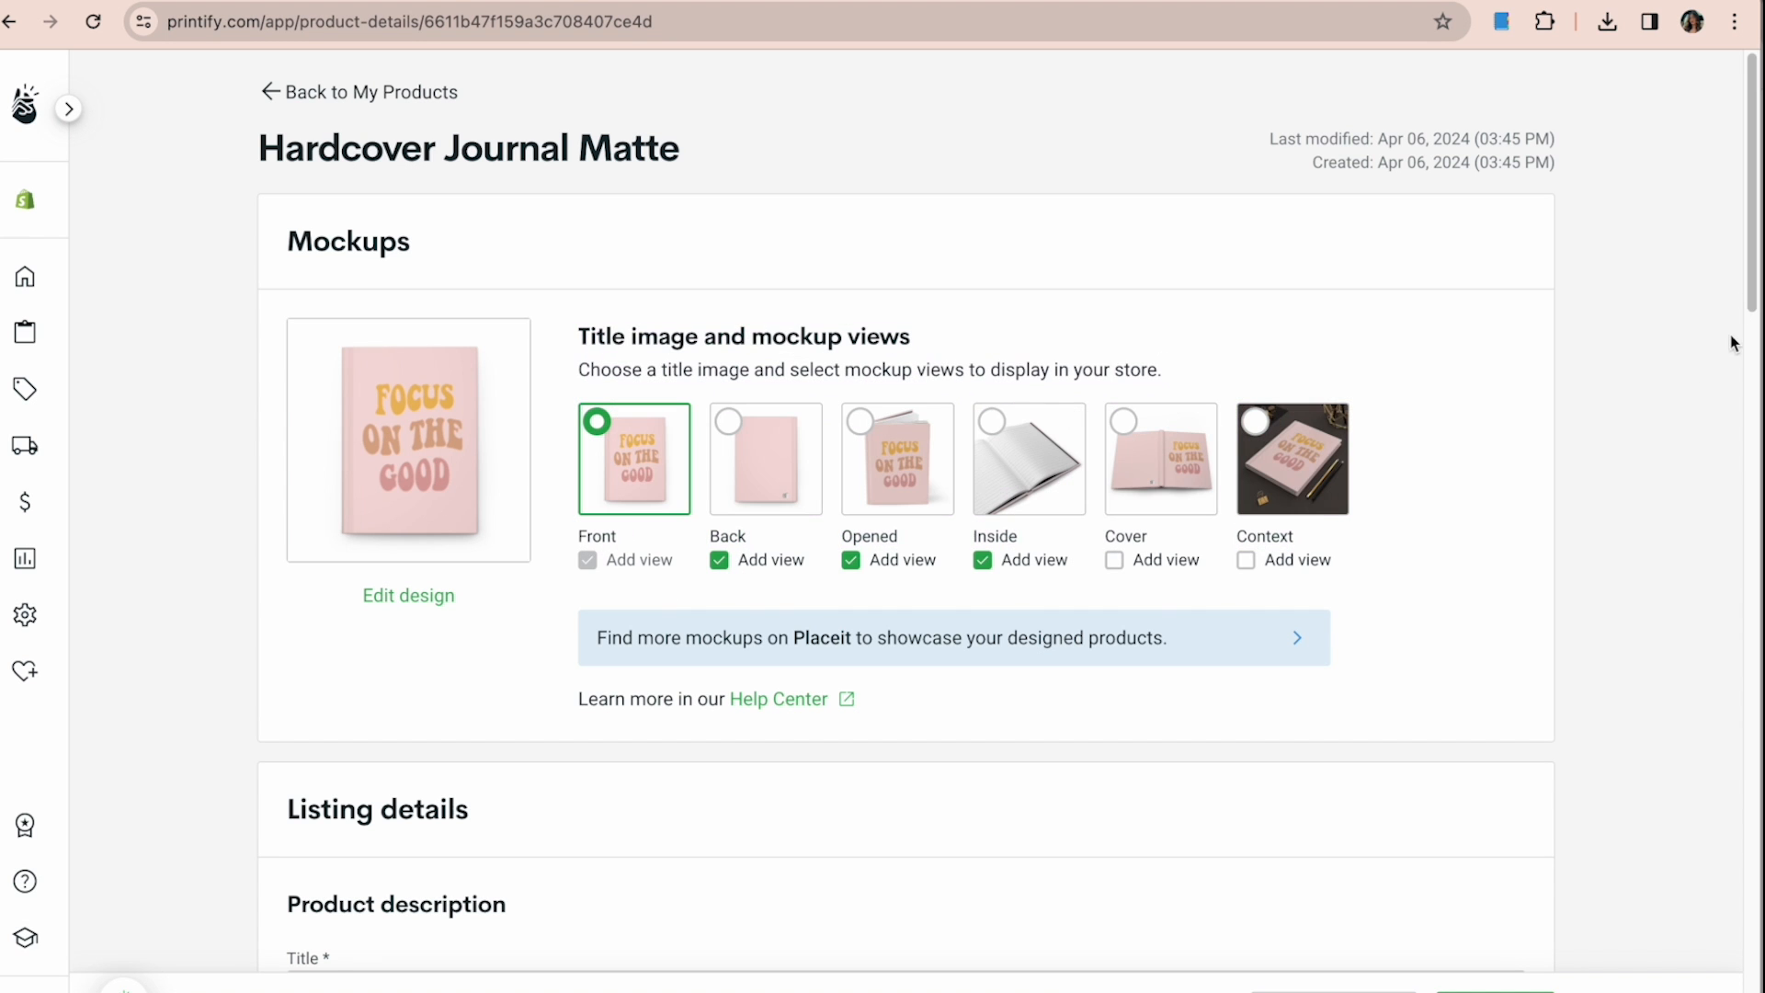
pyautogui.scroll(-7, 1754, 299)
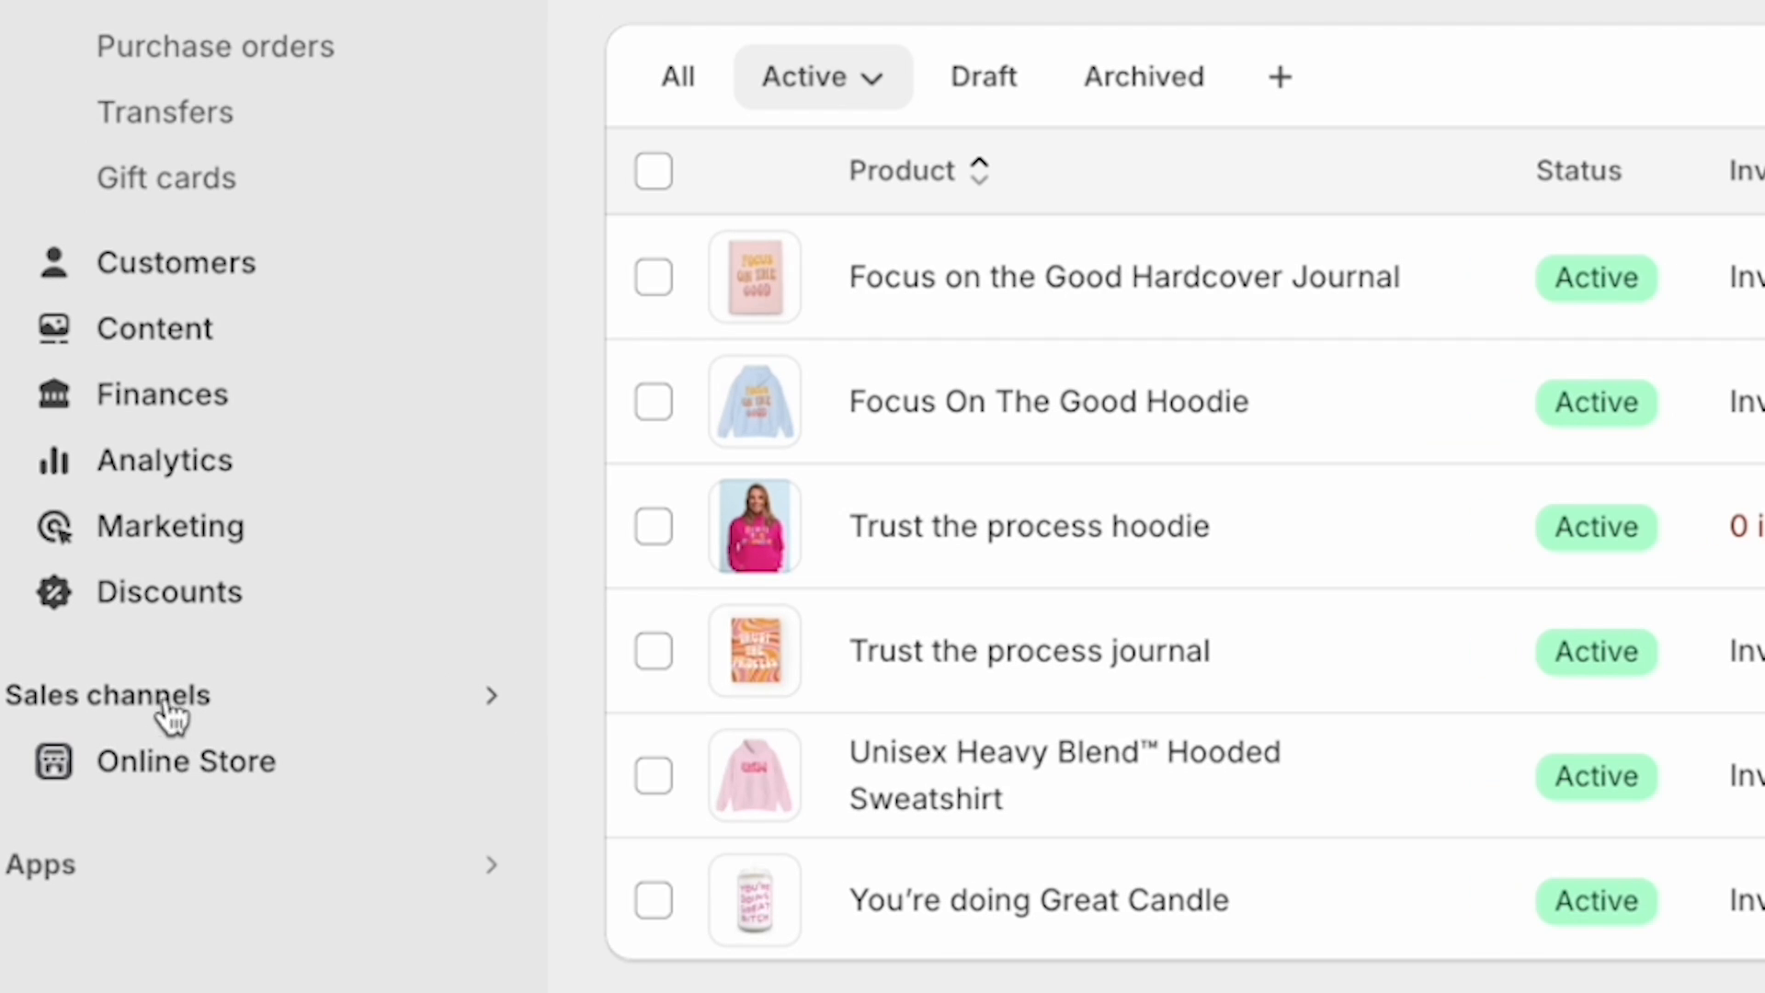
# Switch to the online store themes in Shopify and add the free Craft theme to the theme library.
pyautogui.click(184, 763)
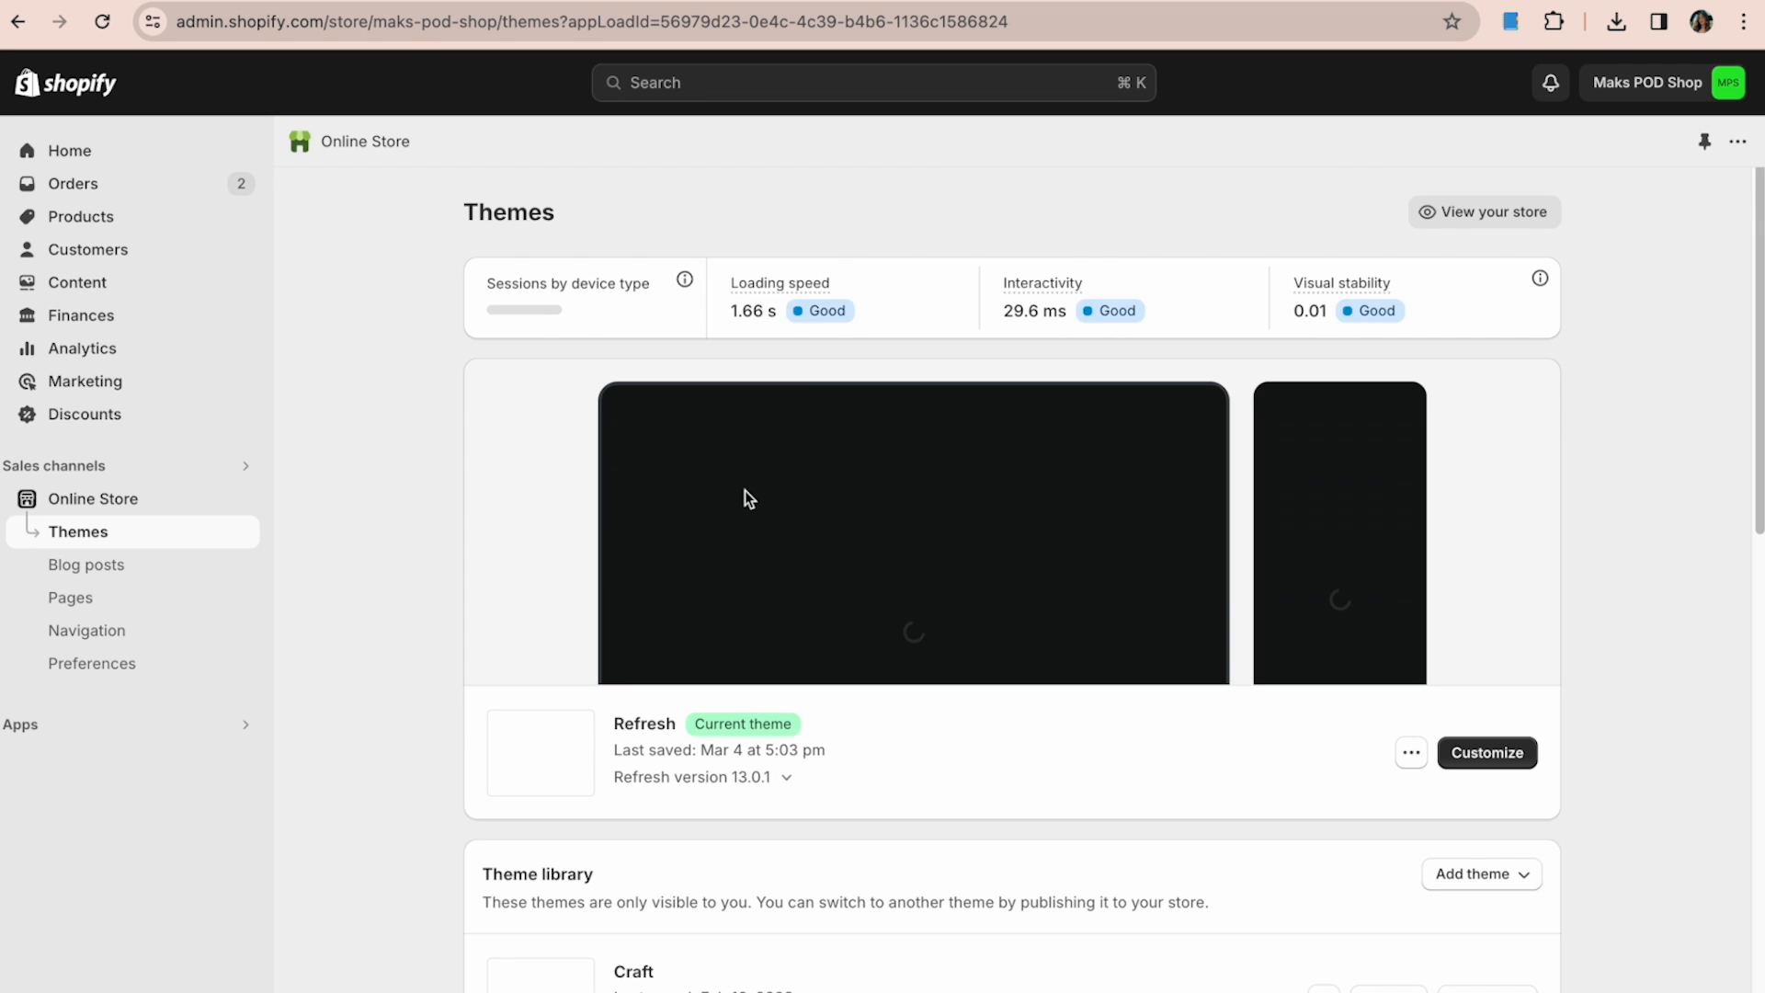
pyautogui.scroll(-10, 1613, 548)
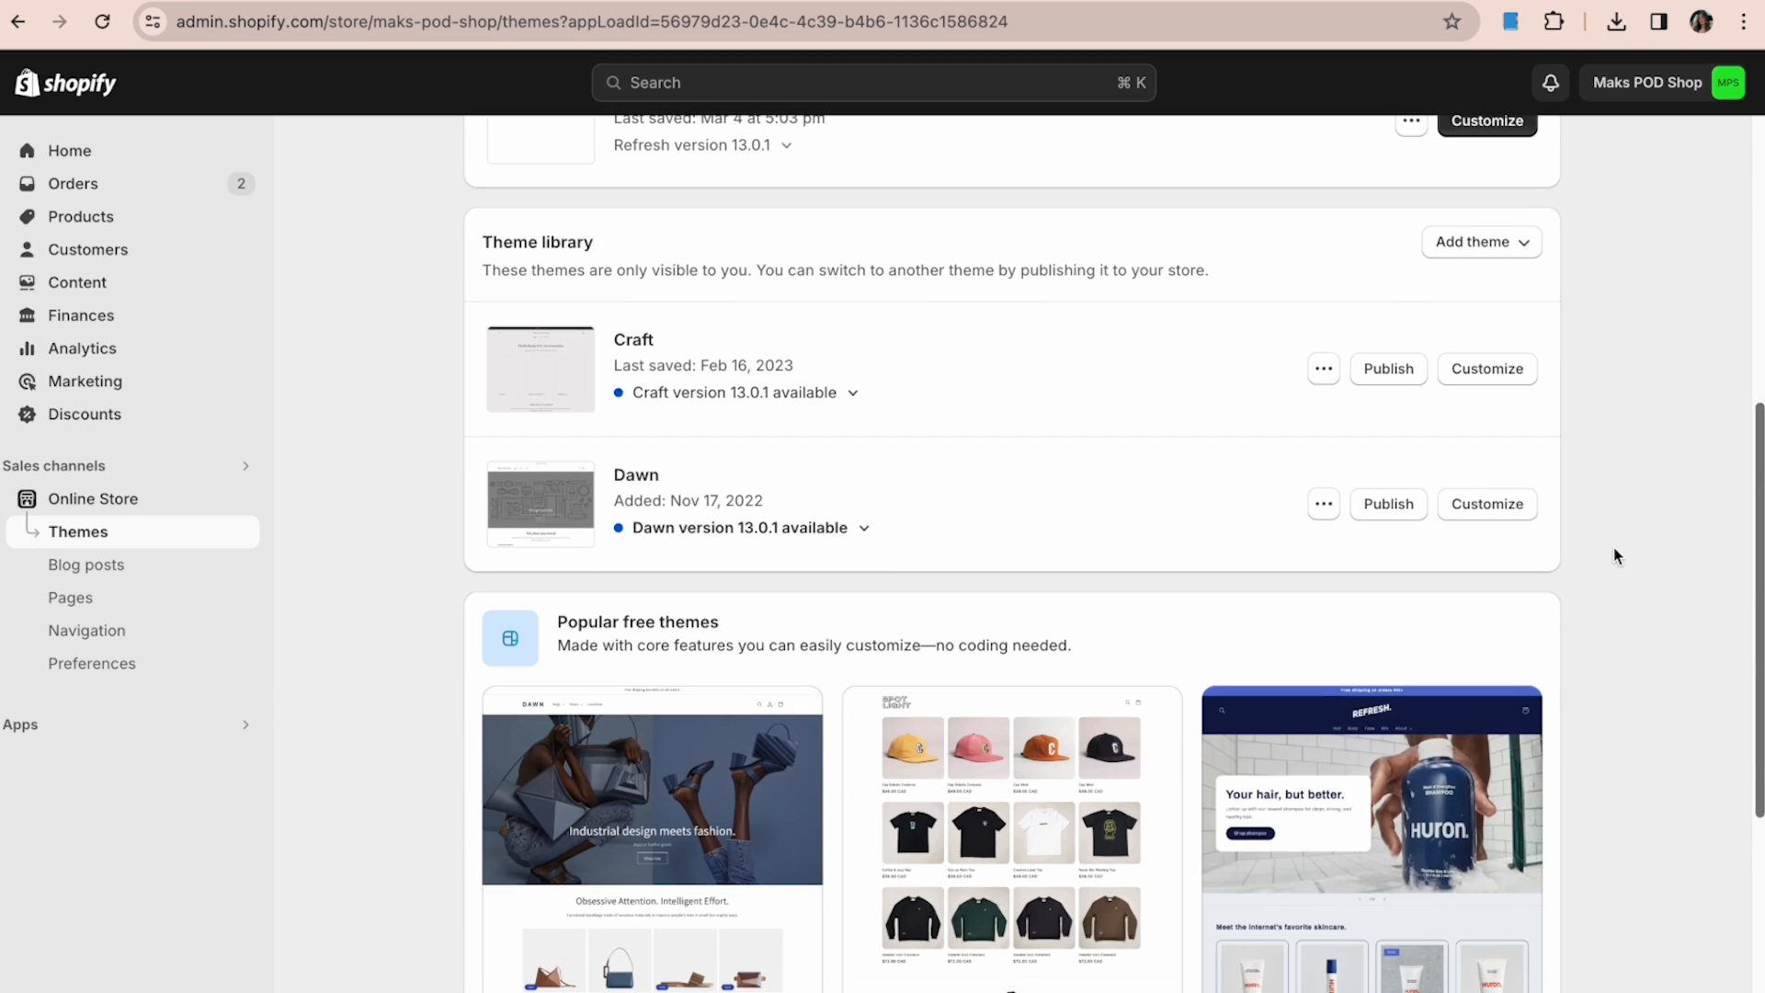
pyautogui.scroll(-2, 1508, 745)
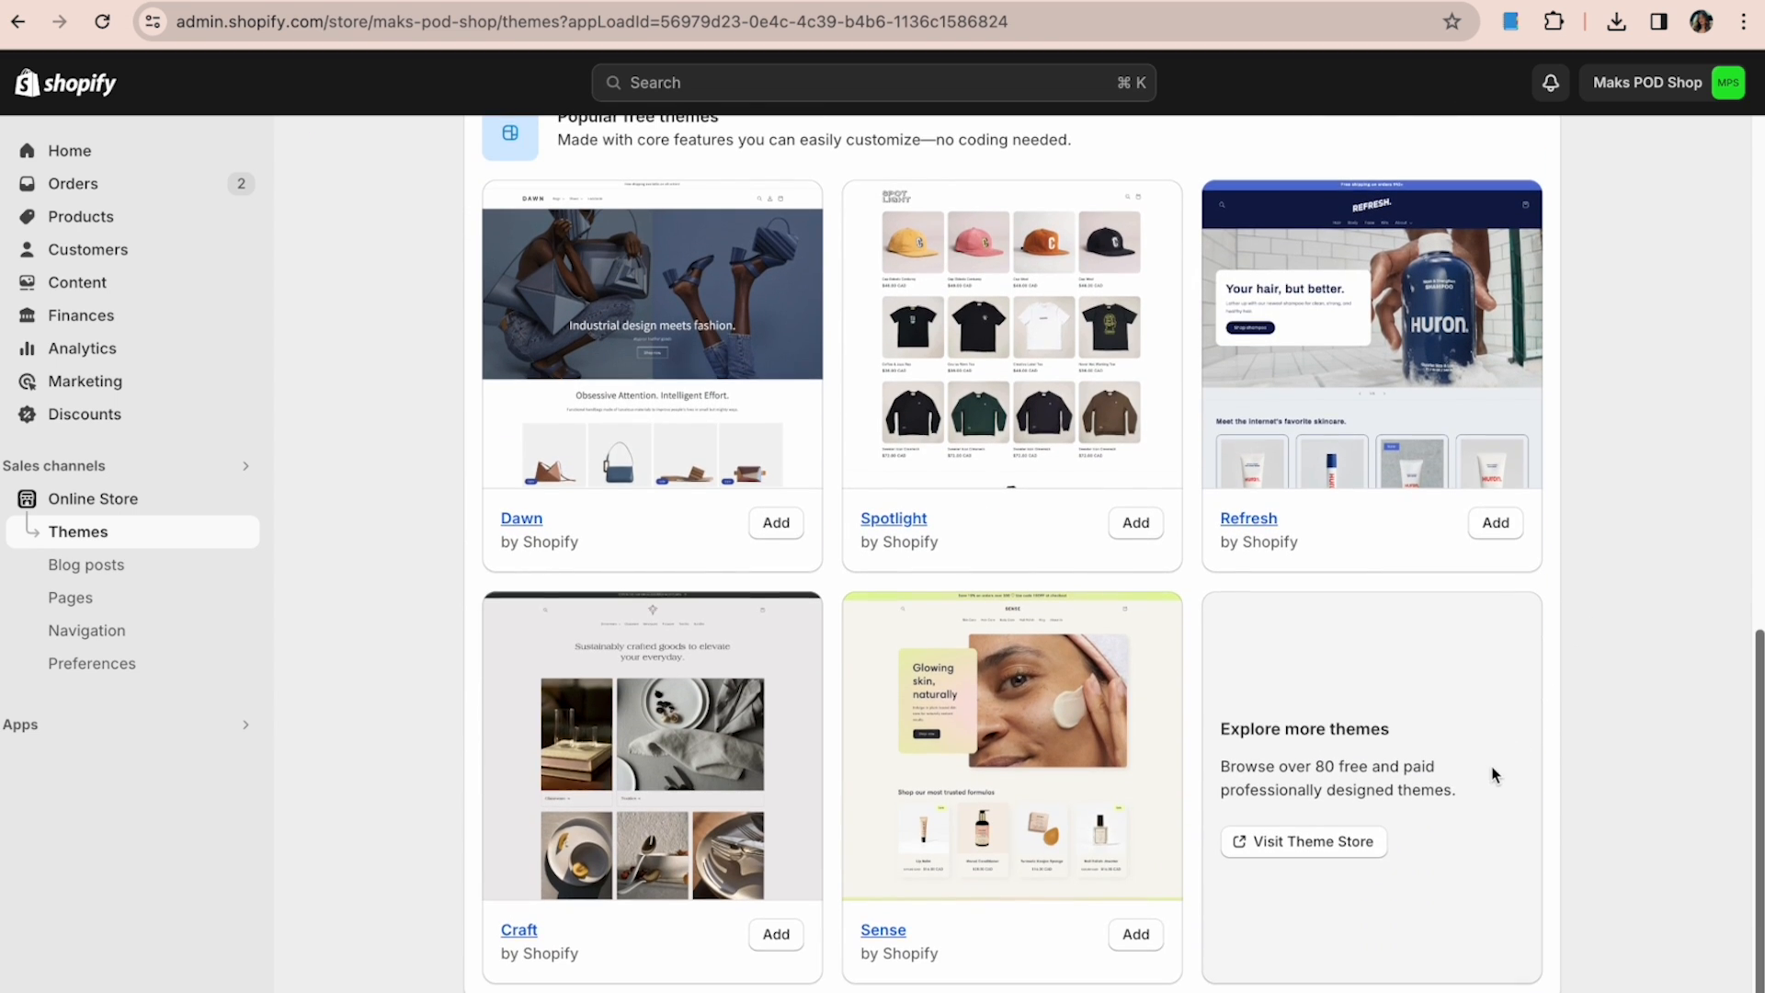
pyautogui.scroll(1, 1494, 777)
pyautogui.scroll(-1, 1503, 732)
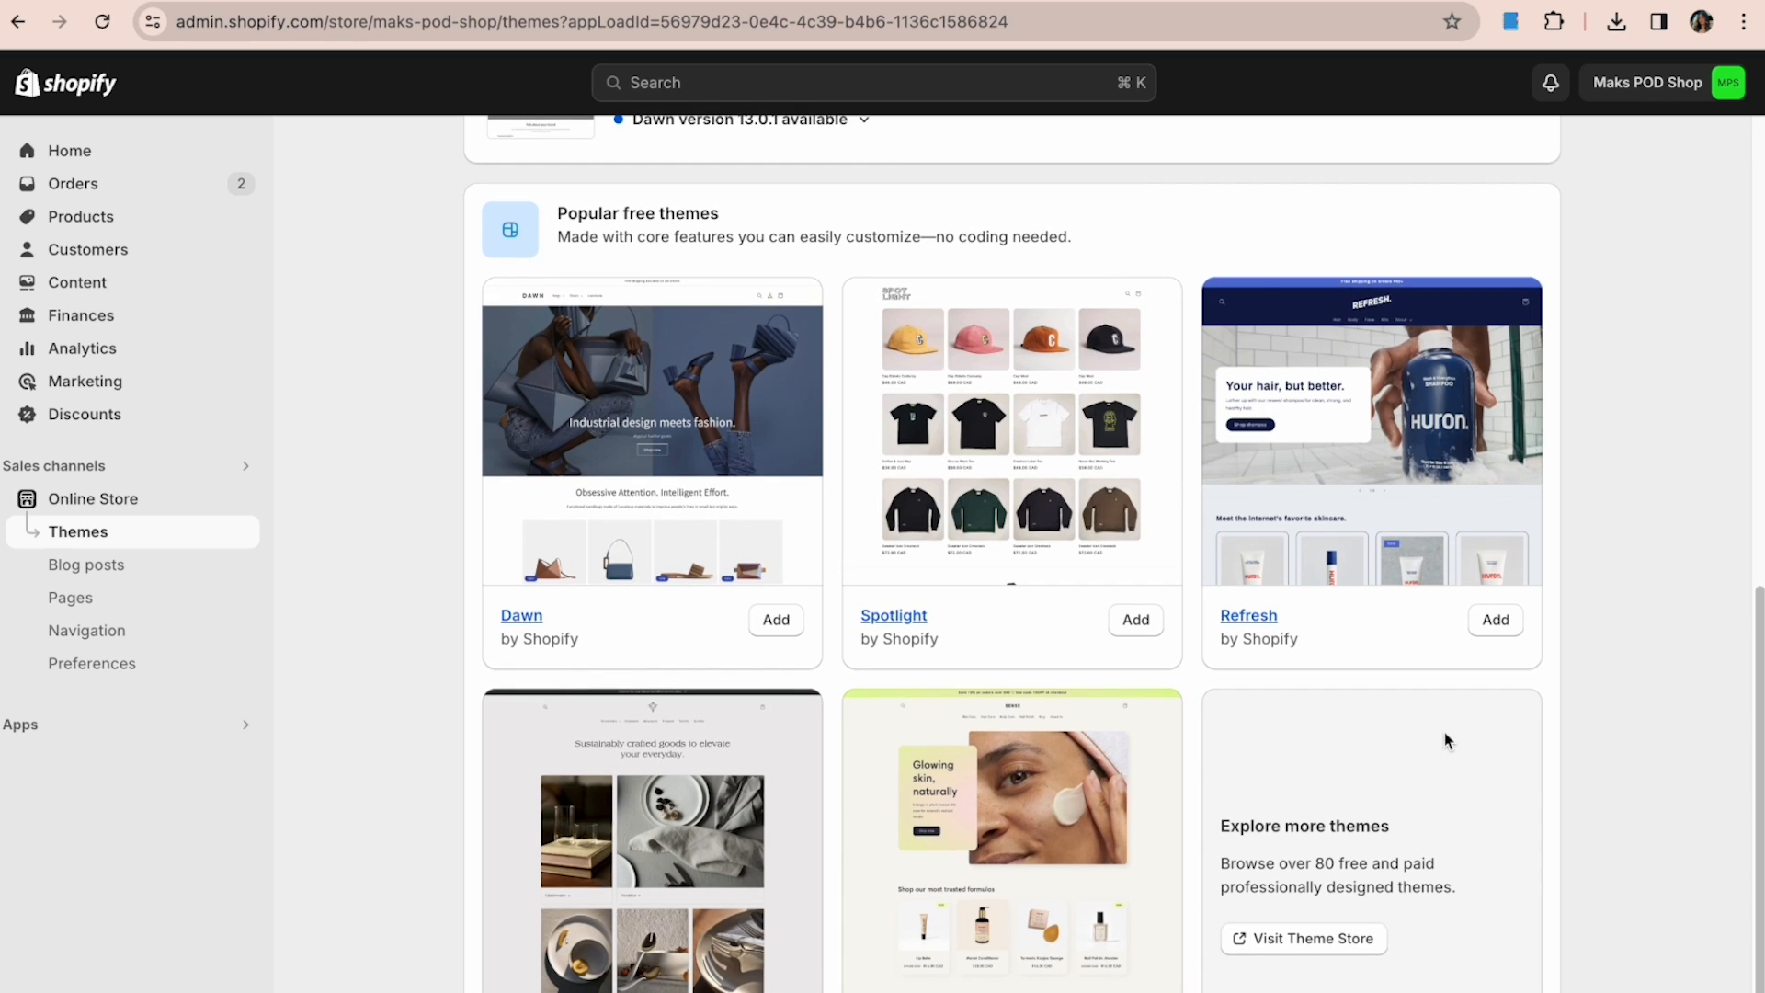
pyautogui.scroll(-1, 771, 527)
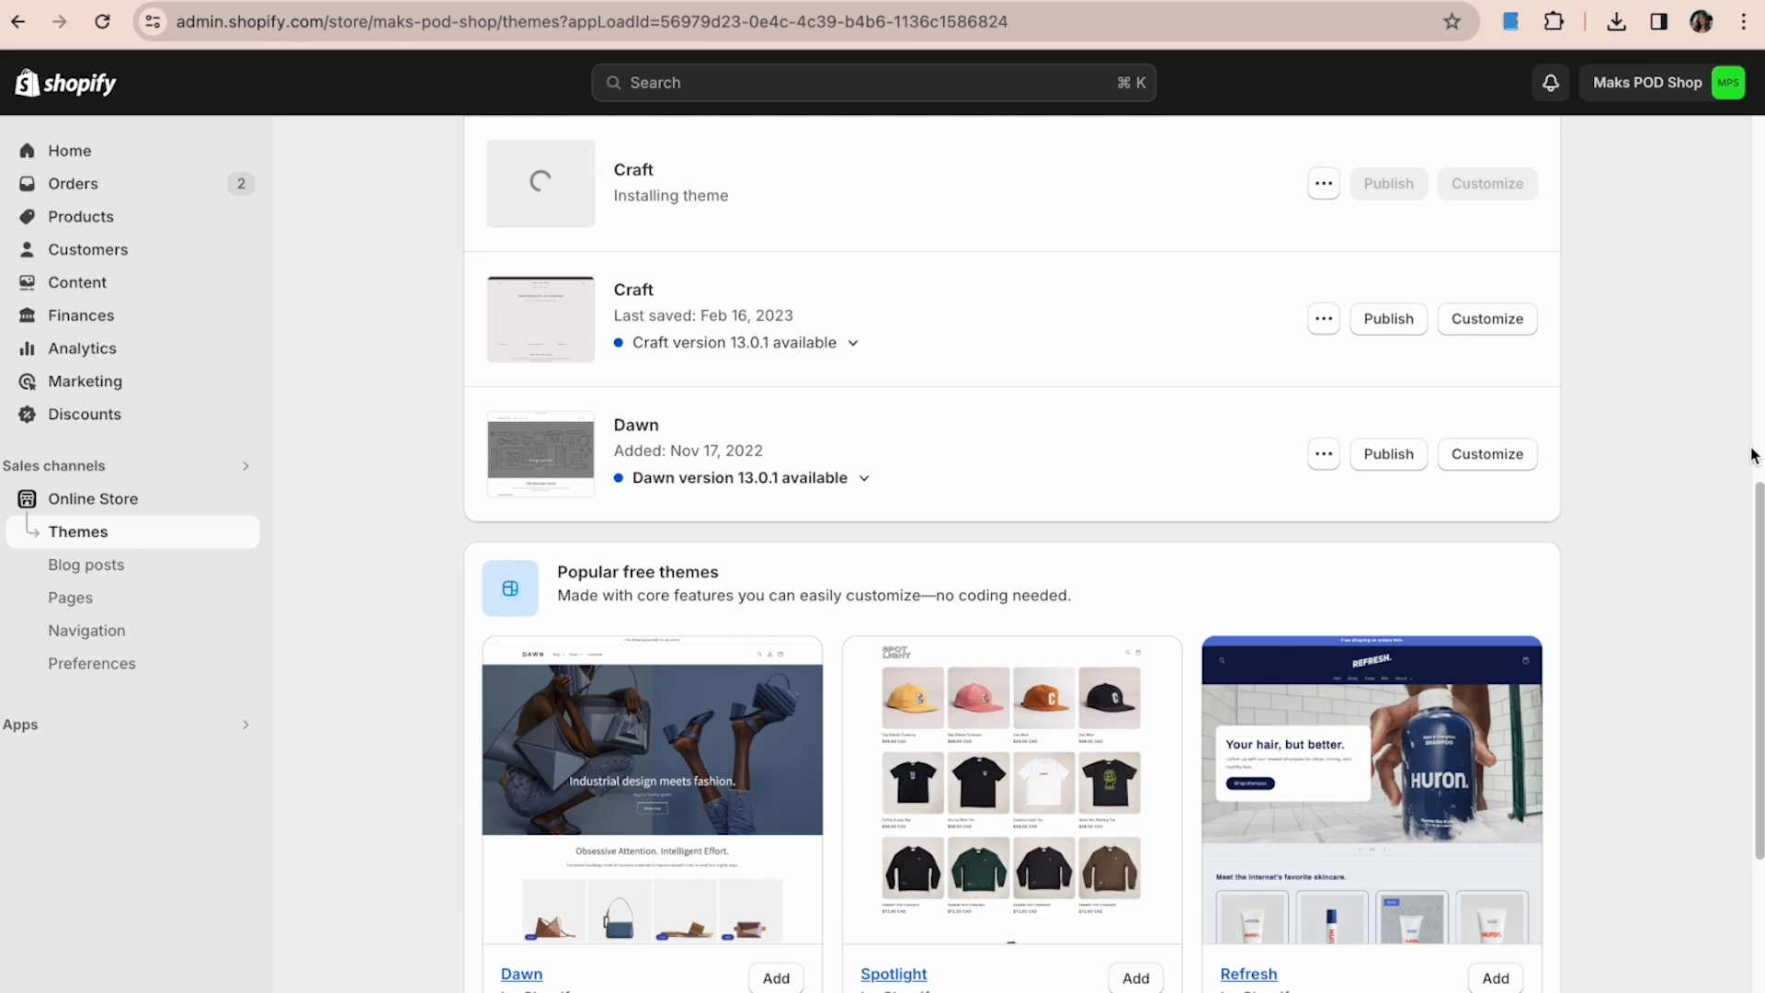
# Open the newly added Craft theme for customization and look over its home page down to the featured products.
pyautogui.moveTo(1760, 495); pyautogui.dragTo(1760, 399)
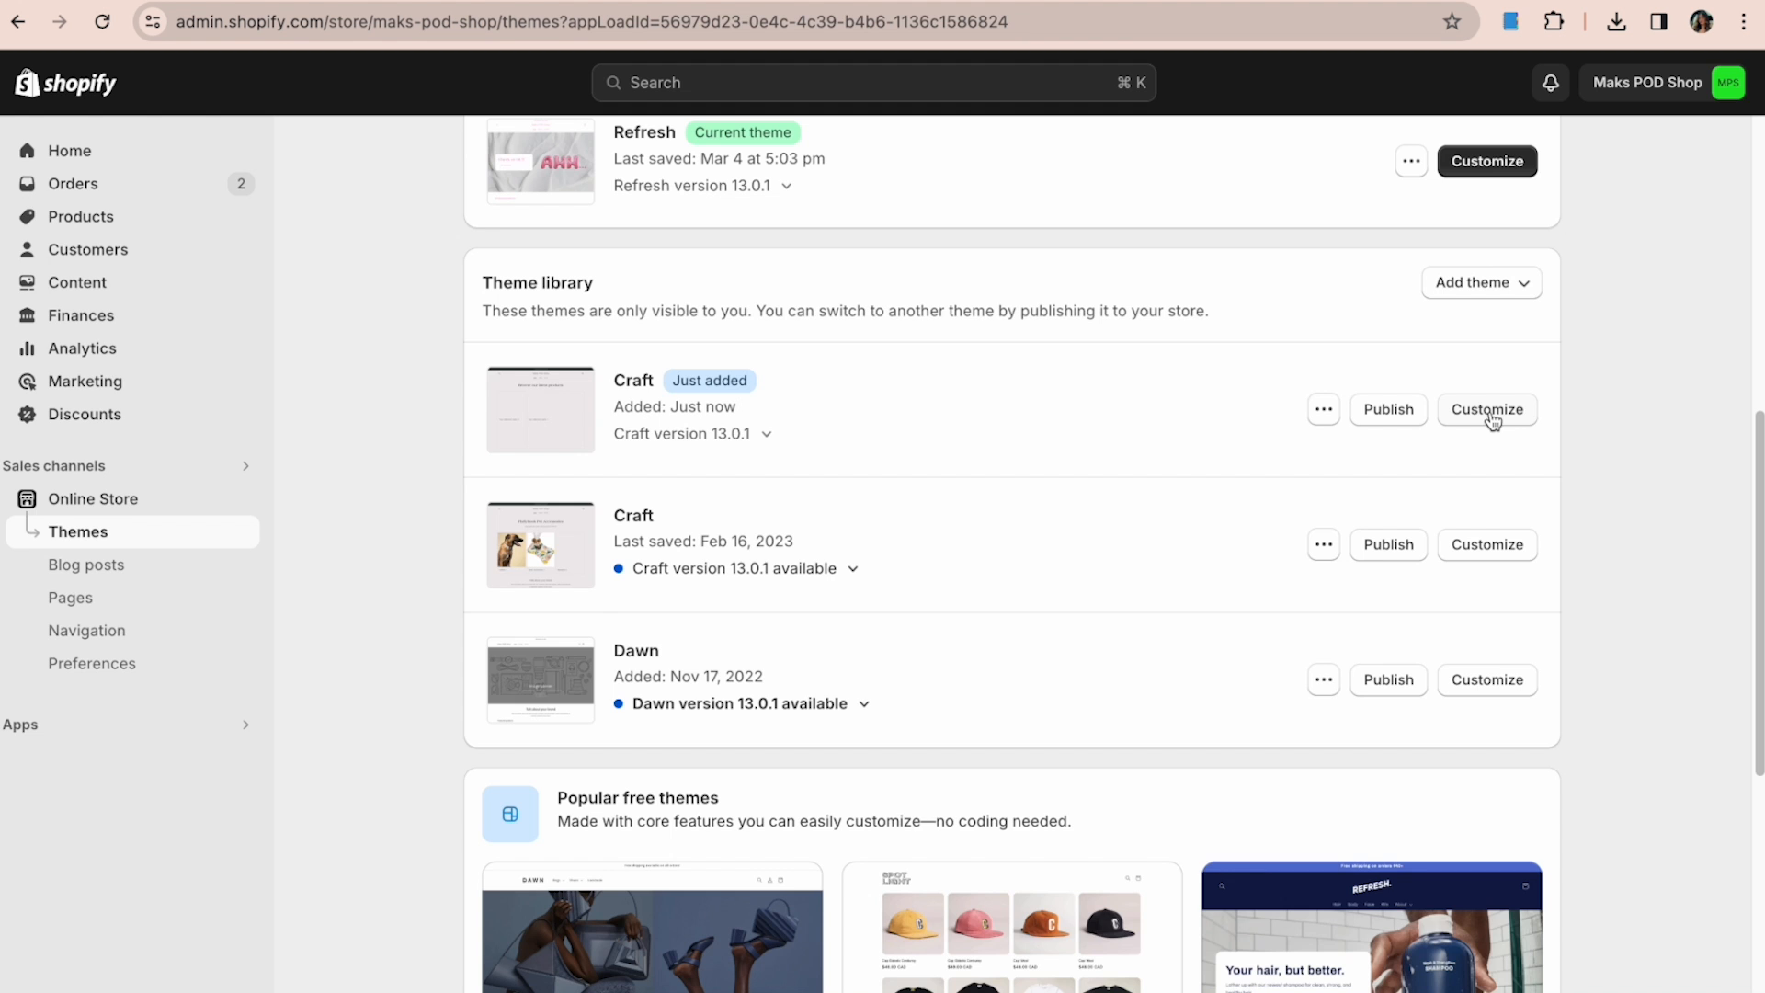
pyautogui.click(1317, 361)
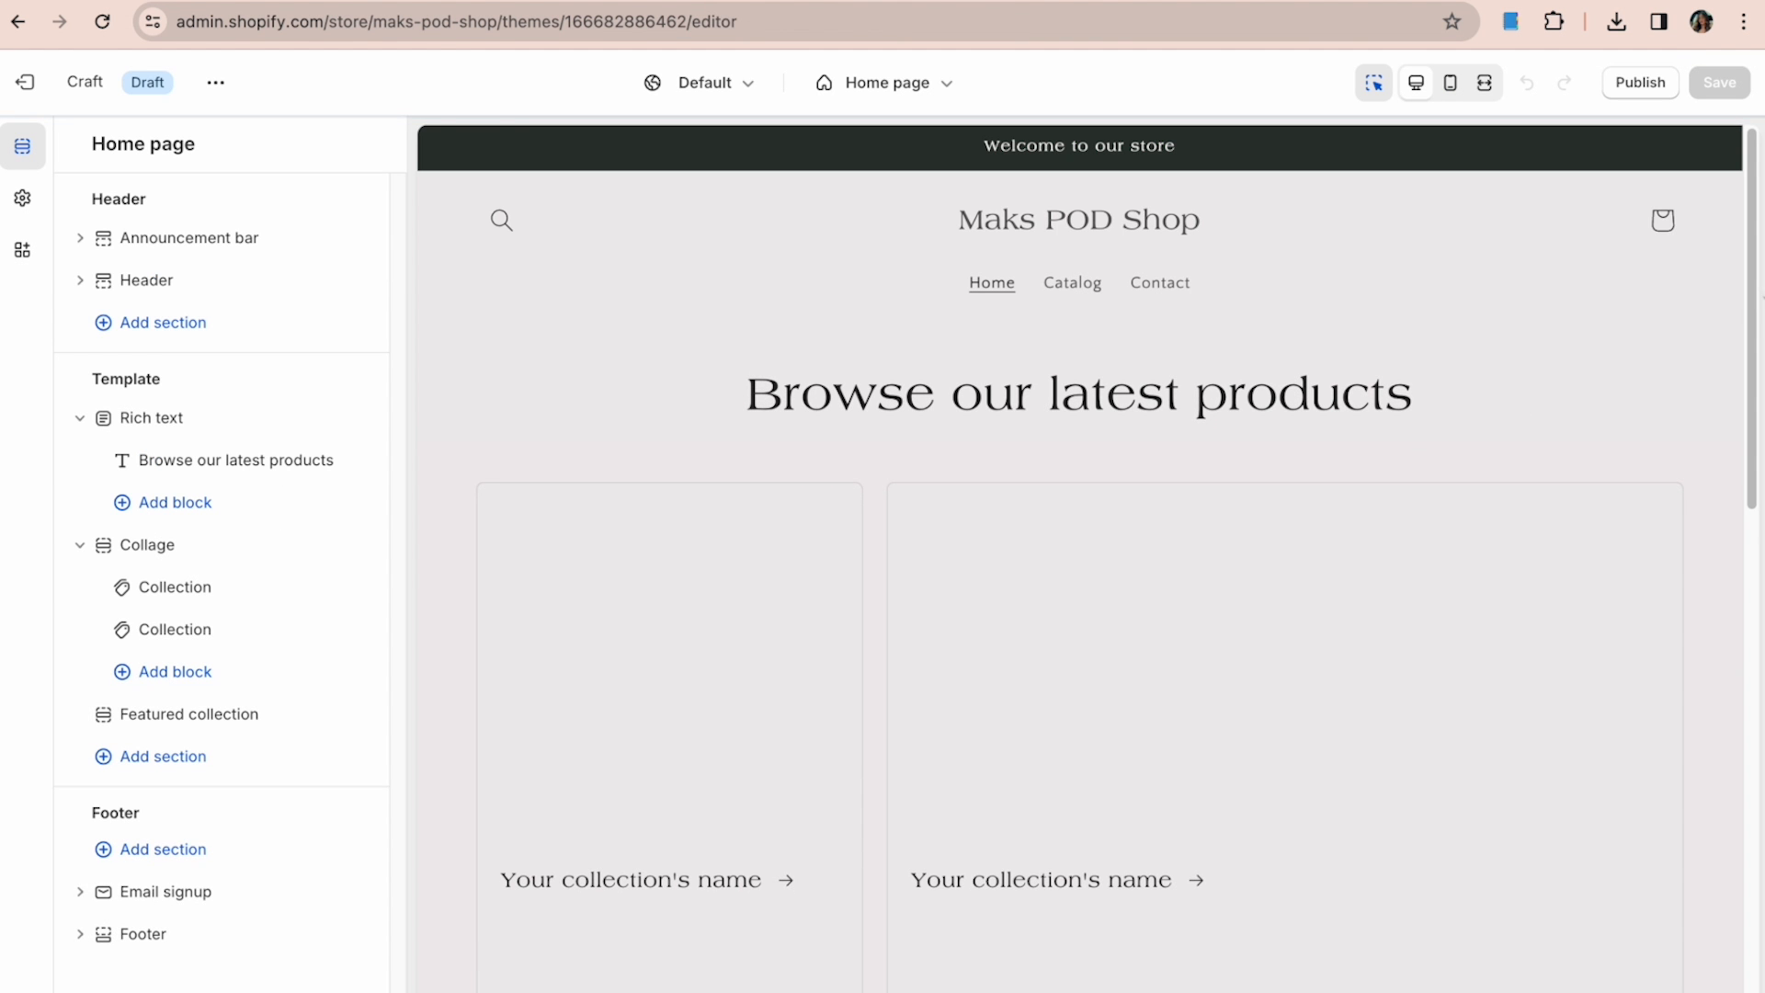
pyautogui.scroll(-10, 1612, 543)
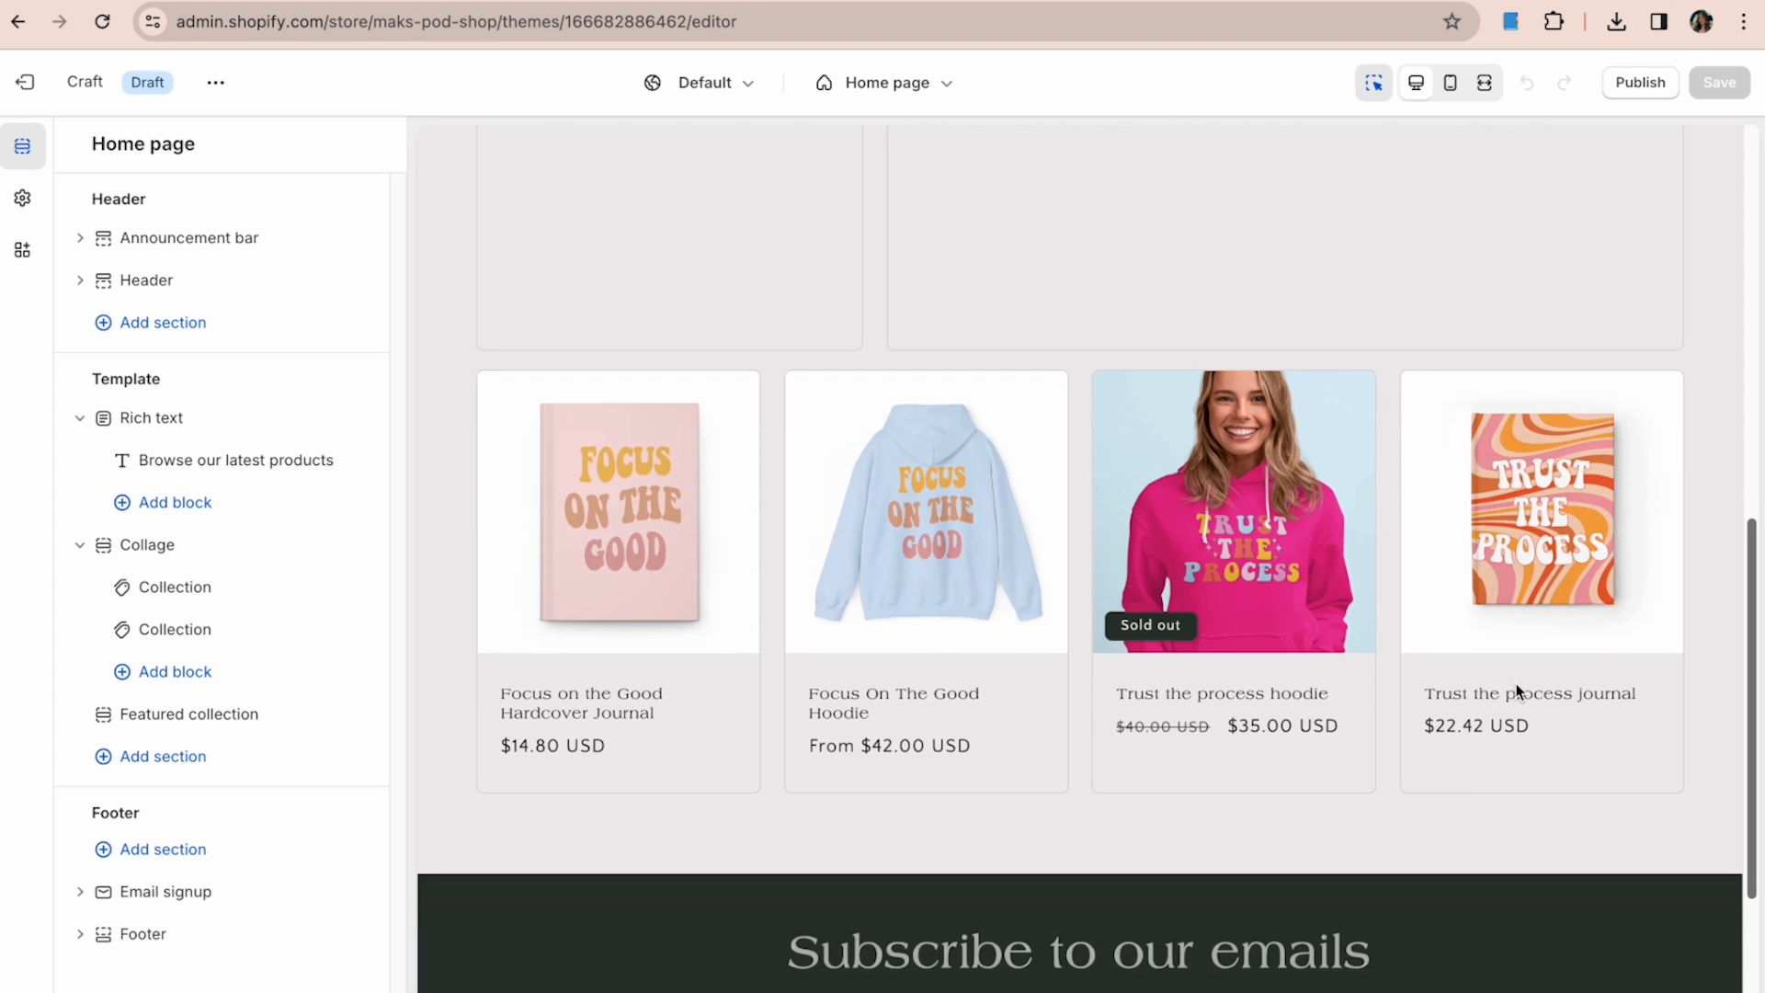